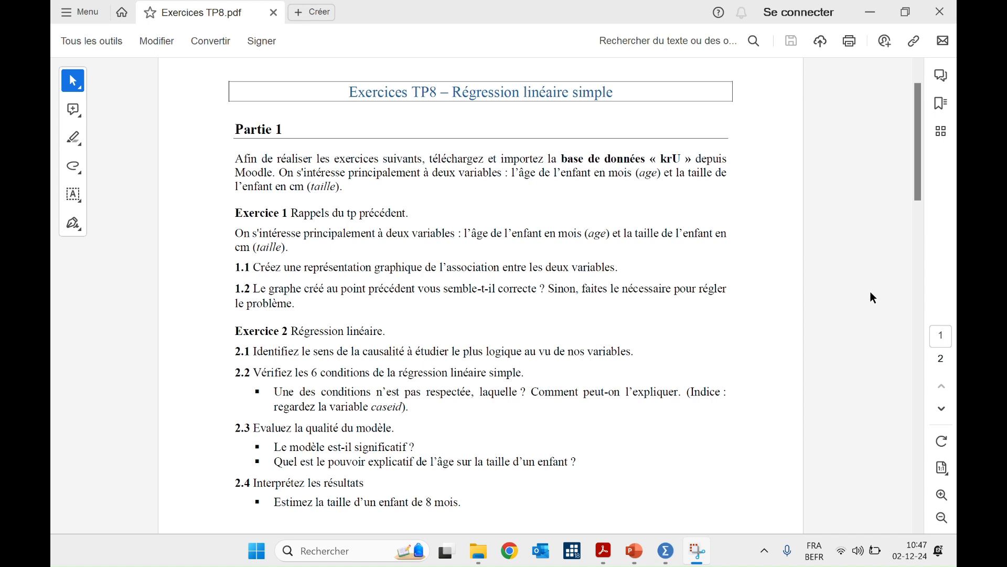
Step: Read the TP8 exercise sheet's Partie 1 instructions on the krU database and the start of Partie 2
{"action": "left_click", "coordinate": [786, 289]}
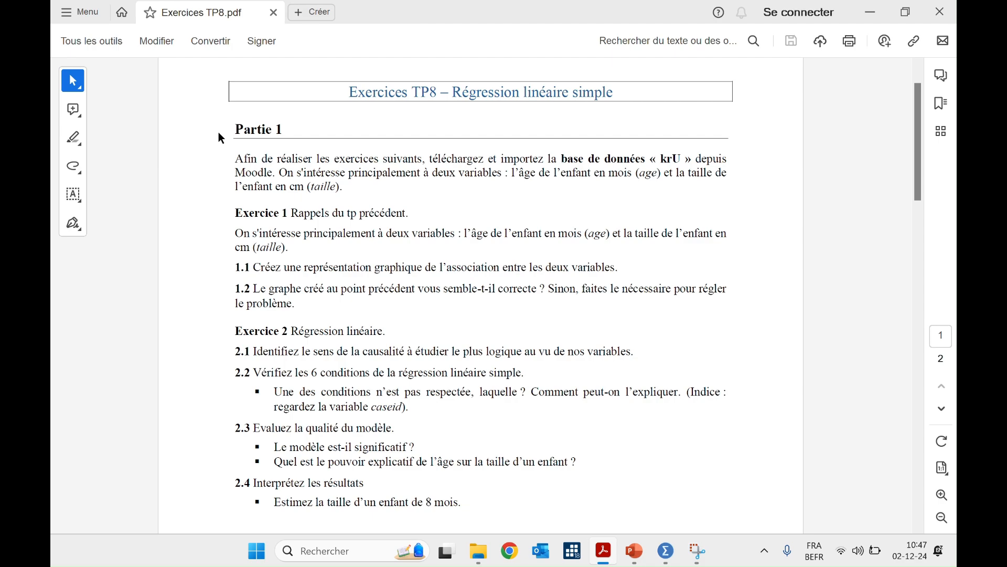
{"action": "scroll", "coordinate": [219, 134], "scroll_direction": "down", "scroll_amount": 10}
{"action": "scroll", "coordinate": [219, 134], "scroll_direction": "up", "scroll_amount": 12}
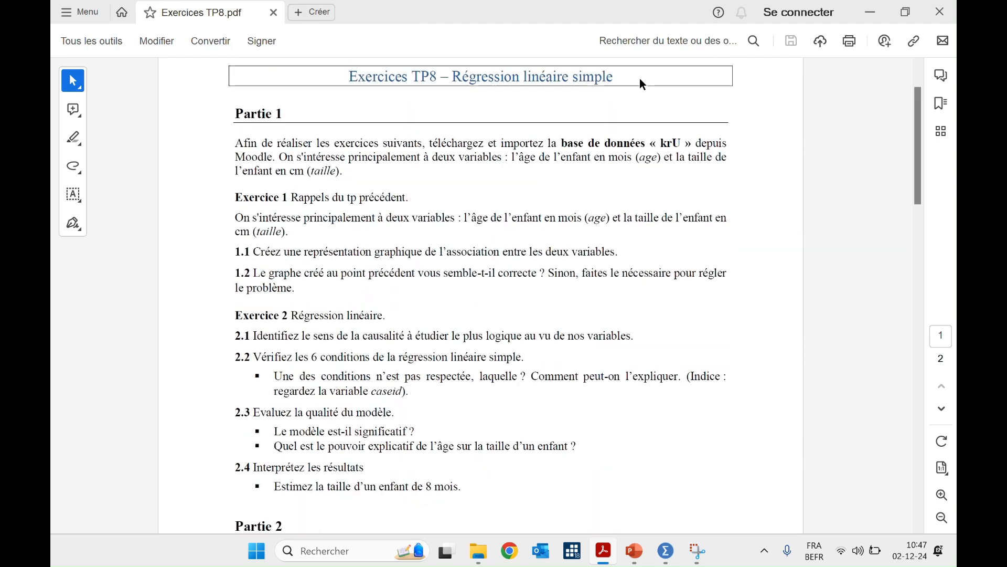
{"action": "left_click_drag", "start_coordinate": [662, 143], "coordinate": [682, 145]}
{"action": "left_click", "coordinate": [758, 295]}
{"action": "scroll", "coordinate": [758, 296], "scroll_direction": "down", "scroll_amount": 5}
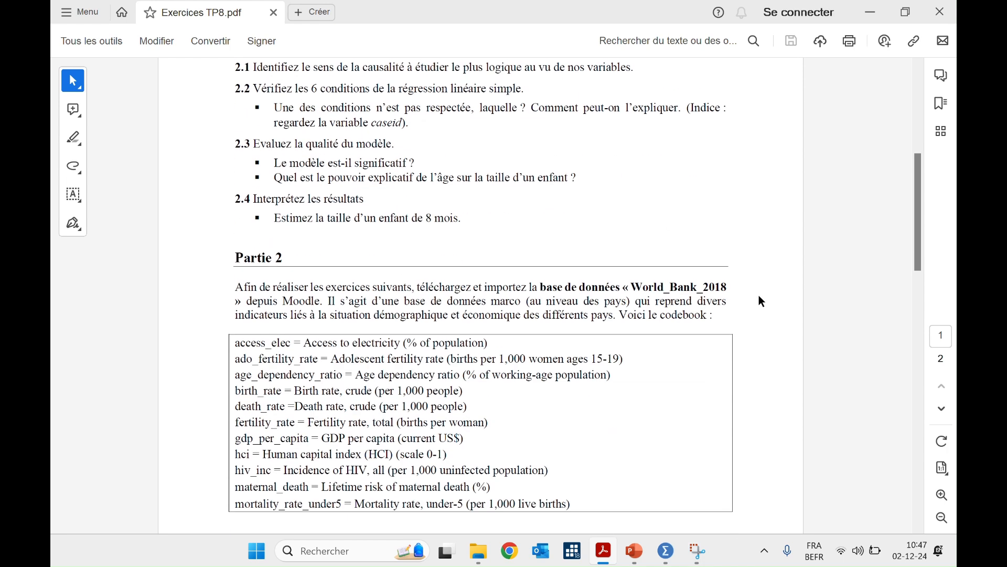
{"action": "scroll", "coordinate": [759, 295], "scroll_direction": "up", "scroll_amount": 2}
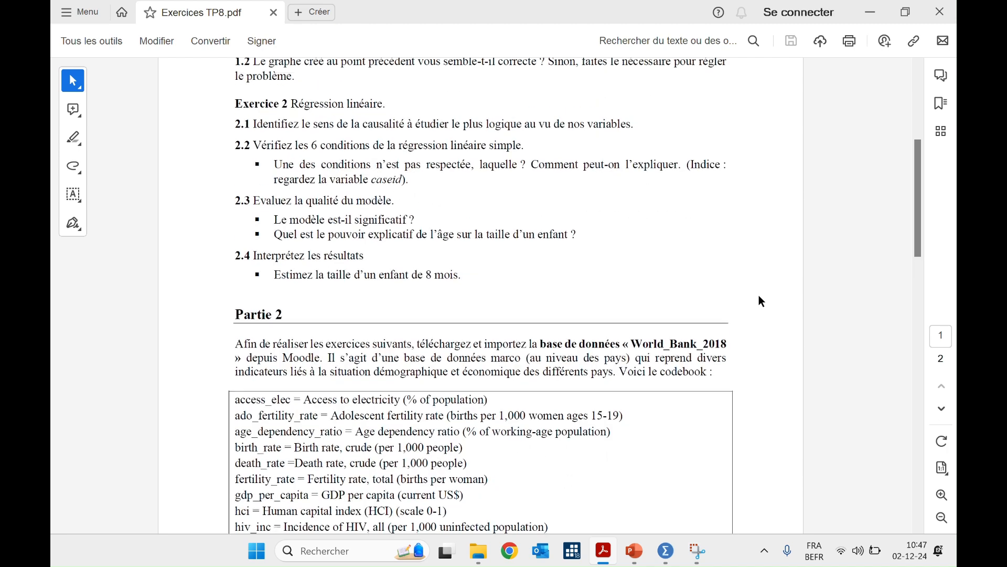
{"action": "scroll", "coordinate": [830, 314], "scroll_direction": "up", "scroll_amount": 4}
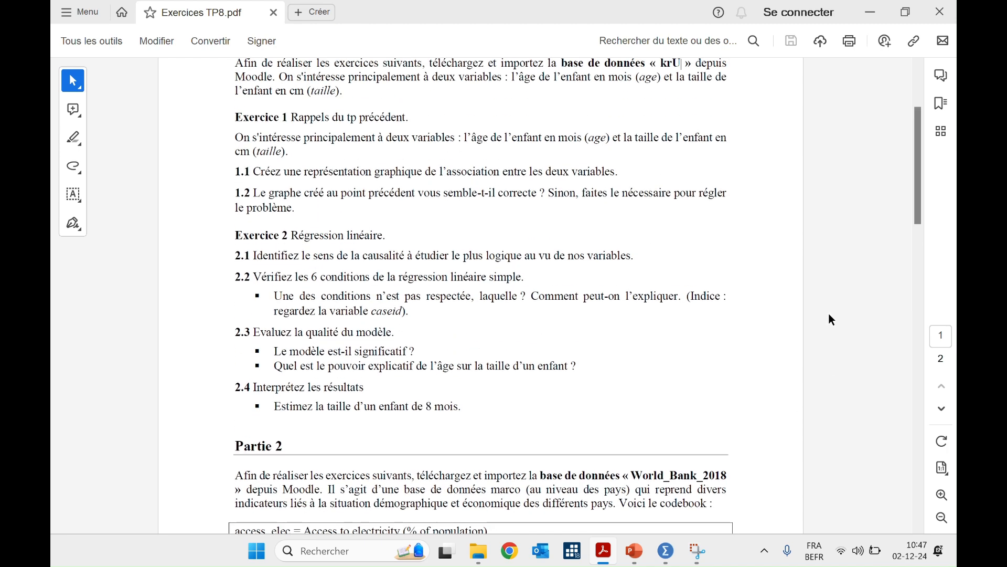
{"action": "scroll", "coordinate": [830, 315], "scroll_direction": "up", "scroll_amount": 1}
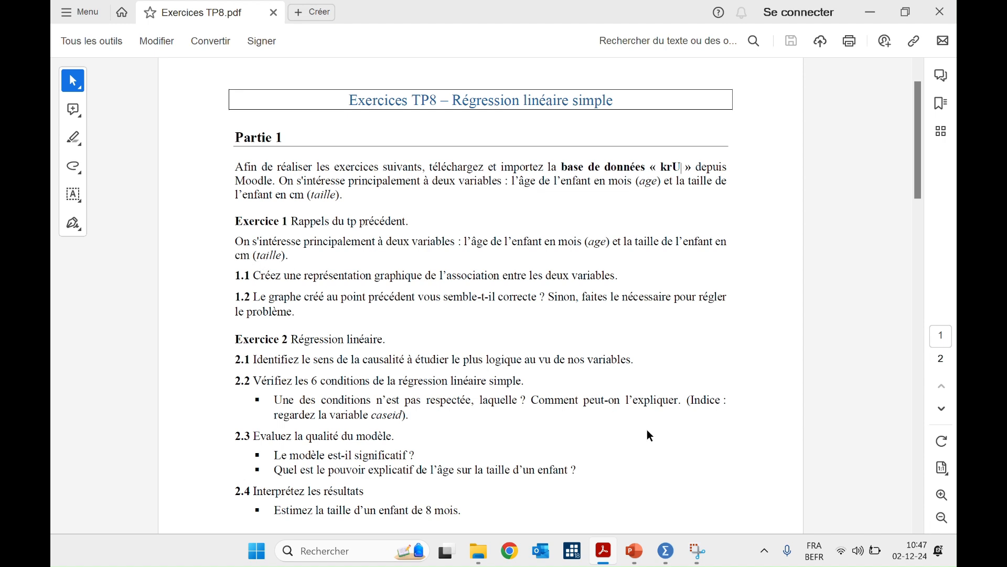
Step: Switch to SPSS Statistics, paste the syntax for opening krU.sav, and run the GET and DATASET NAME commands
{"action": "left_click", "coordinate": [669, 561]}
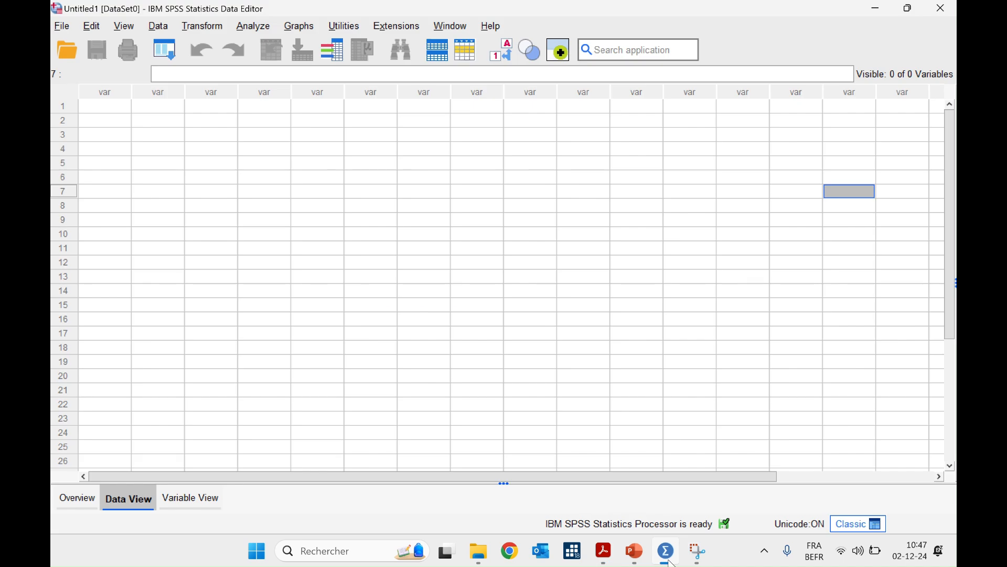
{"action": "left_click", "coordinate": [67, 50]}
{"action": "left_click", "coordinate": [319, 196]}
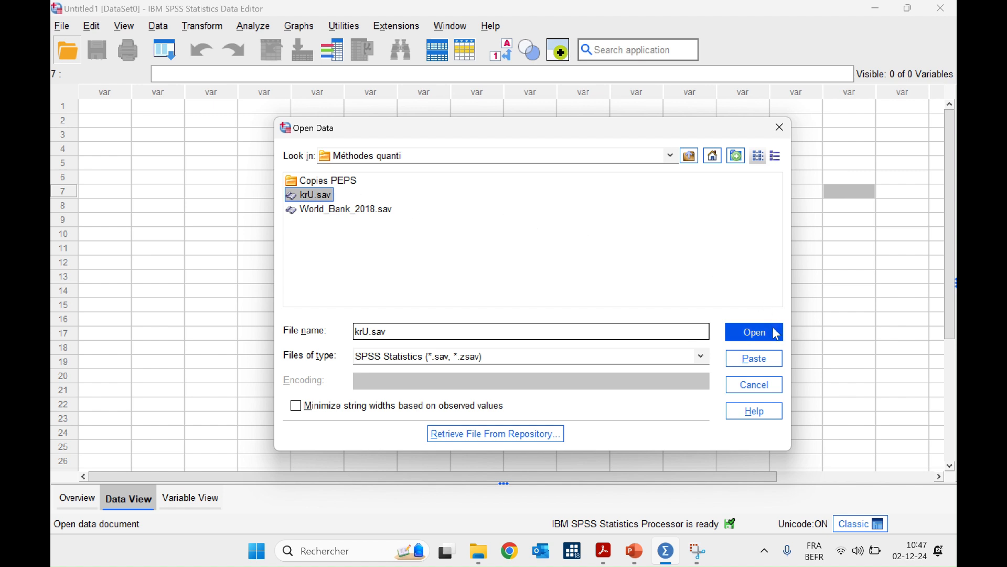
{"action": "left_click", "coordinate": [755, 381]}
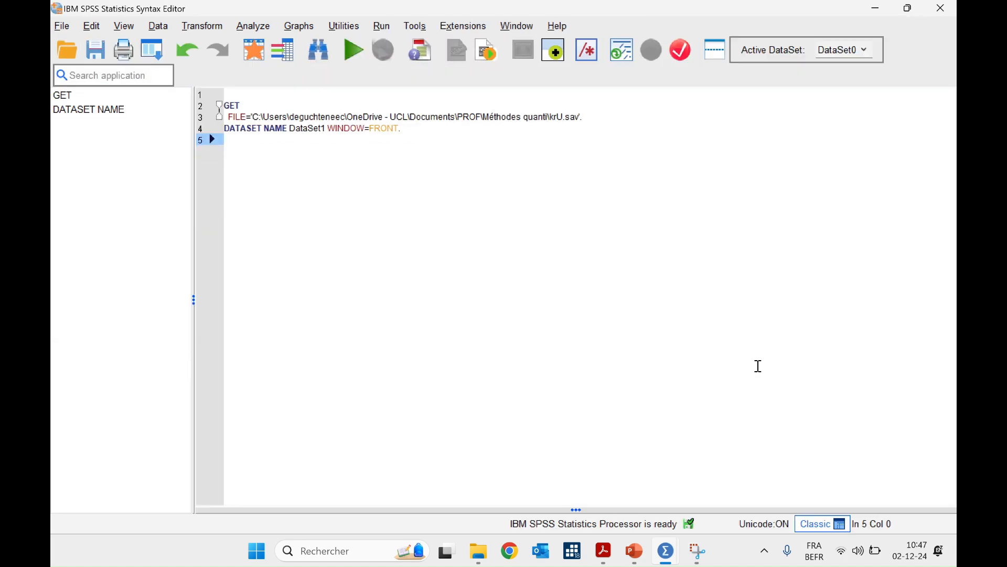
{"action": "left_click_drag", "start_coordinate": [385, 139], "coordinate": [225, 105]}
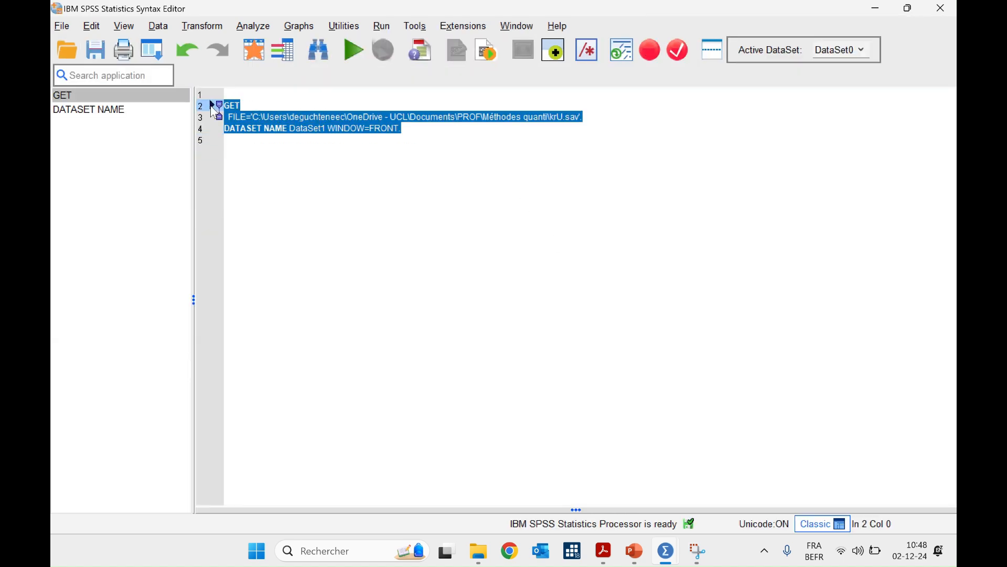
{"action": "left_click", "coordinate": [354, 51]}
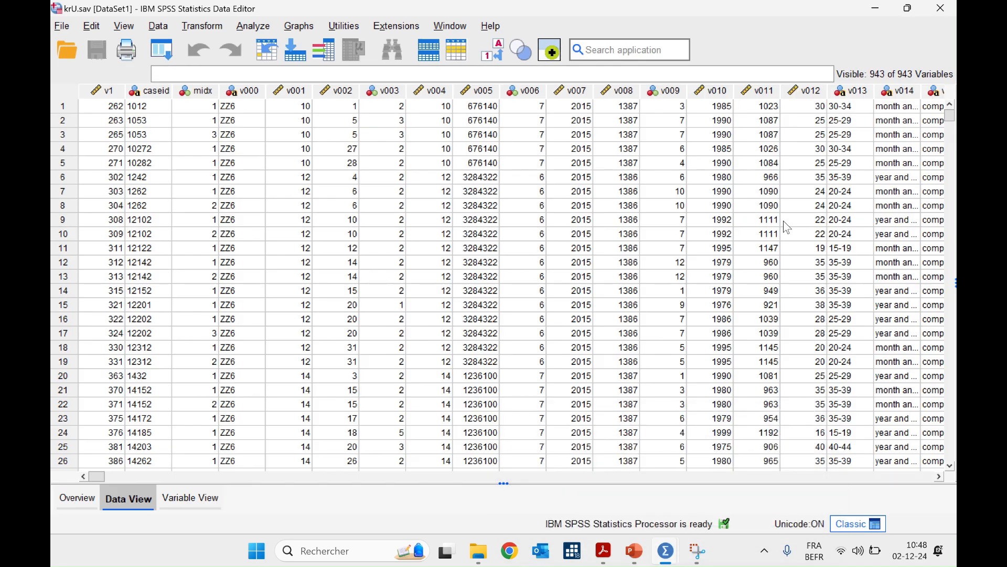
Step: Look across the krU.sav variables, and reread Exercice 1 in the PDF about age and taille
{"action": "scroll", "coordinate": [787, 226], "scroll_direction": "right", "scroll_amount": 20}
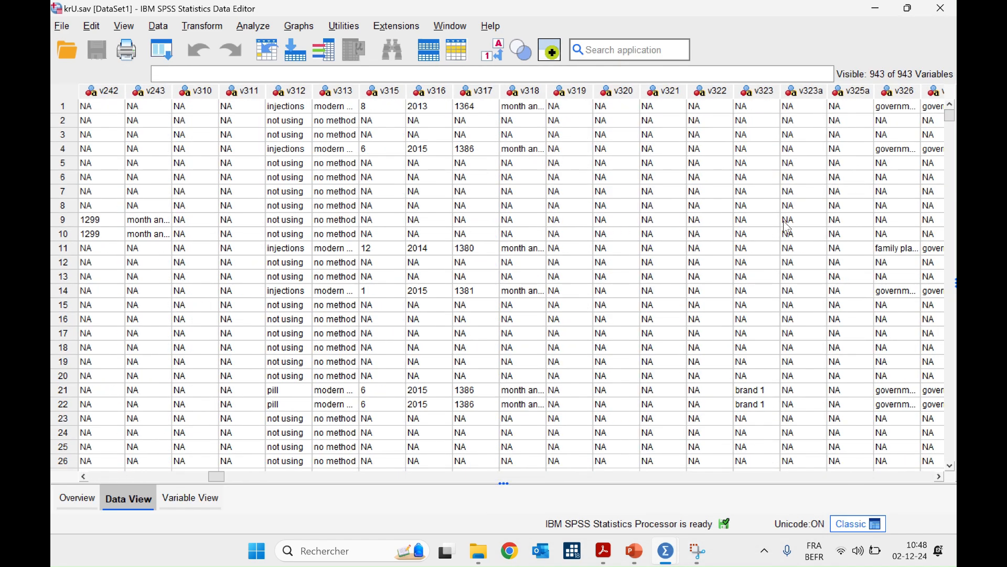
{"action": "scroll", "coordinate": [787, 227], "scroll_direction": "left", "scroll_amount": 20}
{"action": "scroll", "coordinate": [791, 227], "scroll_direction": "left", "scroll_amount": 3}
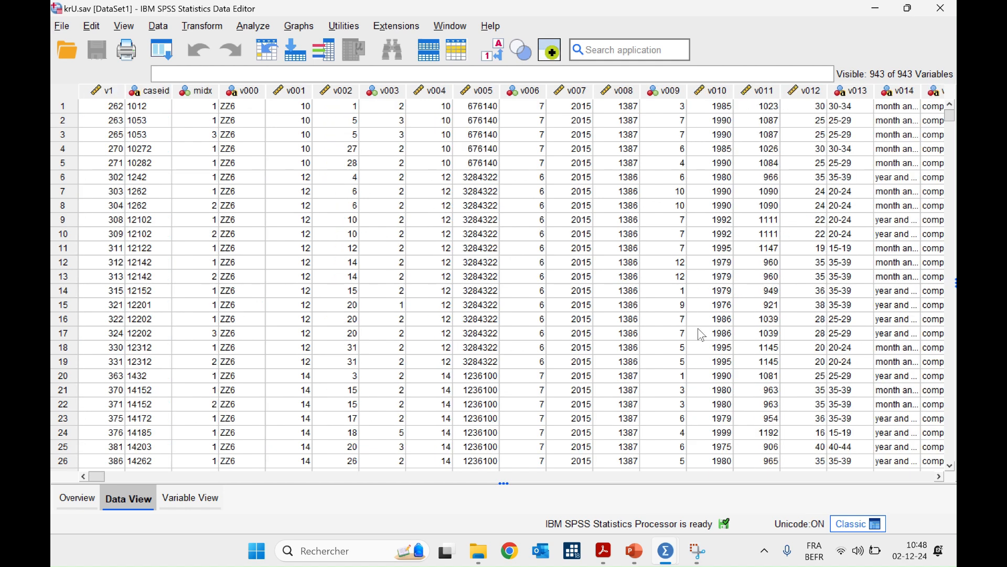
{"action": "mouse_move", "coordinate": [487, 550]}
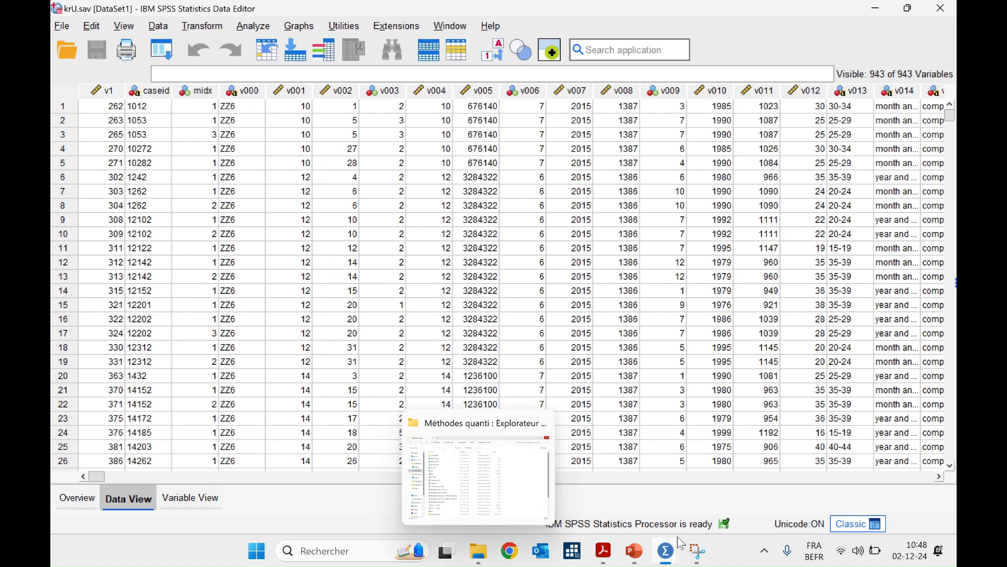
{"action": "left_click", "coordinate": [602, 559]}
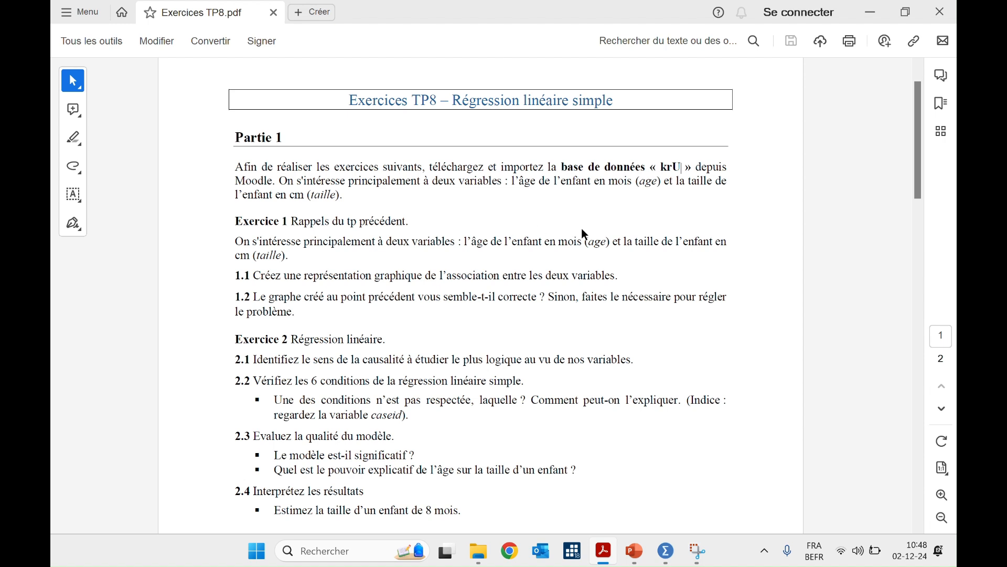
{"action": "left_click_drag", "start_coordinate": [589, 241], "coordinate": [602, 242]}
{"action": "left_click", "coordinate": [603, 262]}
{"action": "mouse_move", "coordinate": [666, 551]}
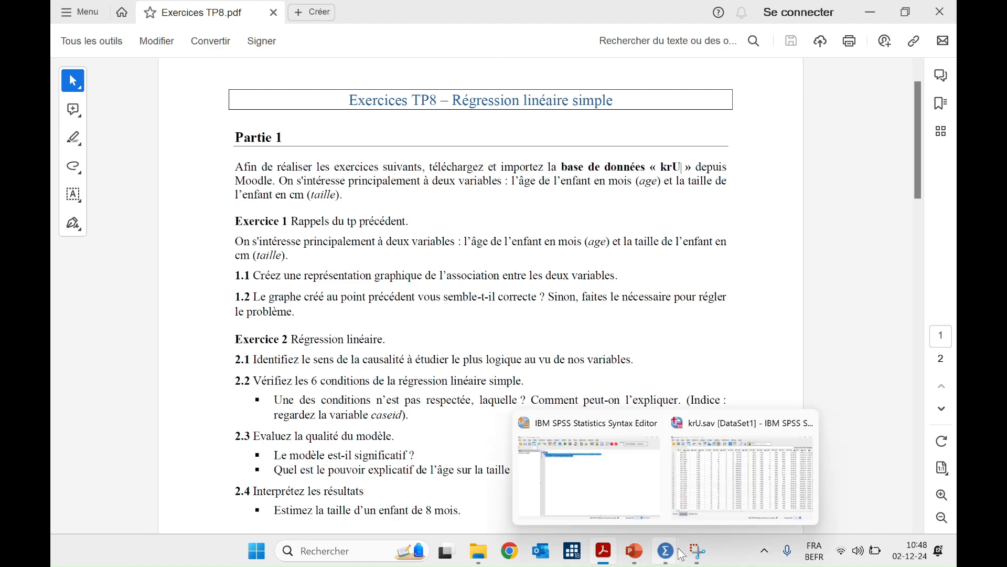
Step: Return to the krU.sav data in SPSS, start a simple scatterplot, and sort its variable list alphabetically
{"action": "left_click", "coordinate": [723, 476]}
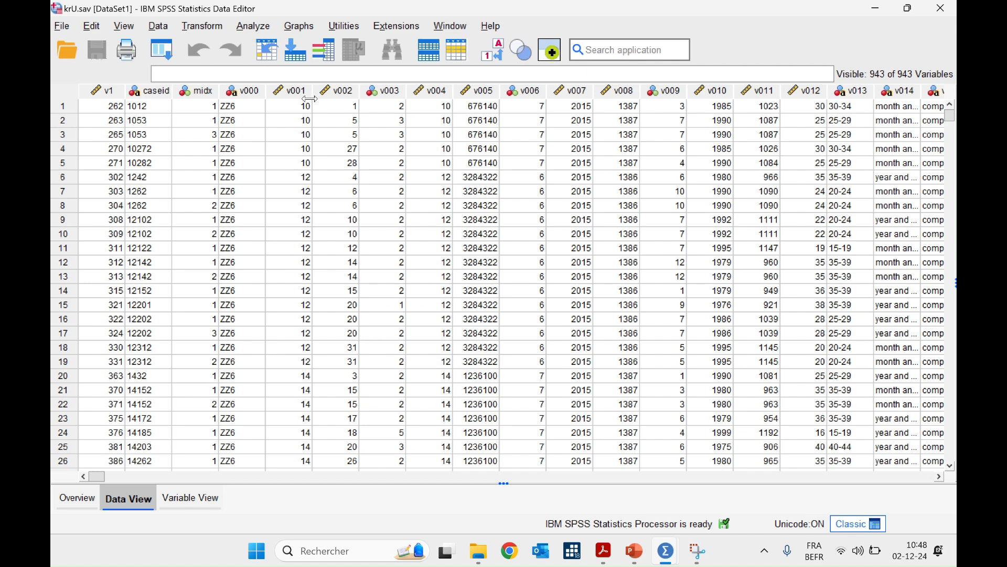
{"action": "left_click", "coordinate": [304, 31]}
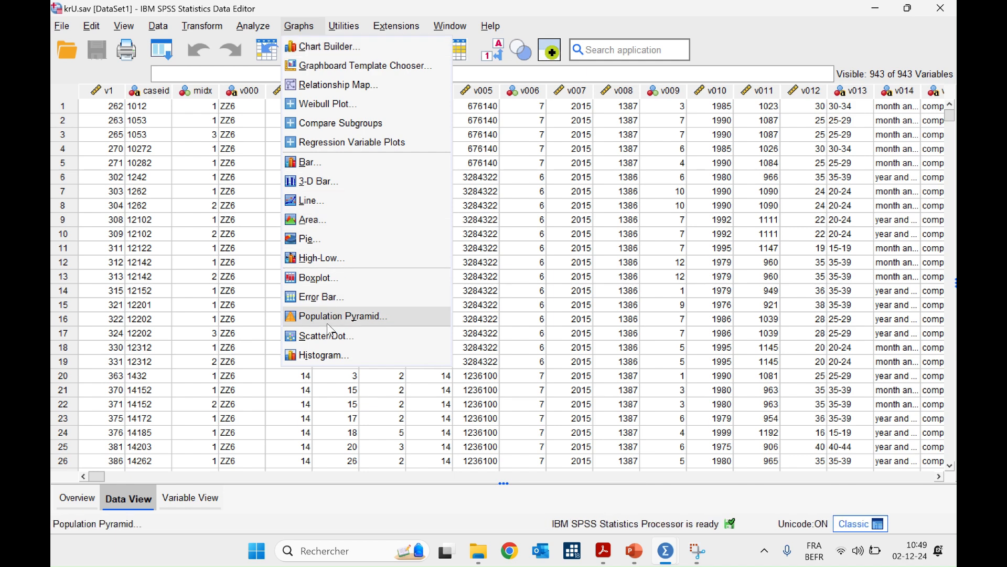
{"action": "left_click", "coordinate": [362, 337]}
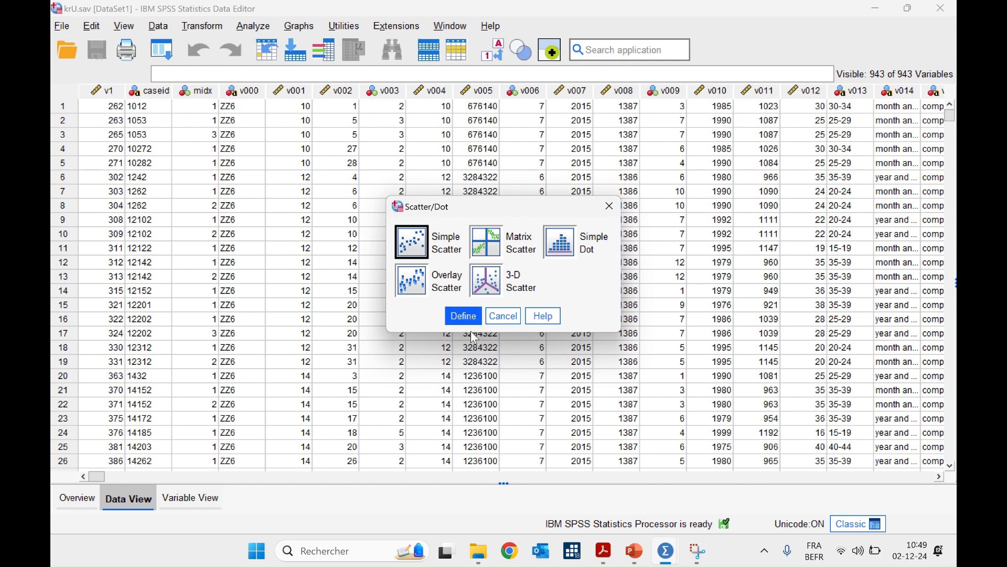
{"action": "left_click", "coordinate": [464, 316]}
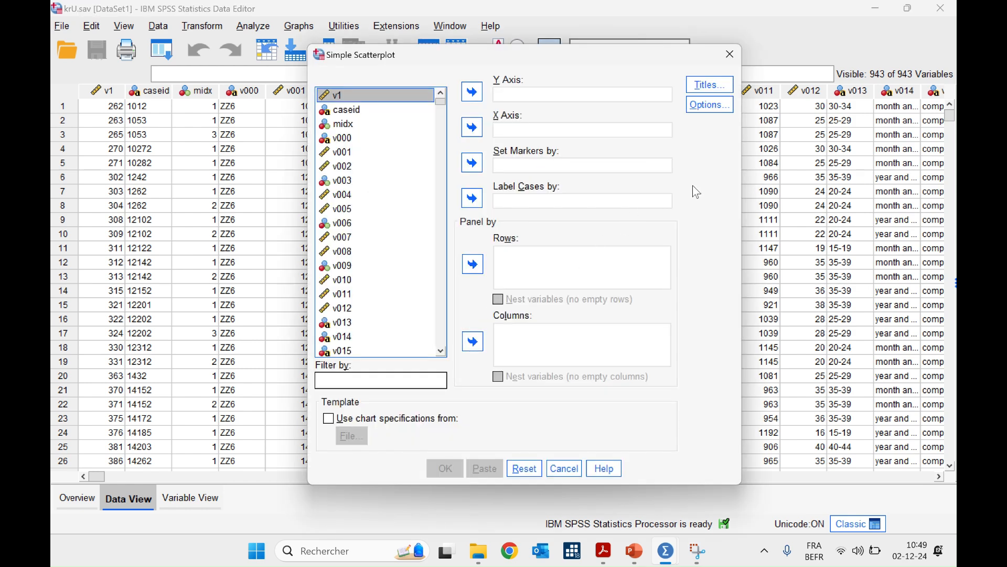
{"action": "right_click", "coordinate": [424, 214]}
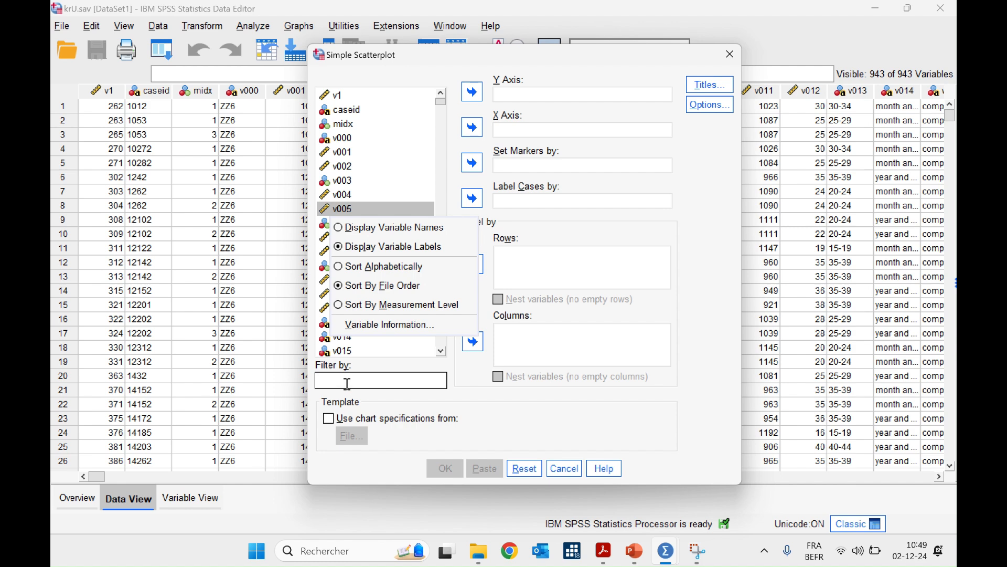
{"action": "left_click", "coordinate": [394, 267]}
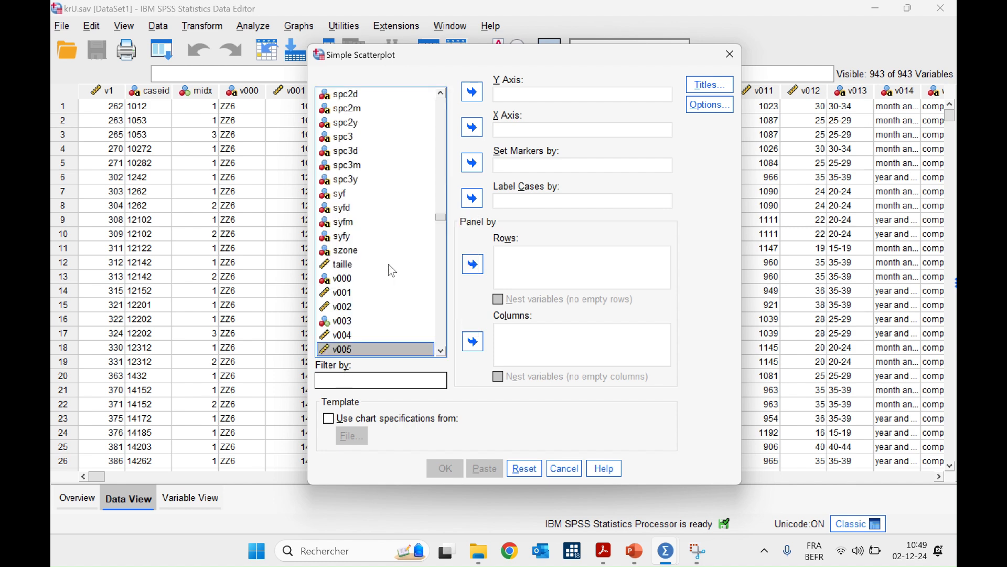
Step: Assign taille to the scatterplot's Y axis and age to its X axis
{"action": "left_click", "coordinate": [337, 264]}
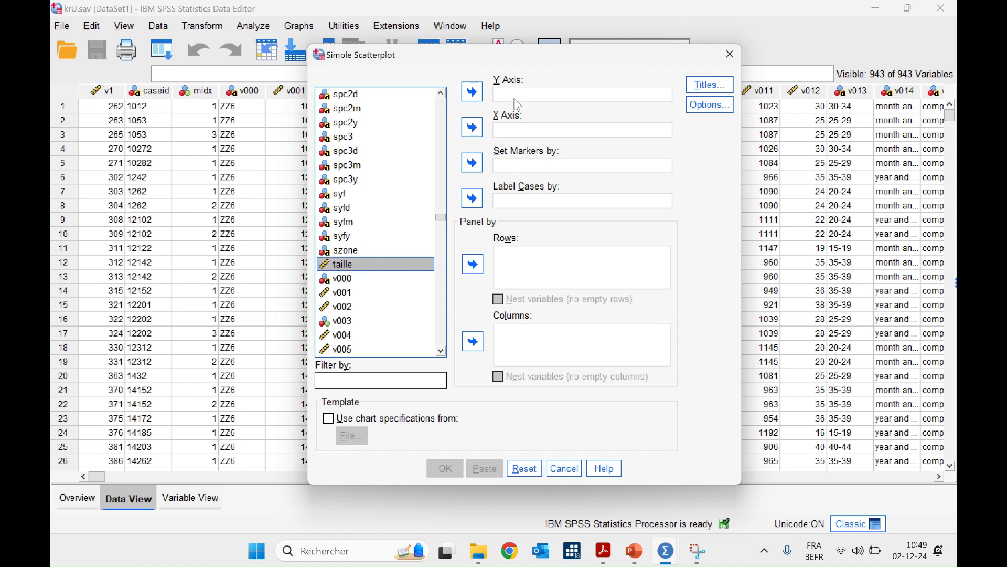
{"action": "left_click", "coordinate": [473, 93]}
{"action": "scroll", "coordinate": [360, 208], "scroll_direction": "up", "scroll_amount": 20}
{"action": "left_click", "coordinate": [340, 96]}
{"action": "left_click", "coordinate": [472, 127]}
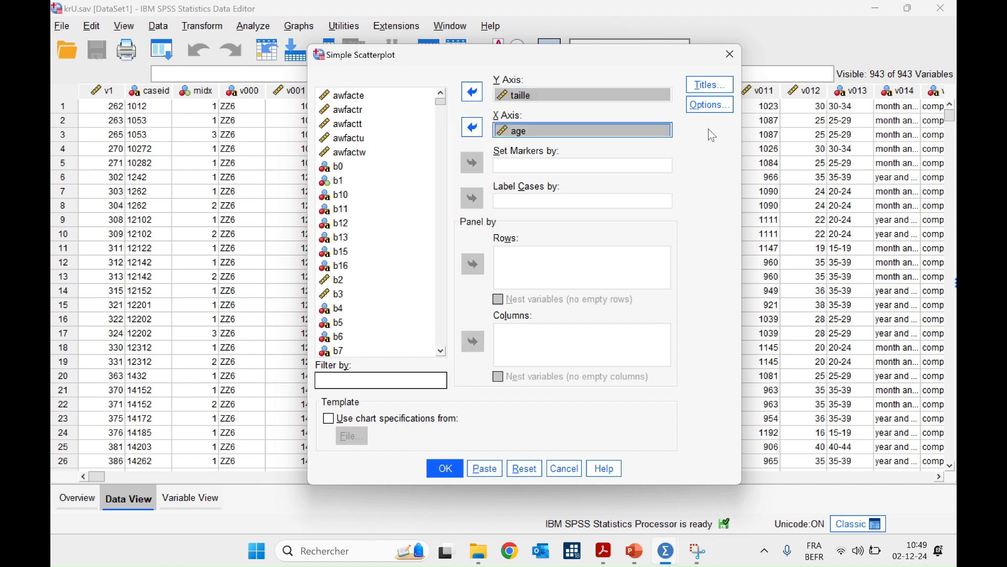
Step: Paste the scatterplot's syntax into the Syntax Editor and run its DATASET ACTIVATE and GRAPH commands
{"action": "left_click", "coordinate": [491, 468]}
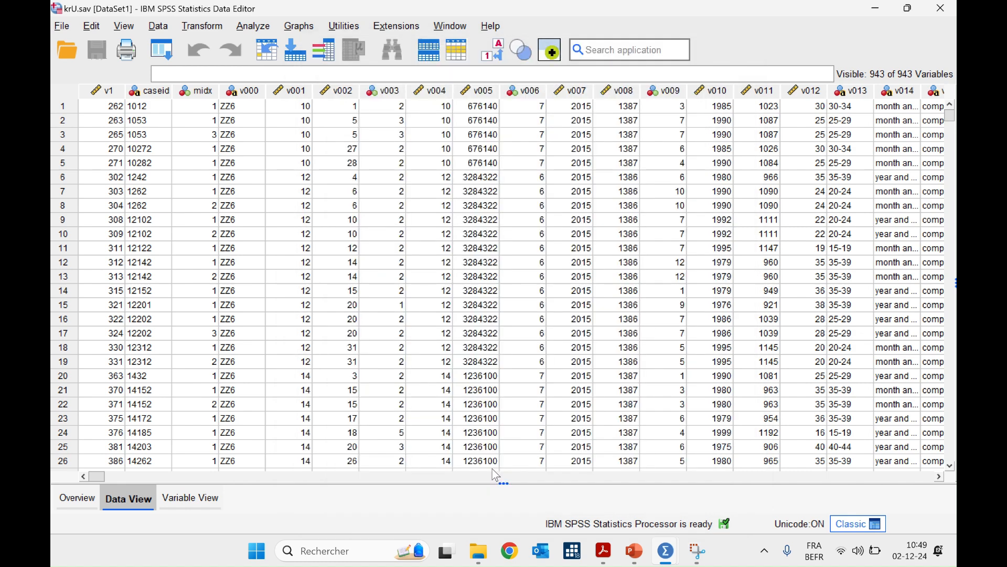
{"action": "mouse_move", "coordinate": [666, 550]}
{"action": "left_click", "coordinate": [632, 494]}
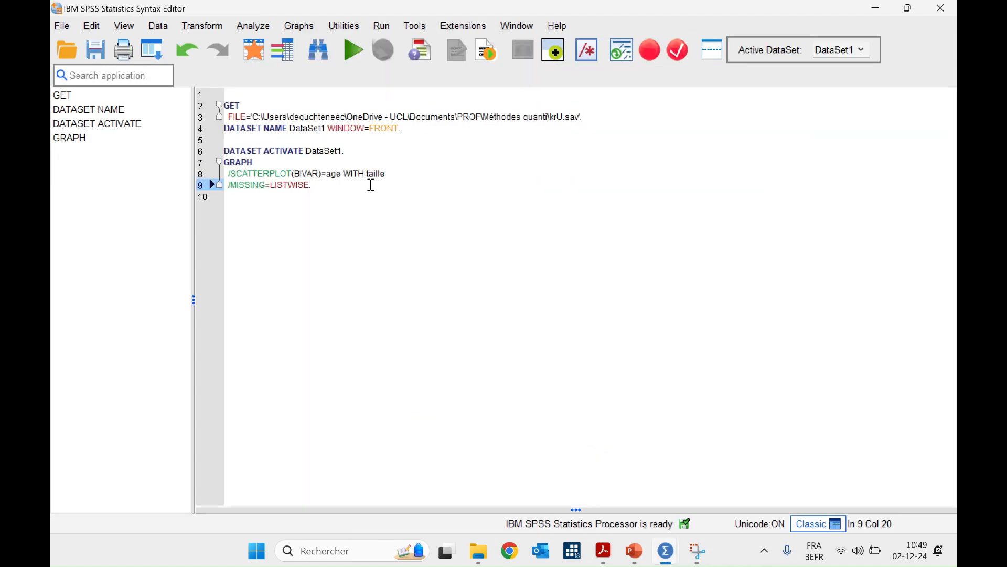
{"action": "left_click_drag", "start_coordinate": [355, 190], "coordinate": [225, 148]}
{"action": "left_click", "coordinate": [353, 50]}
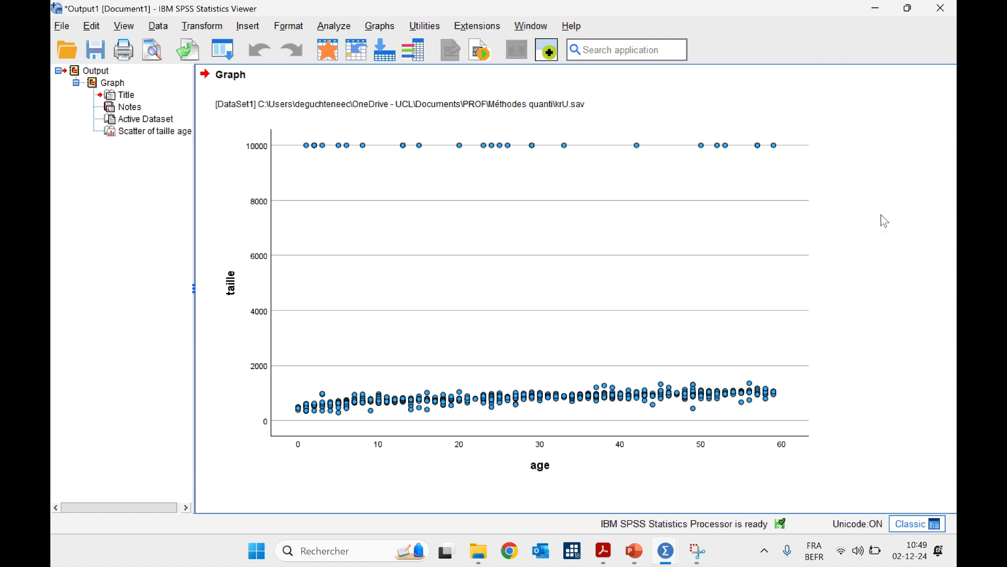
Step: Examine the scatterplot of taille by age for implausible points, alternating between the output and the krU.sav data
{"action": "left_click", "coordinate": [370, 176]}
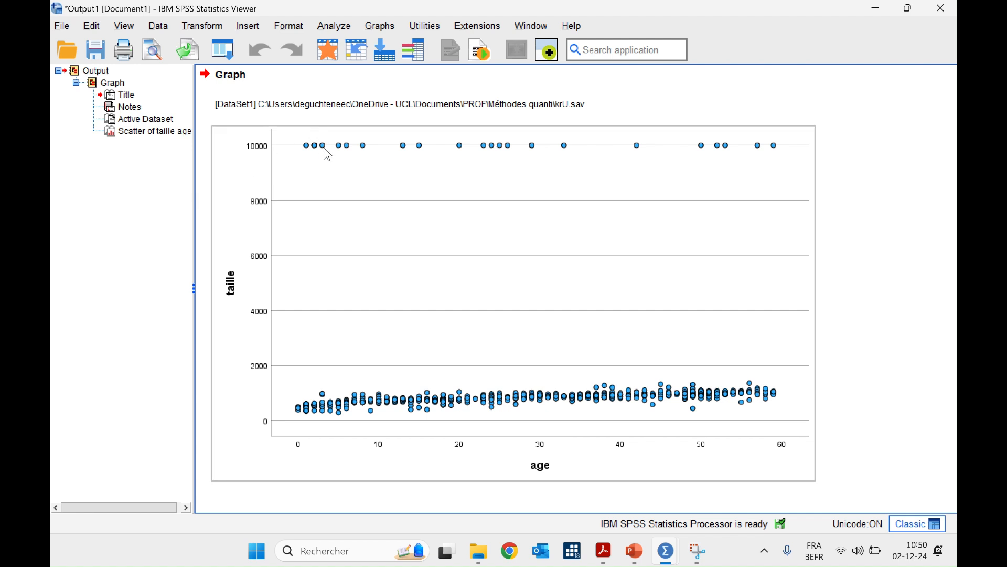
{"action": "mouse_move", "coordinate": [483, 552]}
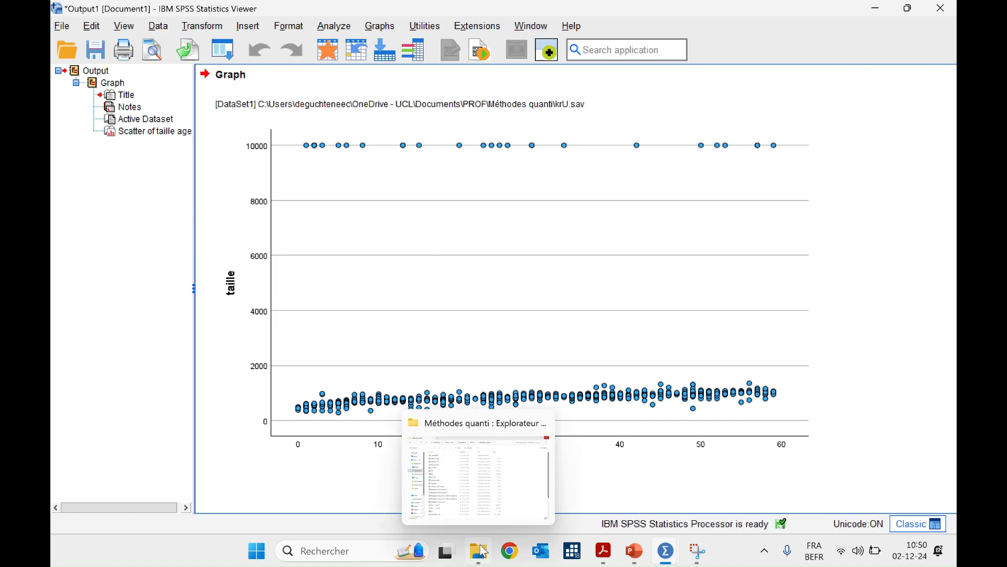
{"action": "mouse_move", "coordinate": [653, 563]}
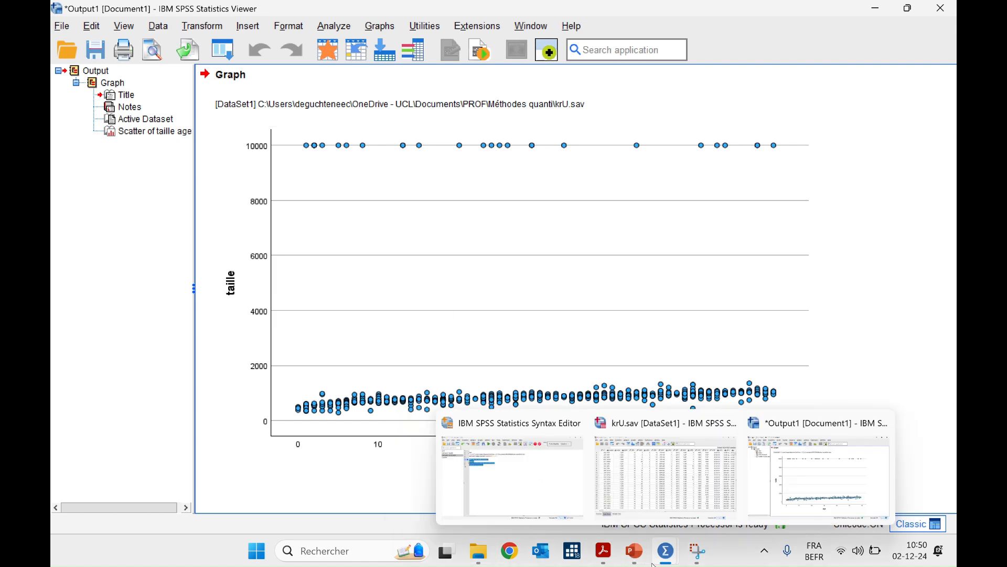
{"action": "left_click", "coordinate": [668, 478]}
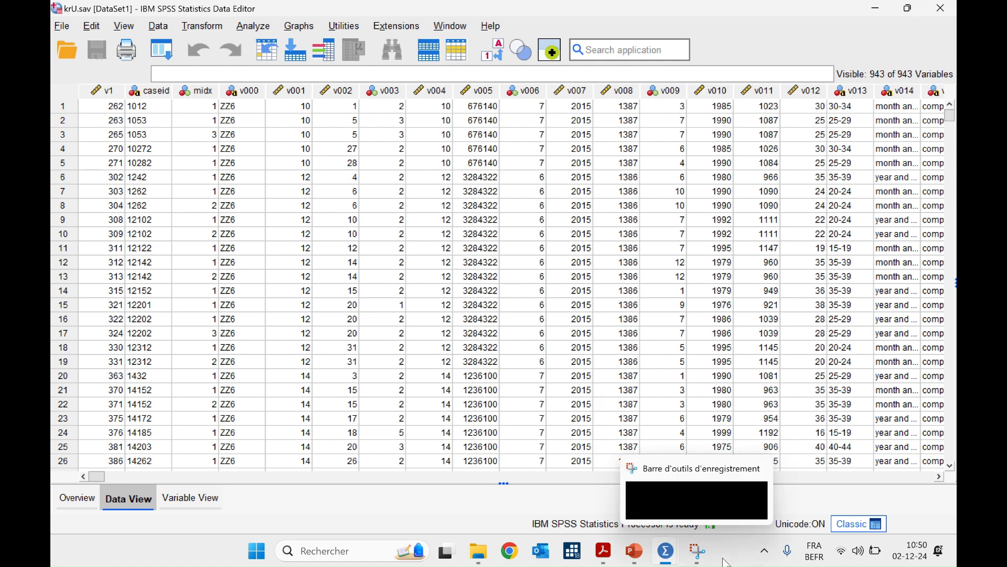
{"action": "mouse_move", "coordinate": [665, 551]}
{"action": "left_click", "coordinate": [774, 475]}
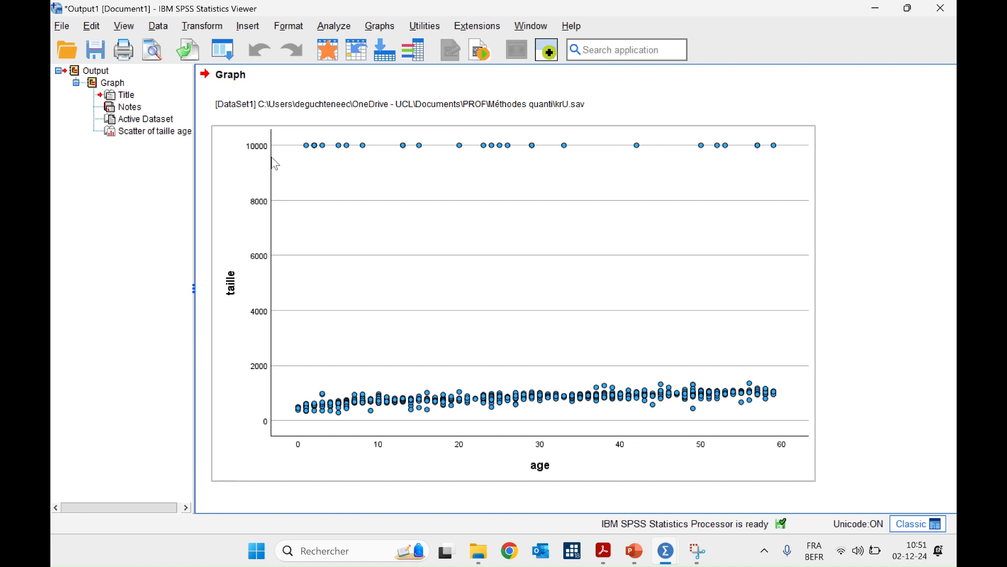
Step: Return to the krU.sav data and start Recode into Different Variables, listing its variables by name in alphabetical order
{"action": "mouse_move", "coordinate": [667, 550]}
{"action": "left_click", "coordinate": [665, 461]}
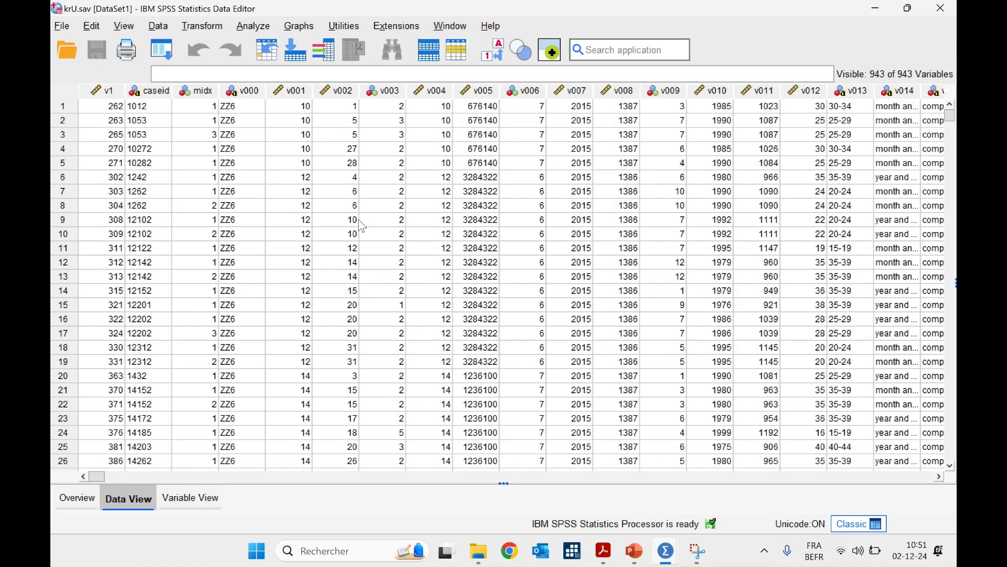
{"action": "left_click", "coordinate": [203, 26]}
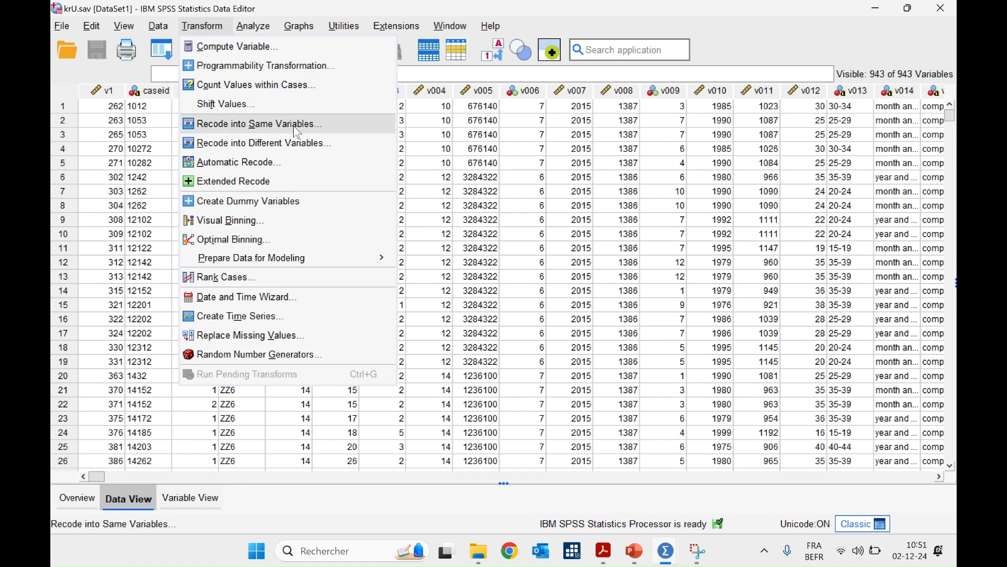
{"action": "left_click", "coordinate": [286, 140]}
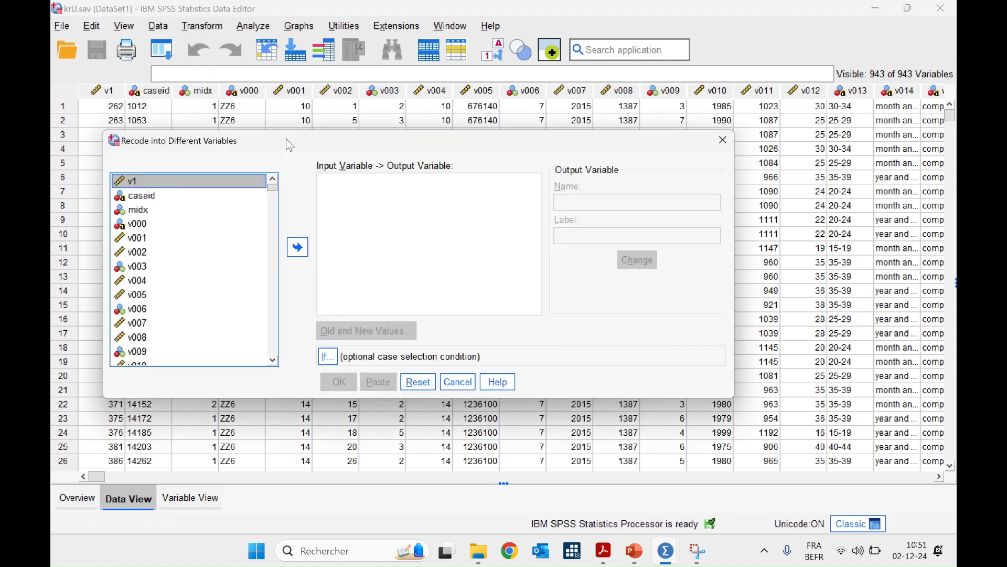
{"action": "right_click", "coordinate": [215, 238]}
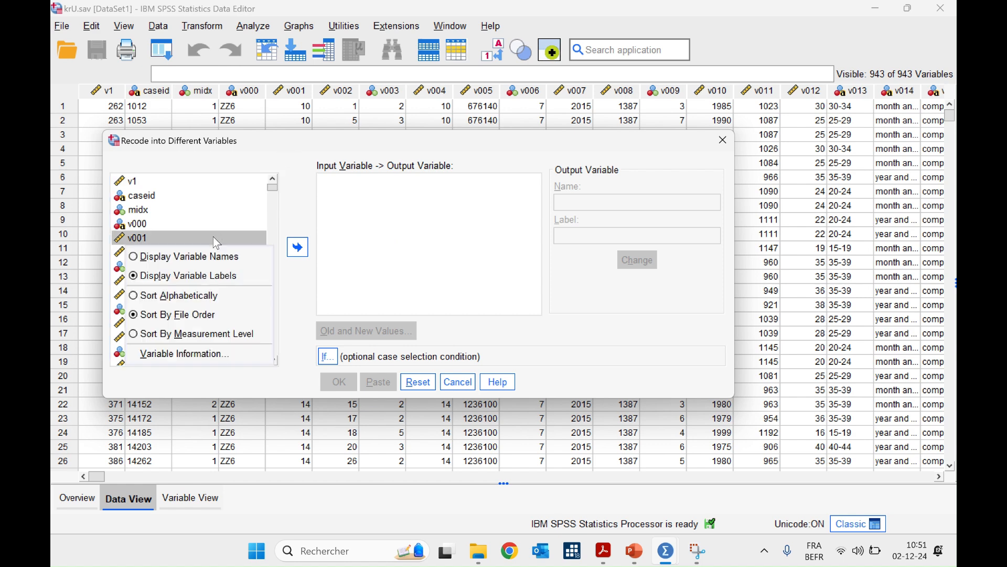
{"action": "left_click", "coordinate": [213, 257]}
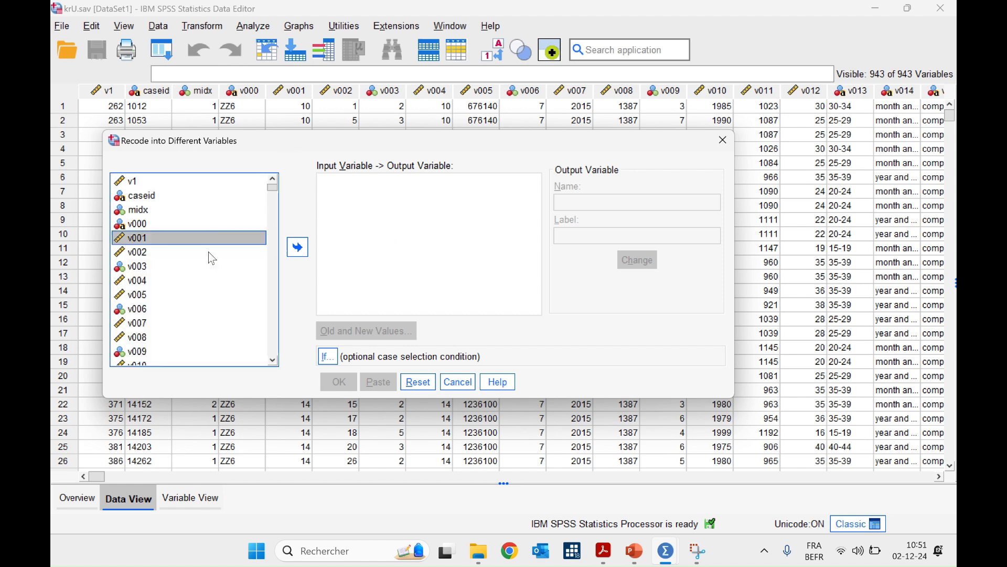
{"action": "right_click", "coordinate": [212, 256]}
{"action": "left_click", "coordinate": [204, 311]}
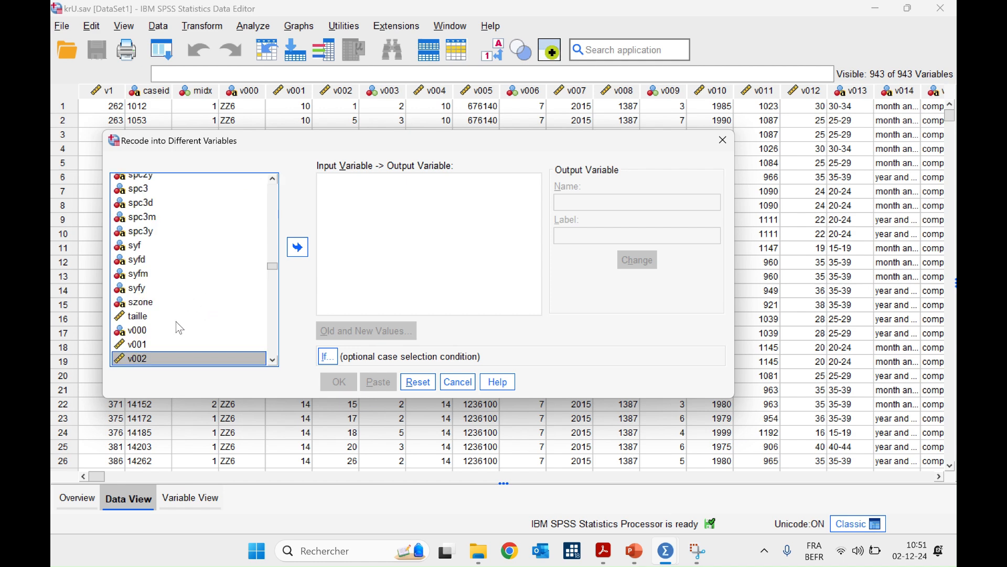
Step: Select taille as the variable to recode and define its output variable as taille2 with the label "Taille en mm"
{"action": "left_click", "coordinate": [136, 316]}
{"action": "left_click", "coordinate": [297, 247]}
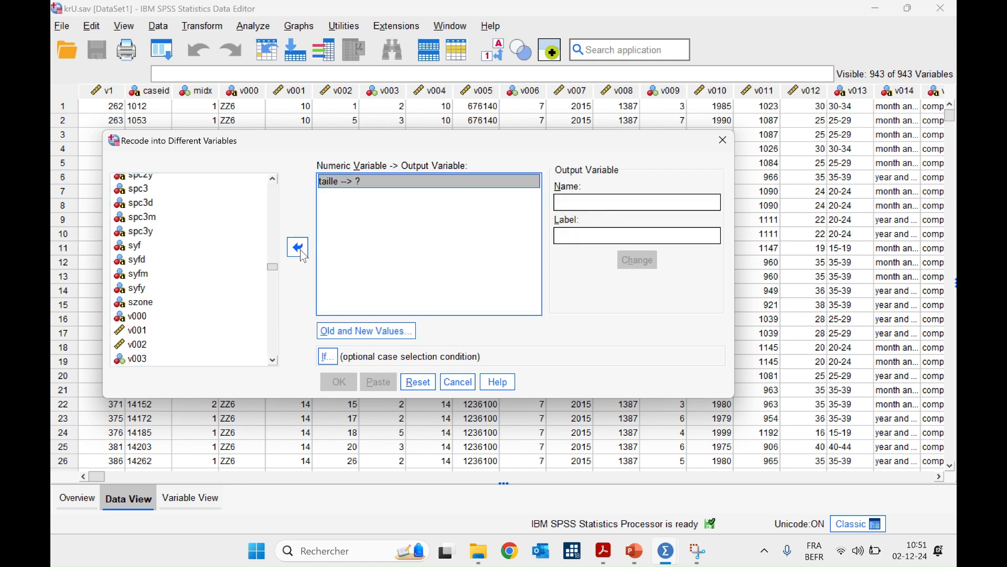
{"action": "left_click", "coordinate": [606, 199]}
{"action": "type", "text": "tail"}
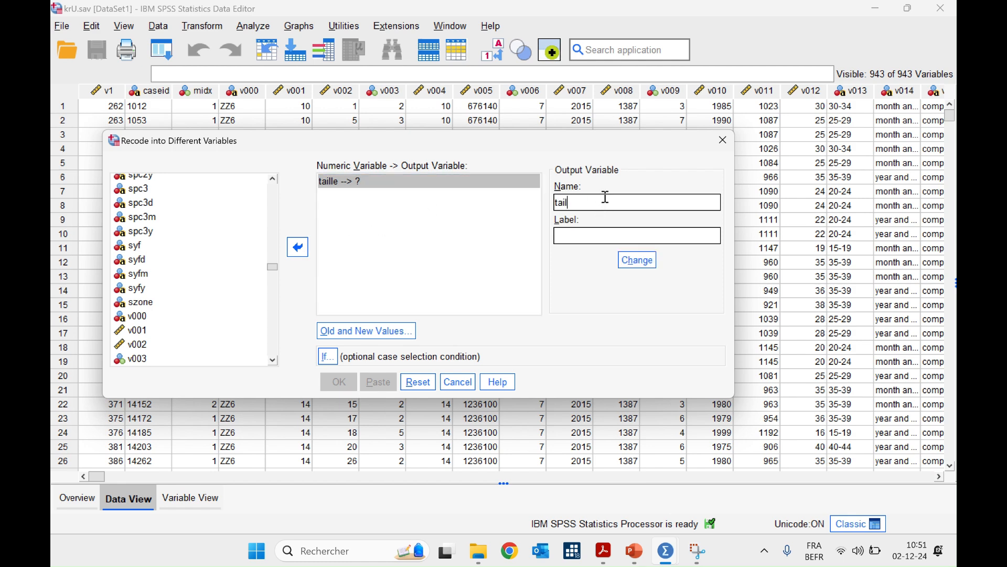
{"action": "left_click", "coordinate": [587, 236]}
{"action": "type", "text": "Taille en mm"}
{"action": "left_click", "coordinate": [640, 259]}
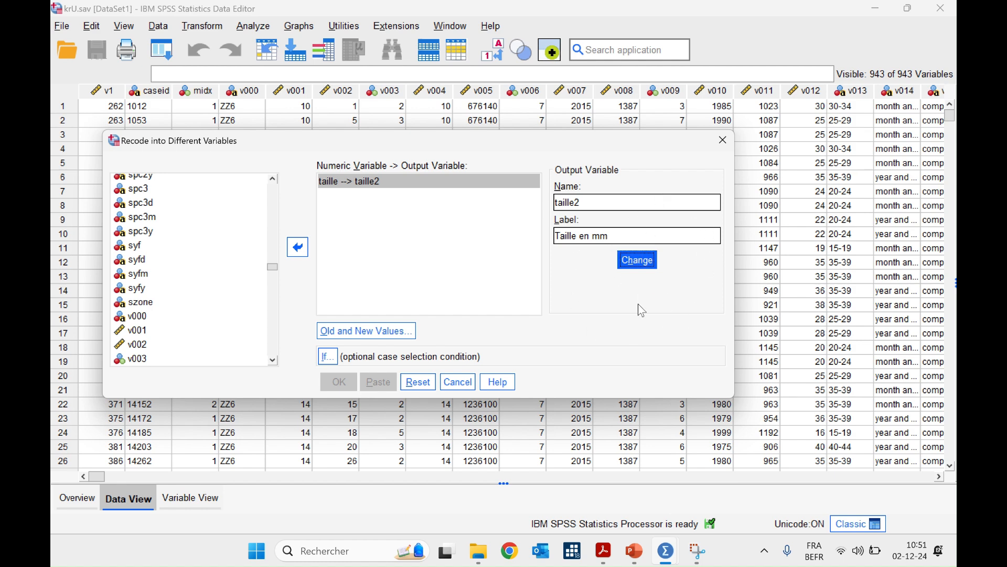
Step: Add a recode rule that turns taille values from 9000 through the highest into system-missing
{"action": "left_click", "coordinate": [371, 331]}
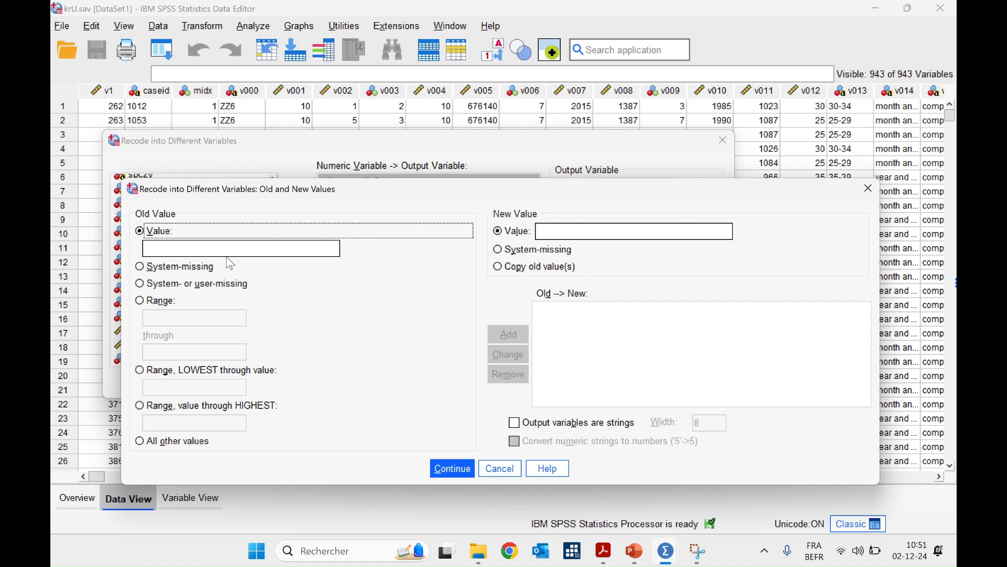
{"action": "left_click", "coordinate": [182, 409]}
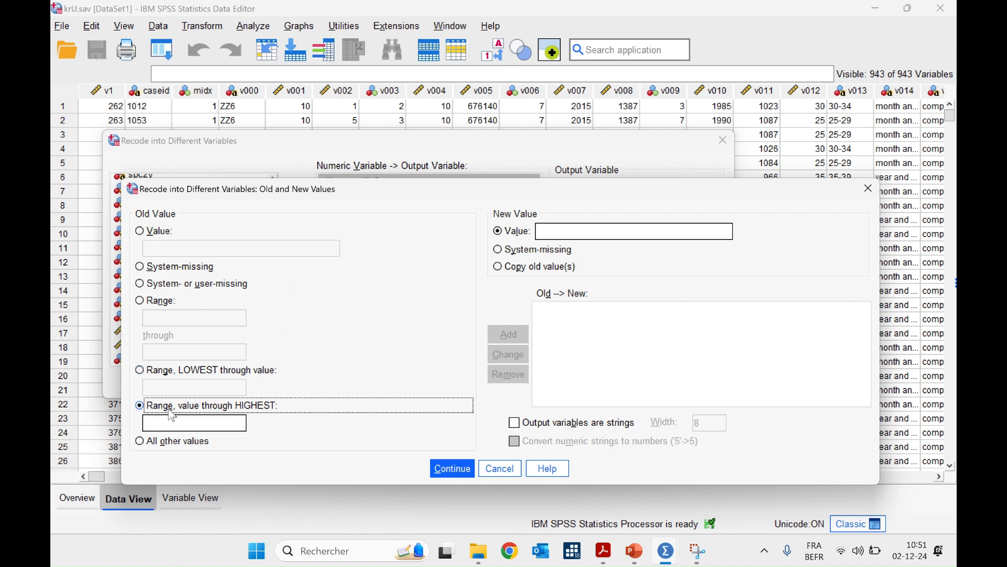
{"action": "left_click", "coordinate": [207, 421]}
{"action": "type", "text": "9000"}
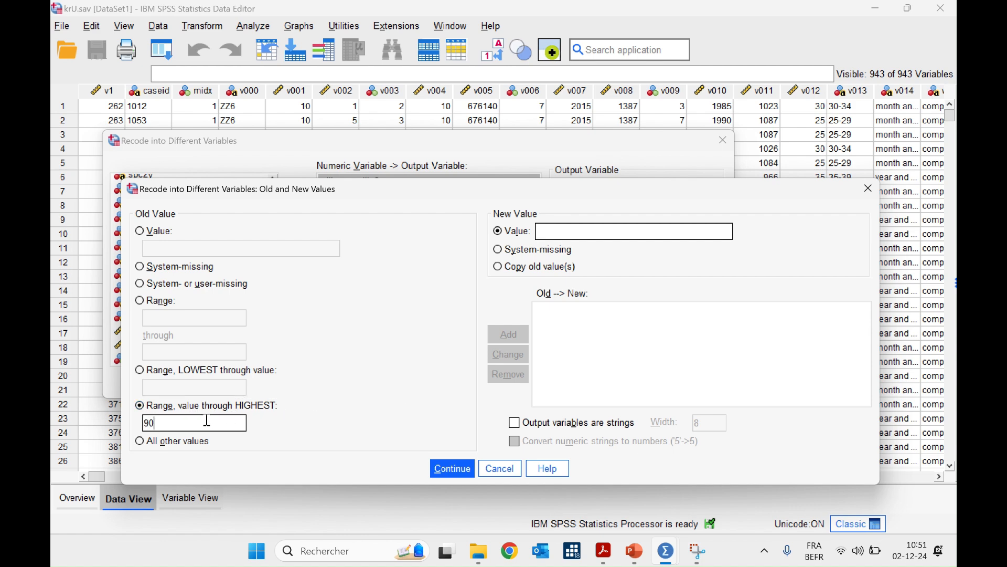
{"action": "left_click", "coordinate": [528, 250]}
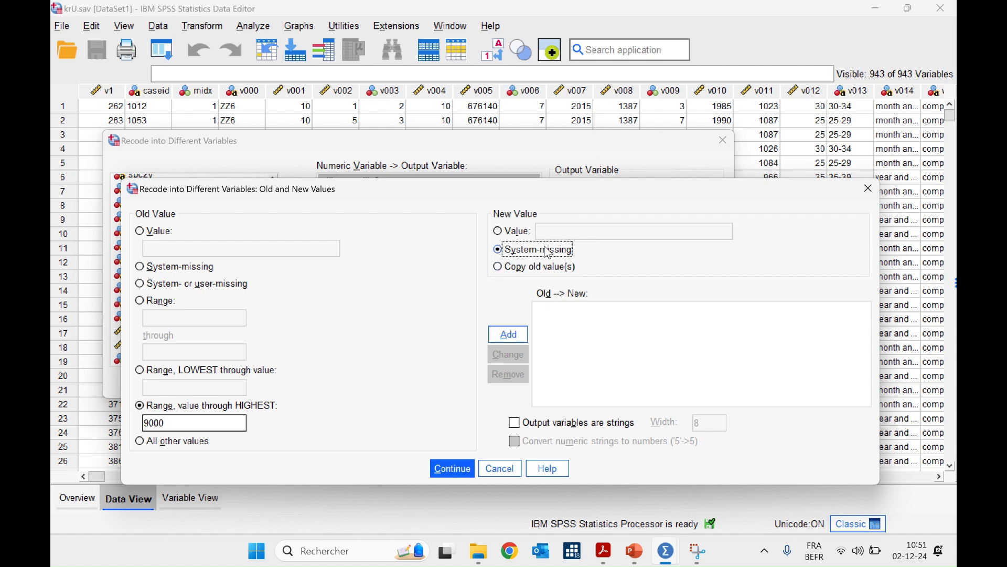
{"action": "left_click", "coordinate": [509, 339]}
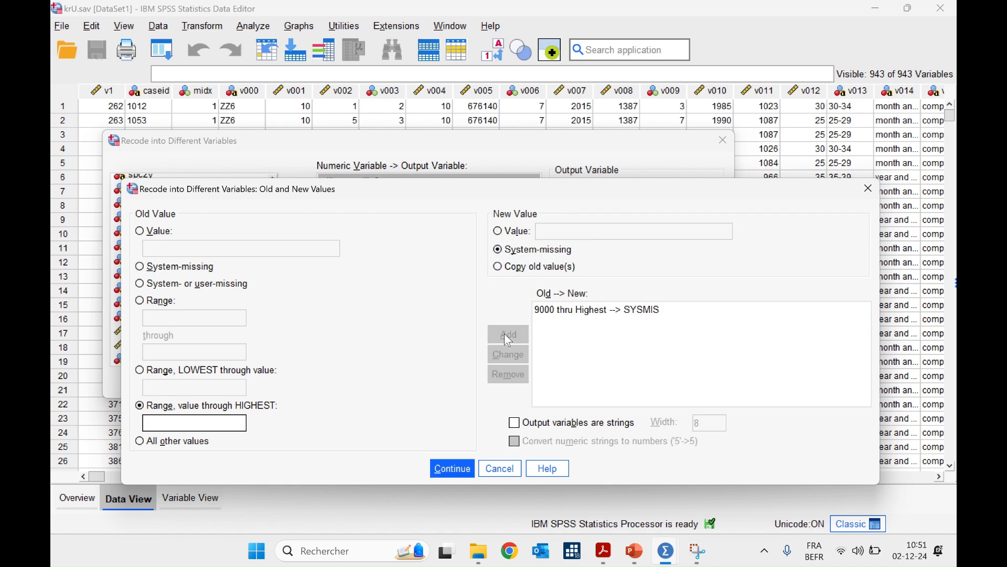
Step: Add a rule that copies all other old values of taille, and accept the recode rules
{"action": "left_click", "coordinate": [202, 449]}
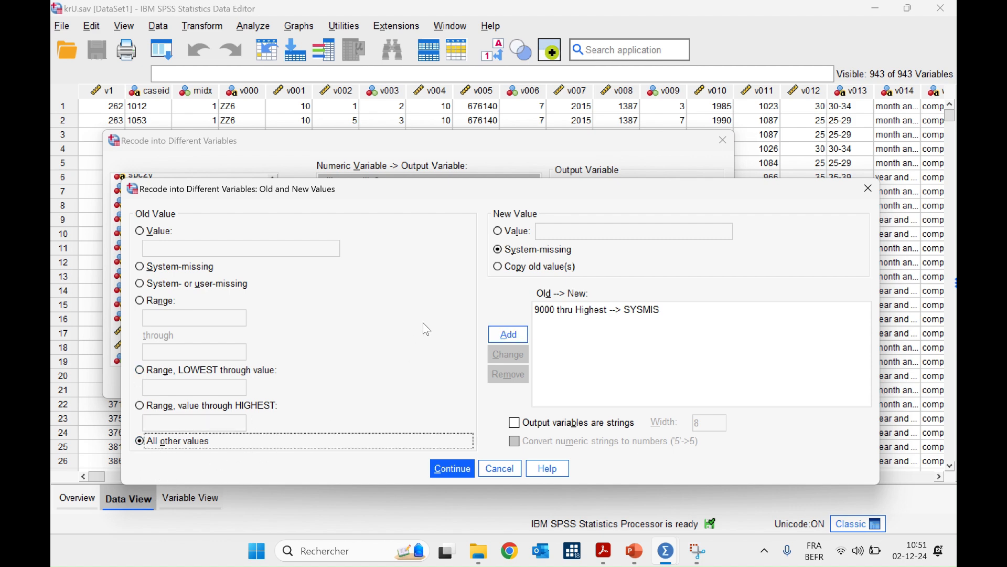
{"action": "left_click", "coordinate": [541, 268]}
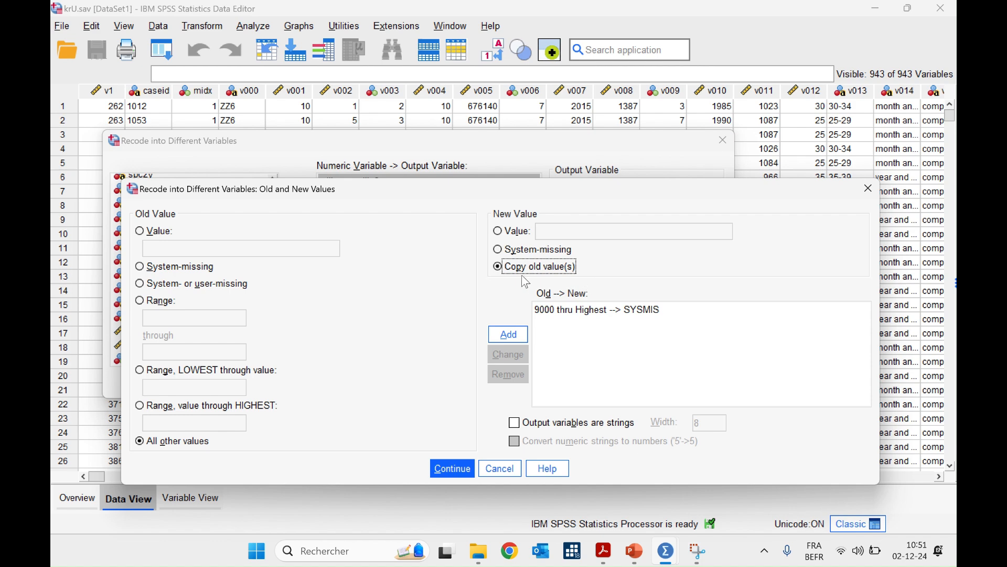
{"action": "left_click", "coordinate": [516, 338]}
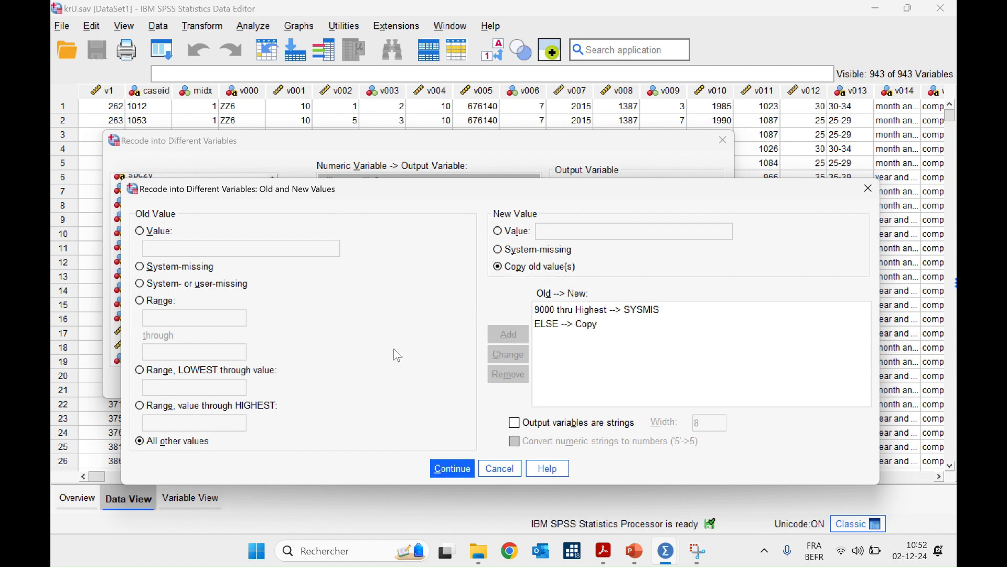
{"action": "left_click", "coordinate": [451, 468]}
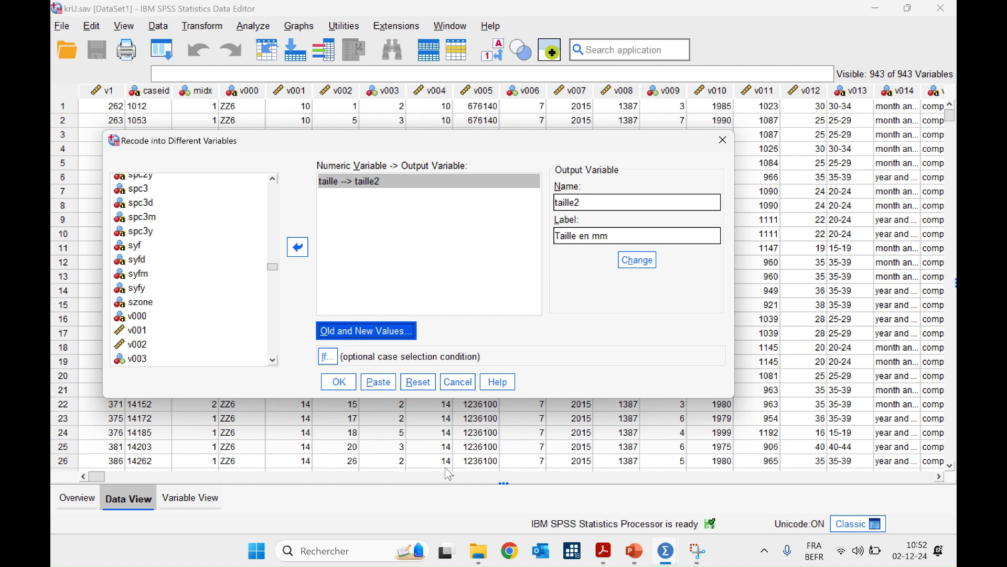
Step: Paste the recode syntax into the Syntax Editor and run its RECODE, VARIABLE LABELS and EXECUTE commands
{"action": "left_click", "coordinate": [384, 383]}
{"action": "mouse_move", "coordinate": [666, 549]}
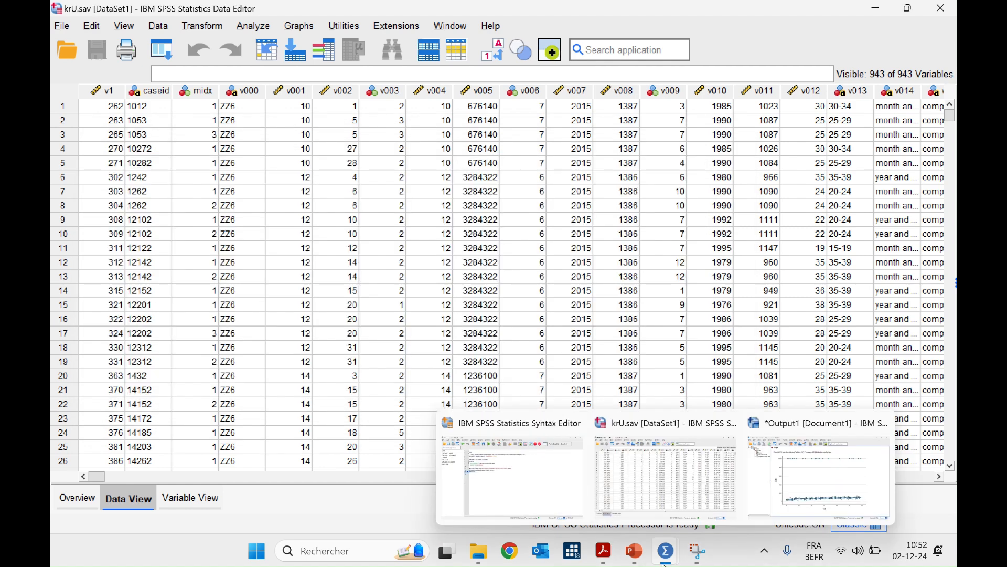
{"action": "left_click", "coordinate": [821, 476]}
{"action": "left_click", "coordinate": [512, 498]}
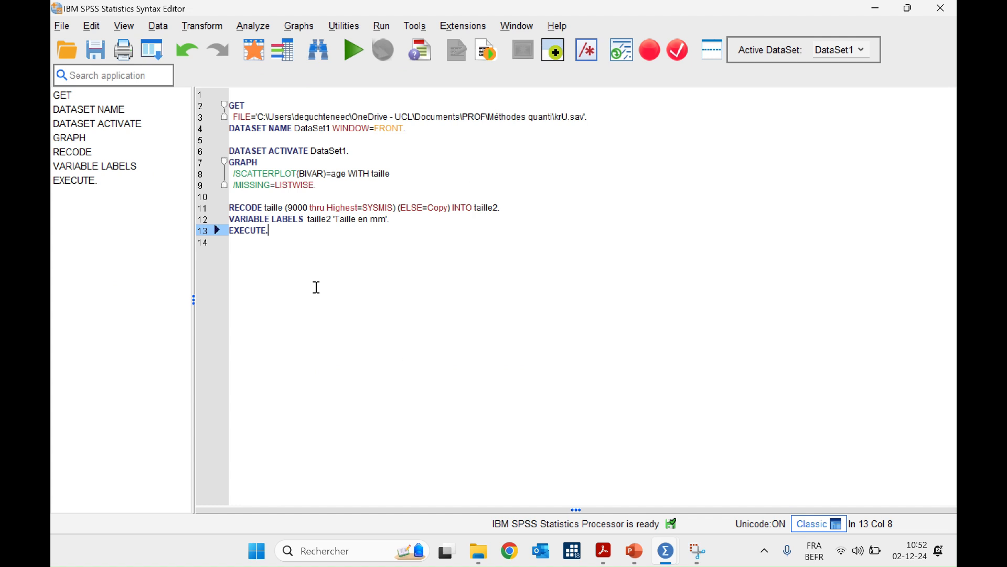
{"action": "left_click_drag", "start_coordinate": [281, 242], "coordinate": [229, 204]}
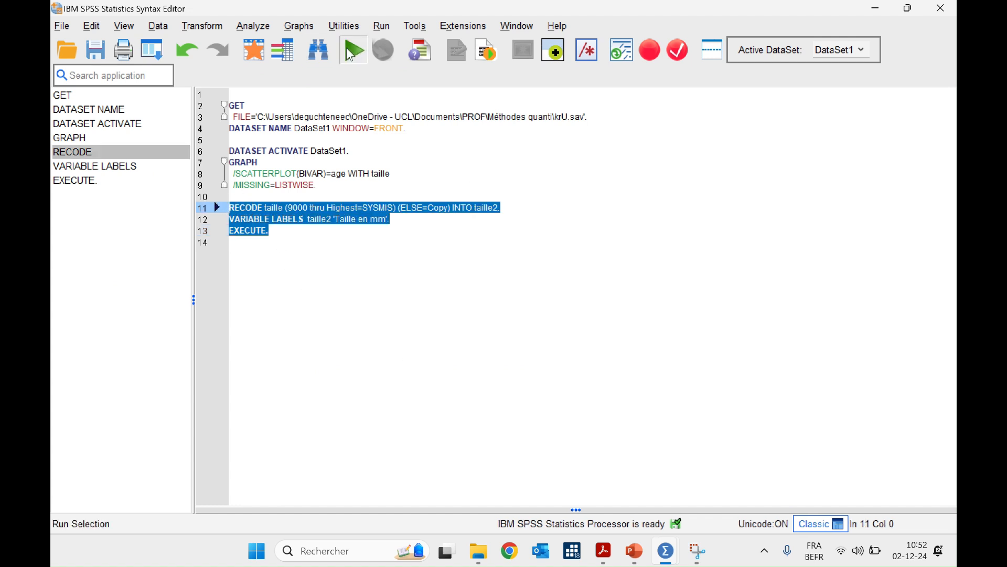
{"action": "left_click", "coordinate": [350, 51]}
Step: Examine the new taille2 column in the krU.sav data for recoded heights and missing values
{"action": "mouse_move", "coordinate": [666, 550]}
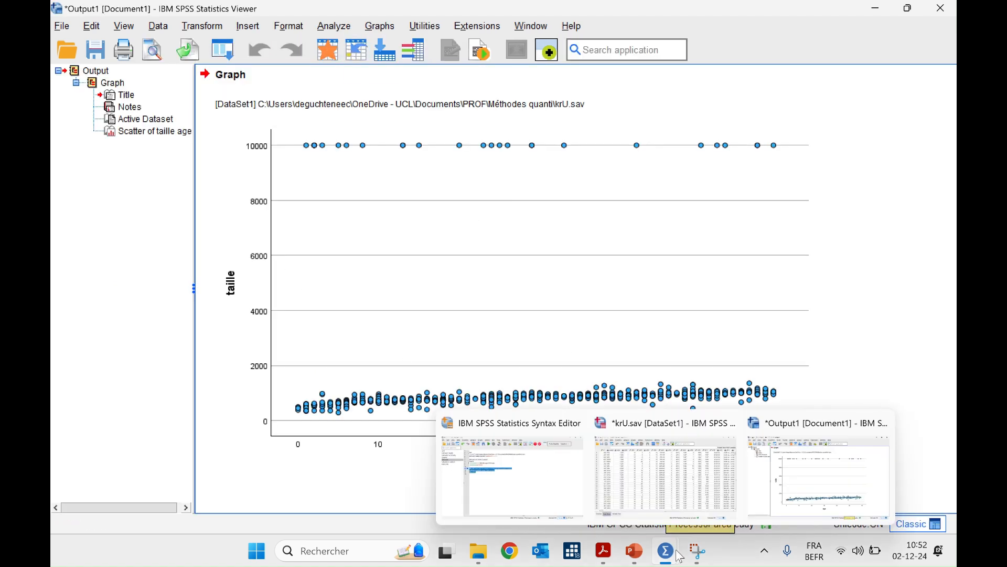
{"action": "left_click", "coordinate": [660, 476]}
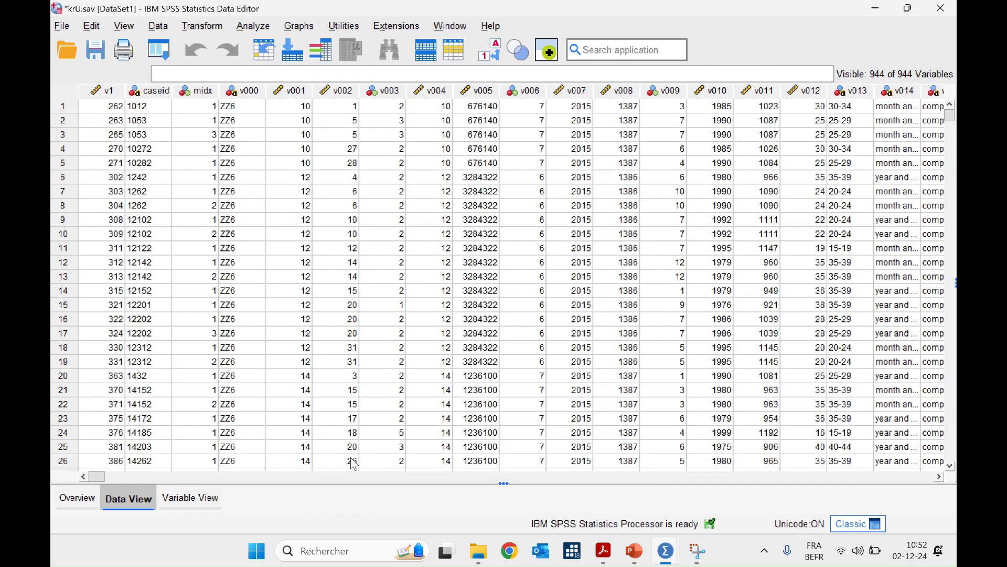
{"action": "left_click_drag", "start_coordinate": [100, 477], "coordinate": [913, 488]}
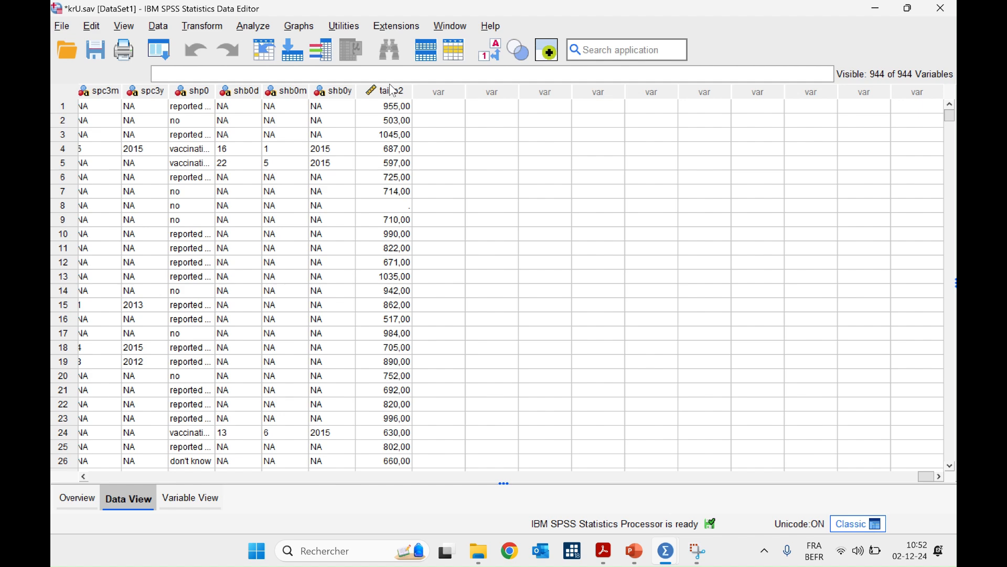
{"action": "left_click", "coordinate": [391, 91]}
{"action": "left_click", "coordinate": [469, 138]}
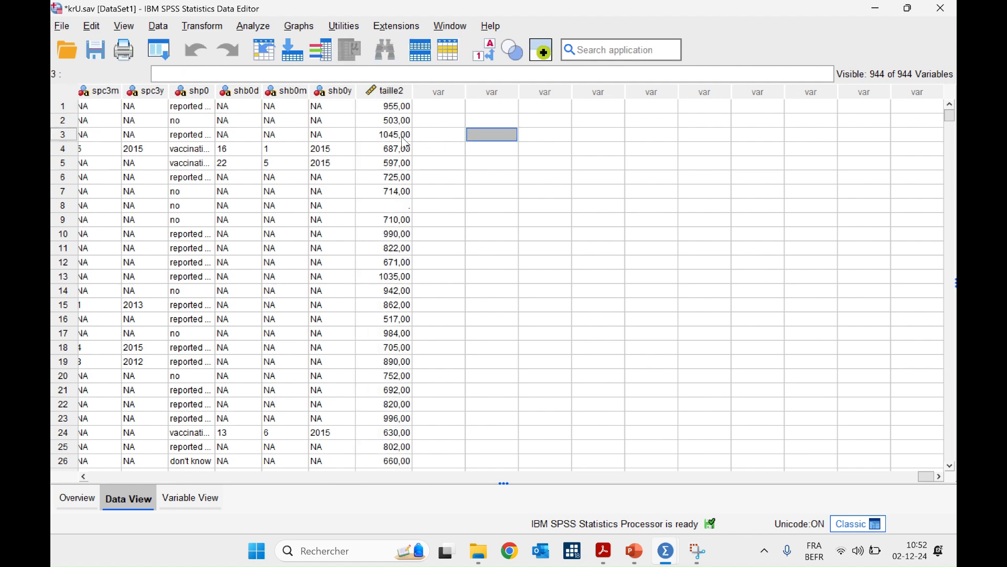
{"action": "left_click", "coordinate": [400, 211]}
{"action": "left_click", "coordinate": [401, 233]}
{"action": "scroll", "coordinate": [401, 236], "scroll_direction": "down", "scroll_amount": 7}
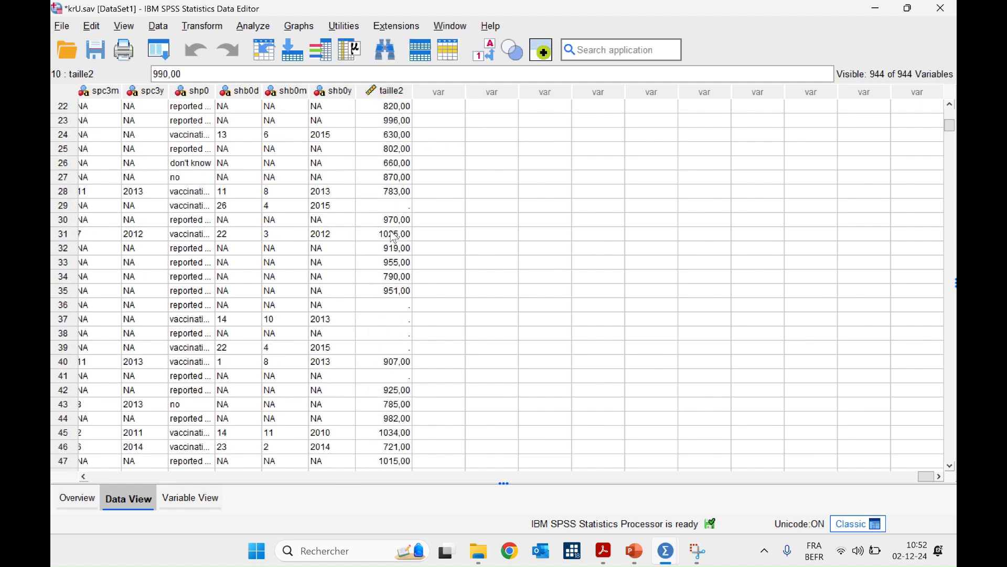
{"action": "left_click", "coordinate": [544, 307]}
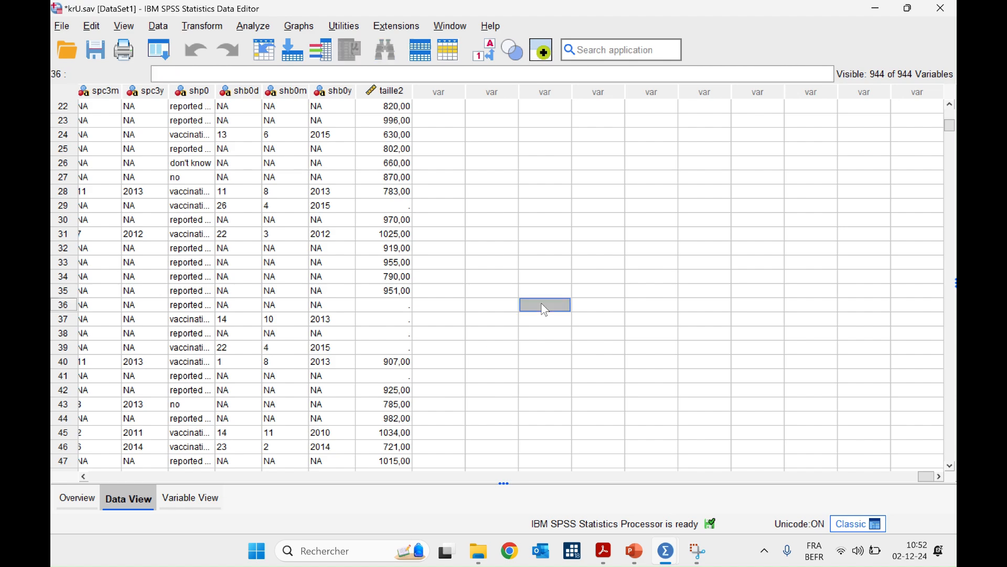
{"action": "scroll", "coordinate": [545, 309], "scroll_direction": "up", "scroll_amount": 7}
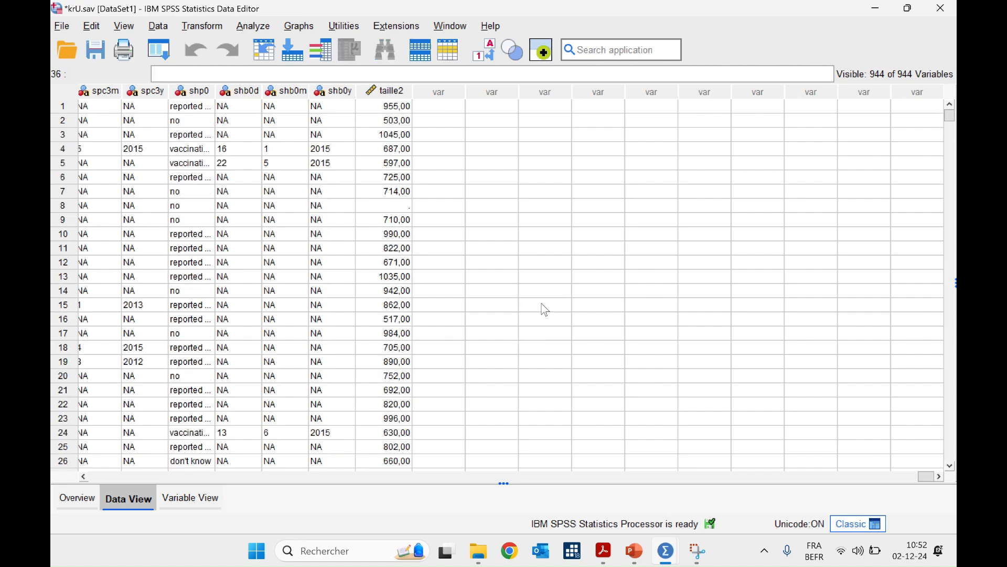
{"action": "scroll", "coordinate": [545, 309], "scroll_direction": "left", "scroll_amount": 15}
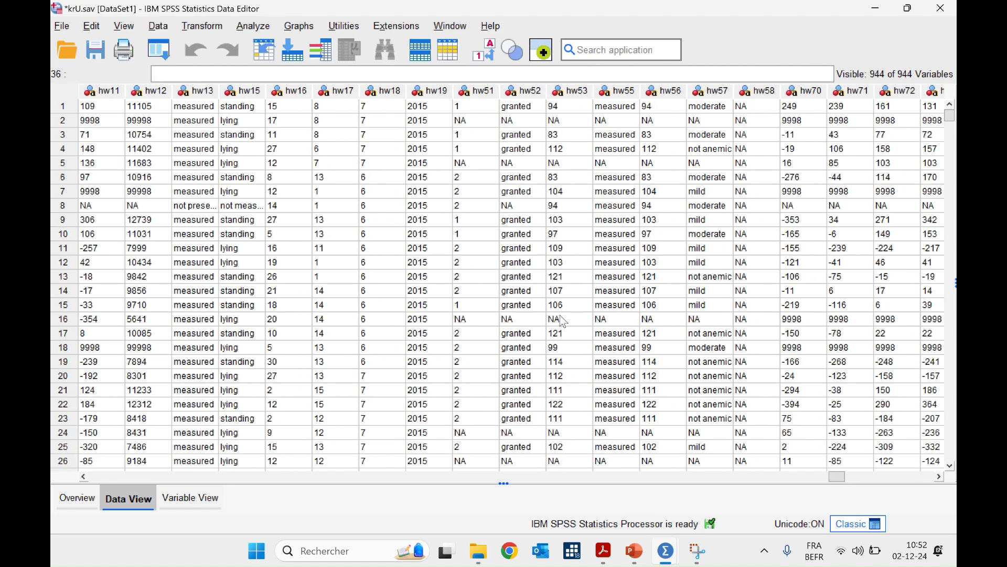
Step: Recall the simple scatterplot, replace taille with Taille en mm [taille2] on the Y axis, and paste its syntax
{"action": "left_click", "coordinate": [157, 59]}
{"action": "left_click", "coordinate": [186, 96]}
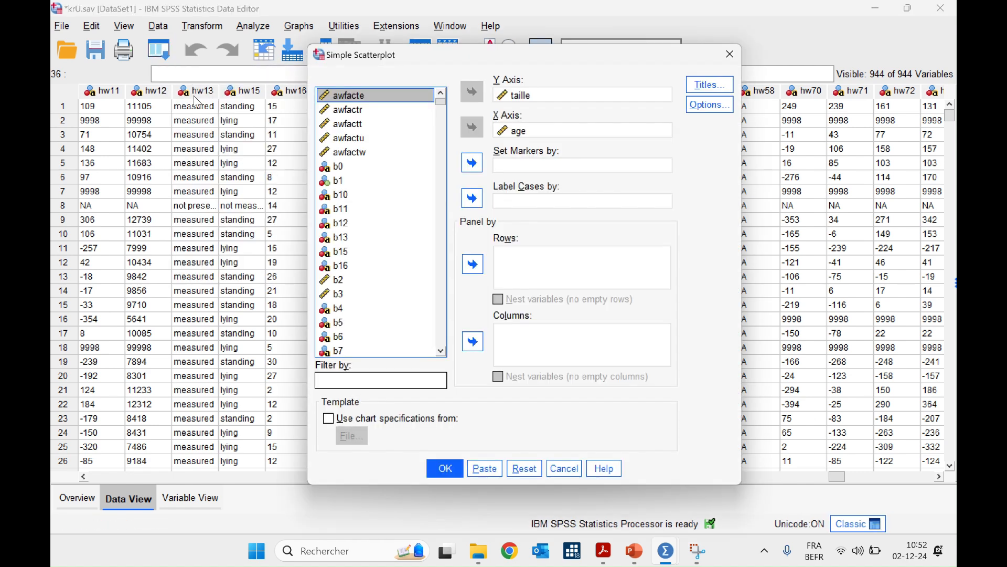
{"action": "left_click", "coordinate": [528, 99]}
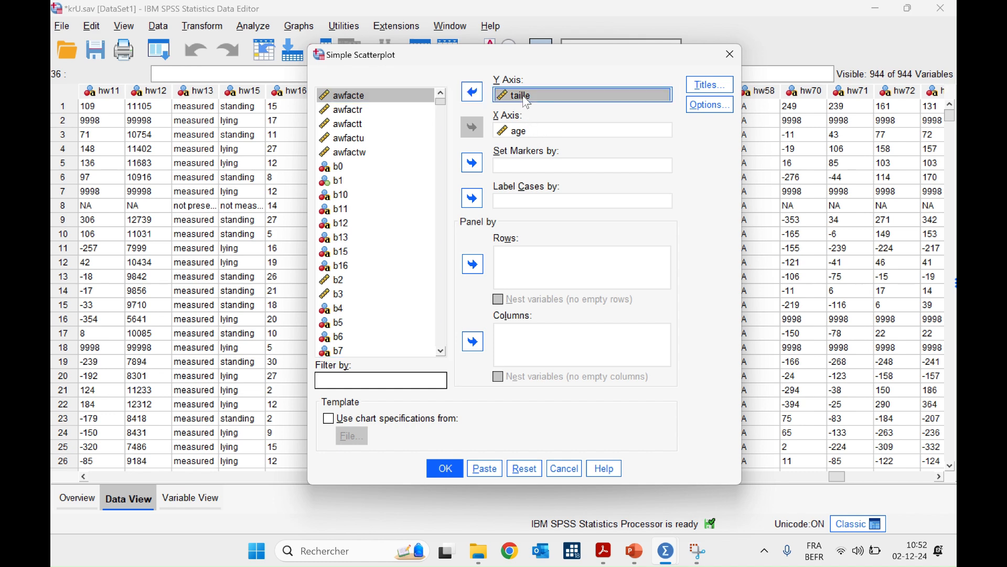
{"action": "left_click", "coordinate": [478, 97]}
{"action": "scroll", "coordinate": [393, 309], "scroll_direction": "down", "scroll_amount": 1}
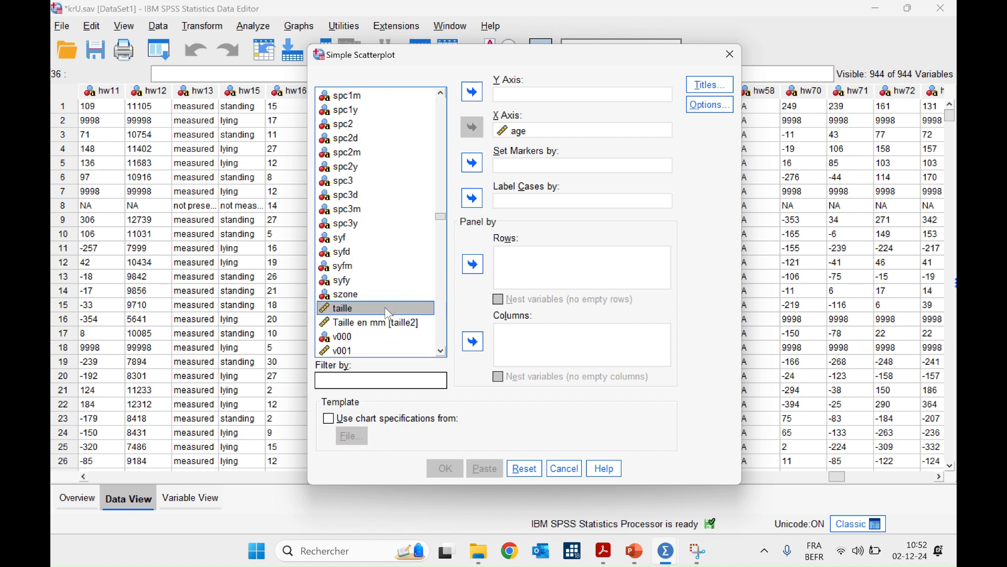
{"action": "left_click", "coordinate": [368, 325]}
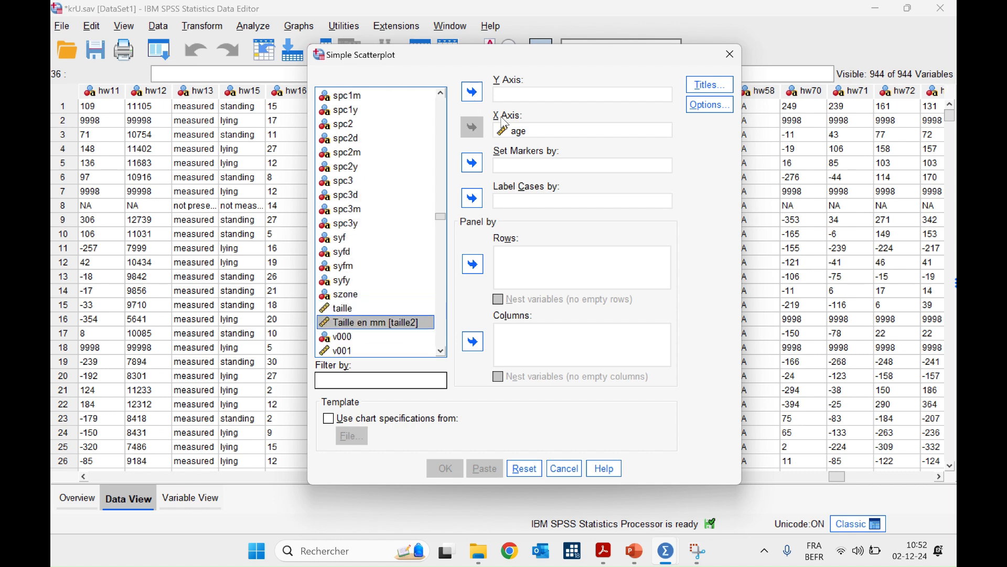
{"action": "left_click", "coordinate": [472, 94]}
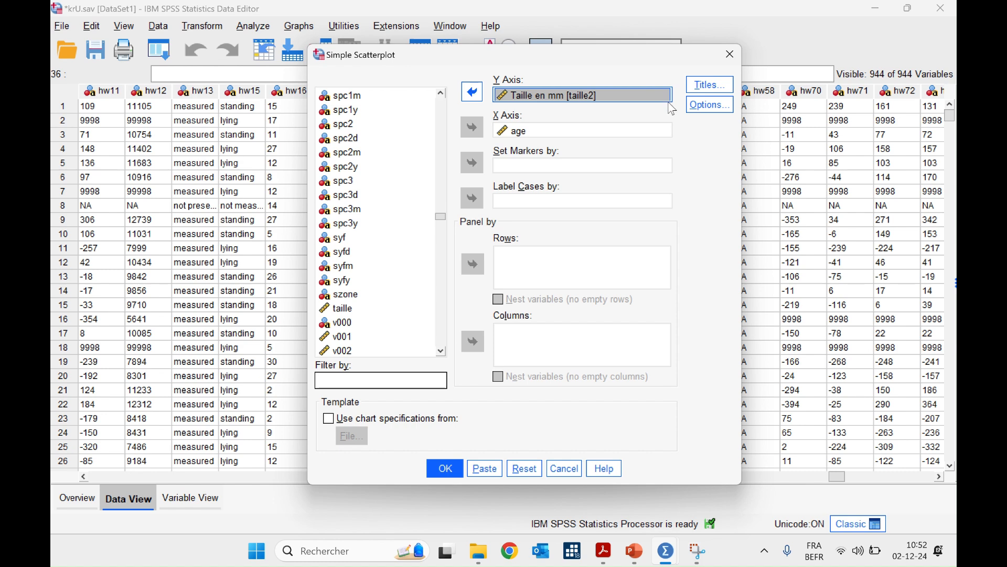
{"action": "left_click", "coordinate": [489, 472]}
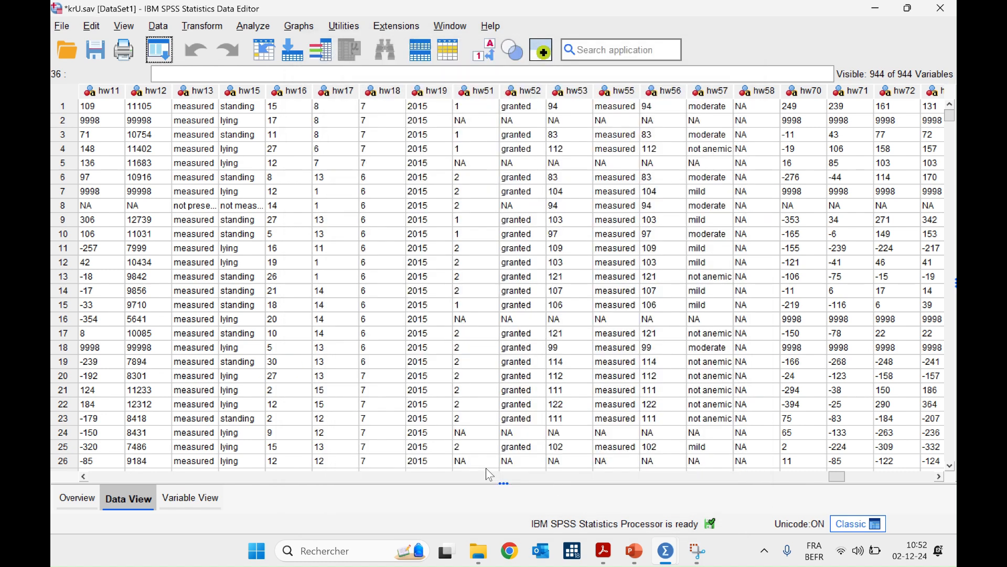
Step: Run the pasted GRAPH syntax for age with taille2 and view the new scatterplot in the output
{"action": "mouse_move", "coordinate": [669, 558]}
{"action": "left_click", "coordinate": [533, 472]}
{"action": "left_click_drag", "start_coordinate": [333, 298], "coordinate": [229, 253]}
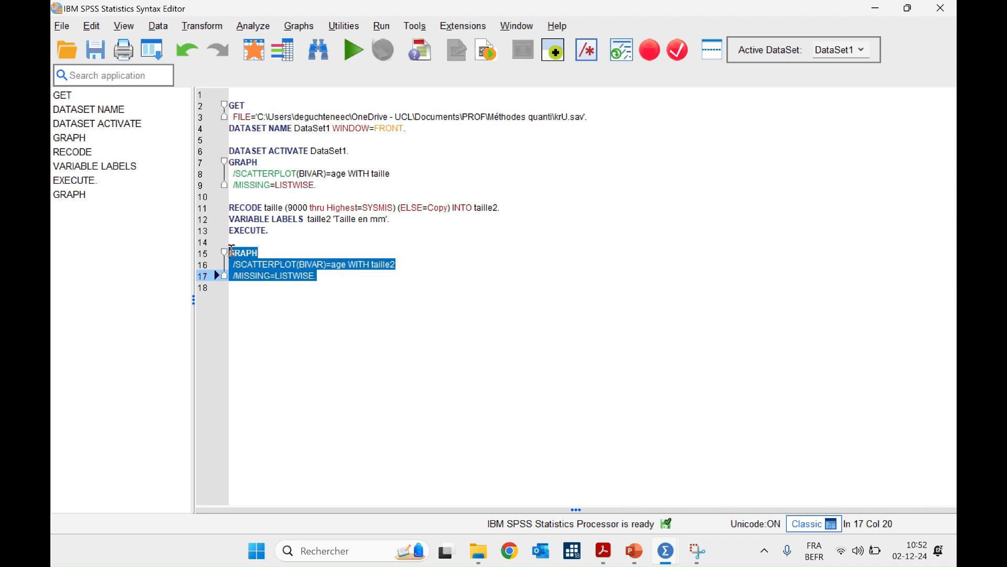
{"action": "left_click", "coordinate": [355, 51]}
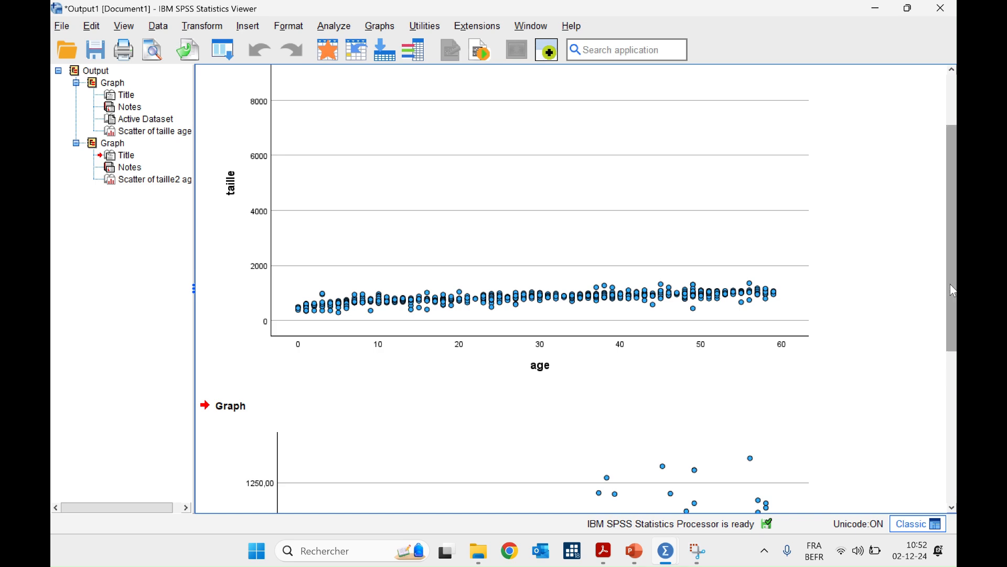
{"action": "left_click_drag", "start_coordinate": [953, 288], "coordinate": [953, 441]}
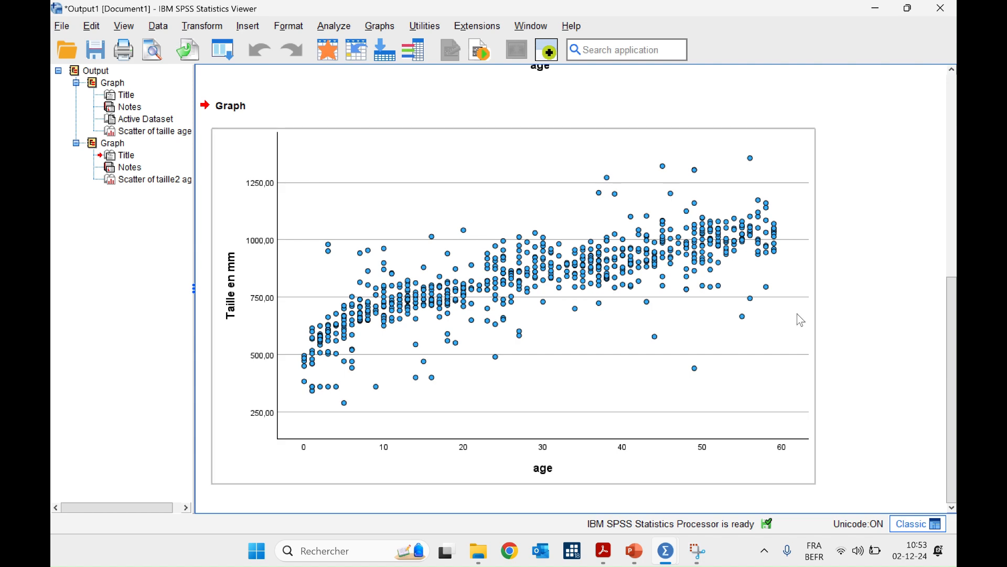
Step: Switch to Exercices TP8.pdf, read questions 1.2 to 2.4 of Partie 1, and return to the PPT TP8 slides
{"action": "left_click", "coordinate": [638, 559]}
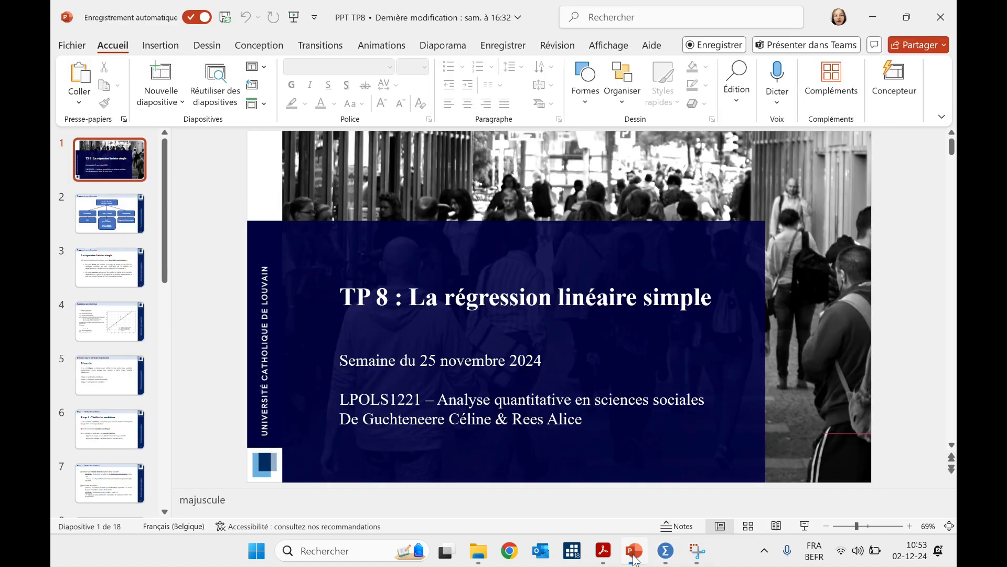
{"action": "left_click", "coordinate": [603, 552]}
{"action": "scroll", "coordinate": [380, 264], "scroll_direction": "down", "scroll_amount": 1}
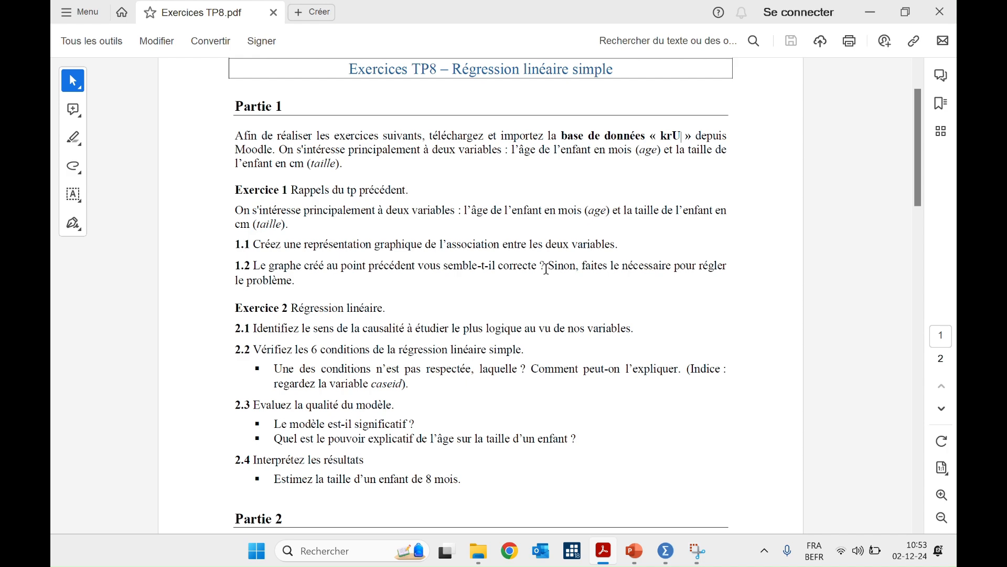
{"action": "scroll", "coordinate": [546, 269], "scroll_direction": "down", "scroll_amount": 1}
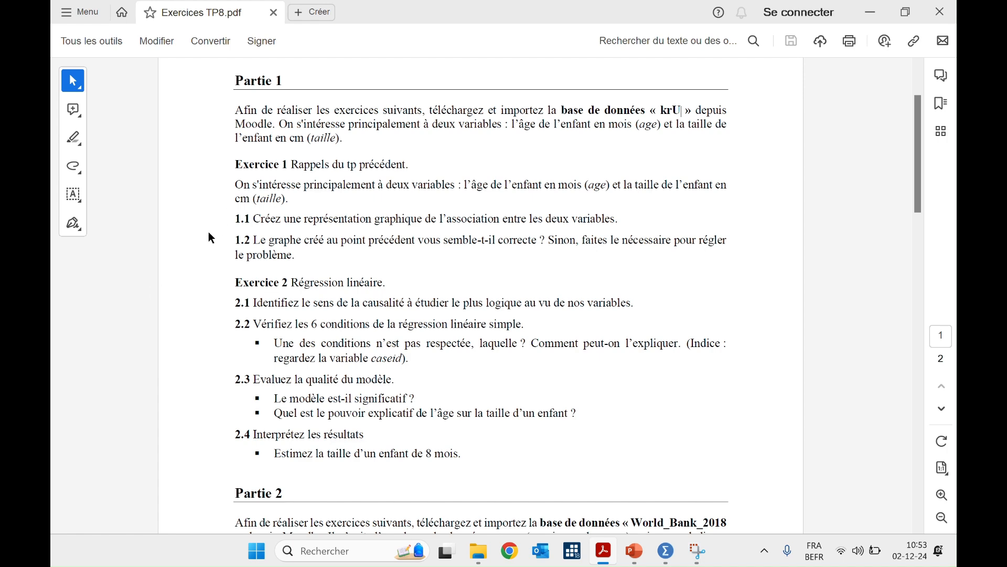
{"action": "scroll", "coordinate": [209, 237], "scroll_direction": "down", "scroll_amount": 2}
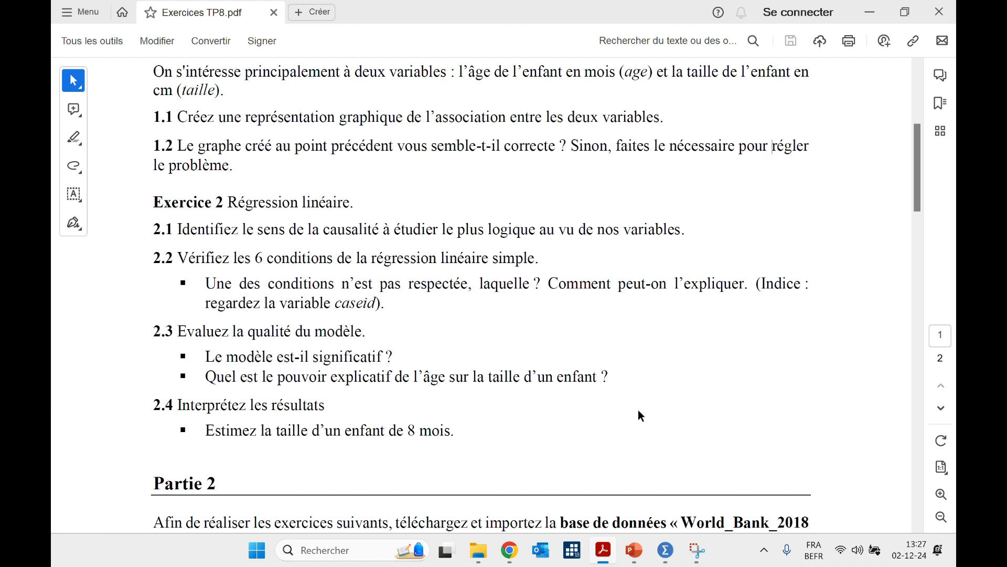
{"action": "left_click", "coordinate": [633, 549]}
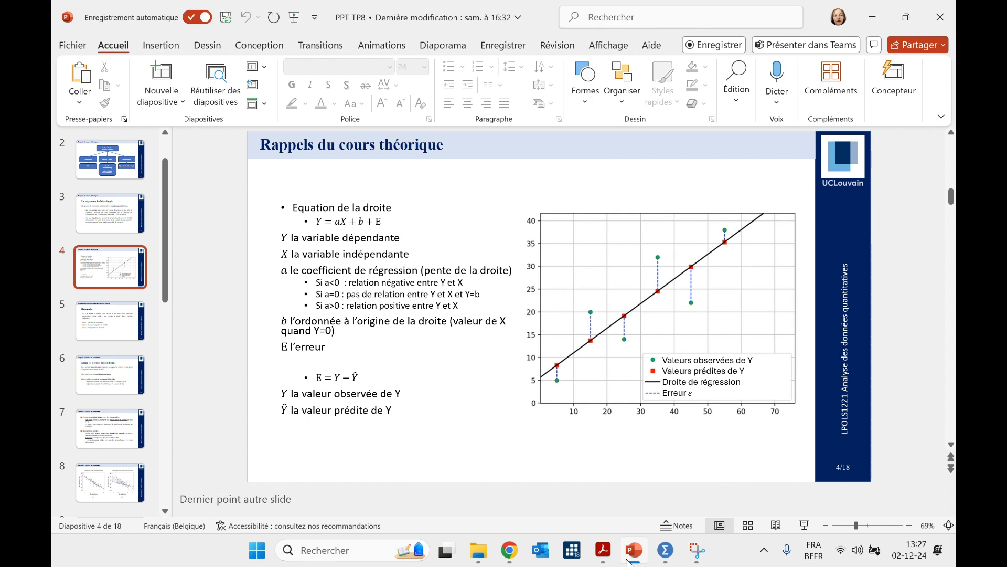
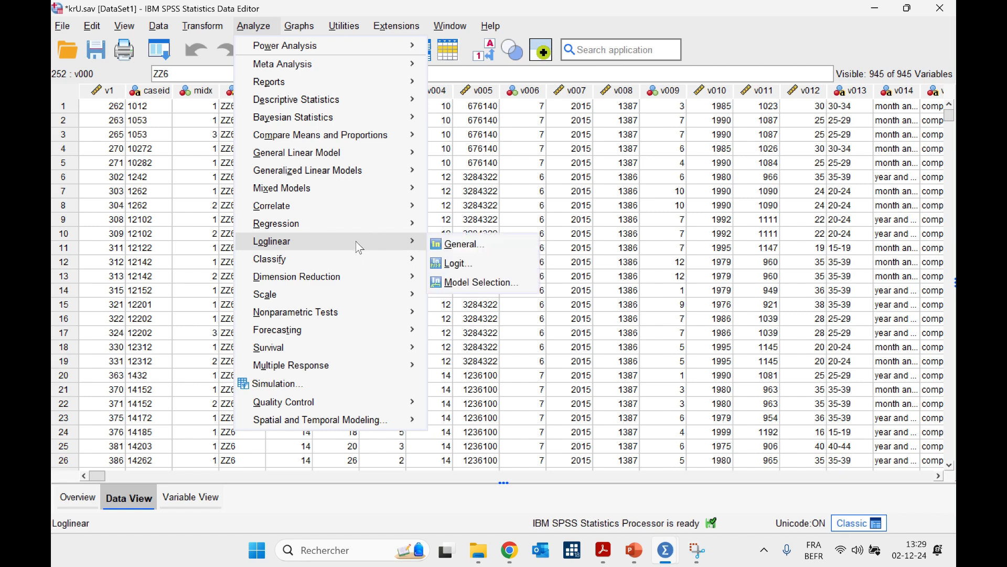
Step: Open a Linear Regression in SPSS with Taille en mm [taille2] as dependent variable and age as the Block 1 predictor
{"action": "mouse_move", "coordinate": [338, 220]}
{"action": "left_click", "coordinate": [498, 244]}
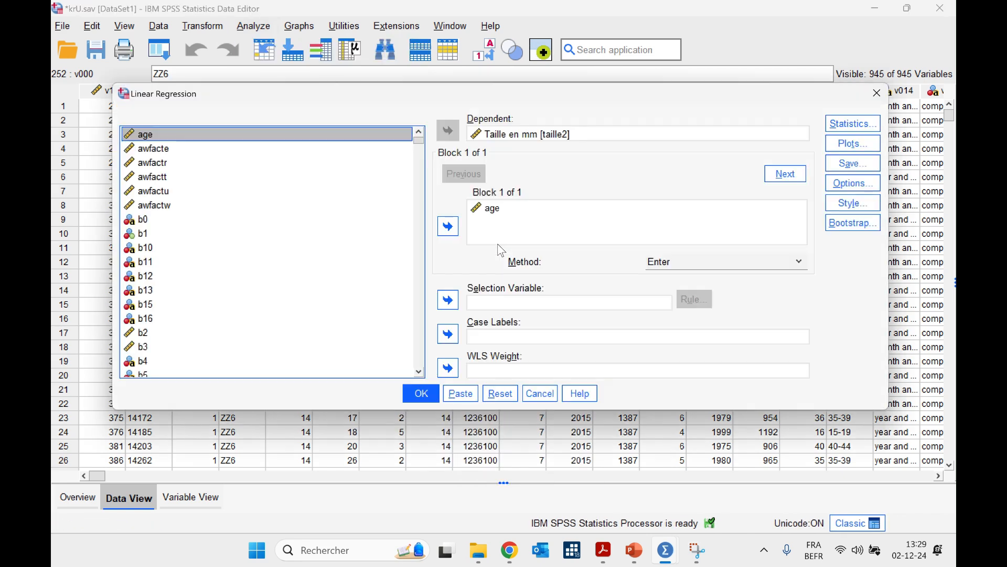
{"action": "left_click", "coordinate": [588, 135]}
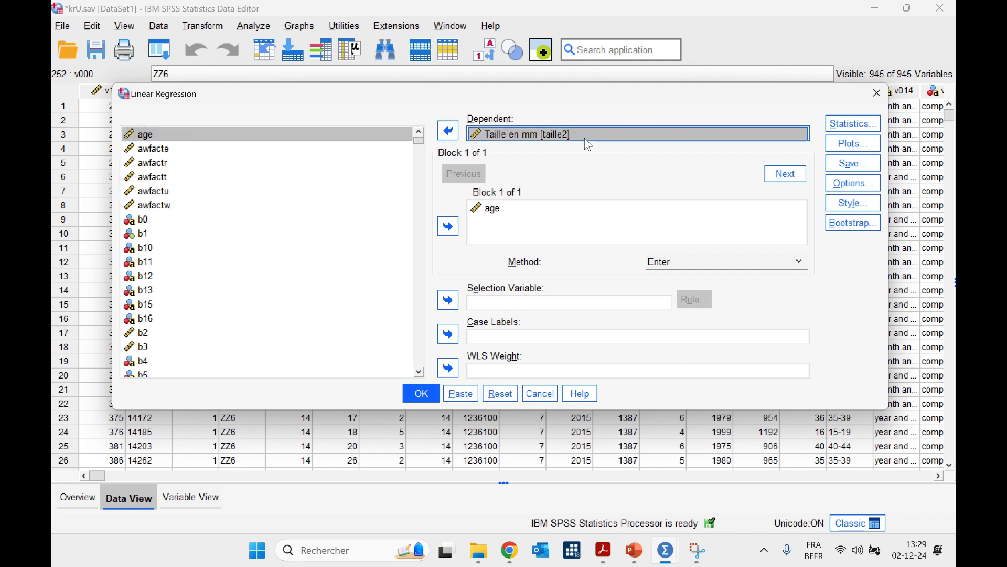
{"action": "left_click", "coordinate": [540, 241]}
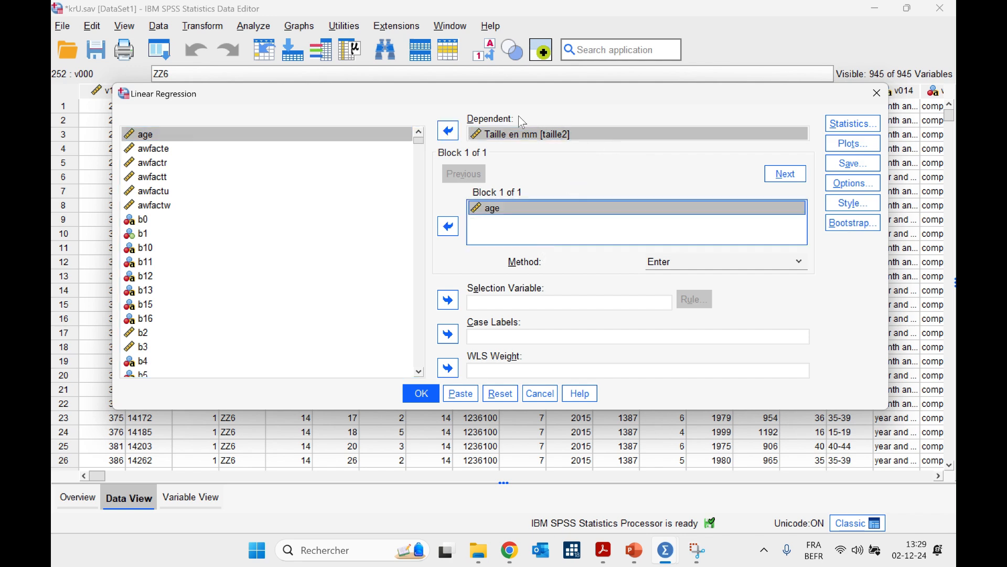
Step: Switch to the PPT TP8 slides, review the regression equation on slide 4, and return to the SPSS regression dialog
{"action": "left_click", "coordinate": [633, 556]}
{"action": "key", "text": "Page_Up"}
{"action": "key", "text": "Page_Up"}
{"action": "key", "text": "Page_Up"}
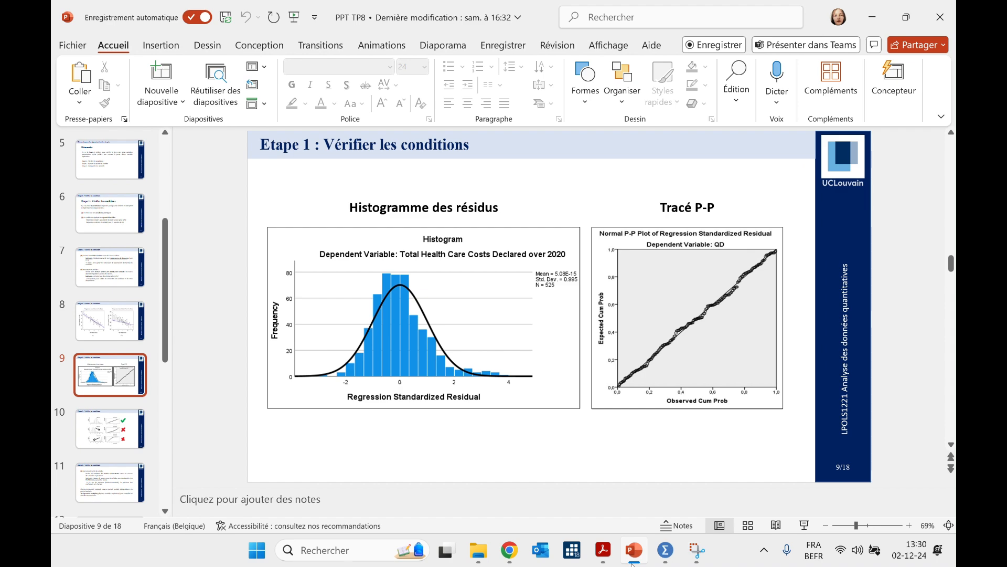
{"action": "key", "text": "Page_Up"}
{"action": "key", "text": "Page_Up"}
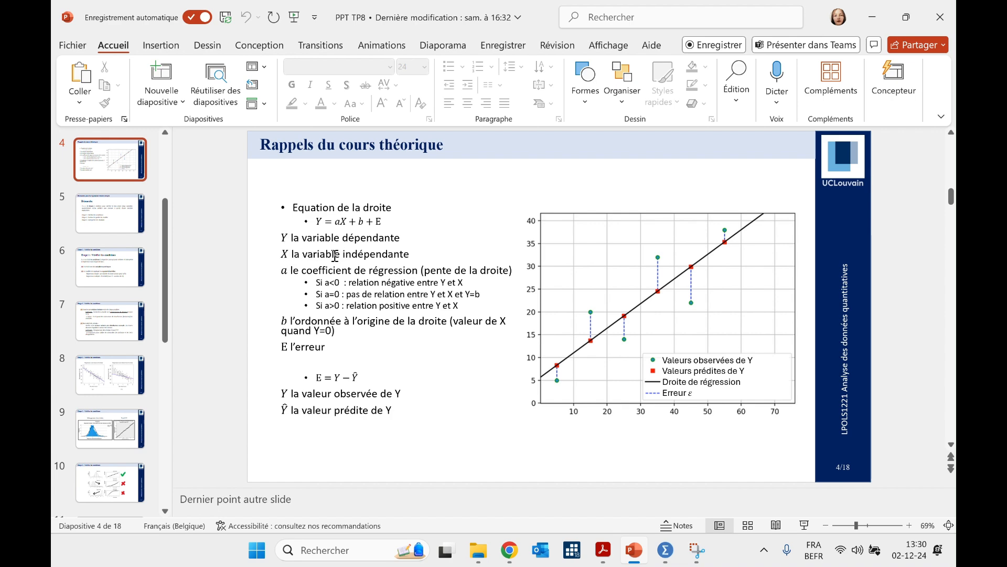
{"action": "left_click", "coordinate": [662, 549]}
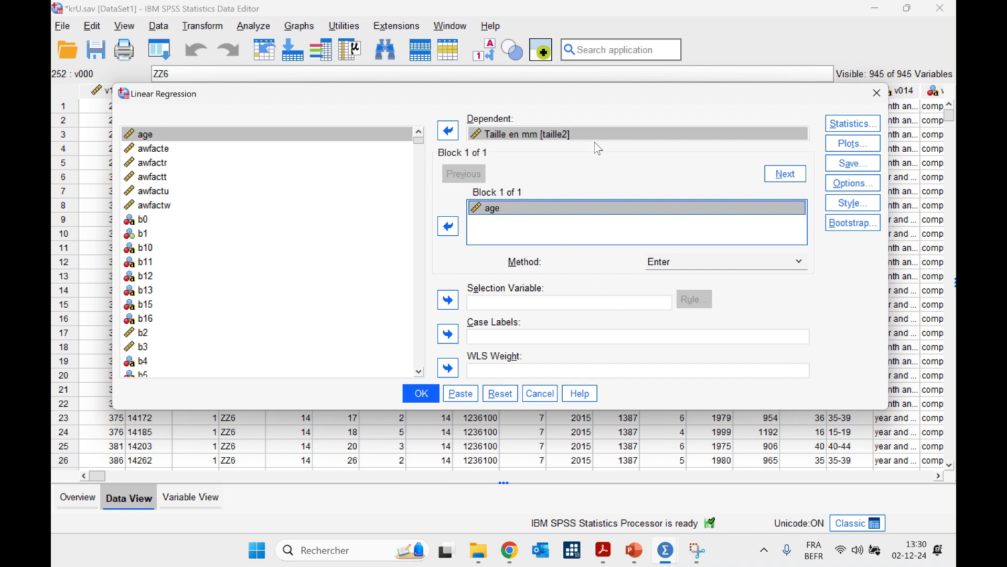
Step: Accept the regression statistics with Estimates, 95% Confidence intervals, Model fit and Durbin-Watson selected
{"action": "left_click", "coordinate": [533, 208]}
{"action": "left_click", "coordinate": [842, 133]}
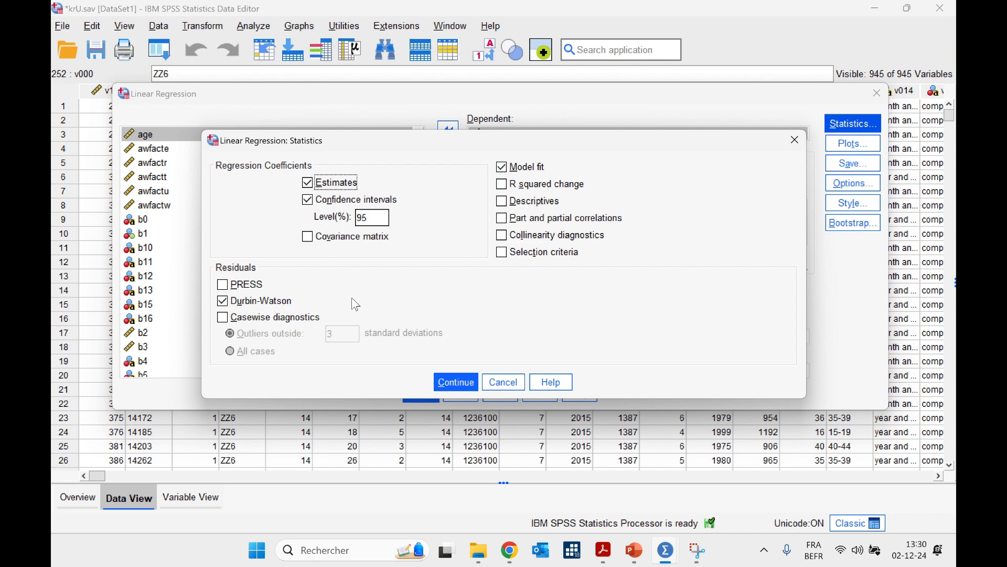
{"action": "left_click", "coordinate": [461, 383]}
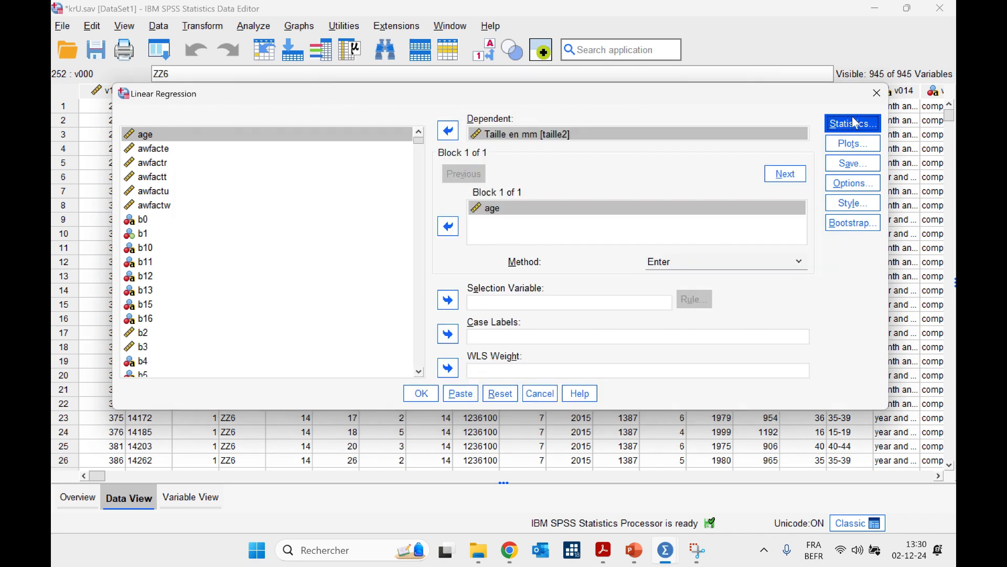
Step: Open the regression plot settings and compare them with the residual histogram and P-P plot examples on slide 9
{"action": "left_click", "coordinate": [864, 143]}
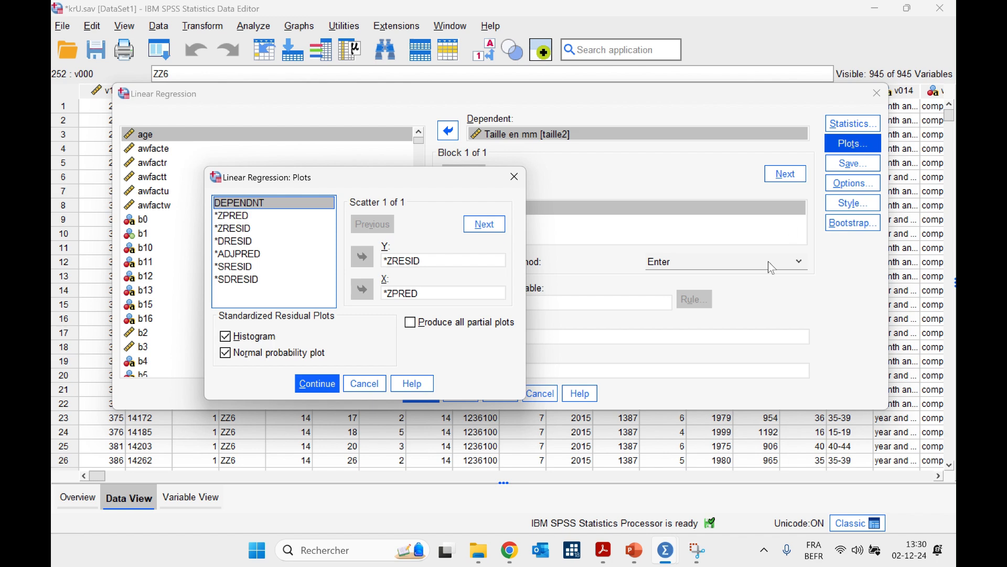
{"action": "left_click", "coordinate": [635, 556]}
{"action": "key", "text": "Down"}
{"action": "key", "text": "Down"}
{"action": "key", "text": "Down"}
{"action": "key", "text": "Down"}
{"action": "key", "text": "Down"}
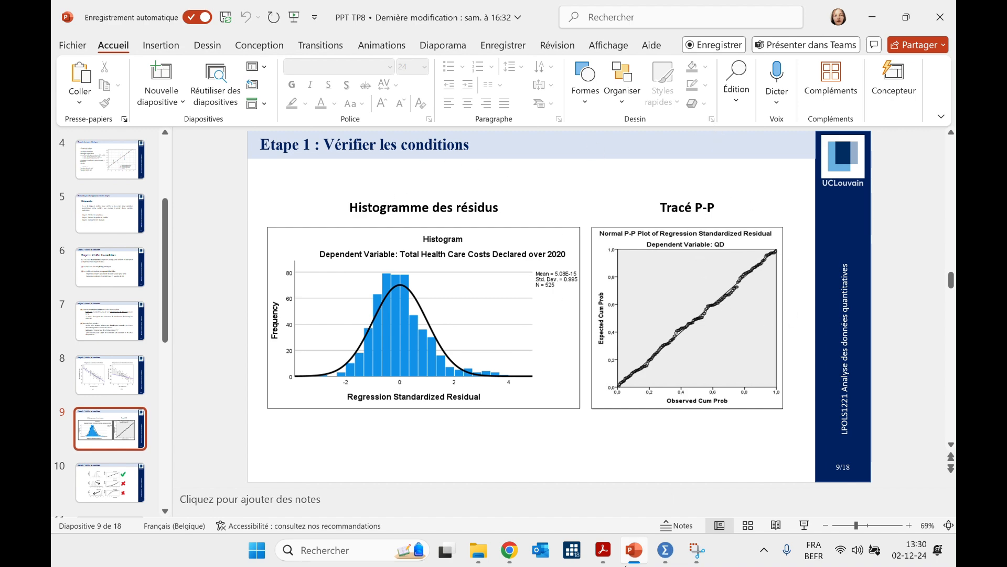
{"action": "left_click", "coordinate": [665, 550]}
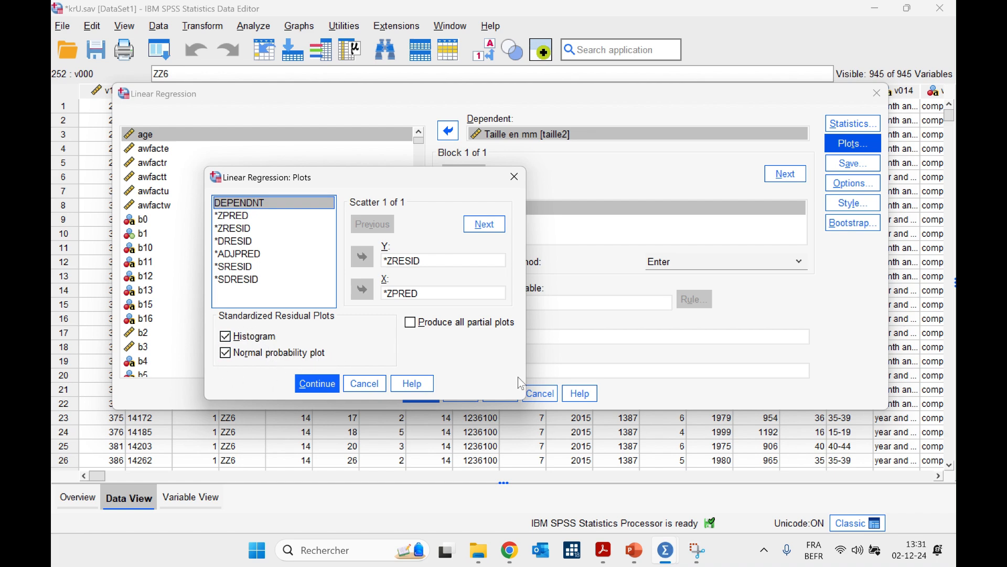
Step: Review slides 10 to 13 on residual normality and homoscedasticity, and return to the SPSS plot settings
{"action": "left_click", "coordinate": [634, 551]}
{"action": "key", "text": "Page_Down"}
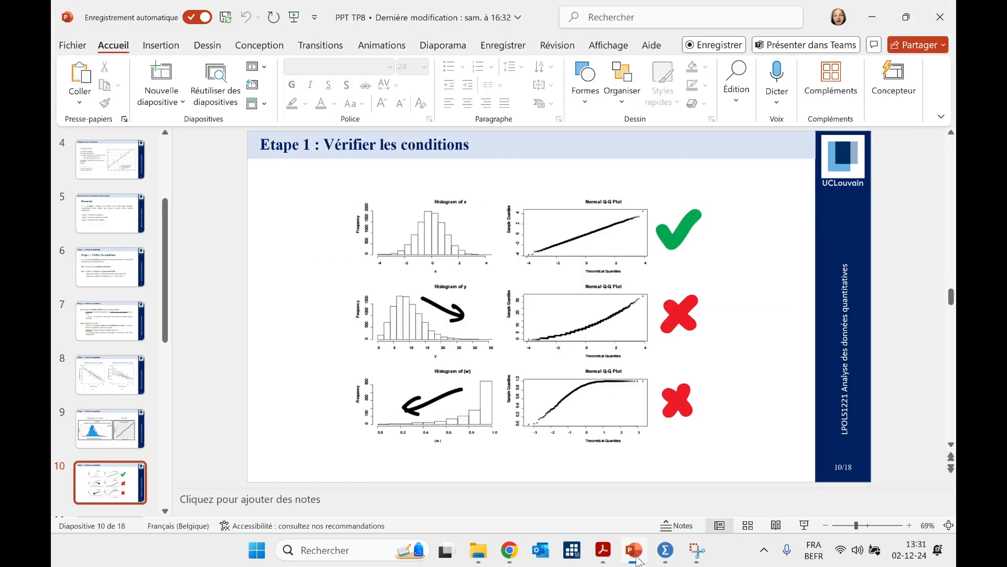
{"action": "key", "text": "Page_Down"}
{"action": "key", "text": "Page_Down"}
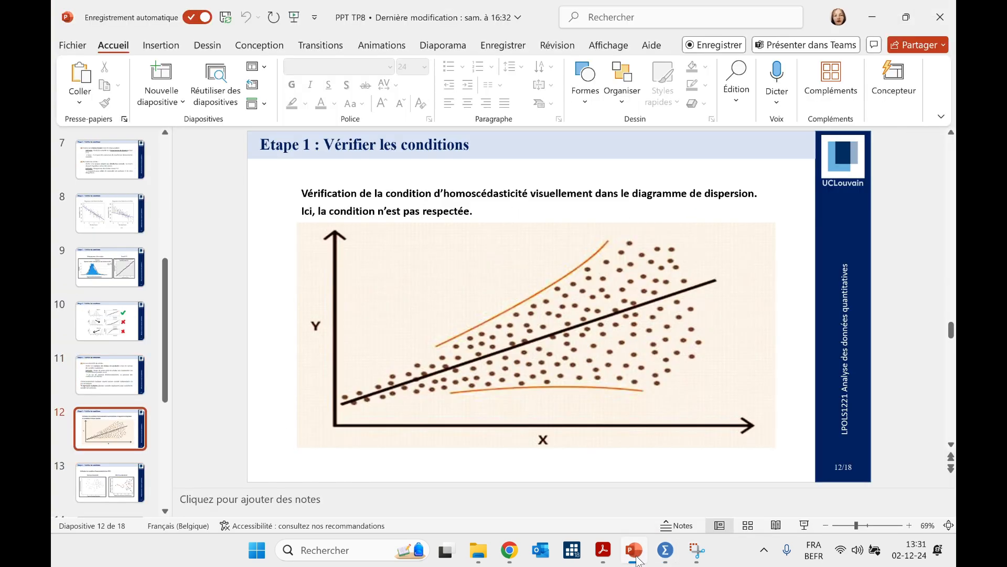
{"action": "key", "text": "Page_Down"}
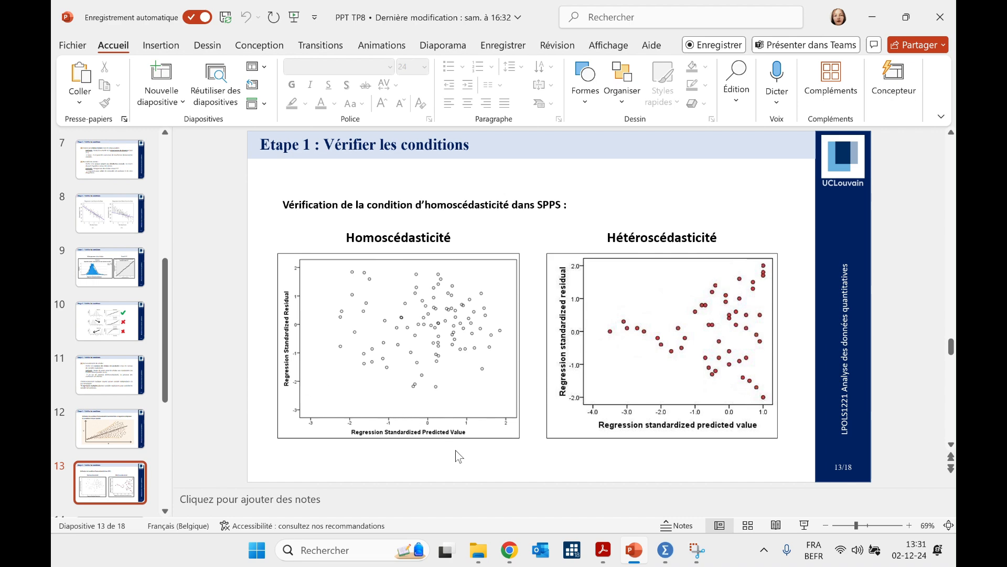
{"action": "left_click", "coordinate": [665, 550]}
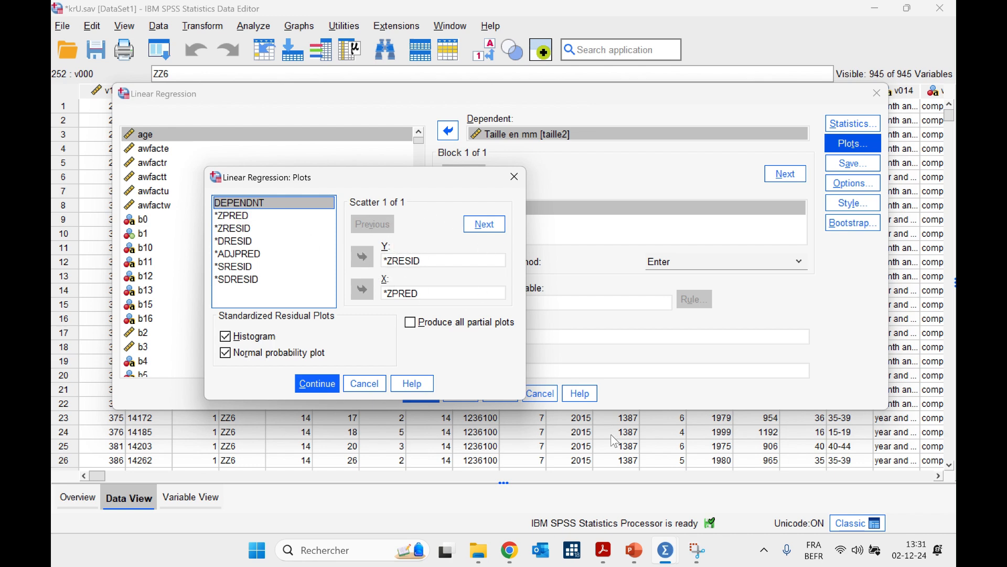
Step: Accept the regression plots with *ZRESID on Y, *ZPRED on X, and both Histogram and Normal probability plot selected
{"action": "left_click", "coordinate": [639, 563]}
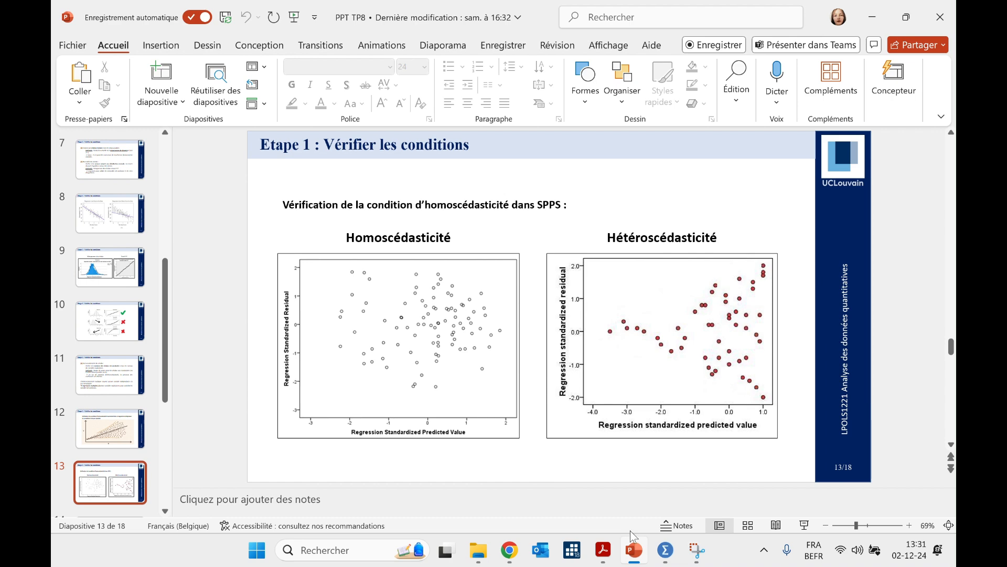
{"action": "left_click", "coordinate": [636, 552]}
{"action": "left_click", "coordinate": [407, 262]}
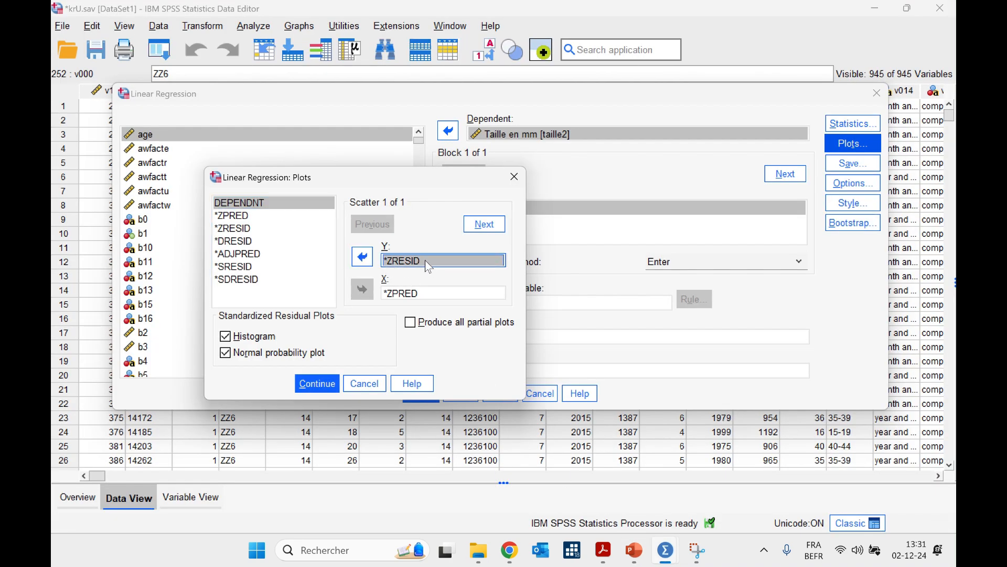
{"action": "left_click", "coordinate": [408, 297]}
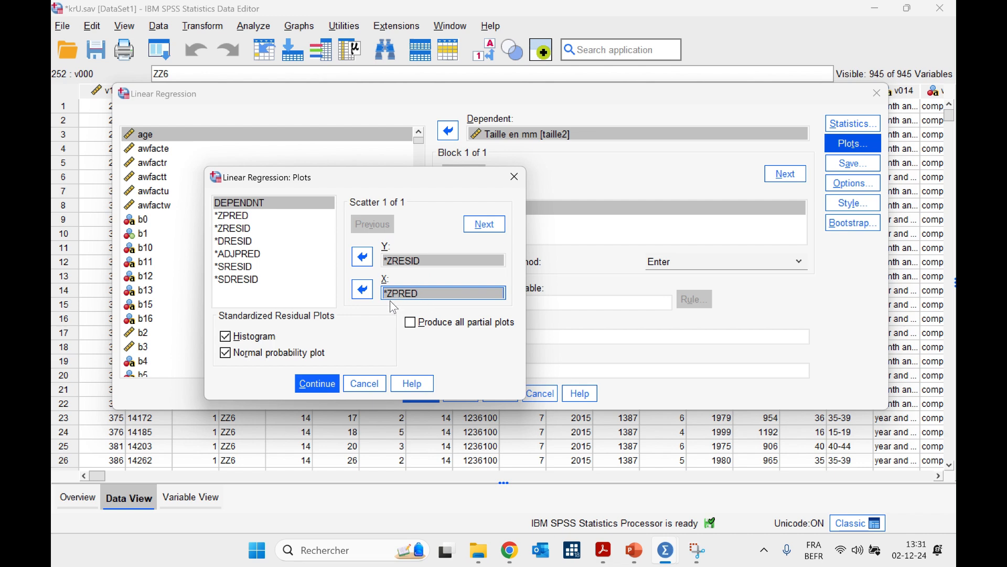
{"action": "left_click", "coordinate": [315, 383]}
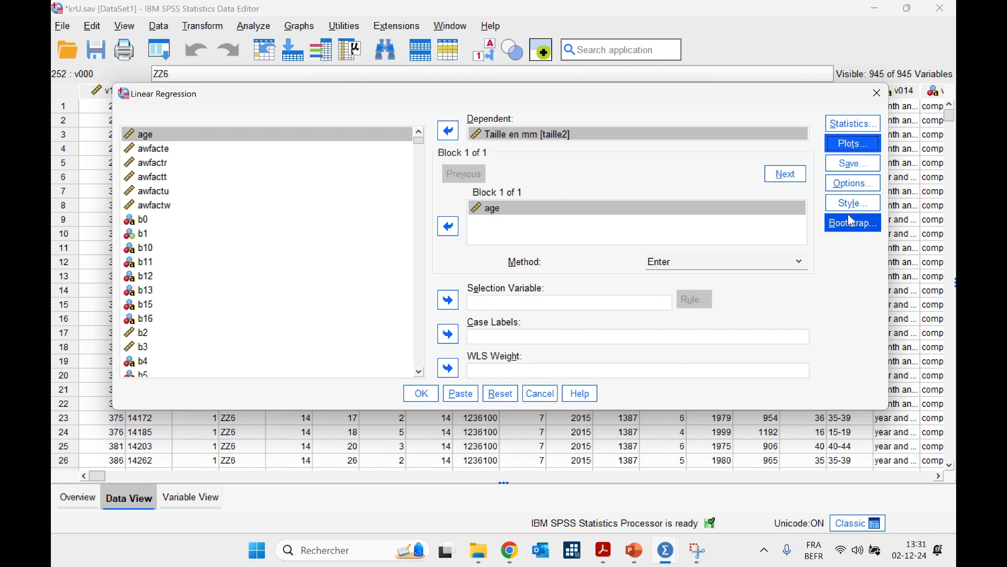
Step: Accept saving the Standardized residuals, and paste the regression syntax into the Syntax Editor
{"action": "left_click", "coordinate": [842, 171]}
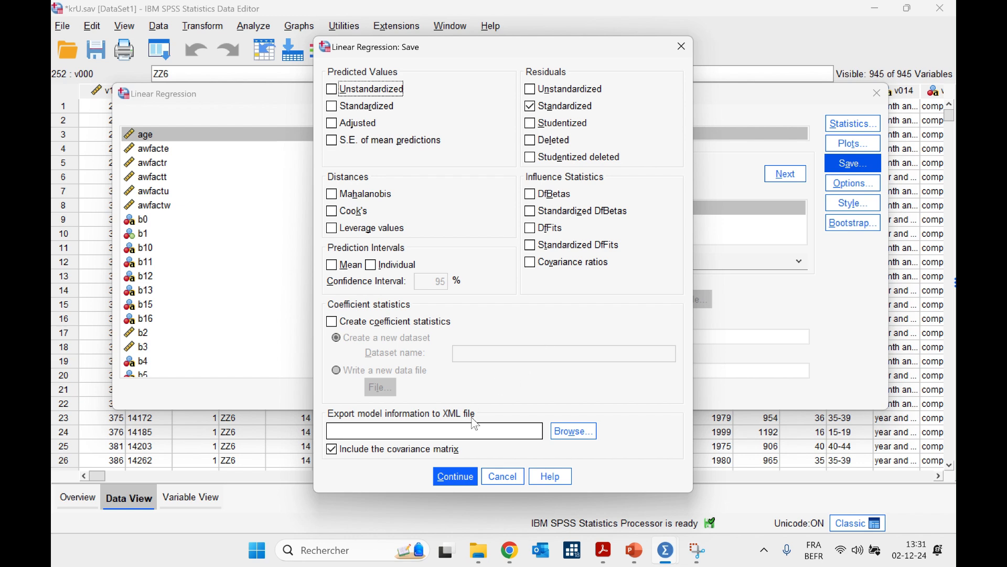
{"action": "left_click", "coordinate": [449, 478]}
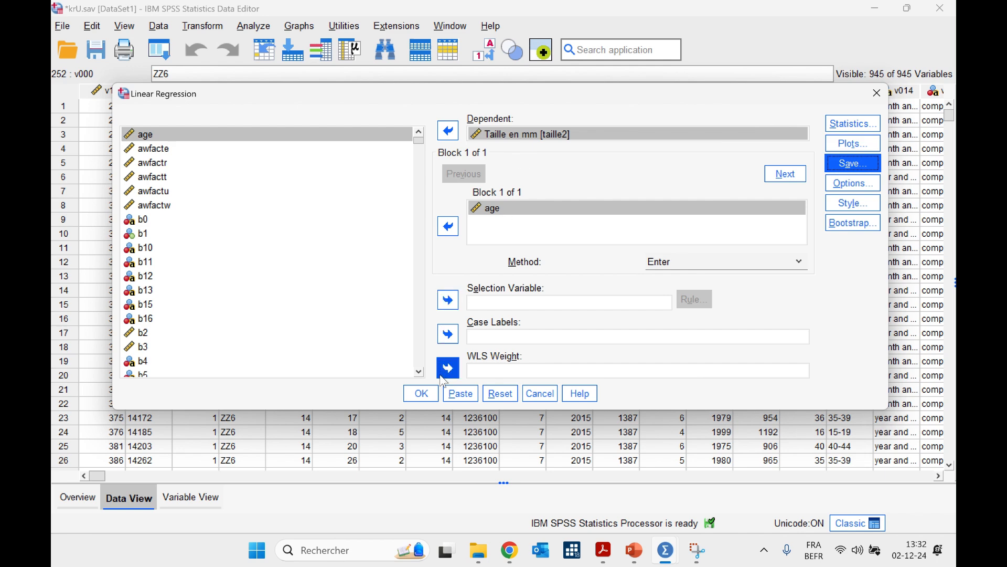
{"action": "left_click", "coordinate": [461, 396]}
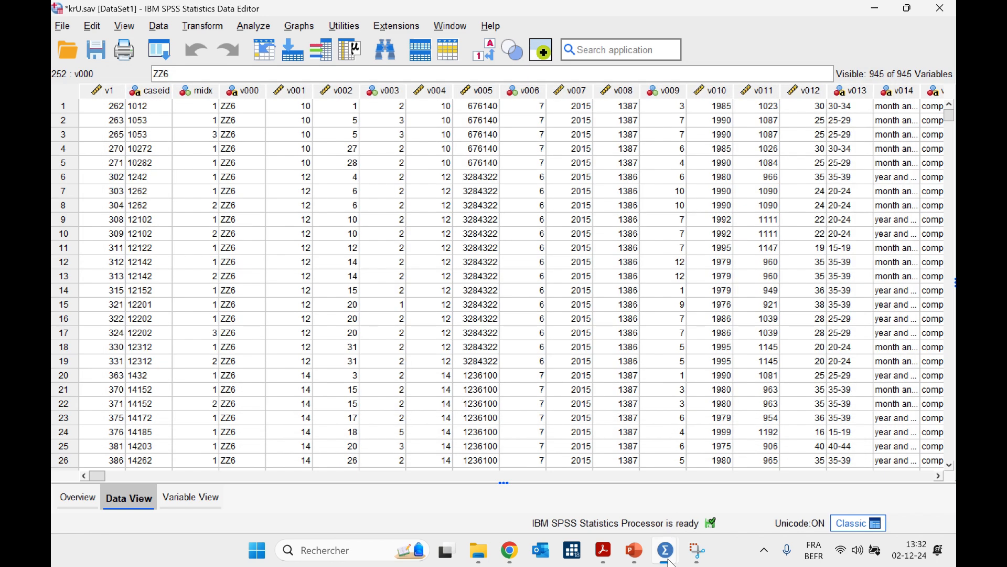
Step: Run the pasted REGRESSION syntax for taille2 on age
{"action": "mouse_move", "coordinate": [668, 549]}
{"action": "left_click", "coordinate": [531, 473]}
{"action": "left_click_drag", "start_coordinate": [309, 451], "coordinate": [219, 336]}
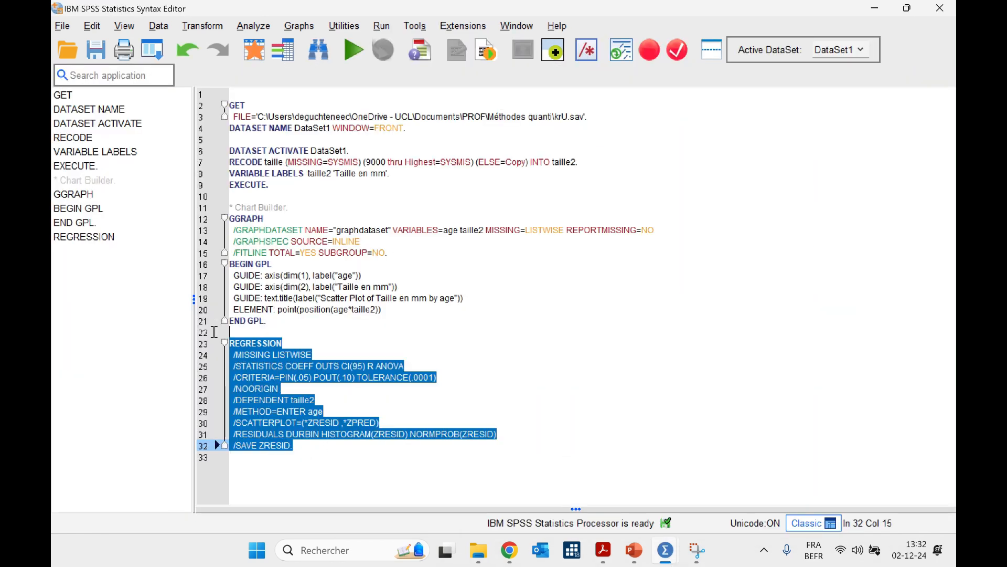
{"action": "left_click", "coordinate": [352, 53]}
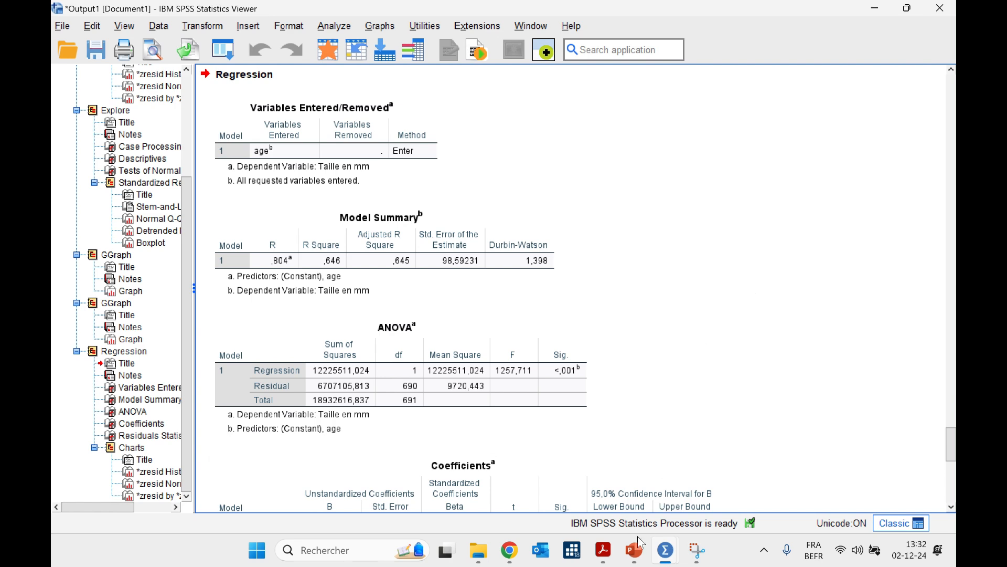
Step: Switch to the PPT TP8 slides and review the linear relation and residual normality conditions on slide 7
{"action": "left_click", "coordinate": [635, 549]}
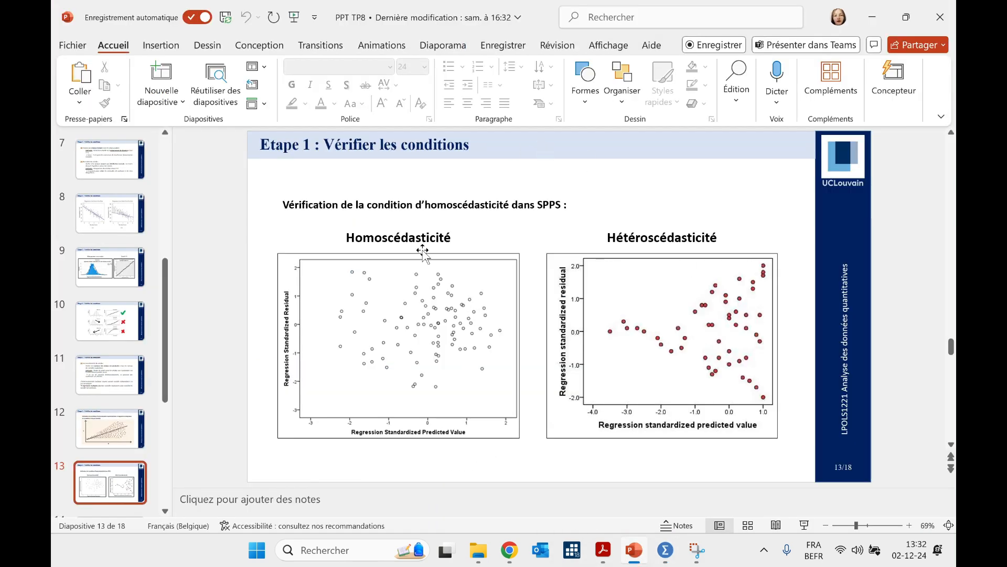
{"action": "scroll", "coordinate": [423, 250], "scroll_direction": "up", "scroll_amount": 5}
{"action": "scroll", "coordinate": [423, 251], "scroll_direction": "up", "scroll_amount": 1}
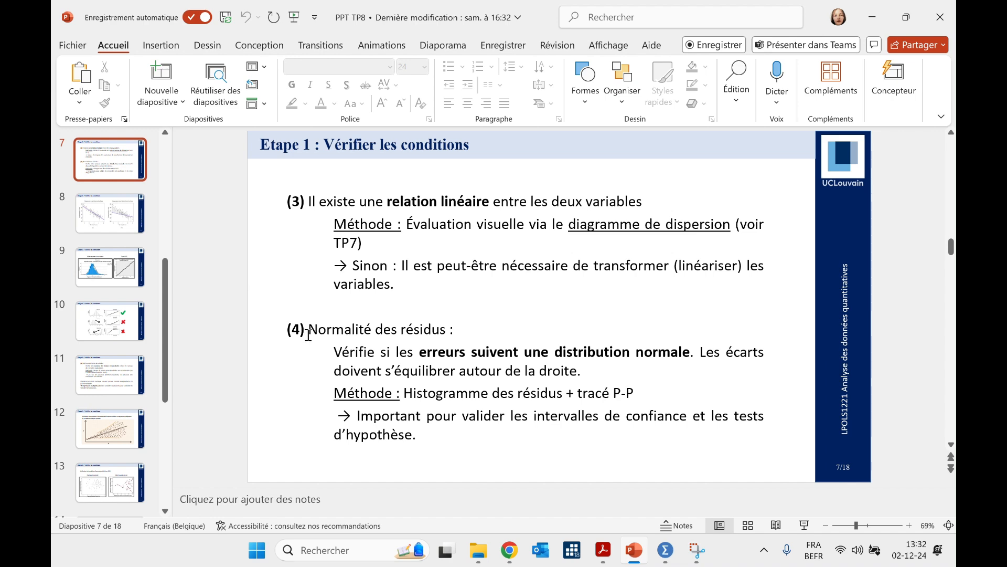
Step: Check the example residual plots on slide 9, then switch to the SPSS output and examine the regression's residual histogram and normal P-P plot
{"action": "scroll", "coordinate": [410, 365], "scroll_direction": "down", "scroll_amount": 2}
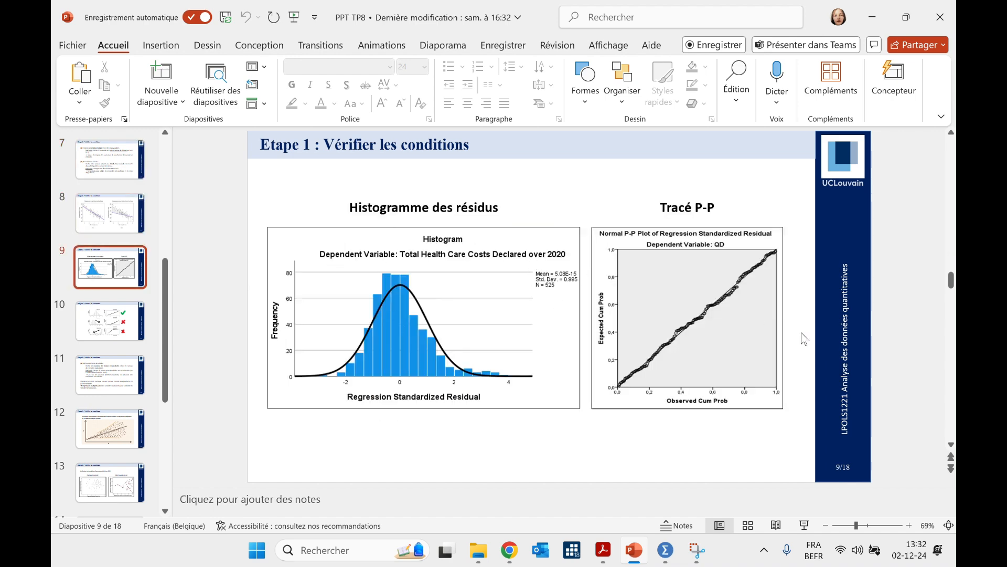
{"action": "mouse_move", "coordinate": [631, 562]}
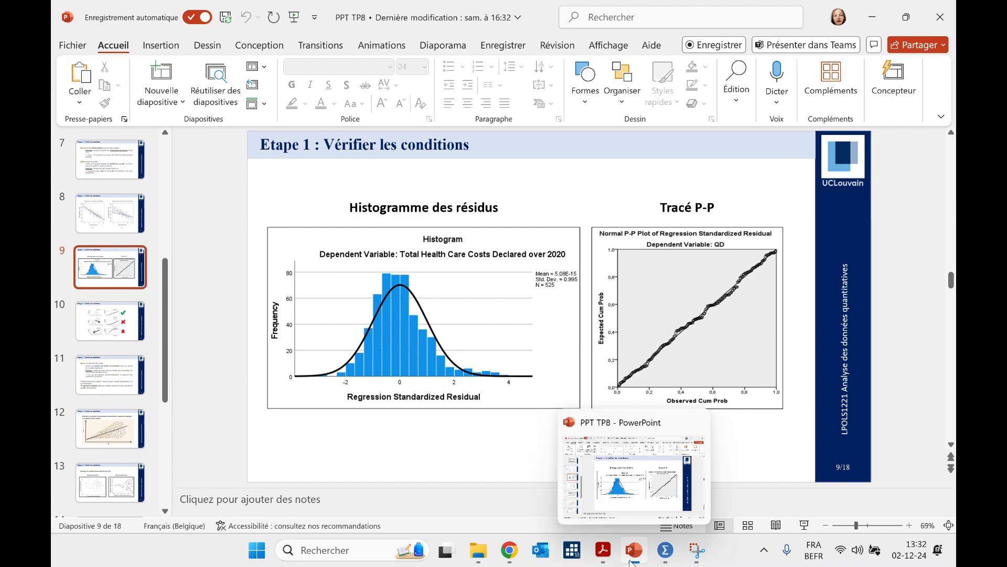
{"action": "left_click", "coordinate": [666, 550]}
{"action": "scroll", "coordinate": [707, 357], "scroll_direction": "down", "scroll_amount": 6}
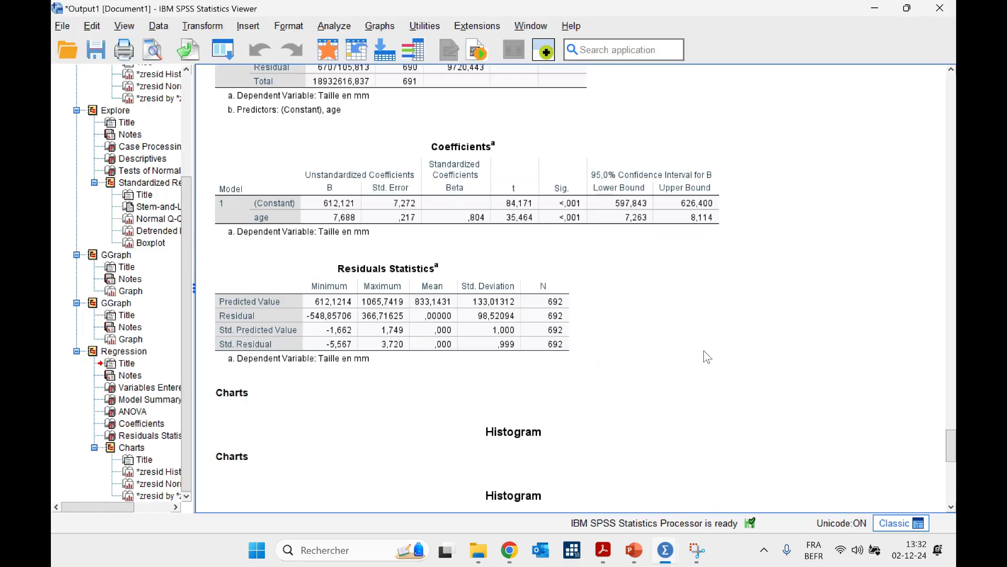
{"action": "scroll", "coordinate": [708, 357], "scroll_direction": "down", "scroll_amount": 10}
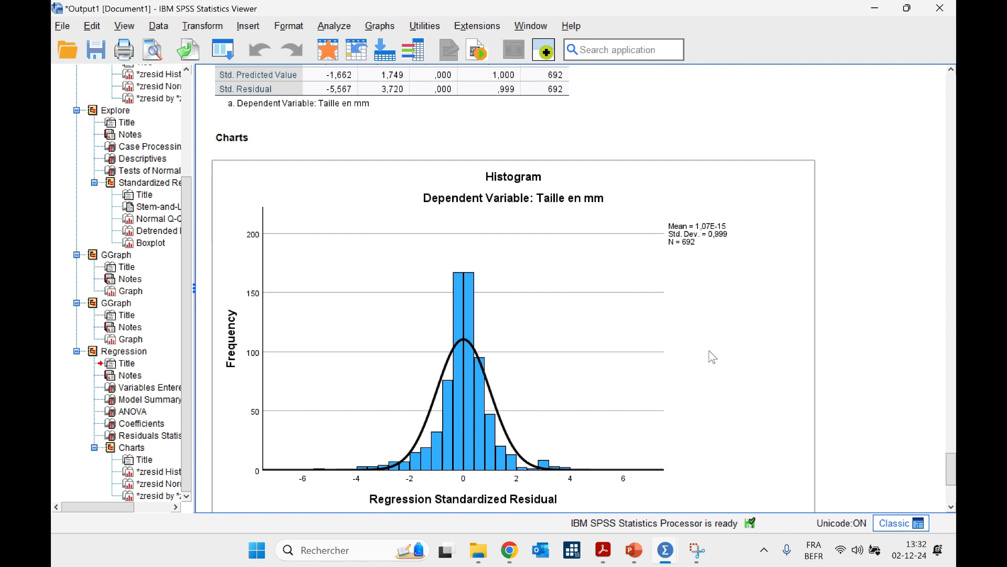
{"action": "scroll", "coordinate": [712, 357], "scroll_direction": "down", "scroll_amount": 3}
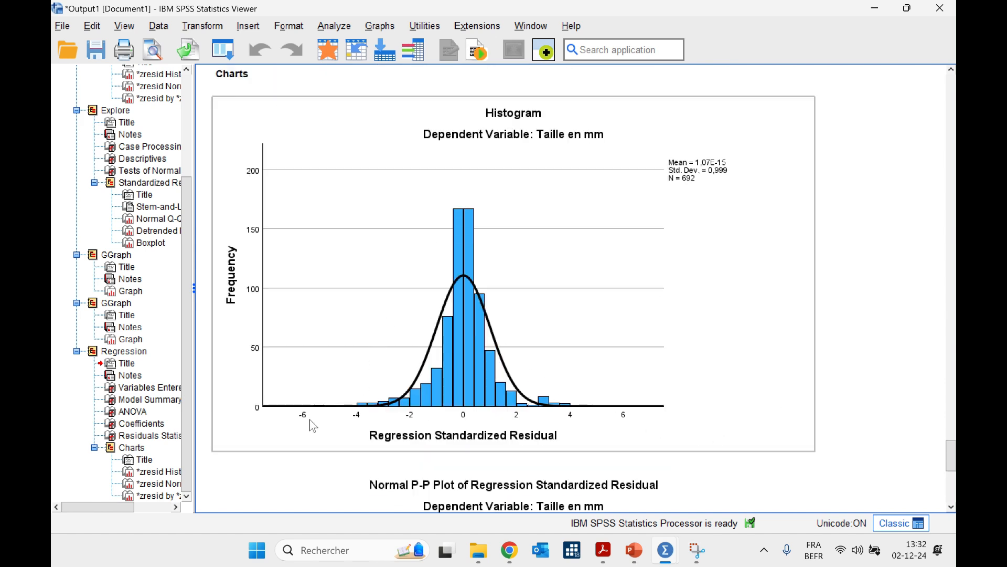
{"action": "scroll", "coordinate": [313, 429], "scroll_direction": "down", "scroll_amount": 3}
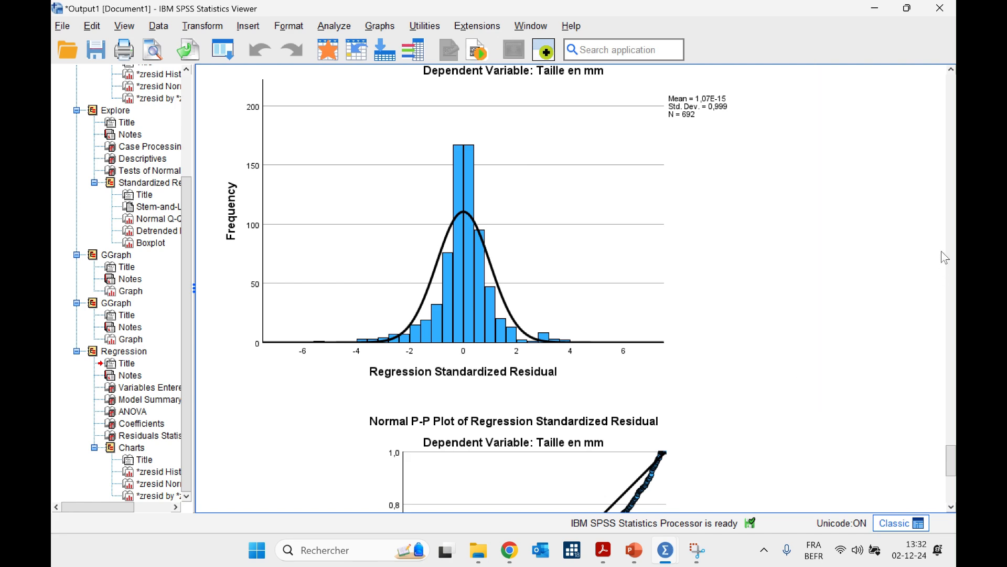
{"action": "scroll", "coordinate": [941, 251], "scroll_direction": "down", "scroll_amount": 5}
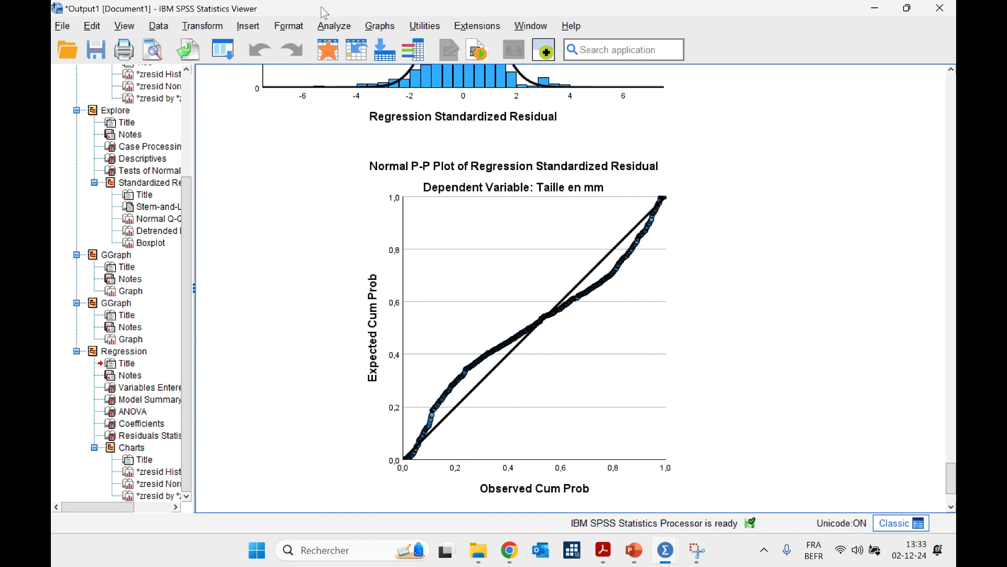
Step: Set up Explore for the Standardized Residual with Normality plots with tests kept selected, and paste its syntax
{"action": "left_click", "coordinate": [334, 28]}
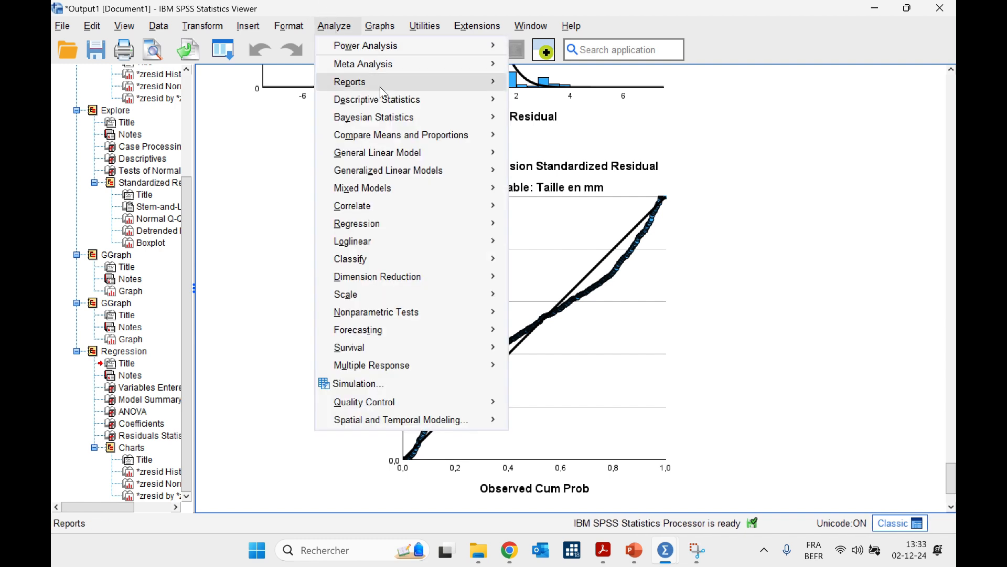
{"action": "mouse_move", "coordinate": [385, 101]}
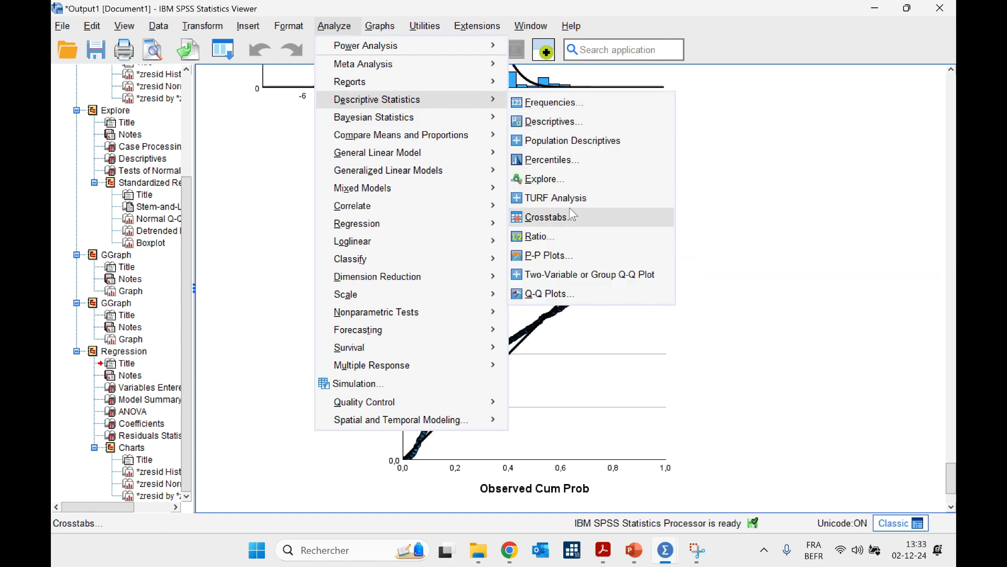
{"action": "left_click", "coordinate": [541, 178]}
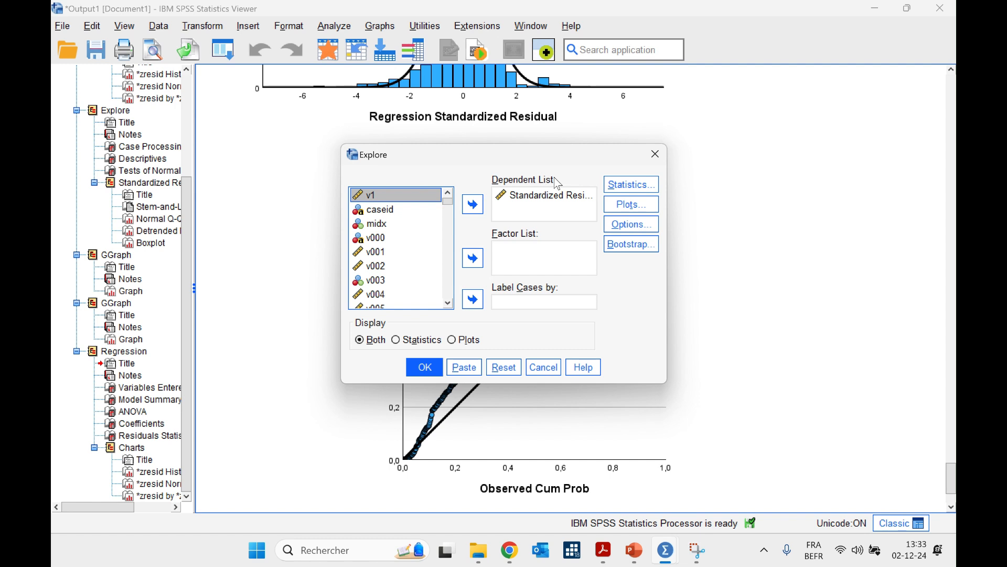
{"action": "left_click_drag", "start_coordinate": [448, 202], "coordinate": [445, 300]}
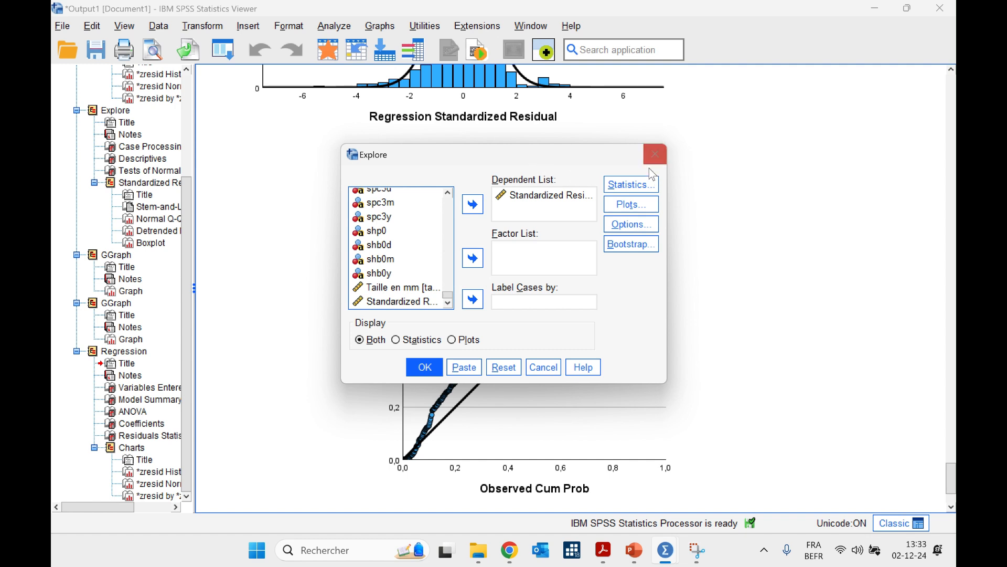
{"action": "left_click", "coordinate": [631, 205]}
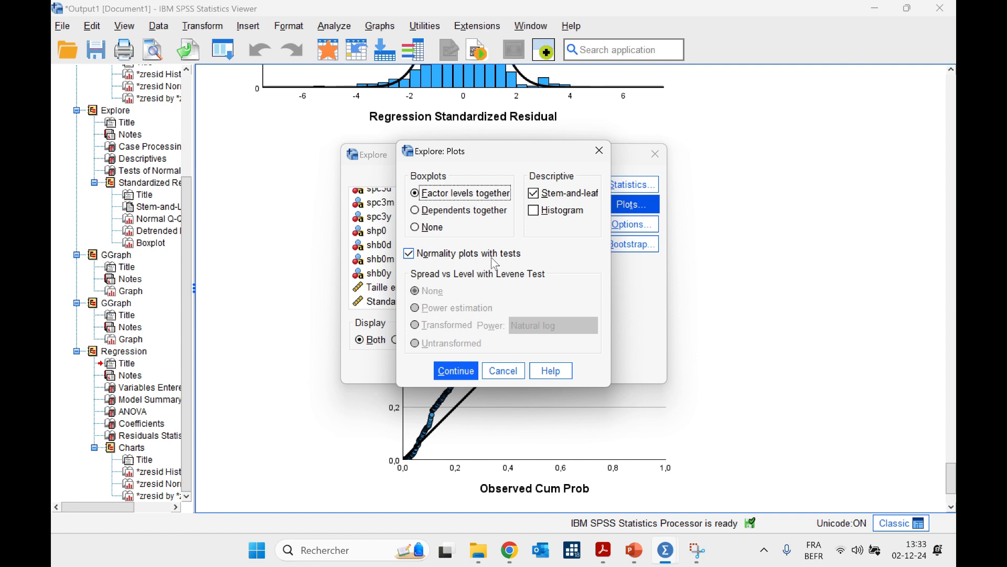
{"action": "left_click", "coordinate": [466, 372]}
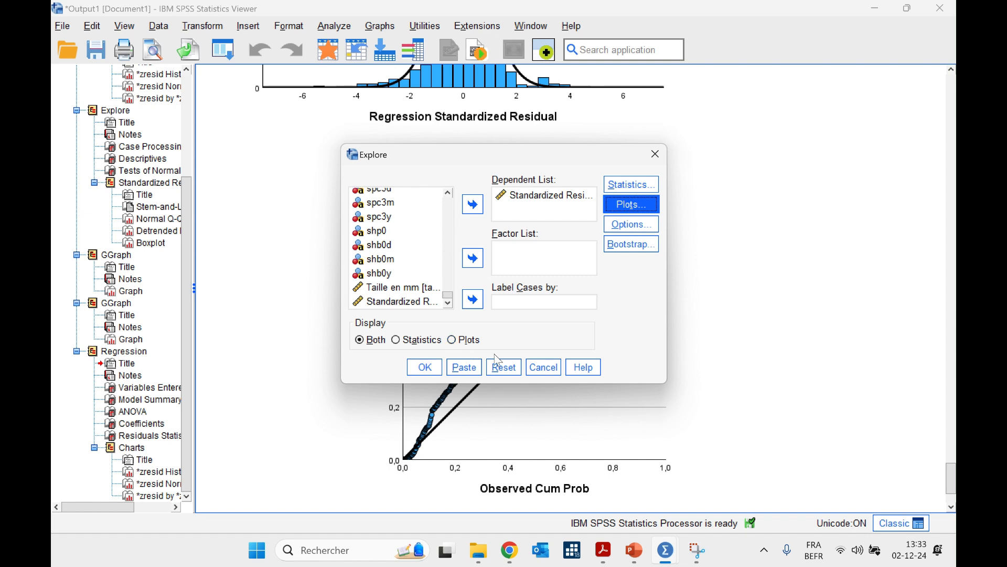
{"action": "left_click", "coordinate": [465, 367]}
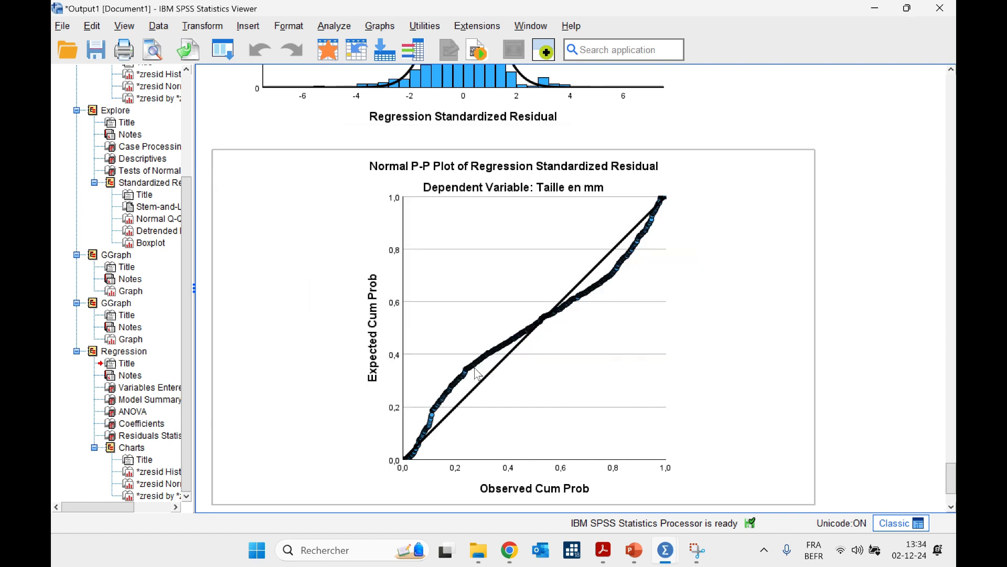
Step: Run only the pasted EXAMINE block for ZRE_1 from the Syntax Editor
{"action": "mouse_move", "coordinate": [666, 550]}
{"action": "left_click", "coordinate": [522, 458]}
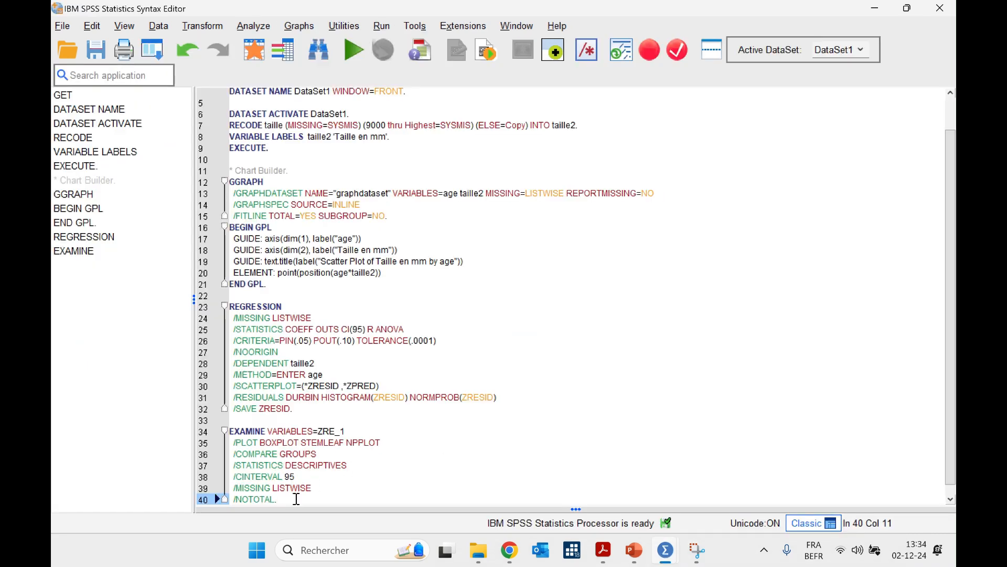
{"action": "left_click_drag", "start_coordinate": [297, 499], "coordinate": [230, 431]}
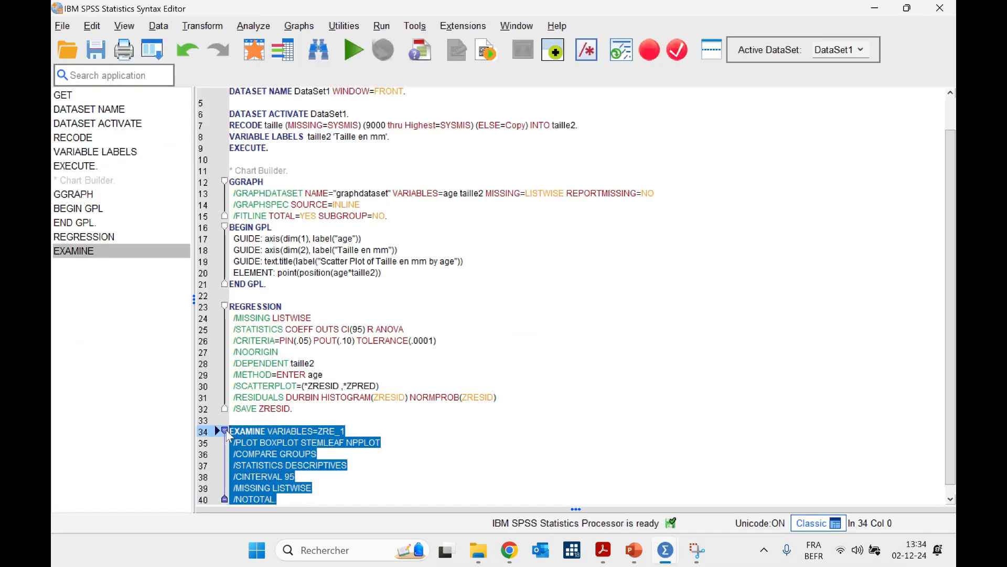
{"action": "left_click", "coordinate": [353, 50]}
Step: Examine the Kolmogorov-Smirnov and Shapiro-Wilk significance values in the Tests of Normality table for the standardized residual
{"action": "scroll", "coordinate": [727, 252], "scroll_direction": "down", "scroll_amount": 3}
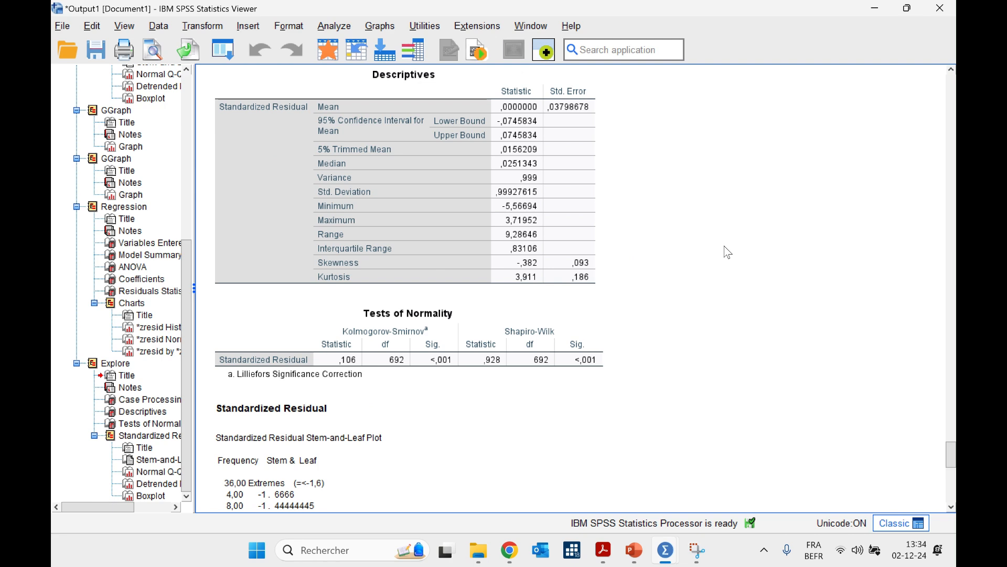
{"action": "scroll", "coordinate": [727, 252], "scroll_direction": "up", "scroll_amount": 3}
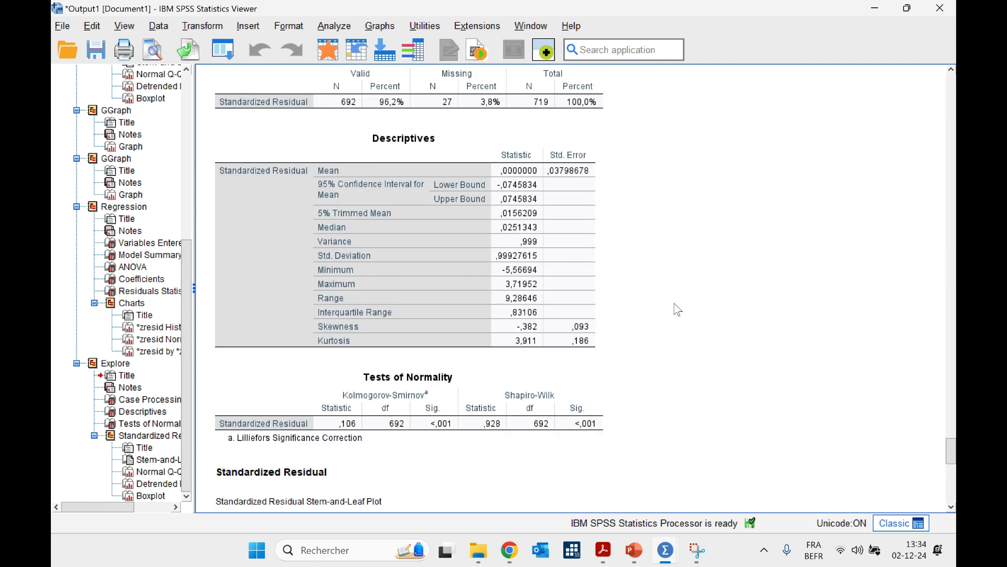
{"action": "left_click", "coordinate": [425, 376]}
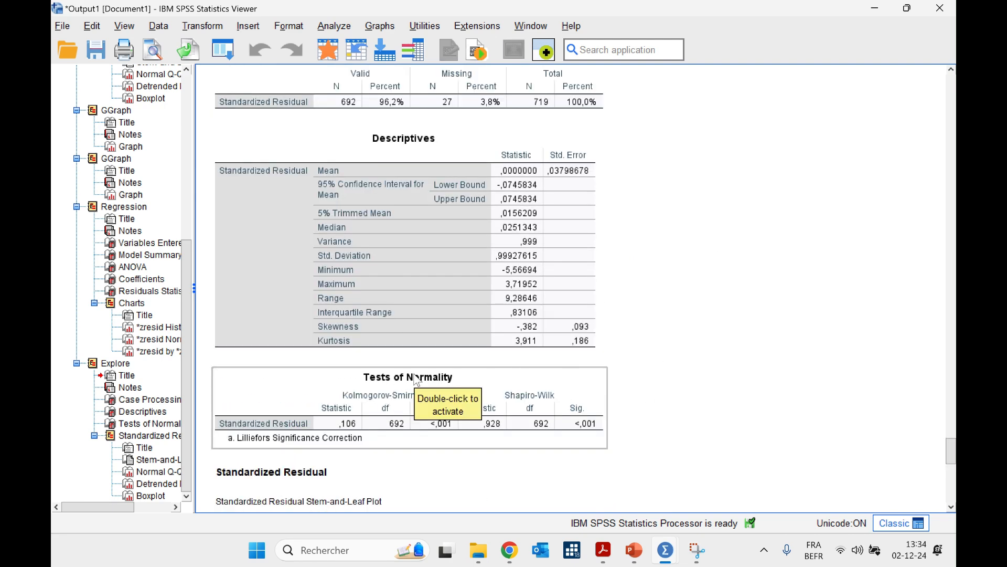
{"action": "scroll", "coordinate": [629, 389], "scroll_direction": "down", "scroll_amount": 3}
{"action": "left_click", "coordinate": [696, 398]}
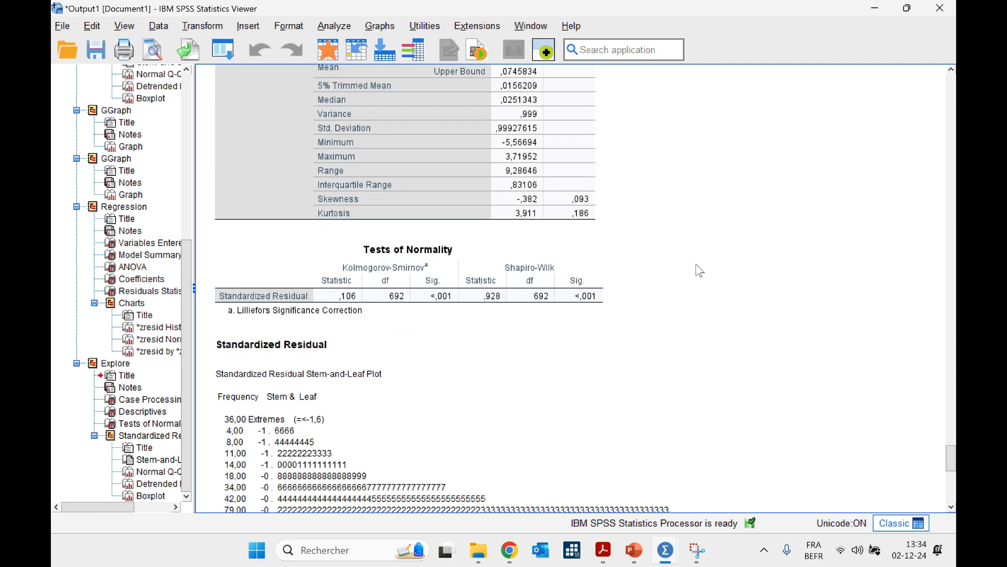
{"action": "left_click", "coordinate": [603, 268]}
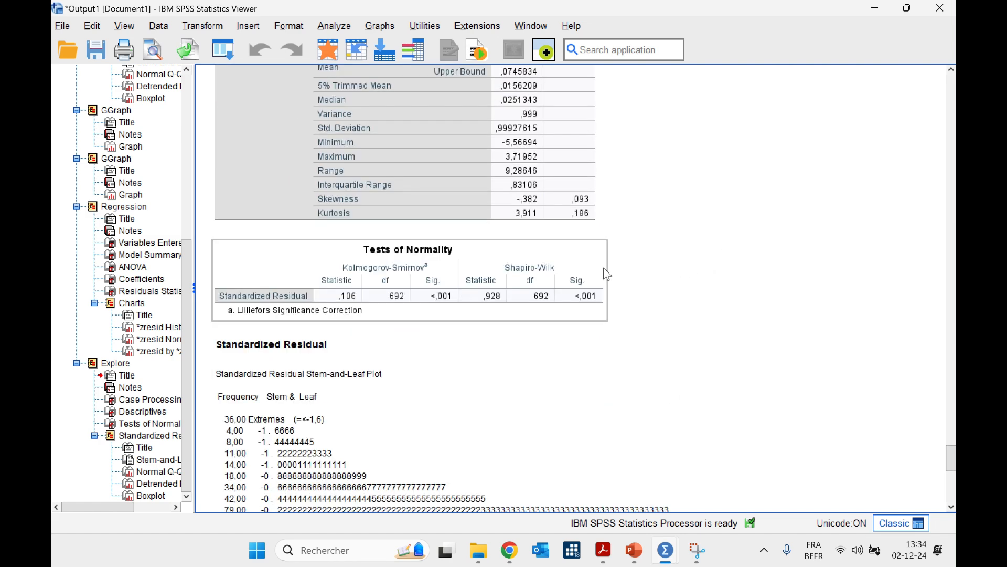
{"action": "left_click", "coordinate": [454, 335]}
{"action": "left_click", "coordinate": [456, 303]}
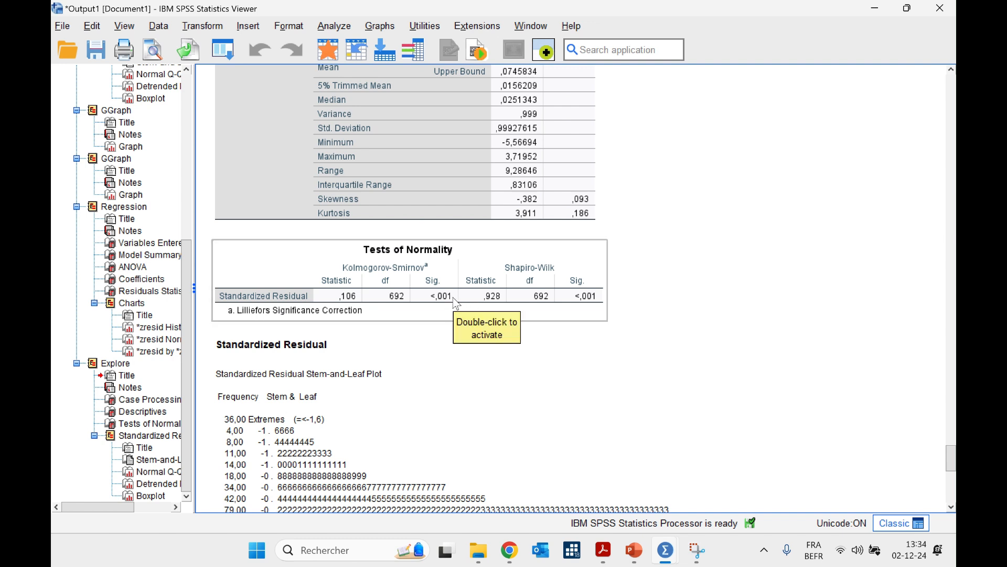
{"action": "left_click", "coordinate": [712, 300]}
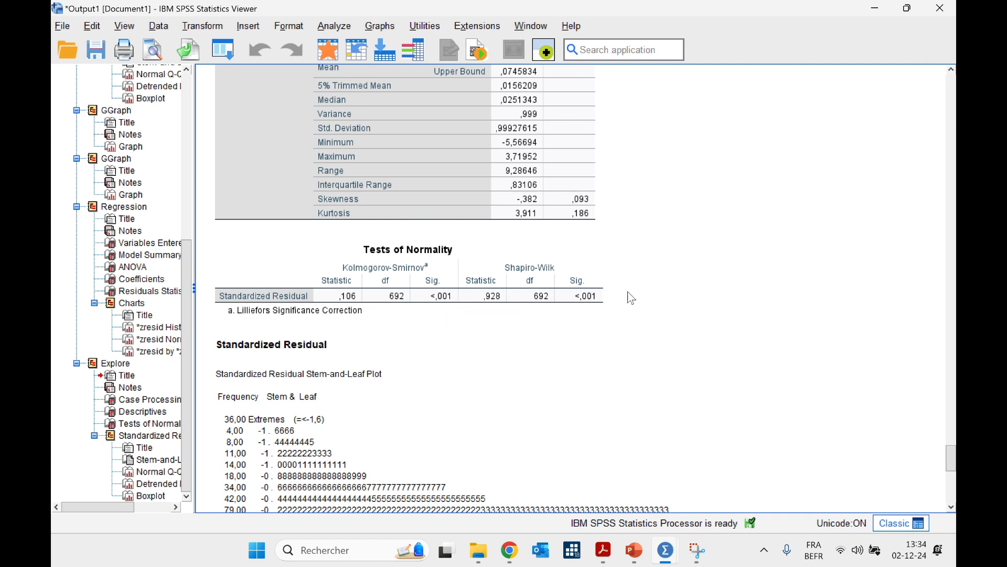
{"action": "left_click", "coordinate": [604, 299]}
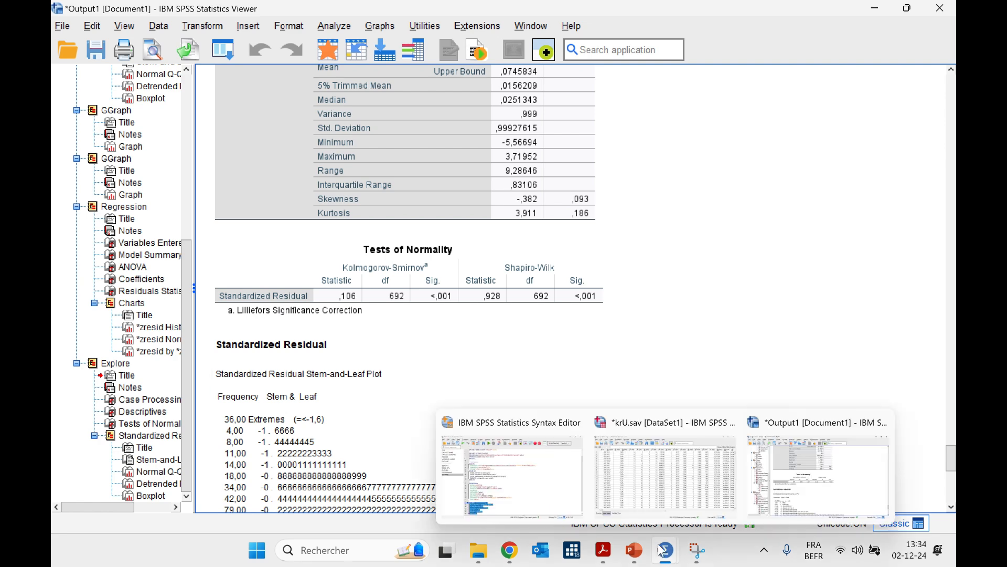
{"action": "left_click", "coordinate": [571, 290]}
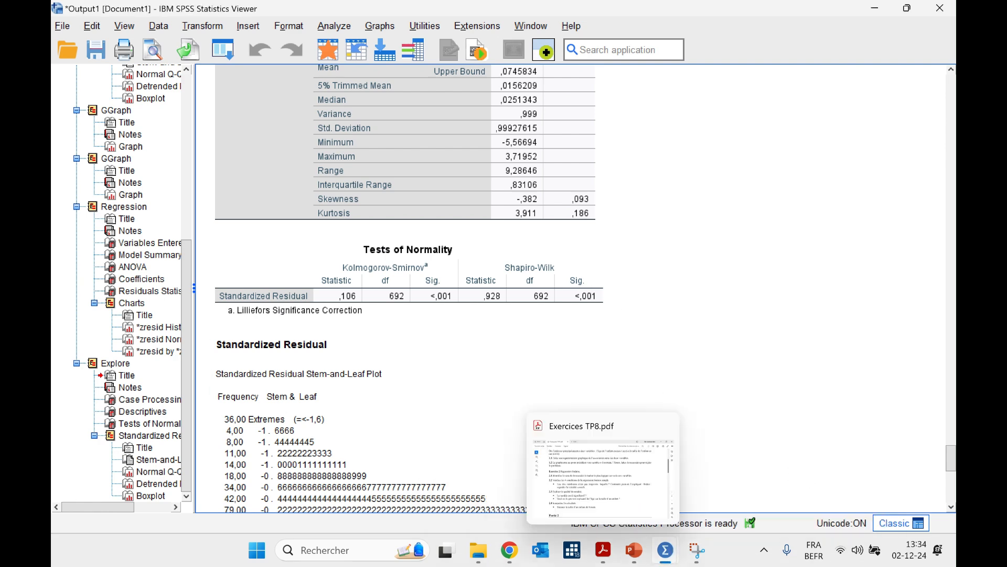
Step: Switch to the PPT TP8 slides and reread the residual normality condition and its method on slide 7
{"action": "mouse_move", "coordinate": [621, 554]}
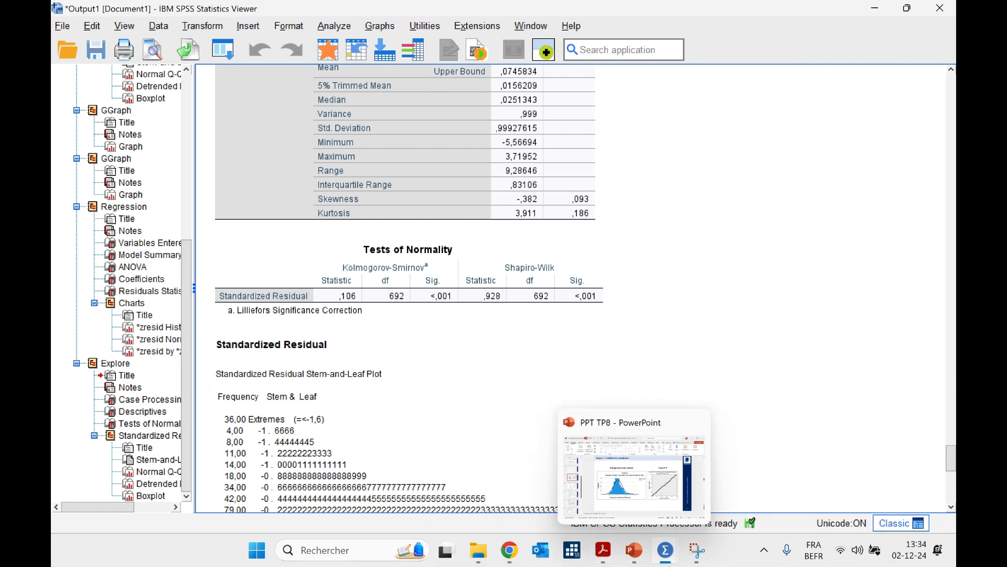
{"action": "mouse_move", "coordinate": [662, 554]}
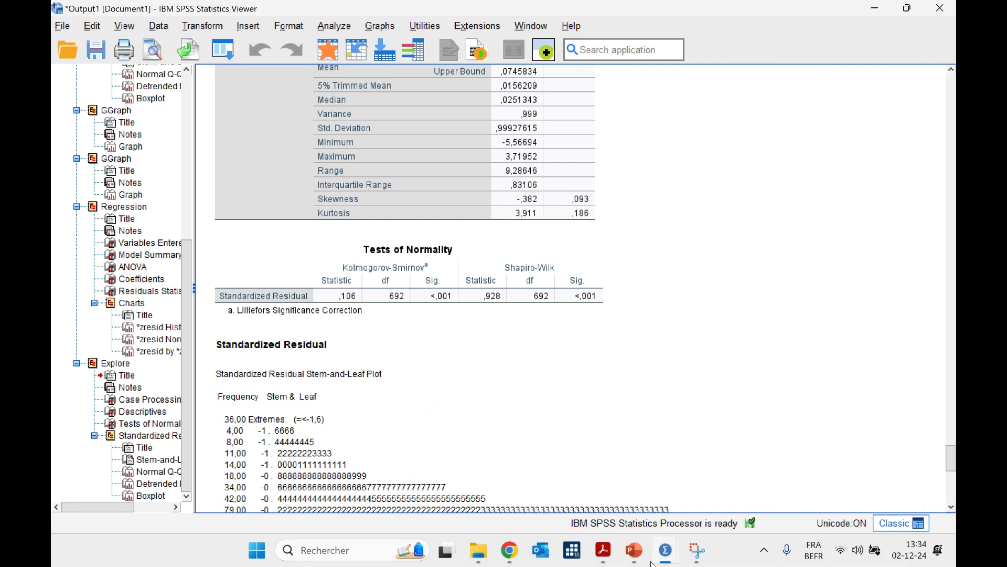
{"action": "left_click", "coordinate": [634, 550]}
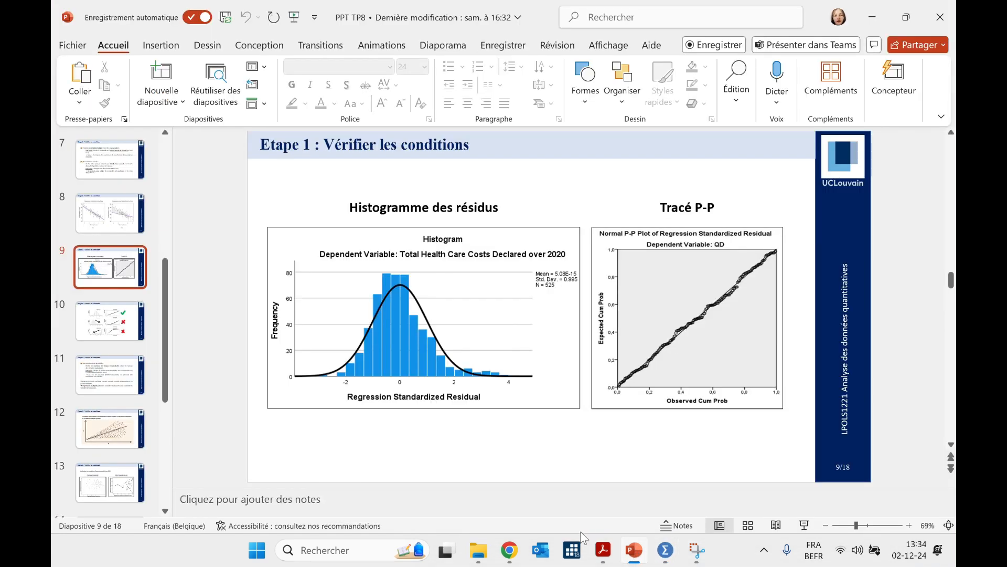
{"action": "key", "text": "Page_Up"}
{"action": "key", "text": "Page_Up"}
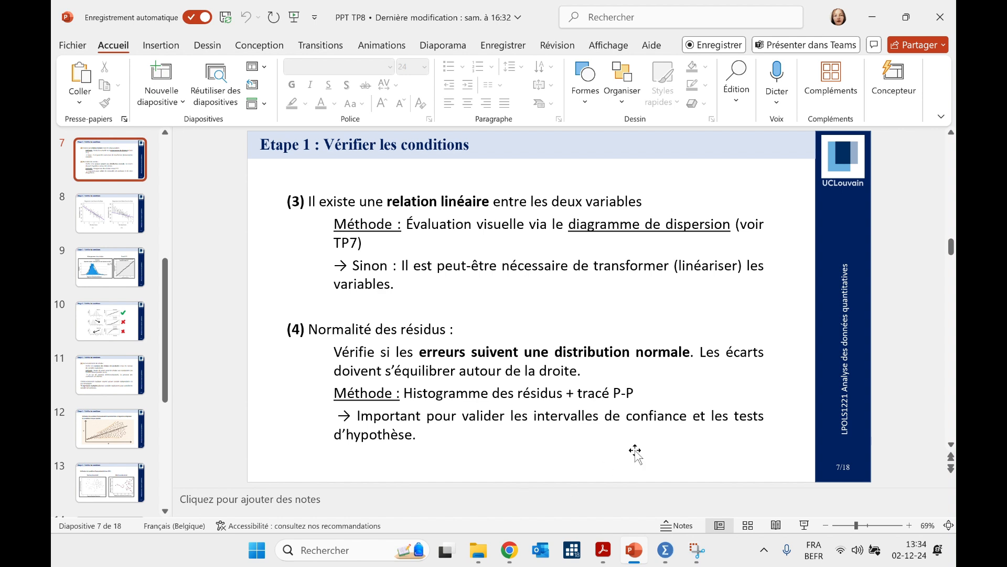
{"action": "left_click", "coordinate": [533, 418]}
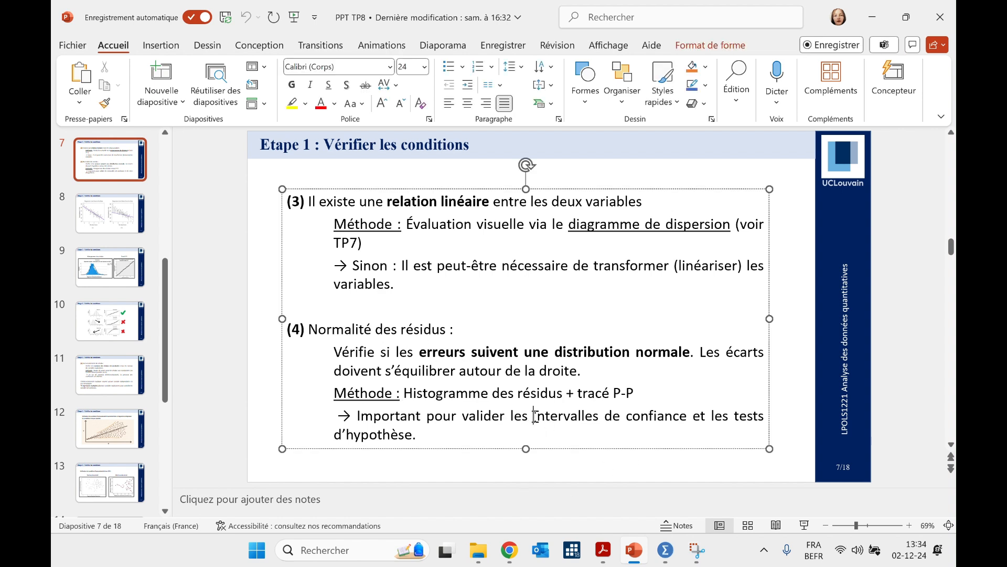
{"action": "left_click", "coordinate": [456, 470]}
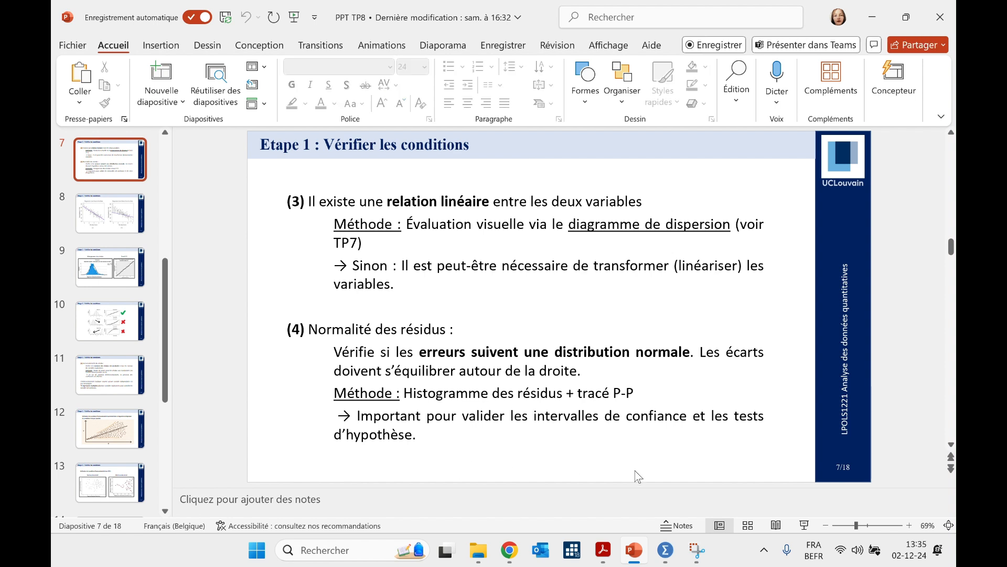
Step: Return to the SPSS output and re-examine the regression's residual charts, from the P-P plot back to the histogram
{"action": "mouse_move", "coordinate": [665, 550]}
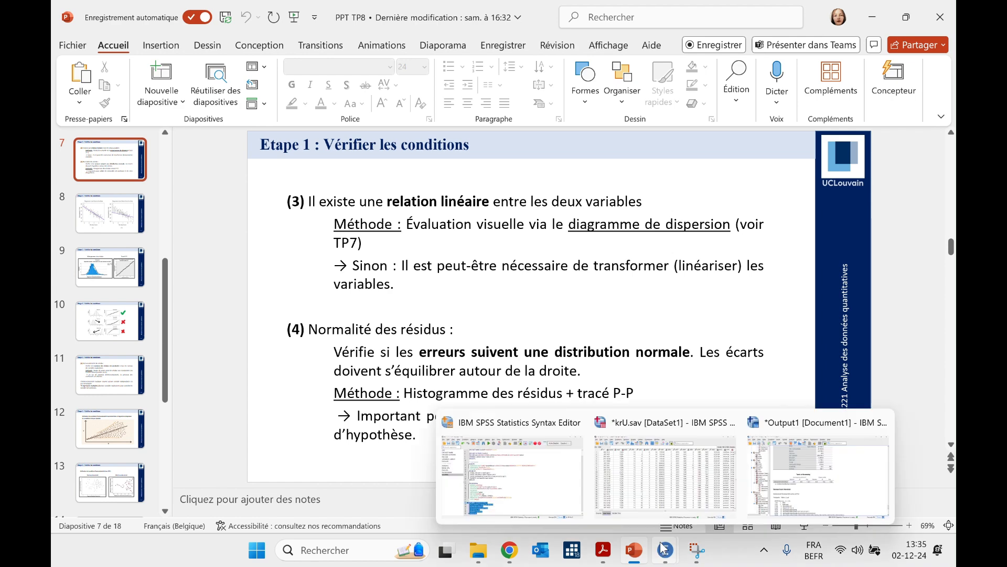
{"action": "left_click", "coordinate": [818, 491]}
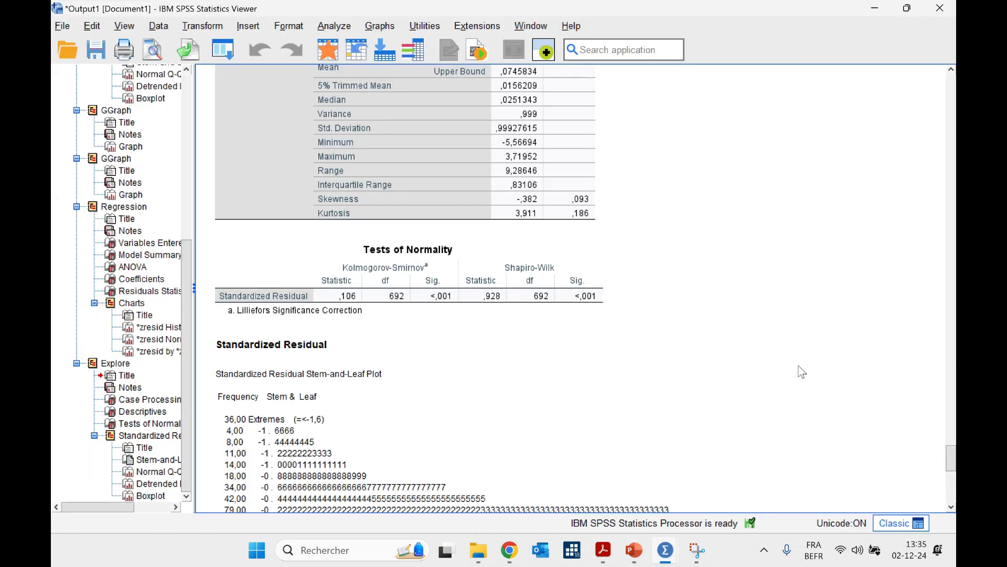
{"action": "scroll", "coordinate": [859, 152], "scroll_direction": "up", "scroll_amount": 15}
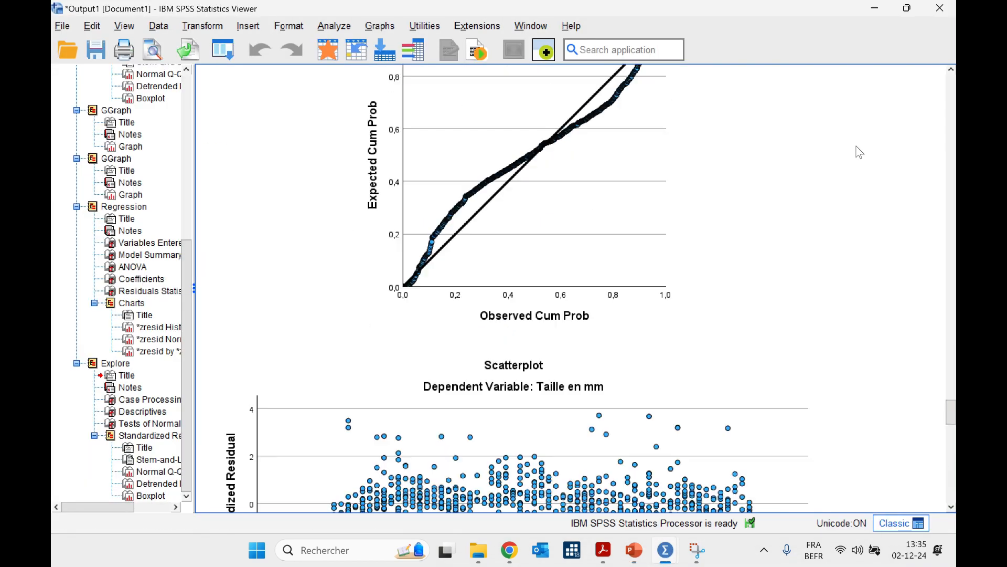
{"action": "scroll", "coordinate": [859, 152], "scroll_direction": "up", "scroll_amount": 5}
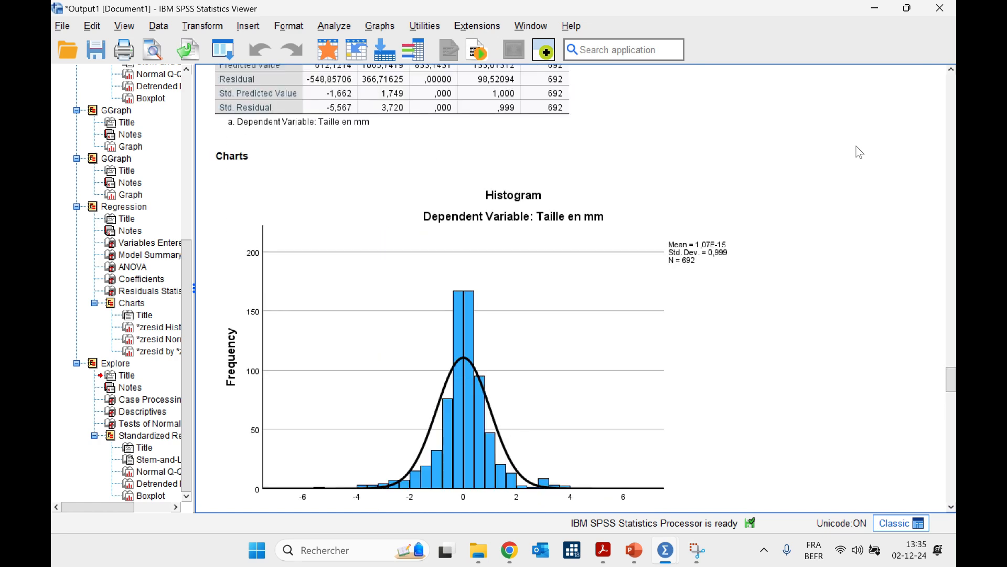
Step: Review the residual independence condition on slide 14 of PPT TP8 alongside the Durbin-Watson statistic in the SPSS Model Summary table
{"action": "scroll", "coordinate": [859, 157], "scroll_direction": "up", "scroll_amount": 7}
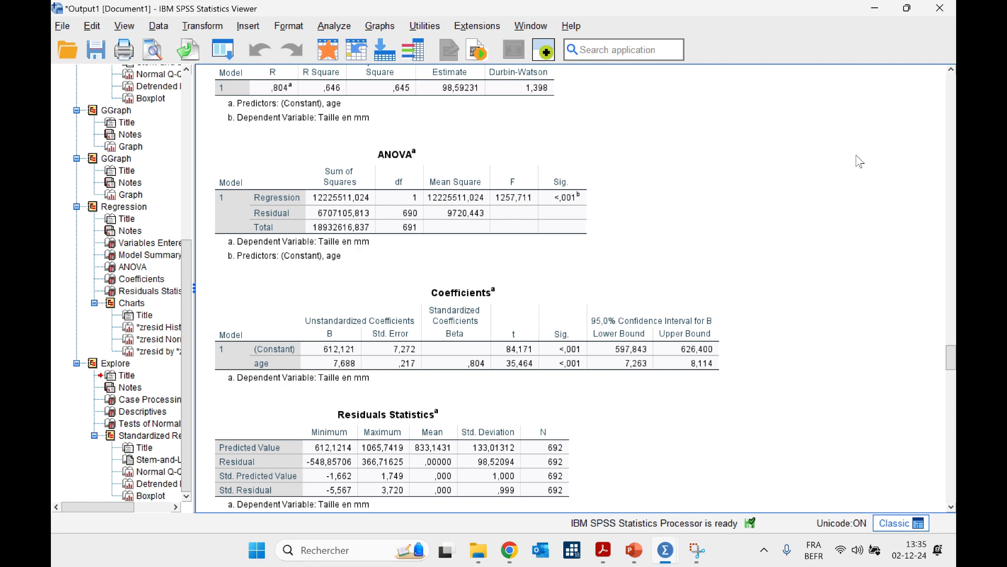
{"action": "left_click", "coordinate": [633, 550]}
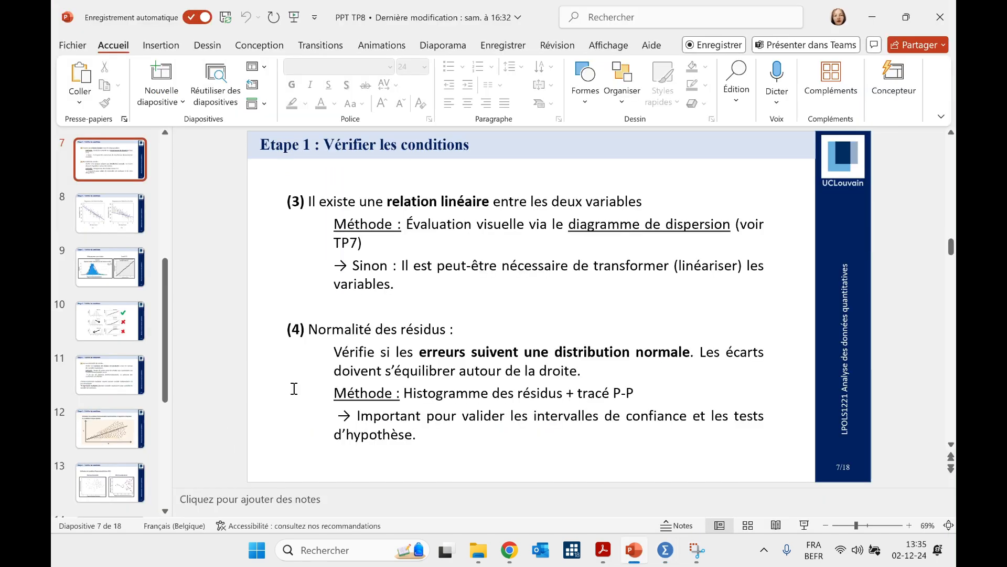
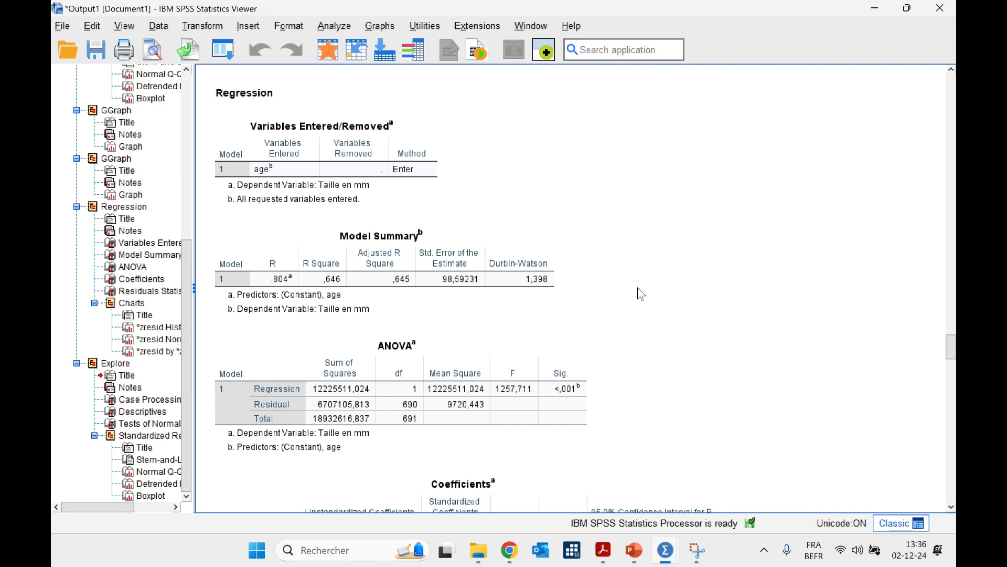
{"action": "left_click", "coordinate": [634, 550]}
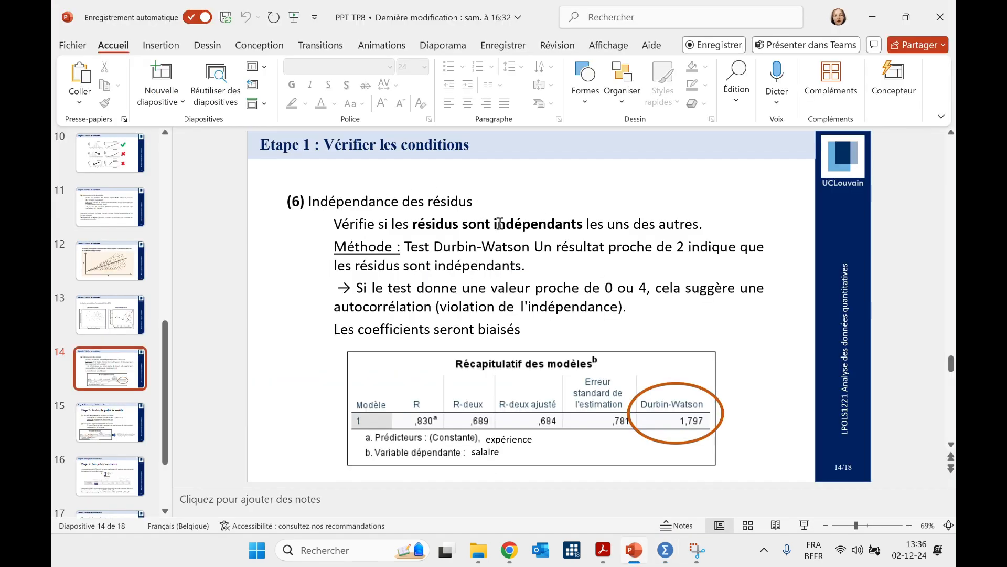
{"action": "left_click", "coordinate": [364, 329]}
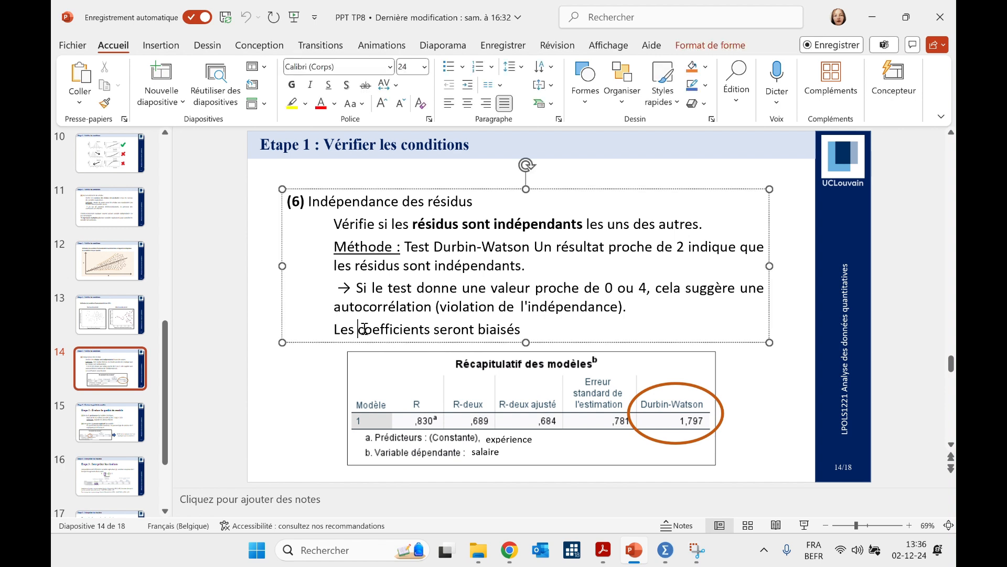
{"action": "left_click_drag", "start_coordinate": [363, 329], "coordinate": [529, 336]}
{"action": "left_click", "coordinate": [257, 416]}
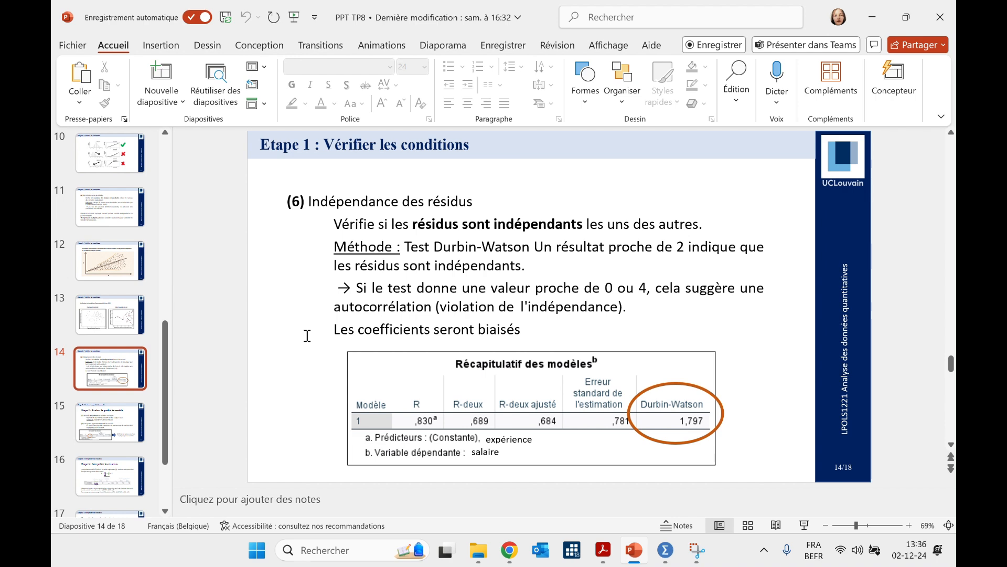
{"action": "left_click", "coordinate": [665, 550]}
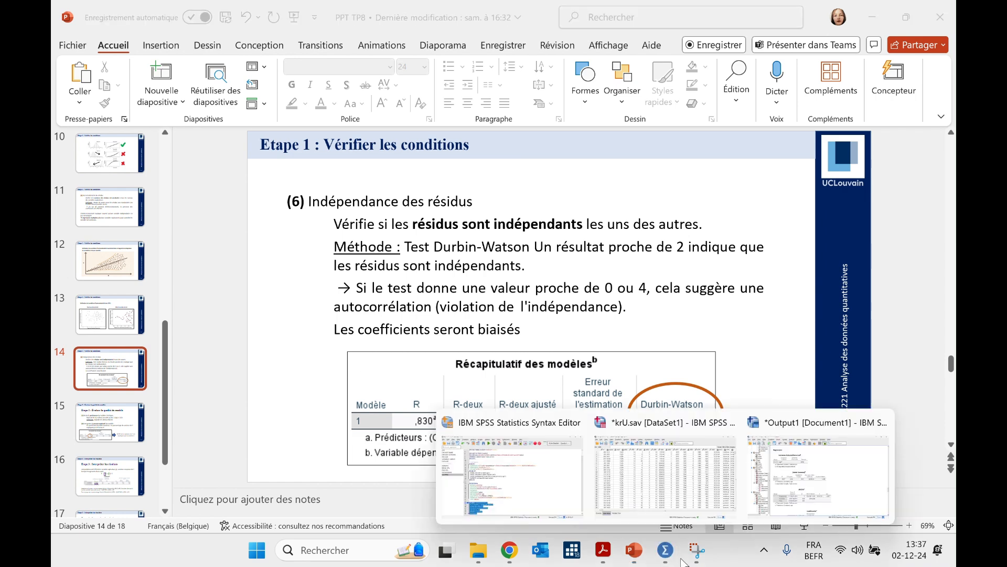
{"action": "left_click", "coordinate": [833, 482]}
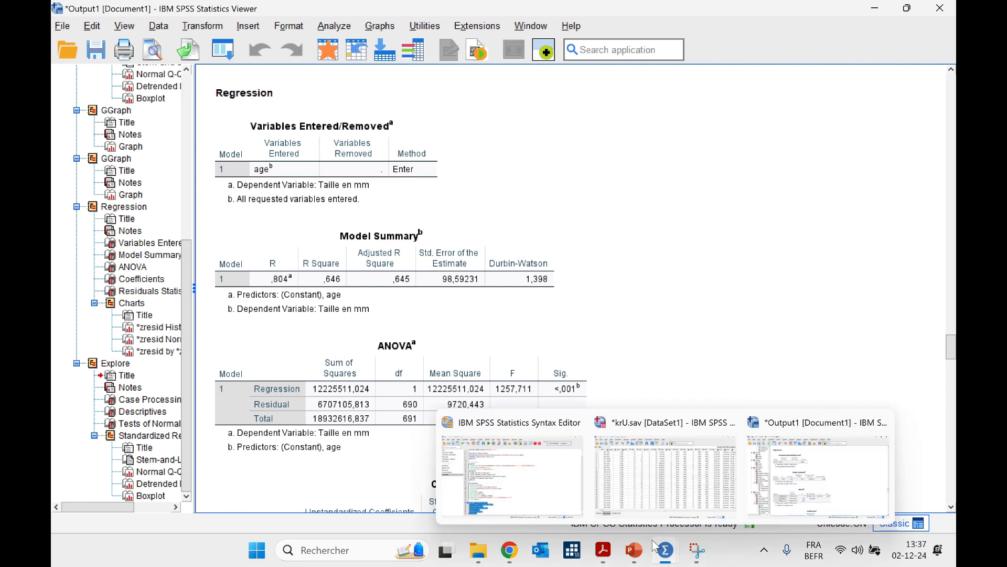
Step: Switch to the PPT TP8 slides and read the model relevance and explanatory power criteria on slide 15
{"action": "left_click", "coordinate": [632, 549]}
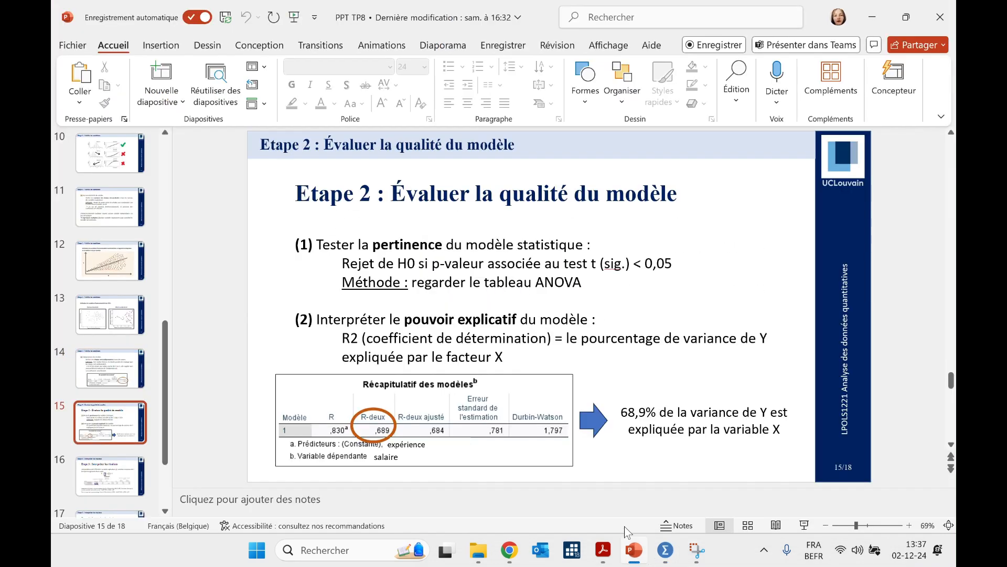
{"action": "left_click", "coordinate": [447, 240]}
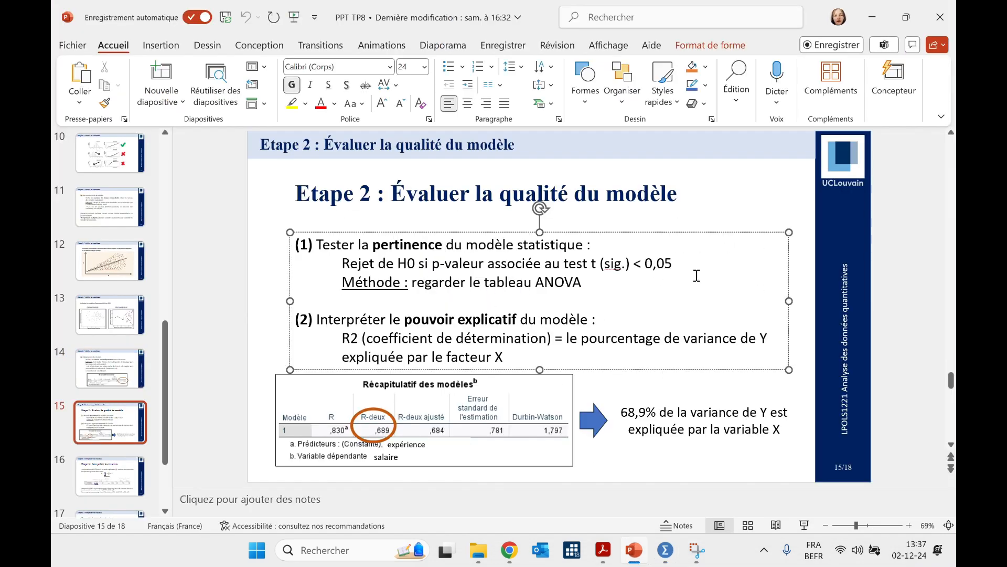
{"action": "left_click", "coordinate": [919, 283]}
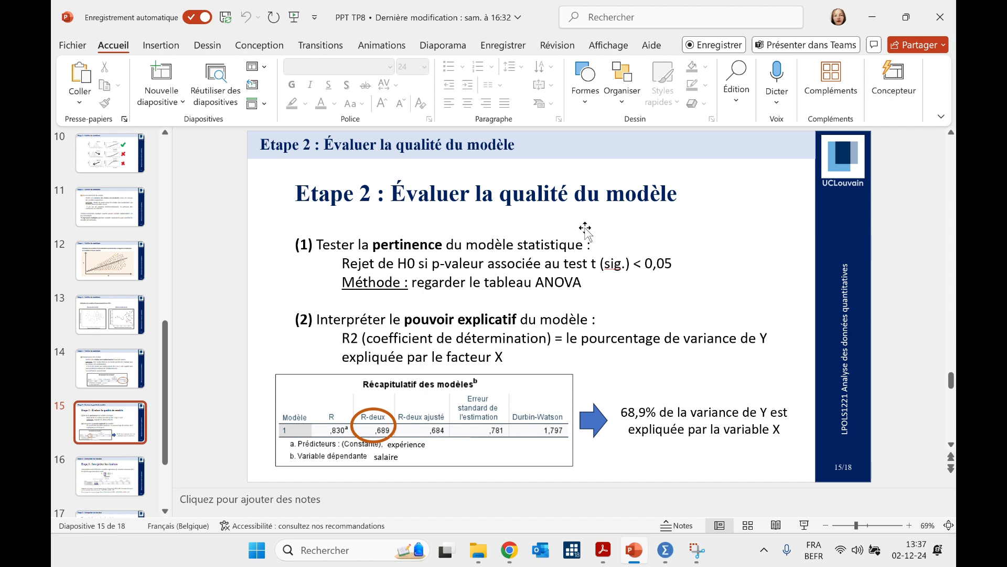
{"action": "left_click", "coordinate": [407, 323]}
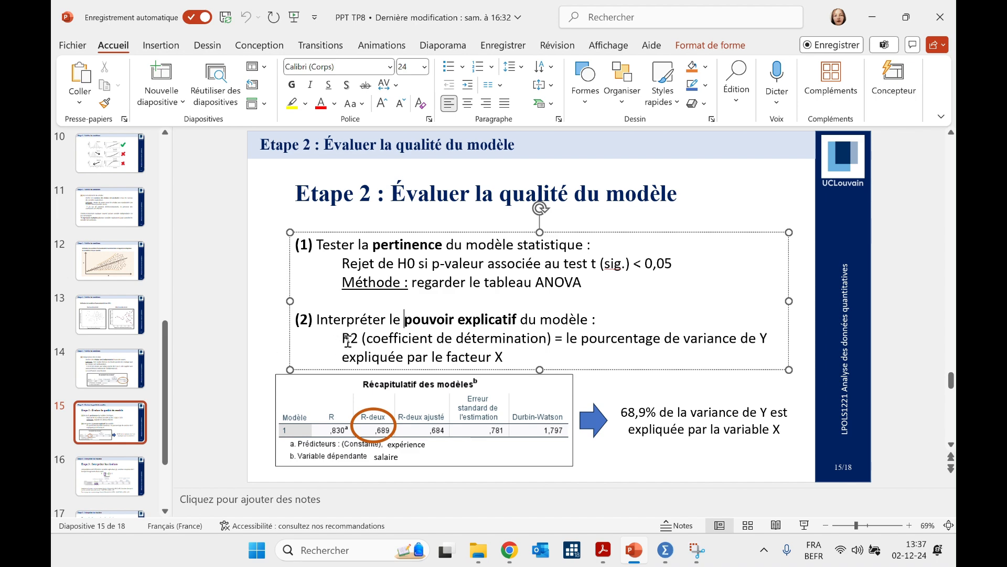
Step: Return to the SPSS output and examine the ANOVA significance, the R Square in the Model Summary, and the Coefficients table
{"action": "mouse_move", "coordinate": [665, 550]}
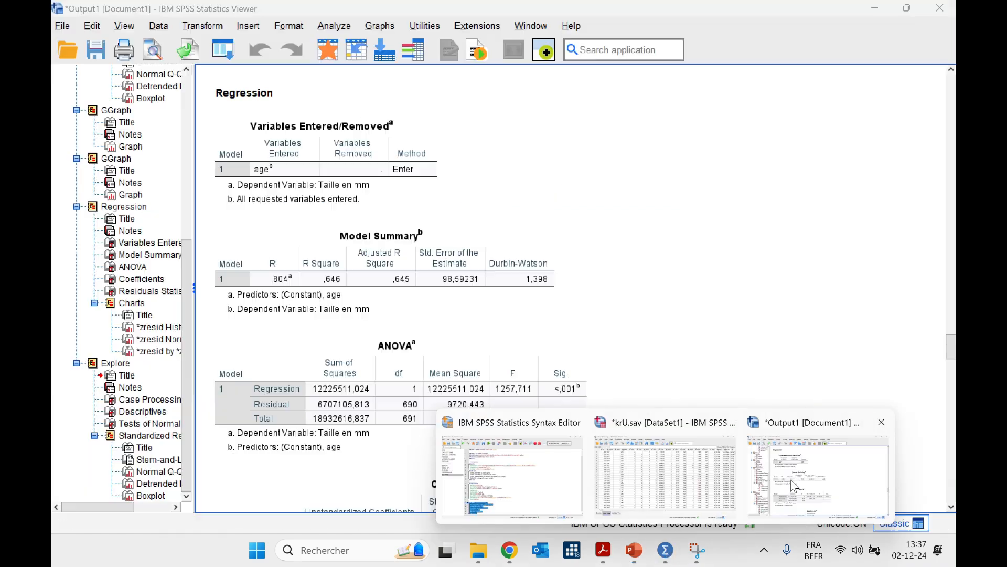
{"action": "left_click", "coordinate": [792, 480]}
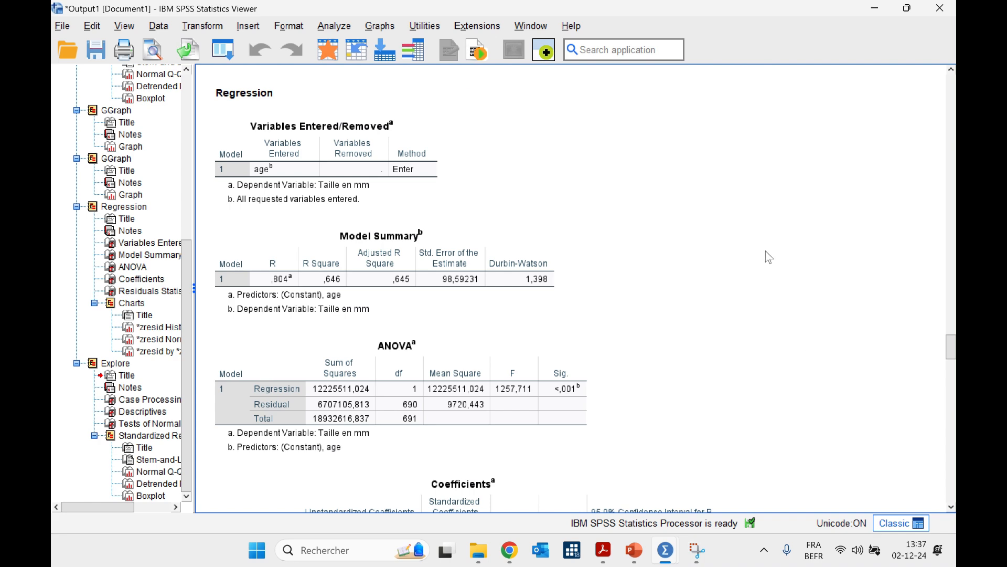
{"action": "scroll", "coordinate": [766, 251], "scroll_direction": "down", "scroll_amount": 3}
{"action": "left_click", "coordinate": [554, 292]}
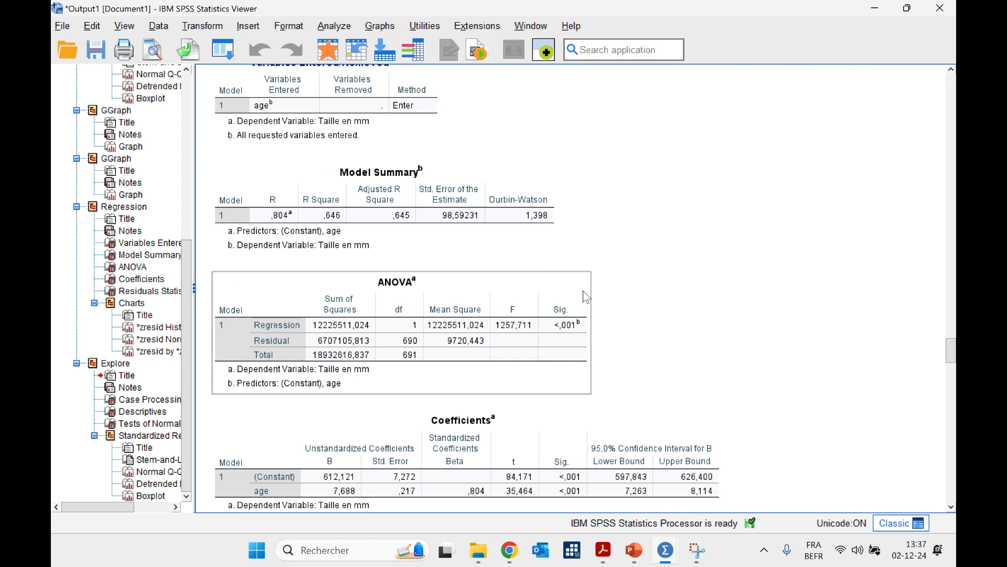
{"action": "left_click", "coordinate": [604, 310]}
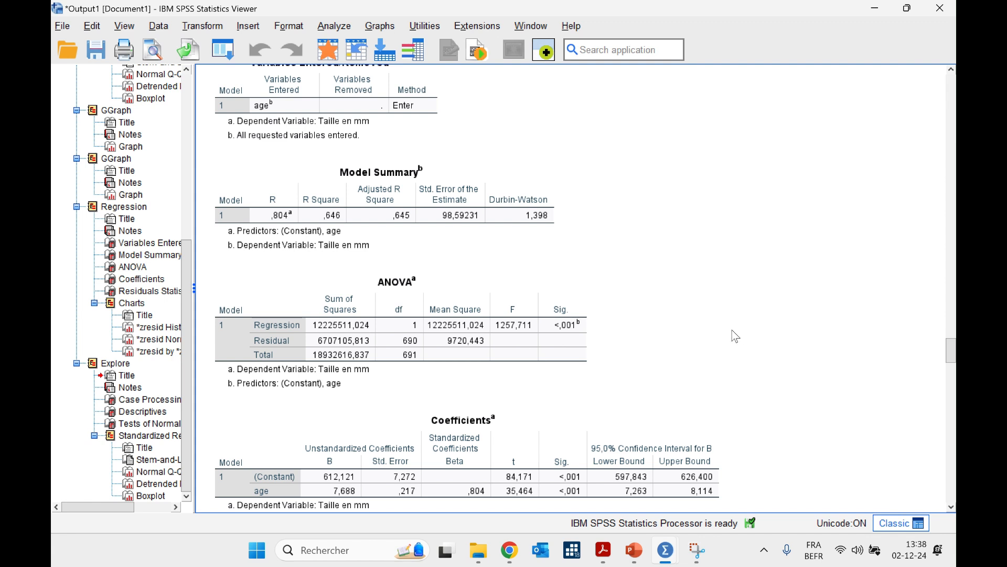
{"action": "left_click", "coordinate": [419, 209]}
{"action": "scroll", "coordinate": [637, 261], "scroll_direction": "down", "scroll_amount": 3}
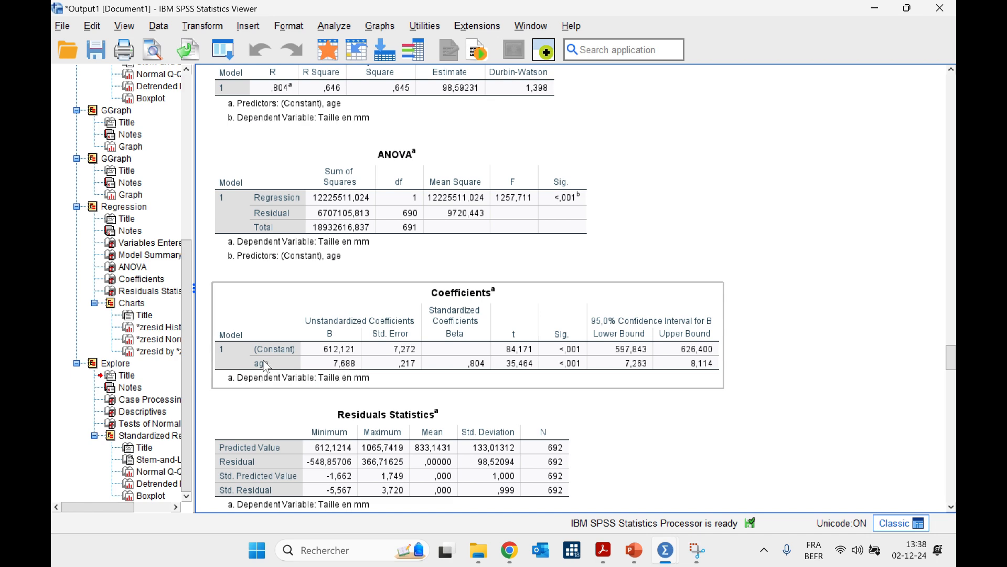
Step: Switch to the PPT TP8 slides and study the equation Y = aX + b + E and its coefficients example on slide 16
{"action": "left_click", "coordinate": [634, 550]}
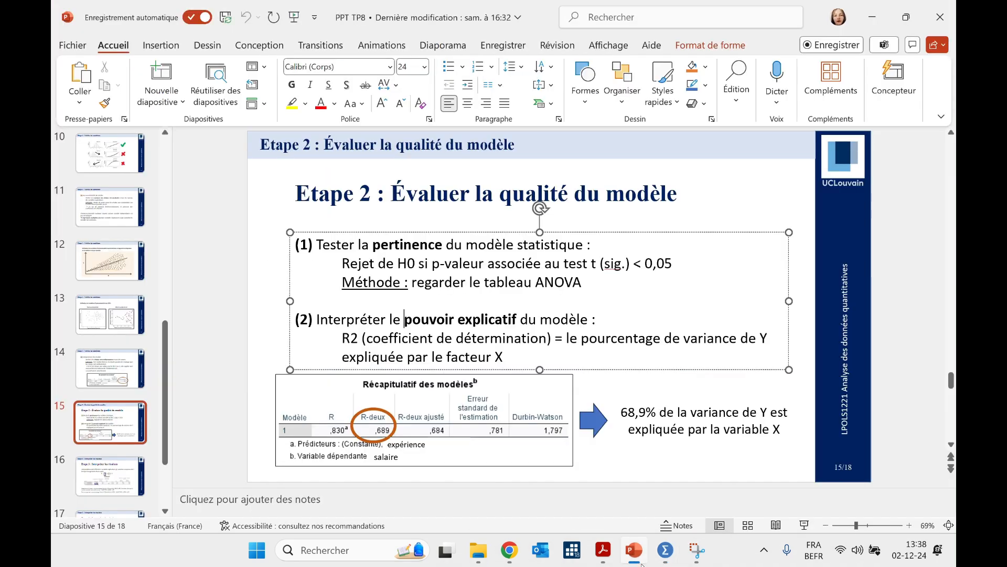
{"action": "left_click", "coordinate": [647, 486]}
{"action": "scroll", "coordinate": [647, 485], "scroll_direction": "down", "scroll_amount": 1}
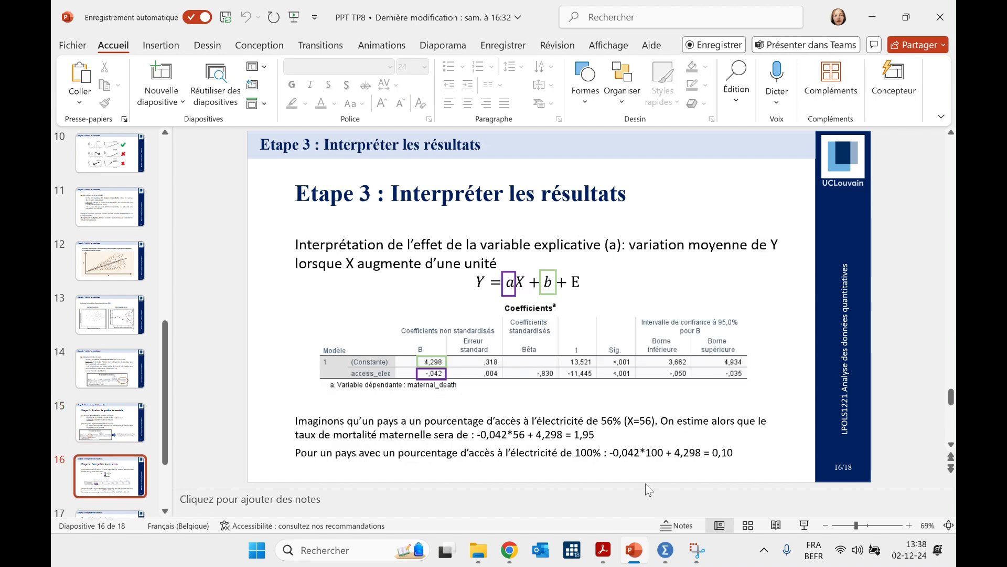
{"action": "left_click_drag", "start_coordinate": [471, 282], "coordinate": [587, 283]}
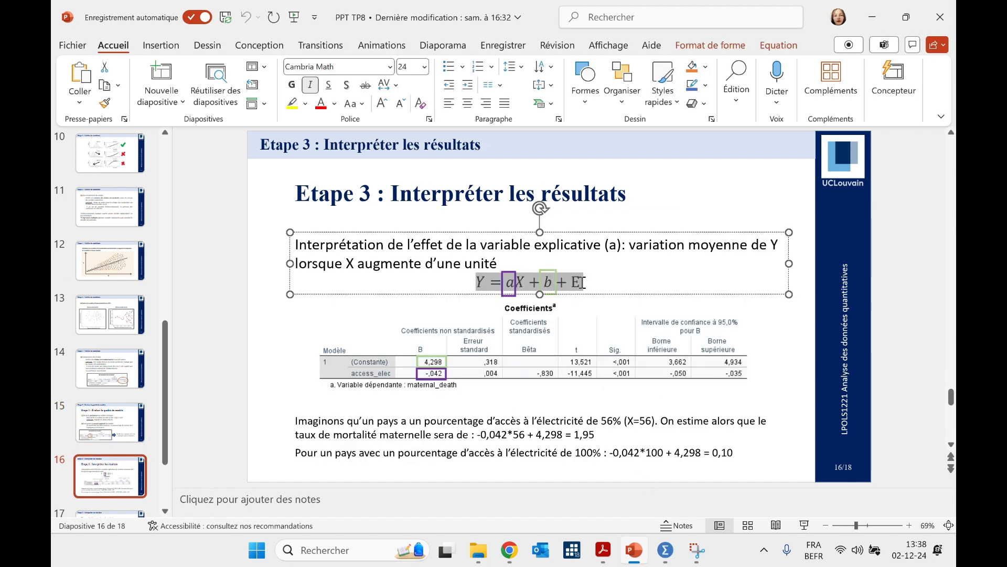
{"action": "left_click", "coordinate": [587, 283]}
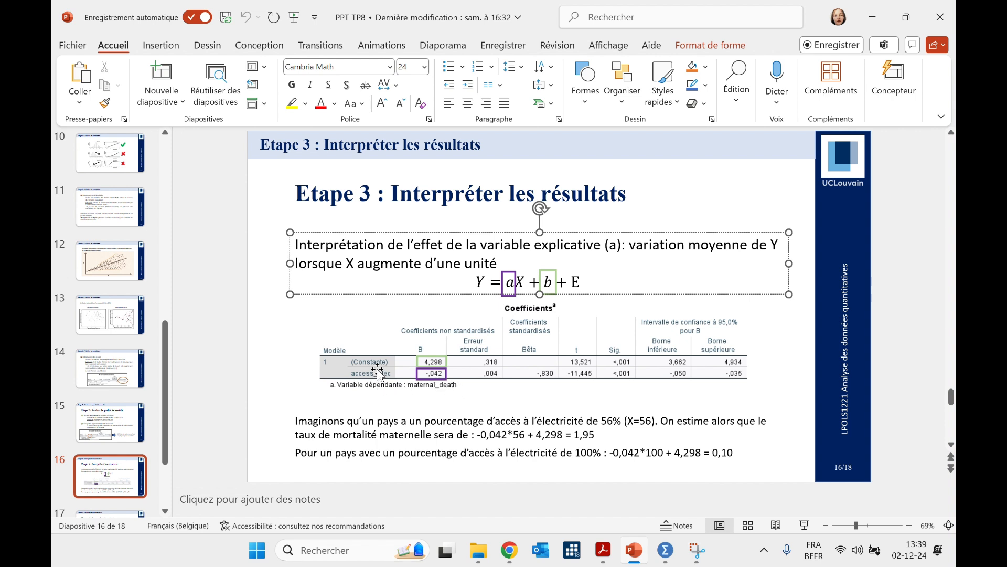
{"action": "left_click", "coordinate": [396, 356]}
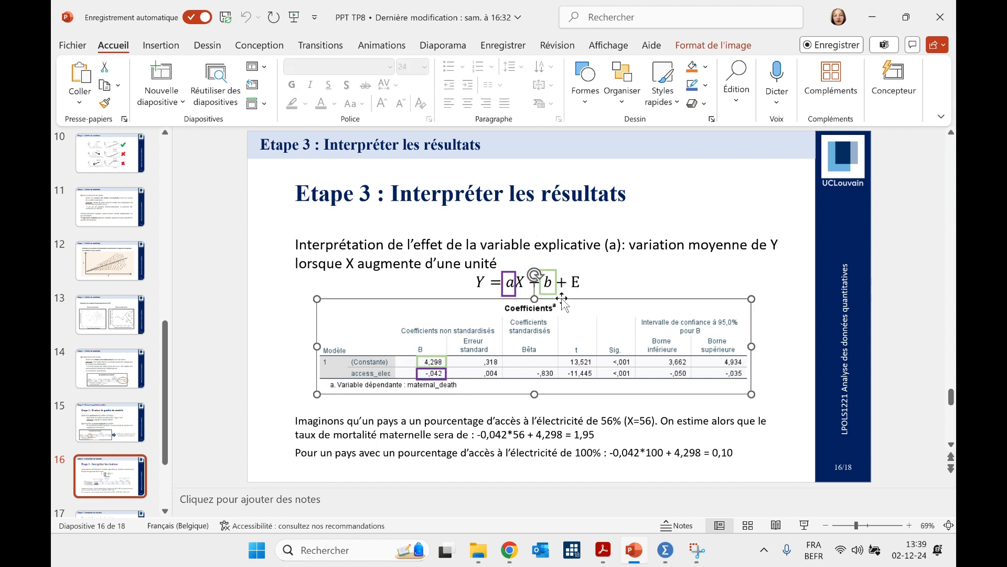
{"action": "left_click", "coordinate": [621, 464]}
{"action": "left_click", "coordinate": [767, 385]}
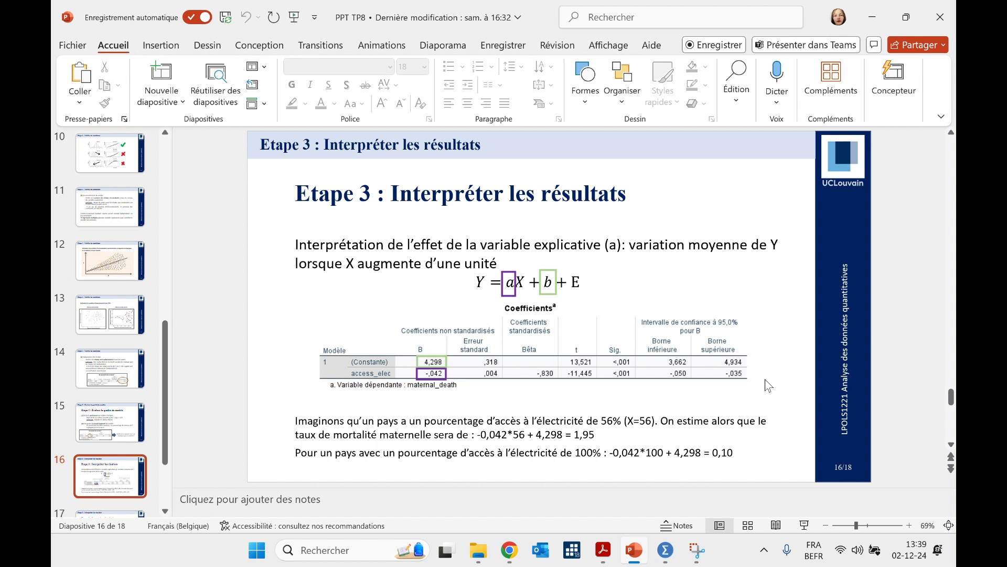
Step: Return to the SPSS output and examine the unstandardized B coefficients for the constant and age
{"action": "mouse_move", "coordinate": [665, 550]}
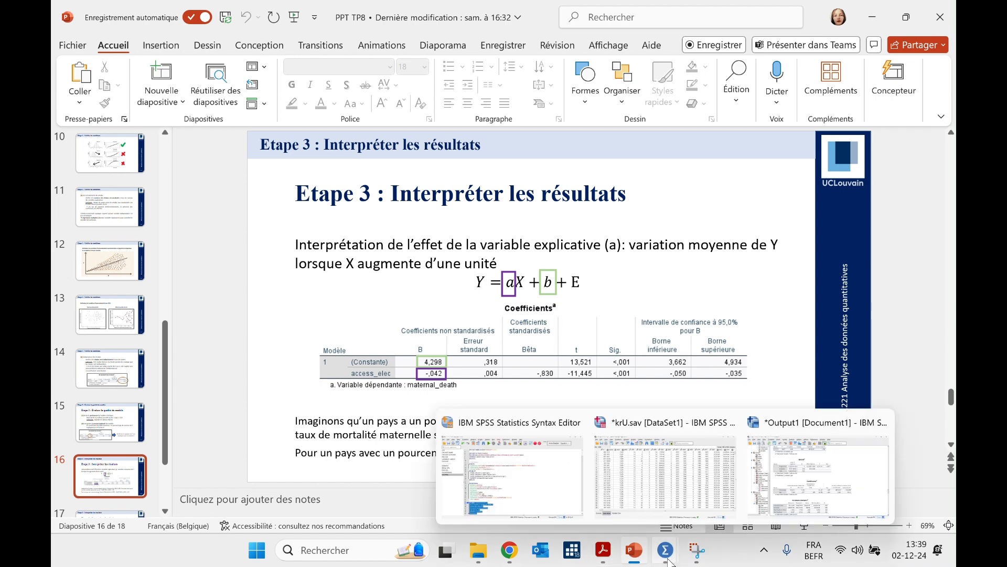
{"action": "left_click", "coordinate": [782, 495]}
{"action": "left_click", "coordinate": [335, 321]}
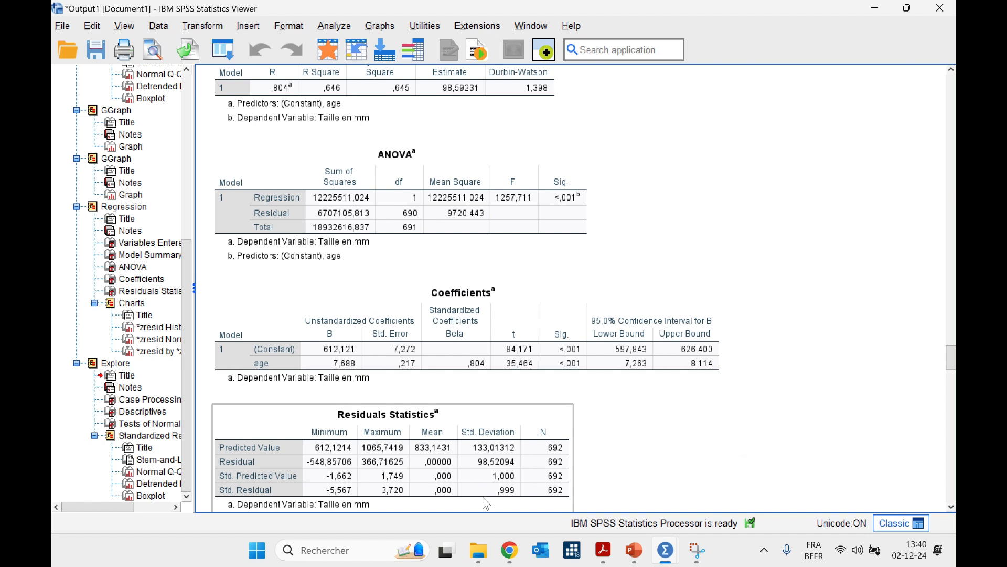
Step: Open a blank Notepad (Bloc-notes) document and move its window beside the B coefficients of the SPSS output
{"action": "left_click", "coordinate": [361, 551]}
{"action": "type", "text": "not"}
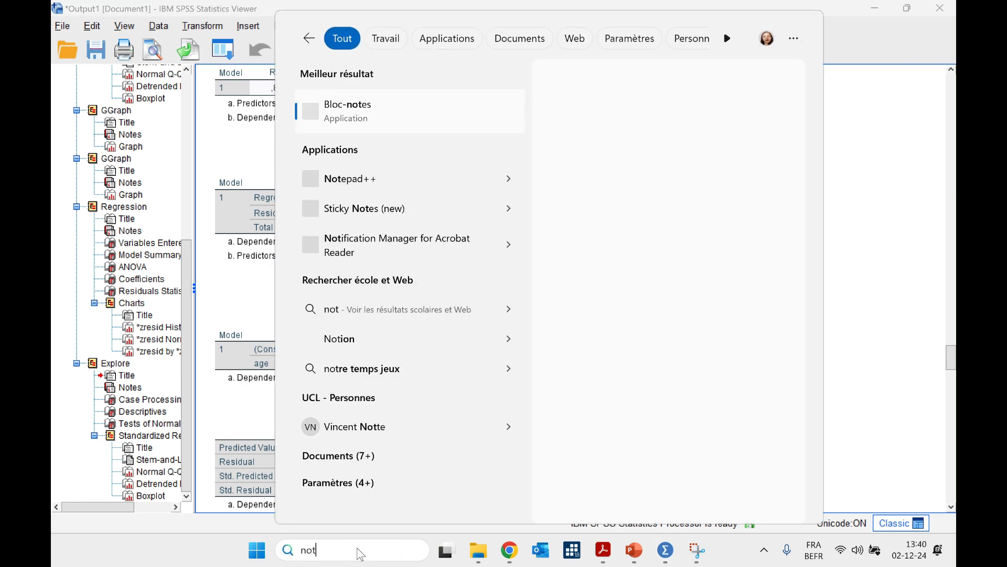
{"action": "left_click", "coordinate": [340, 113]}
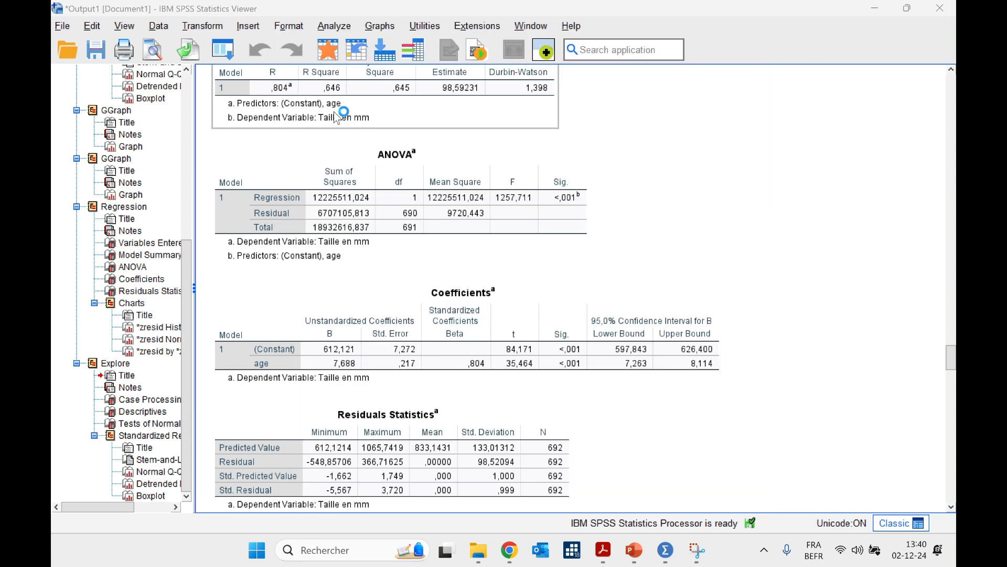
{"action": "left_click_drag", "start_coordinate": [681, 99], "coordinate": [771, 73]}
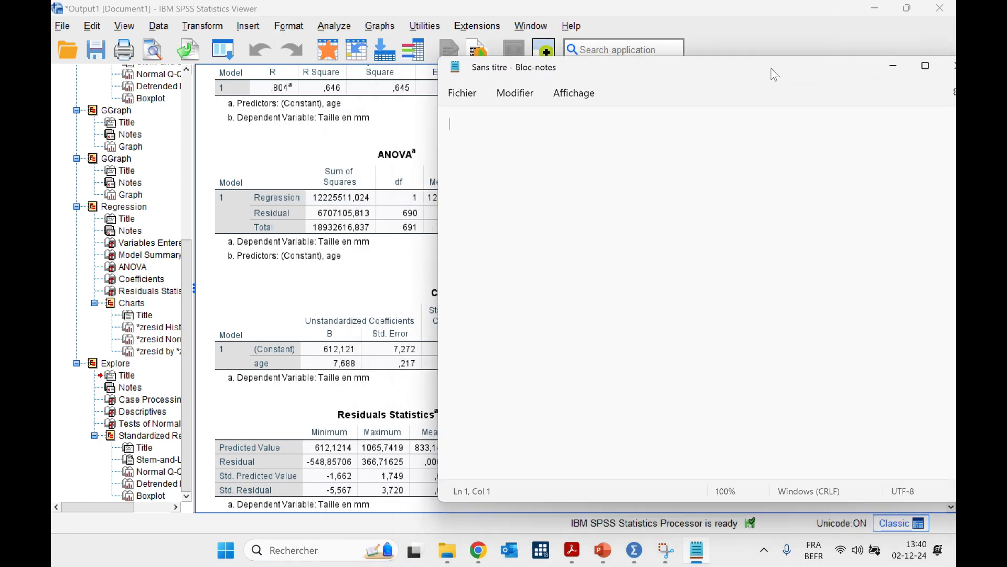
Step: Copy the equation Y = aX + b + E from slide 16 of PPT TP8 into the blank Notepad document
{"action": "left_click", "coordinate": [572, 550]}
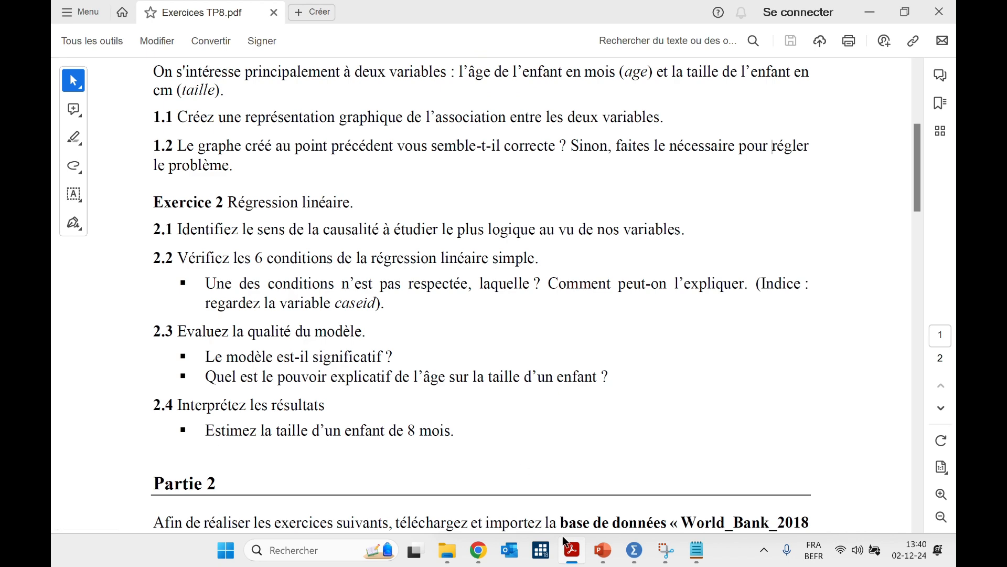
{"action": "left_click", "coordinate": [572, 550]}
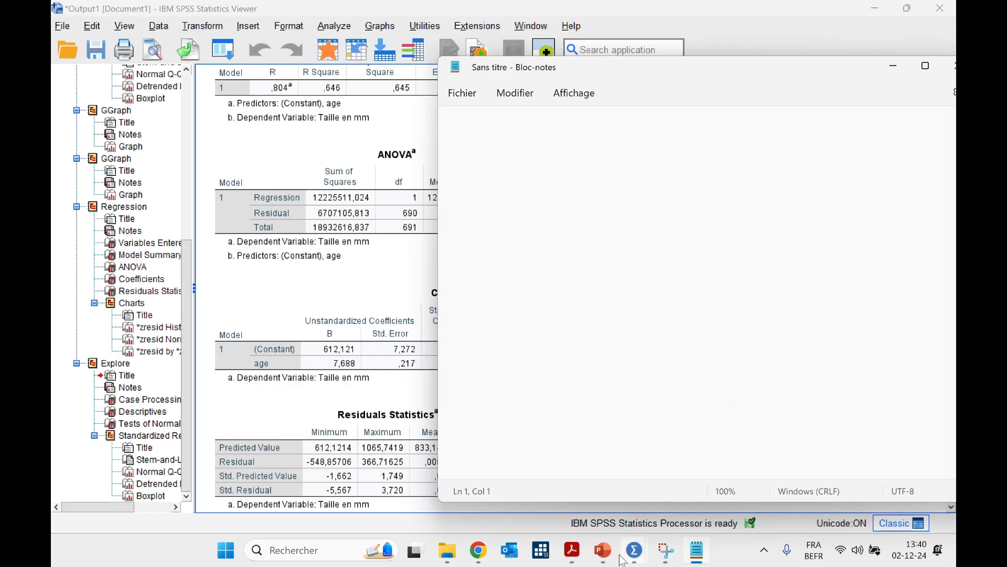
{"action": "left_click", "coordinate": [604, 550]}
{"action": "left_click", "coordinate": [612, 272]}
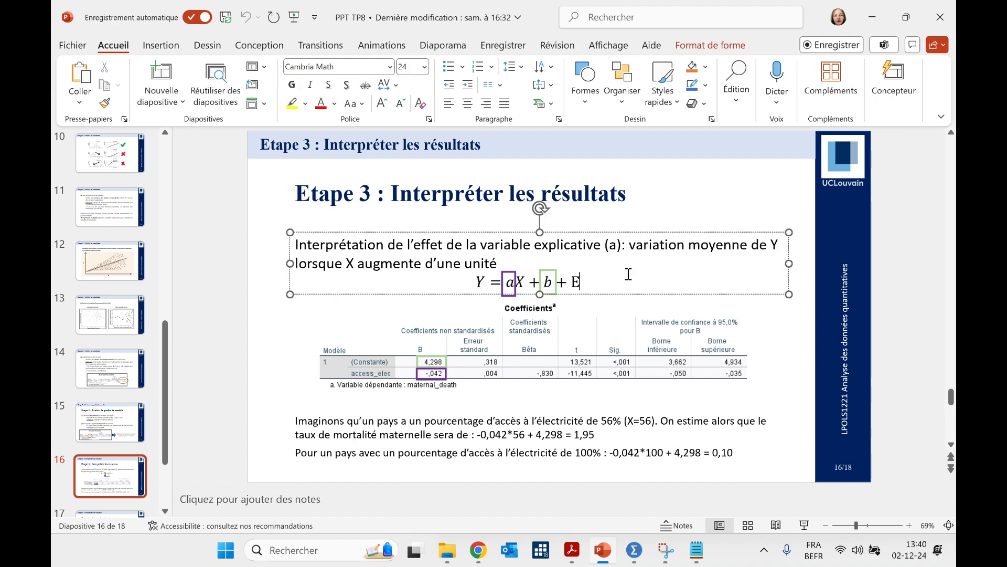
{"action": "left_click_drag", "start_coordinate": [476, 282], "coordinate": [585, 283]}
{"action": "key", "text": "ctrl+c"}
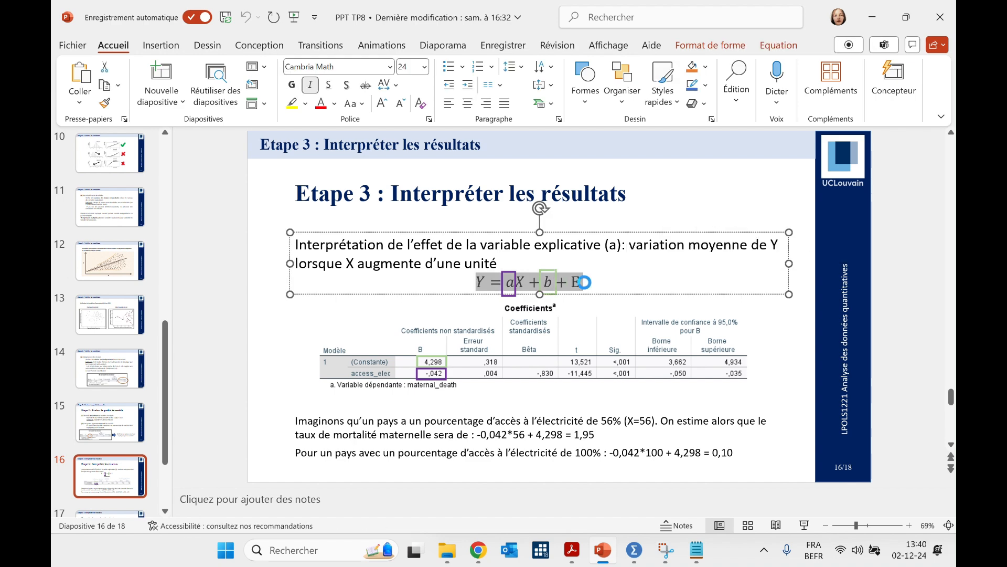
{"action": "left_click", "coordinate": [698, 551]}
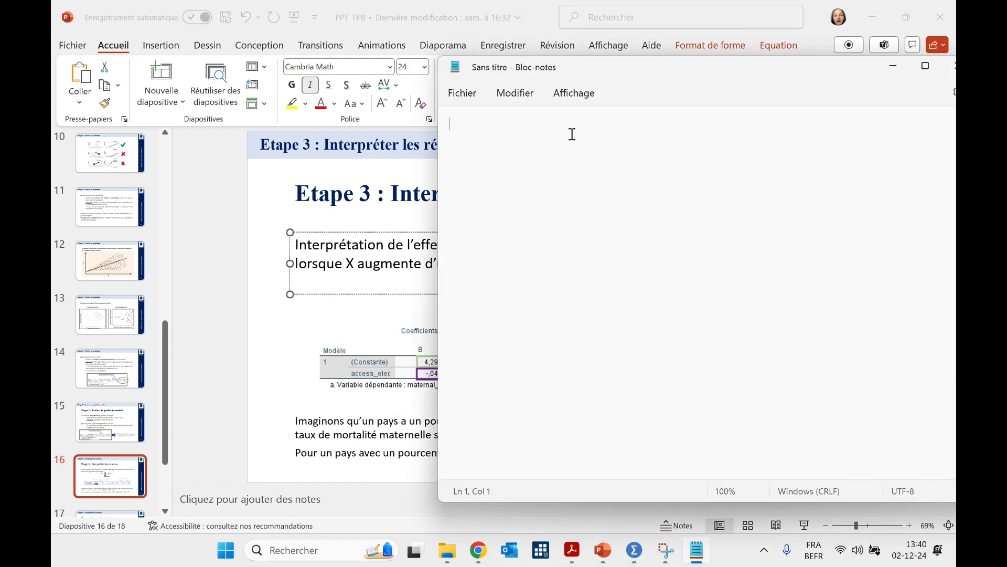
{"action": "key", "text": "ctrl+v"}
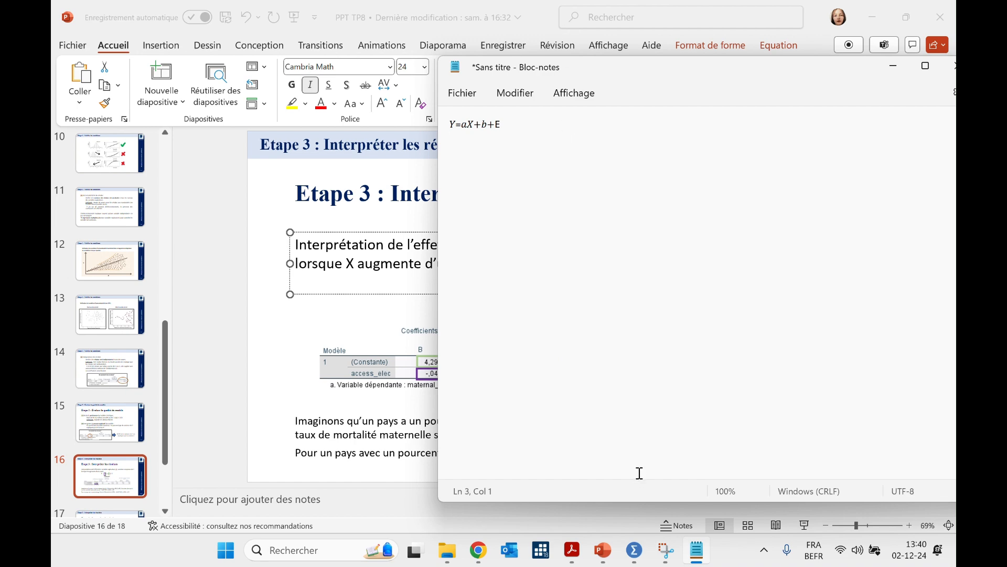
Step: Switch to the SPSS output with Notepad beside its coefficients and write 7,6*8 + 612 = under the equation
{"action": "mouse_move", "coordinate": [634, 551]}
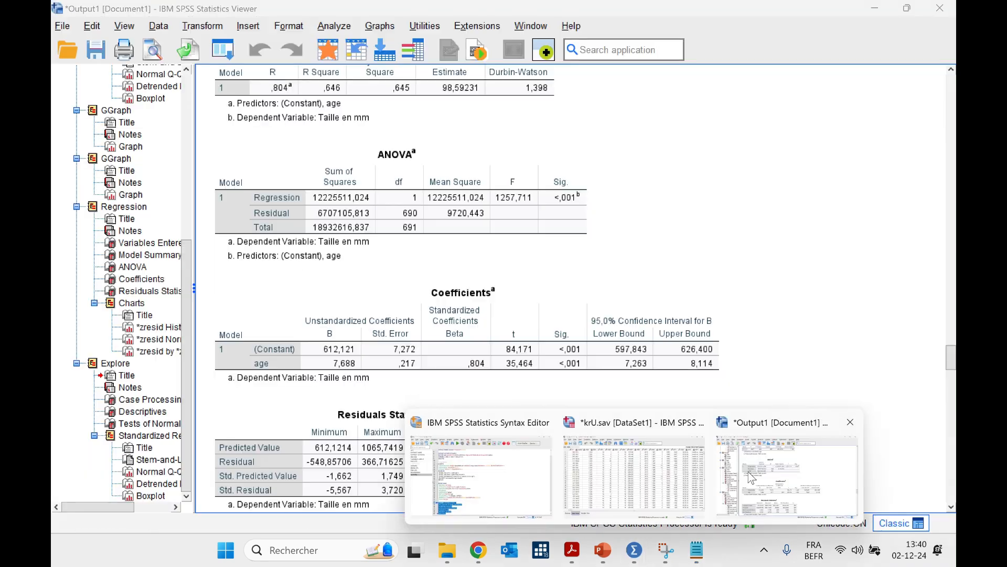
{"action": "left_click", "coordinate": [787, 475]}
{"action": "key", "text": "alt+Tab"}
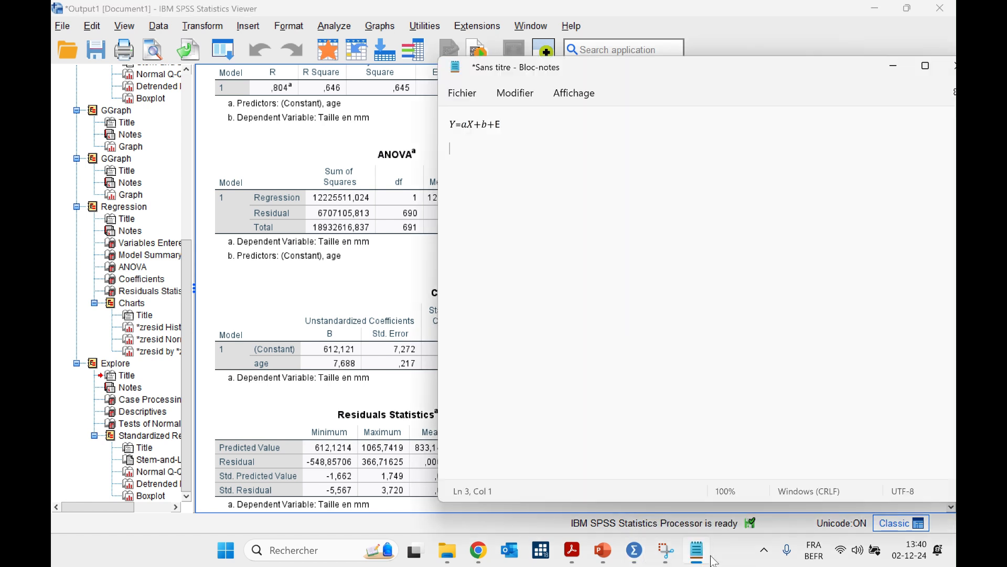
{"action": "left_click_drag", "start_coordinate": [662, 64], "coordinate": [711, 68]}
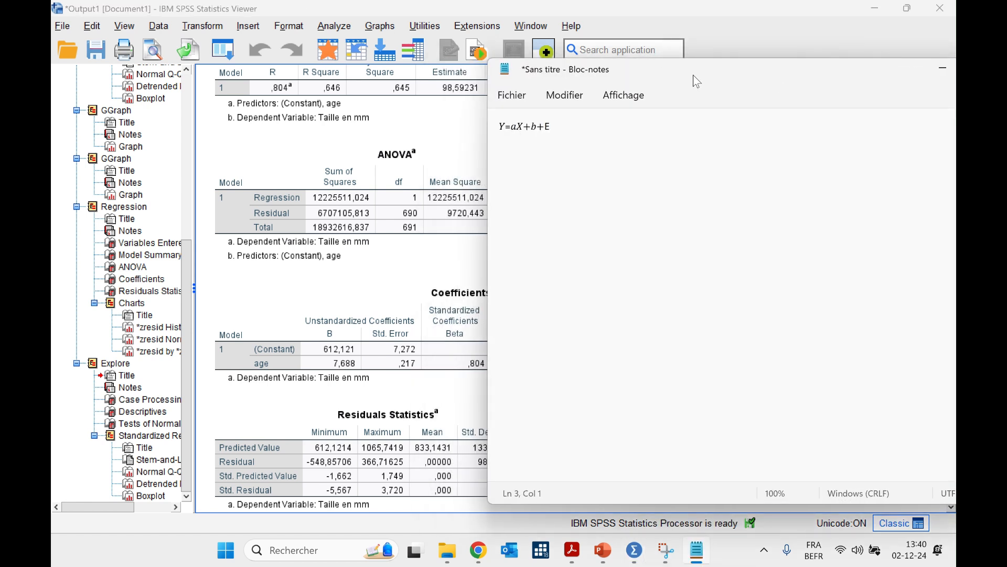
{"action": "left_click", "coordinate": [366, 370]}
{"action": "type", "text": "7,6*8 + 612 ="}
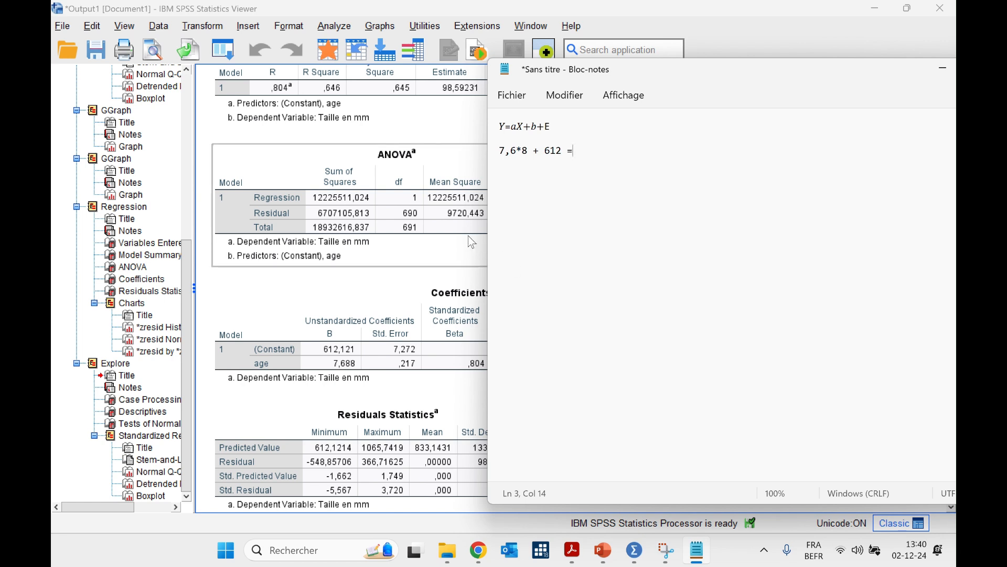
{"action": "left_click_drag", "start_coordinate": [538, 127], "coordinate": [554, 127]}
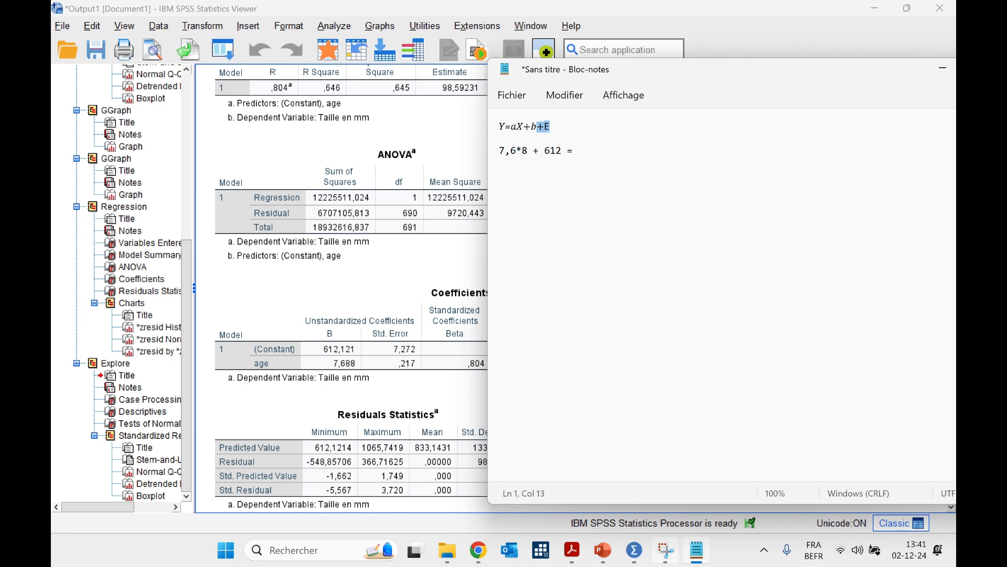
{"action": "left_click", "coordinate": [625, 143]}
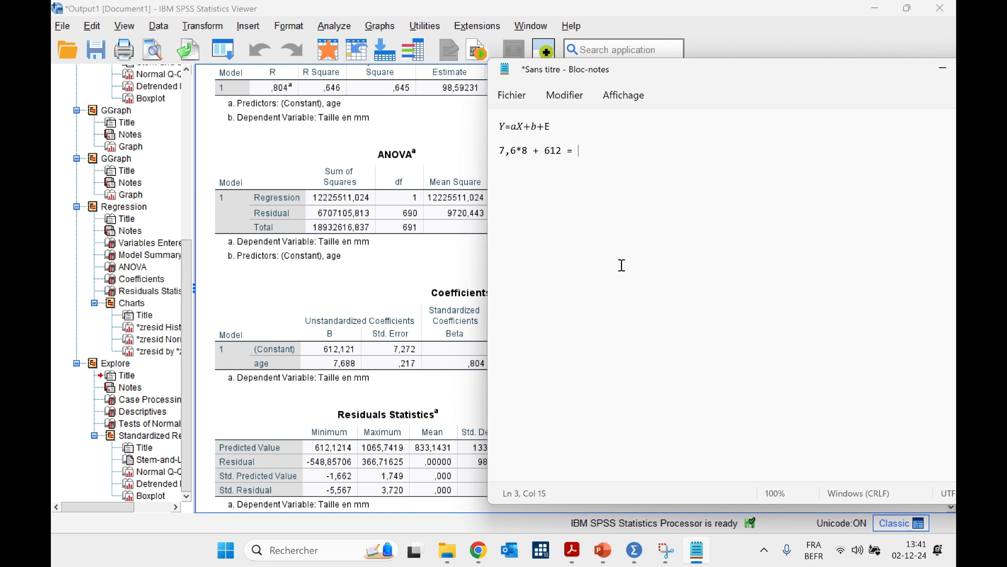
Step: Open the Windows calculator (Calculatrice) and multiply 7,6 by 8
{"action": "left_click", "coordinate": [333, 551]}
{"action": "type", "text": "ca"}
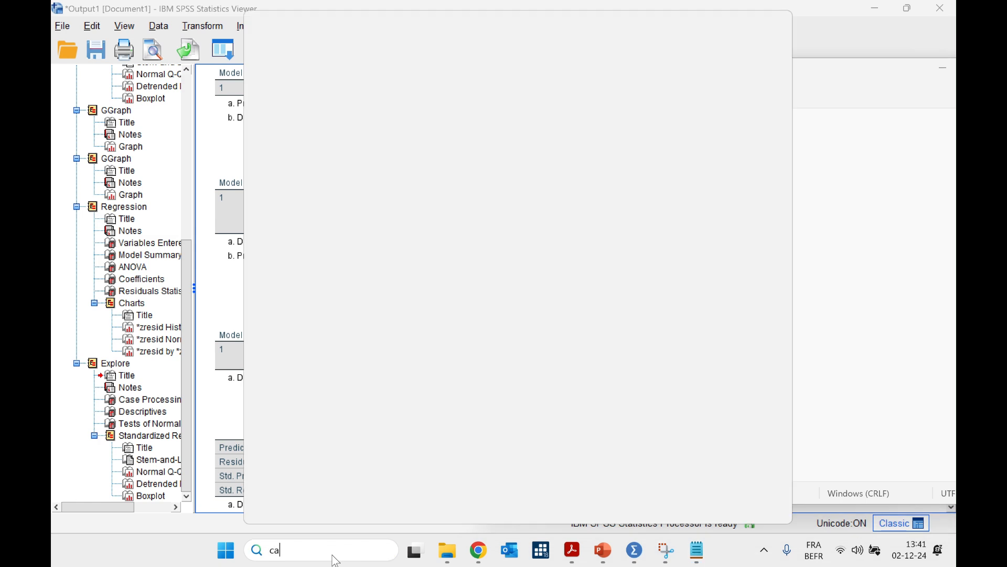
{"action": "type", "text": "l"}
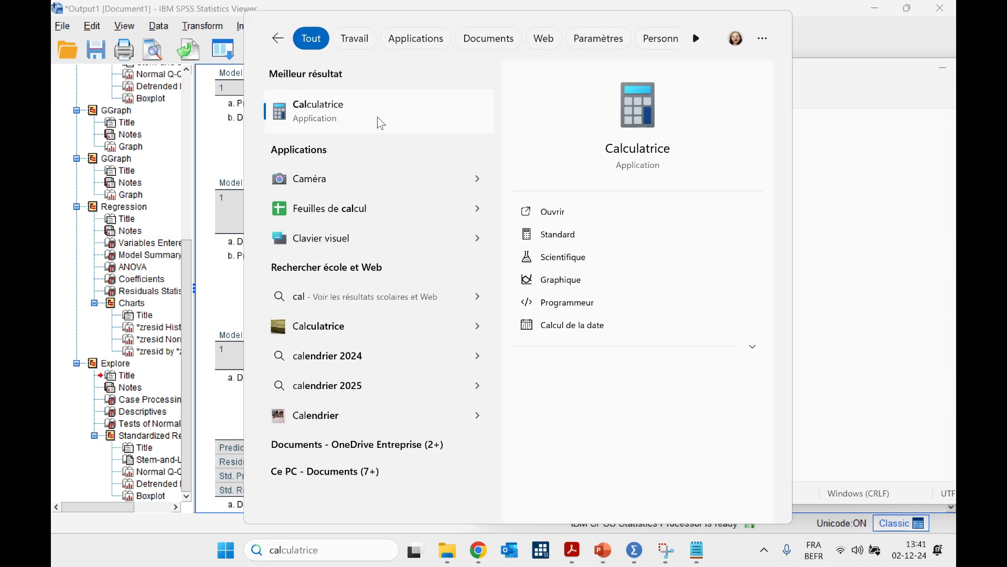
{"action": "left_click", "coordinate": [381, 123]}
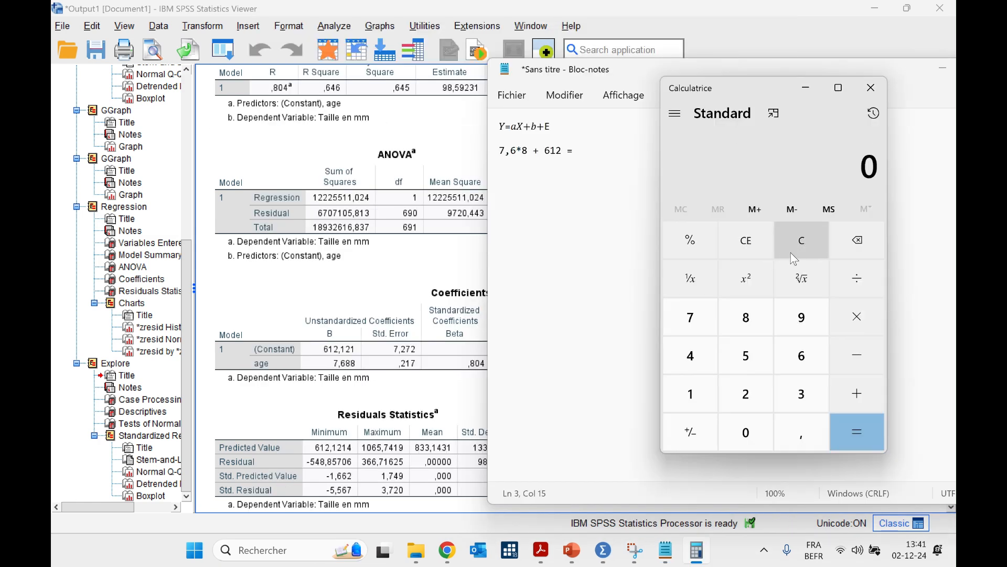
{"action": "left_click", "coordinate": [691, 316]}
{"action": "left_click", "coordinate": [801, 432]}
{"action": "left_click", "coordinate": [801, 356]}
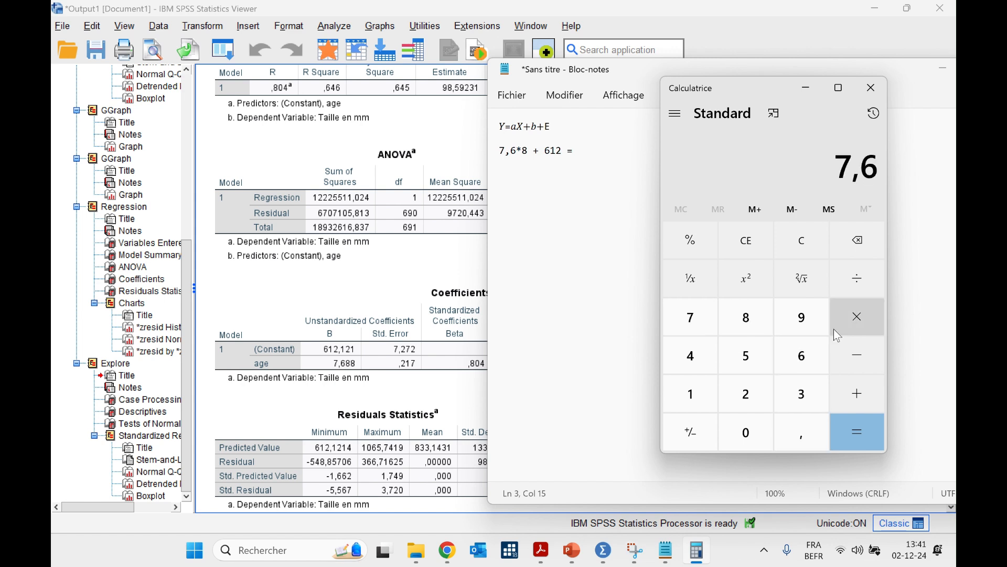
{"action": "left_click", "coordinate": [839, 314]}
{"action": "left_click", "coordinate": [763, 308]}
{"action": "left_click", "coordinate": [860, 418]}
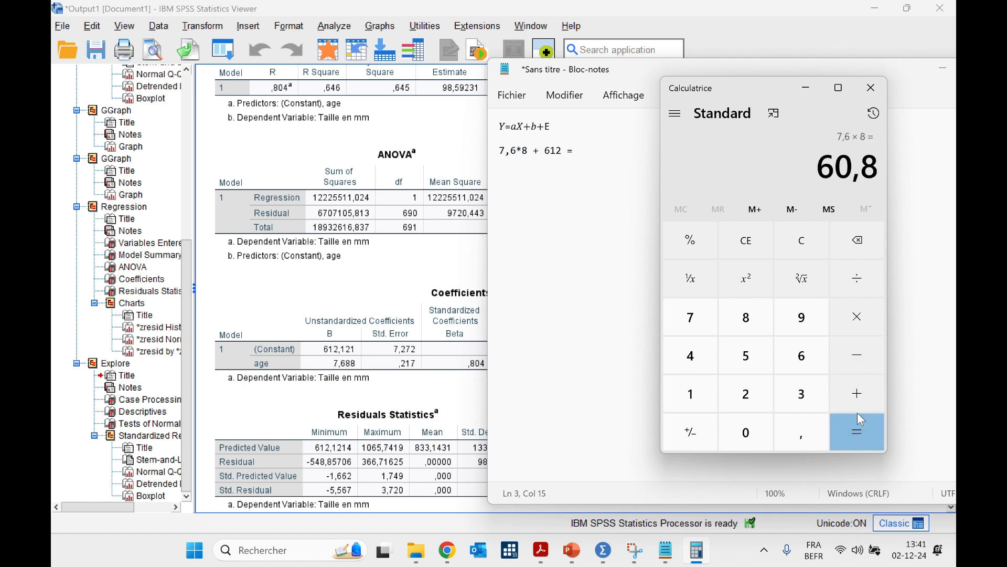
Step: Add 612 to the product and copy the result into Notepad after the equals sign, followed by "mm =>"
{"action": "left_click", "coordinate": [859, 395]}
{"action": "left_click", "coordinate": [801, 355]}
{"action": "left_click", "coordinate": [708, 391]}
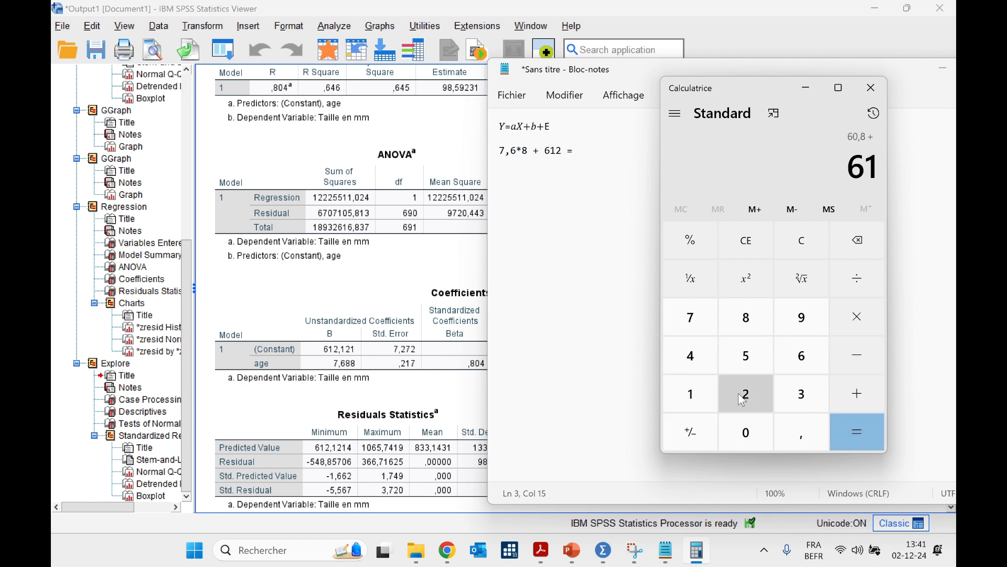
{"action": "left_click", "coordinate": [741, 400]}
{"action": "left_click", "coordinate": [851, 424]}
{"action": "left_click_drag", "start_coordinate": [801, 167], "coordinate": [886, 172]}
{"action": "key", "text": "ctrl+c"}
{"action": "left_click", "coordinate": [619, 150]}
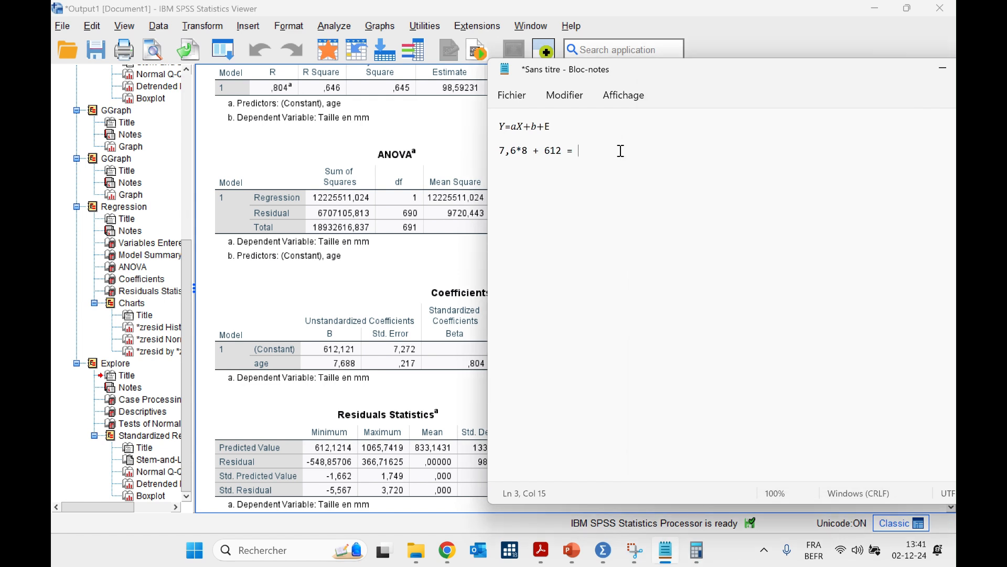
{"action": "key", "text": "ctrl+v"}
{"action": "type", "text": "mm =>"}
Step: Append the result converted to centimetres, 67,28 cm, after the arrow on the 7,6*8 + 612 line
{"action": "left_click_drag", "start_coordinate": [579, 150], "coordinate": [626, 159]}
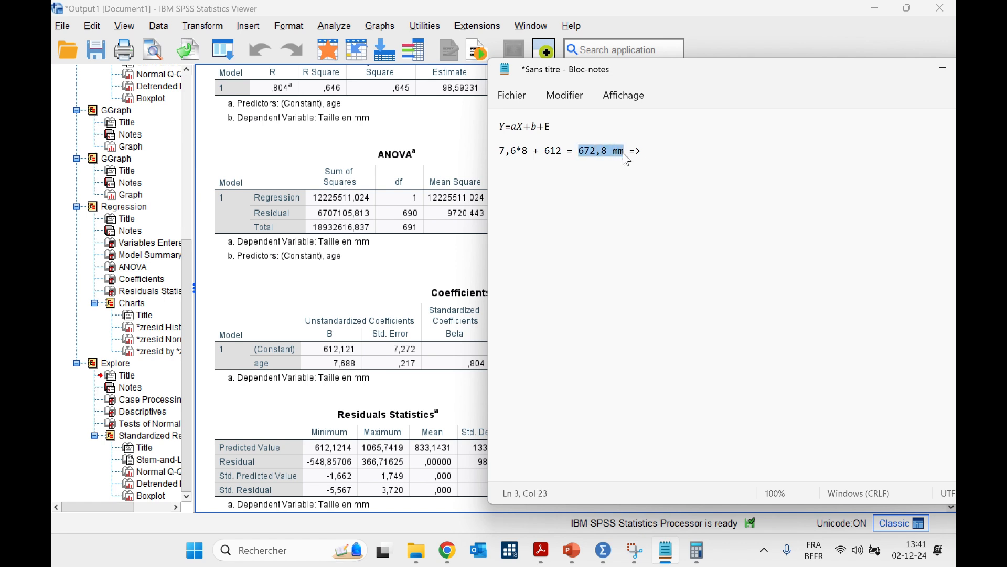
{"action": "key", "text": "ctrl+c"}
{"action": "left_click", "coordinate": [672, 150]}
{"action": "key", "text": "ctrl+v"}
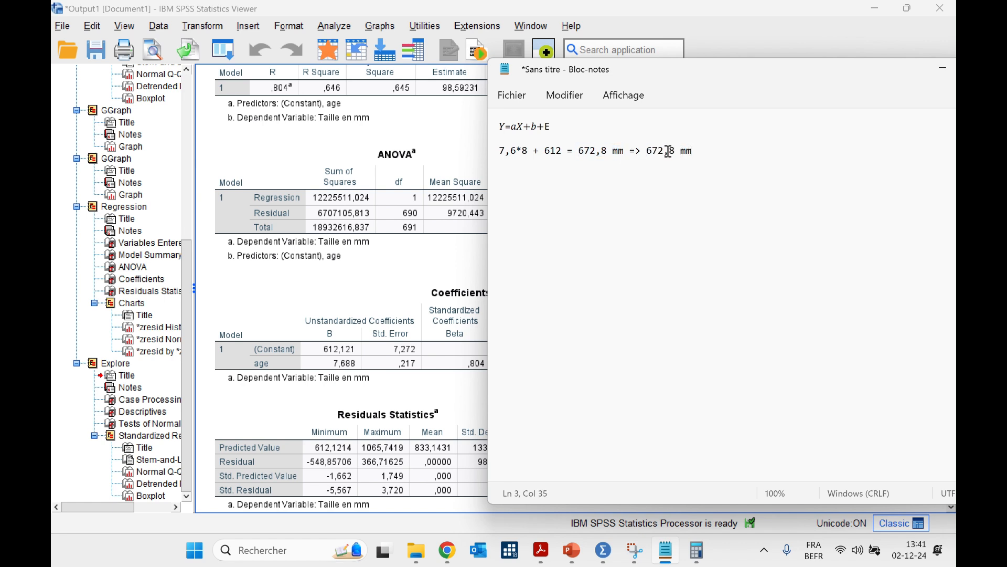
{"action": "left_click", "coordinate": [668, 152]}
{"action": "key", "text": "BackSpace"}
{"action": "type", "text": ","}
{"action": "key", "text": "Right"}
{"action": "key", "text": "Right"}
{"action": "key", "text": "BackSpace"}
{"action": "type", "text": "c"}
Step: Copy the expression onto a new line in Notepad and change it to 7,6*2 + 612 =
{"action": "key", "text": "Return"}
{"action": "left_click_drag", "start_coordinate": [562, 152], "coordinate": [498, 152]}
{"action": "key", "text": "ctrl+c"}
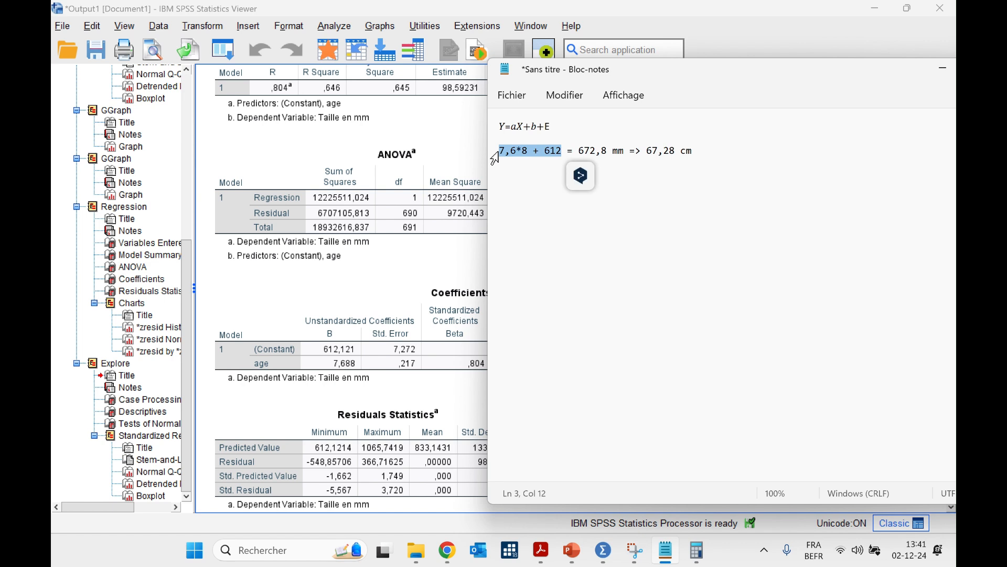
{"action": "left_click", "coordinate": [510, 176]}
{"action": "key", "text": "ctrl+v"}
{"action": "left_click", "coordinate": [530, 176]}
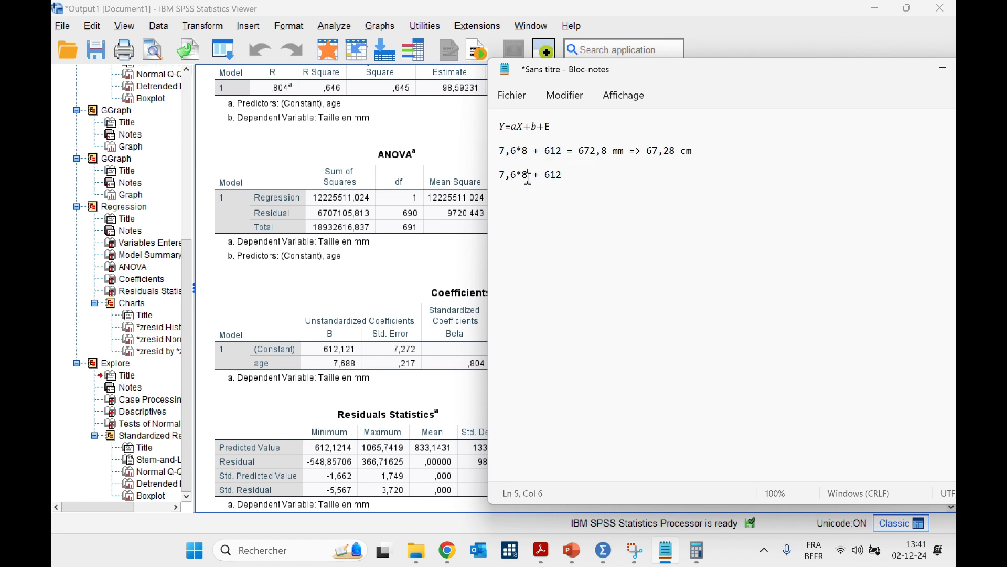
{"action": "key", "text": "BackSpace"}
{"action": "type", "text": "2"}
{"action": "left_click", "coordinate": [619, 175]}
{"action": "type", "text": "="}
Step: Clear the calculator, multiply 7,6 by 2 and add 612 to the product
{"action": "left_click", "coordinate": [697, 549]}
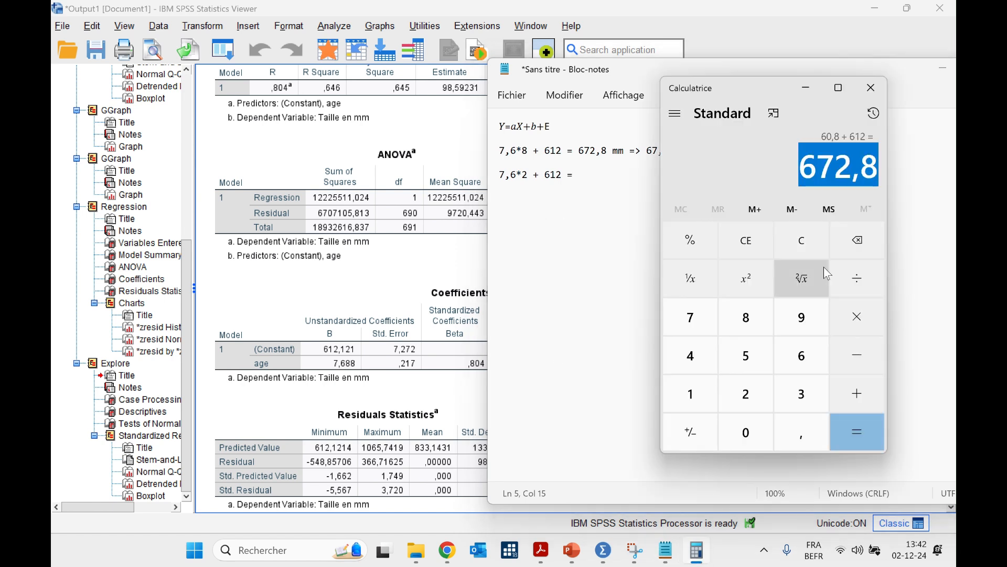
{"action": "left_click", "coordinate": [802, 240]}
{"action": "left_click", "coordinate": [691, 317]}
{"action": "left_click", "coordinate": [796, 422]}
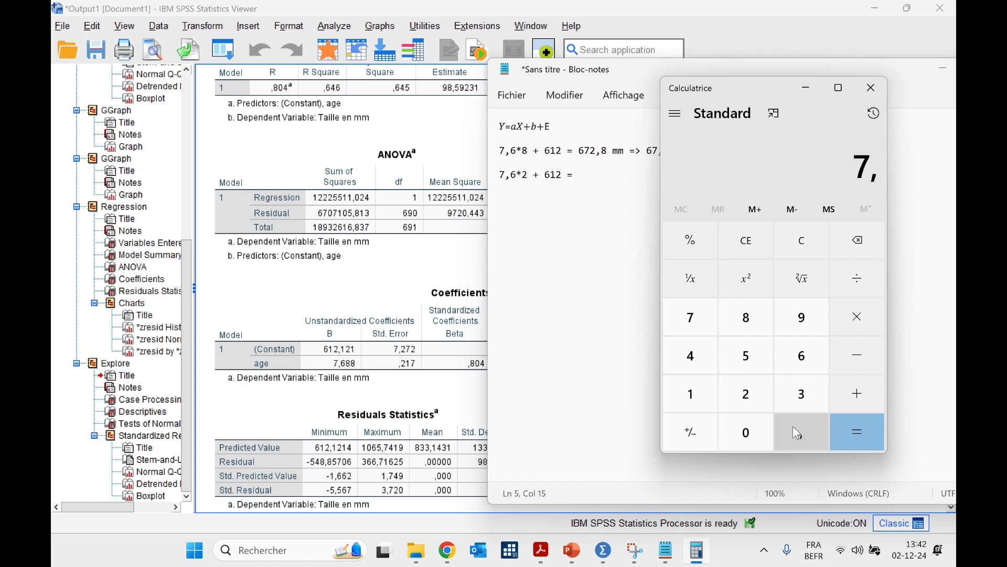
{"action": "left_click", "coordinate": [804, 364]}
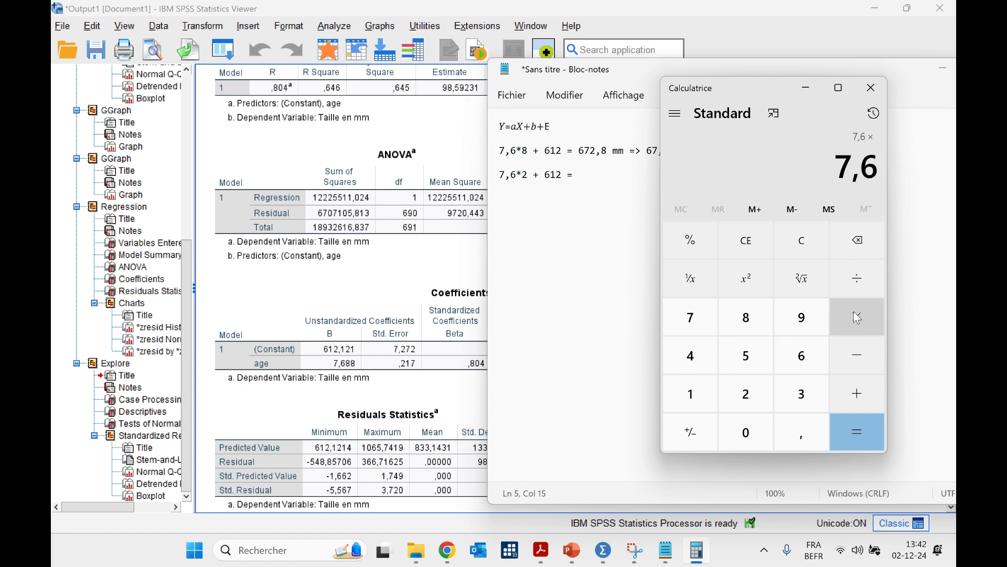
{"action": "left_click", "coordinate": [753, 401]}
{"action": "left_click", "coordinate": [851, 432]}
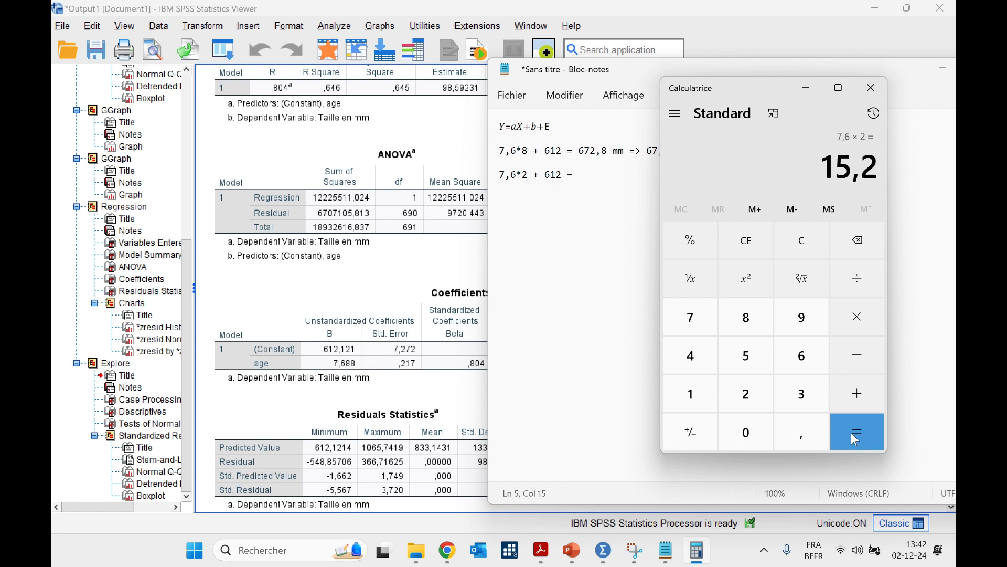
{"action": "left_click", "coordinate": [859, 396]}
{"action": "left_click", "coordinate": [804, 358]}
{"action": "left_click", "coordinate": [694, 393]}
{"action": "left_click", "coordinate": [746, 394]}
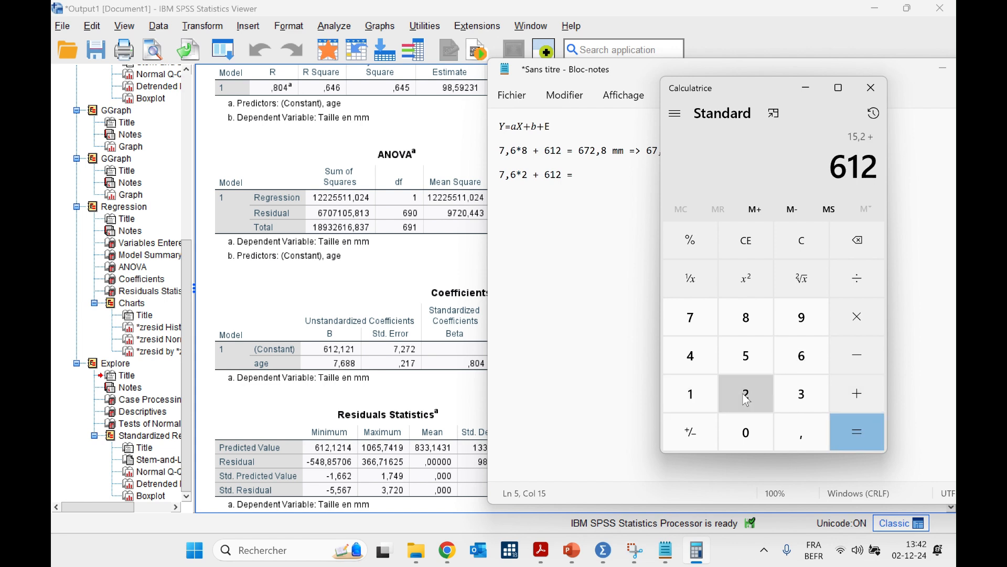
{"action": "left_click", "coordinate": [857, 436]}
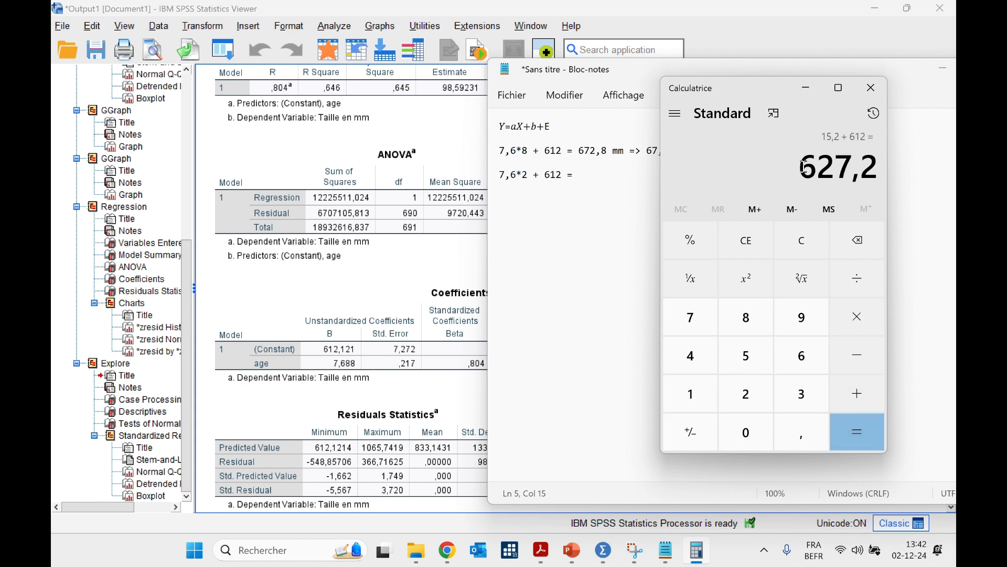
Step: Copy the calculator's result into Notepad at the end of the 7,6*2 + 612 line, followed by "mm =>"
{"action": "left_click_drag", "start_coordinate": [802, 167], "coordinate": [892, 168]}
{"action": "key", "text": "ctrl+c"}
{"action": "left_click", "coordinate": [603, 174]}
{"action": "key", "text": "ctrl+v"}
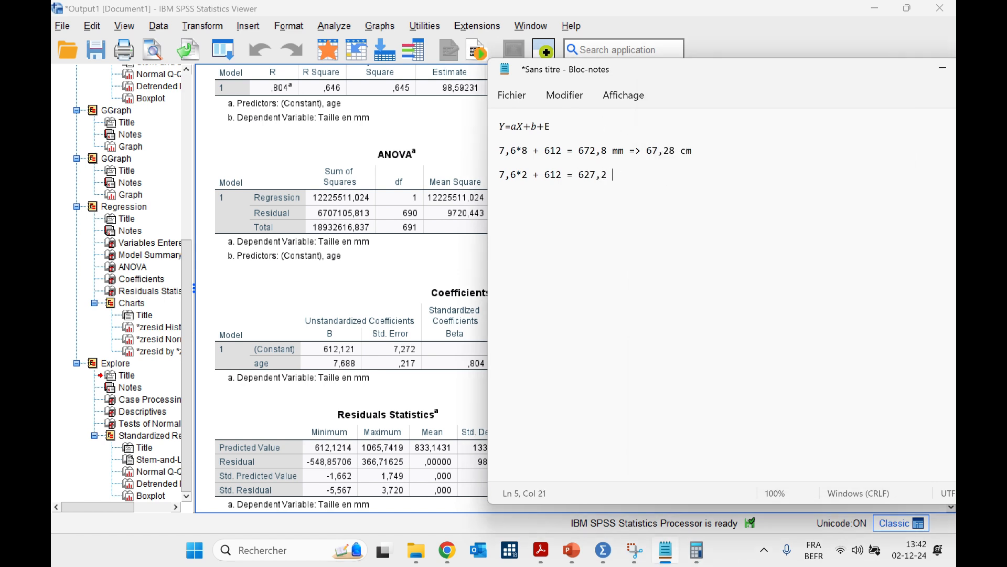
{"action": "type", "text": "mm =>"}
Step: Append the same result converted to centimetres after the arrow on the 7,6*2 + 612 line
{"action": "left_click_drag", "start_coordinate": [578, 175], "coordinate": [611, 175]}
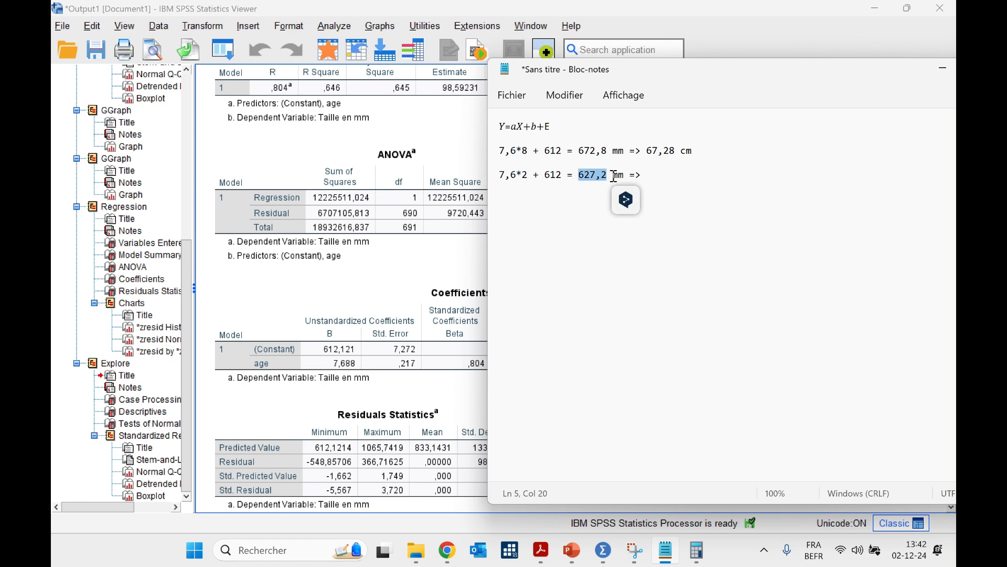
{"action": "key", "text": "ctrl+c"}
{"action": "left_click", "coordinate": [660, 174]}
{"action": "key", "text": "ctrl+v"}
{"action": "left_click", "coordinate": [641, 177]}
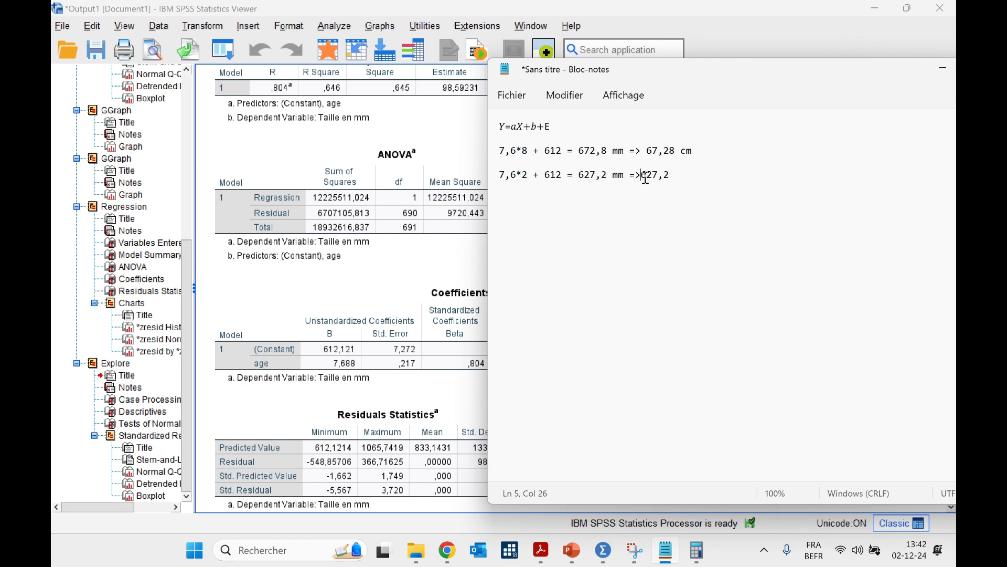
{"action": "left_click", "coordinate": [662, 175]}
{"action": "type", "text": ","}
{"action": "key", "text": "BackSpace"}
{"action": "type", "text": "cm"}
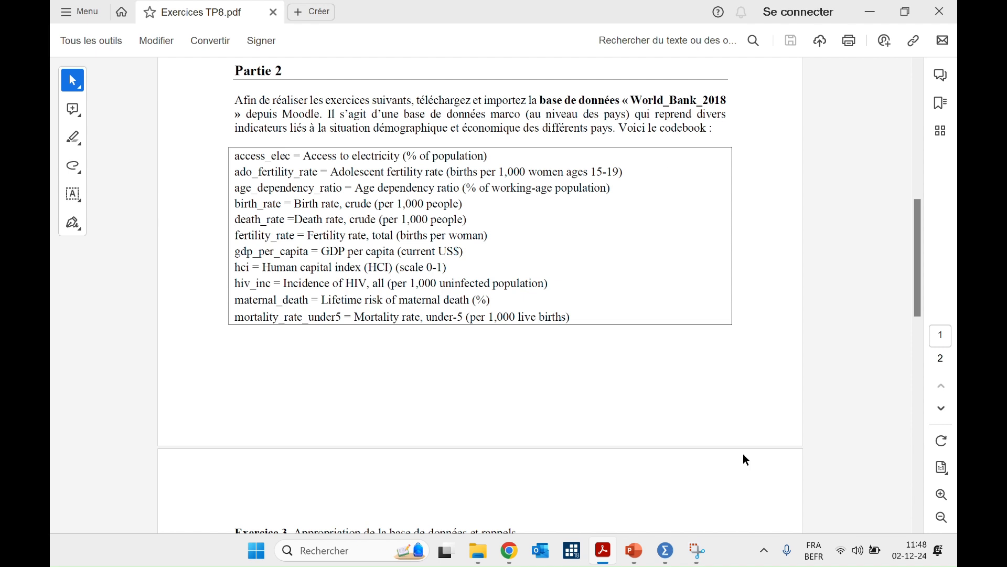
Step: Switch to SPSS, paste the open command for World_Bank_2018.sav into the syntax editor and run it
{"action": "left_click", "coordinate": [666, 550]}
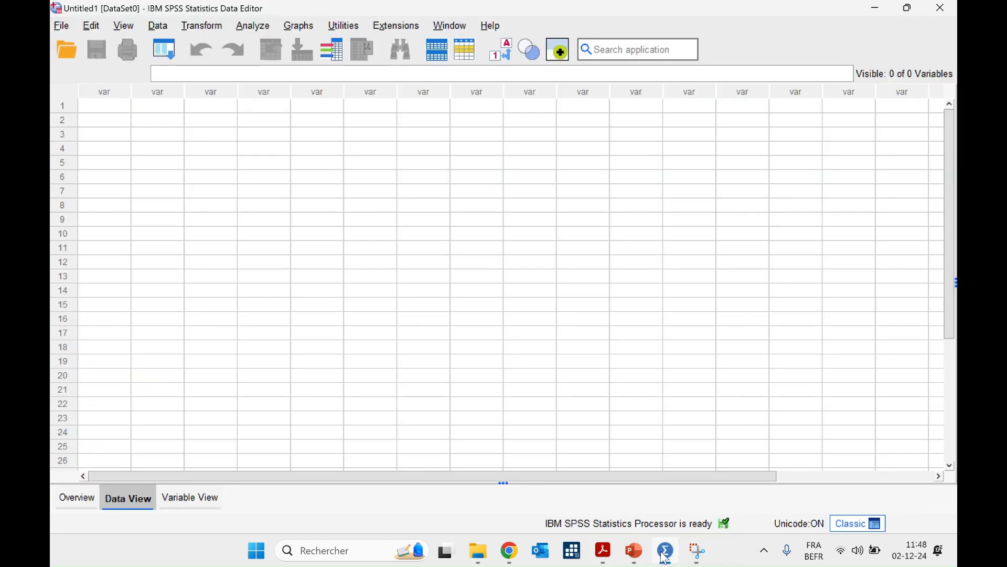
{"action": "left_click", "coordinate": [67, 50]}
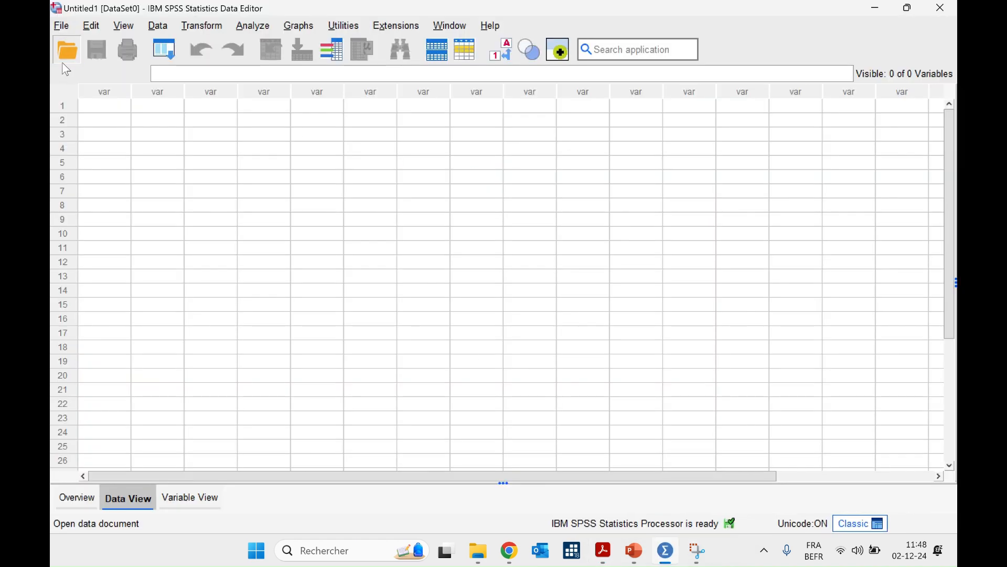
{"action": "left_click", "coordinate": [355, 210]}
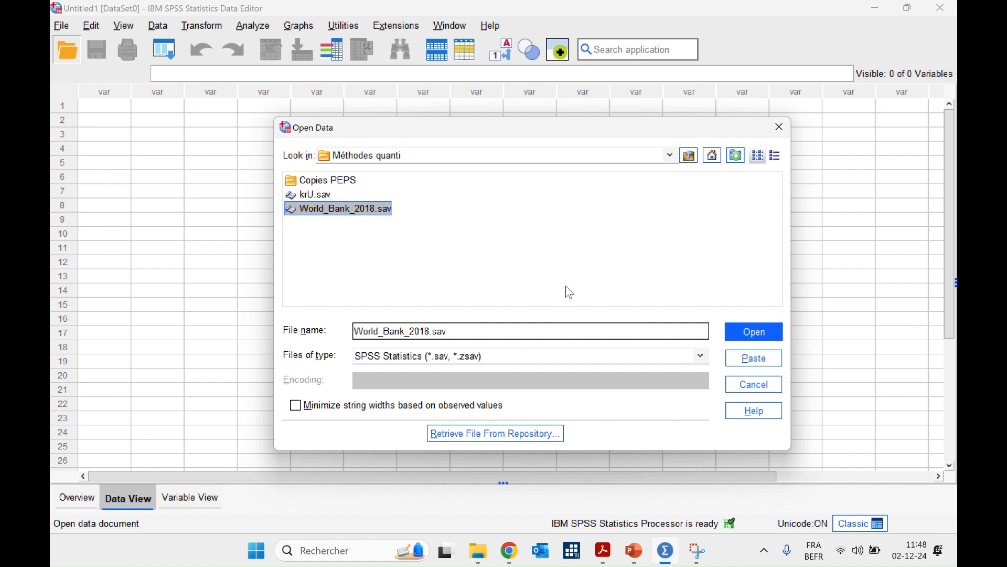
{"action": "left_click", "coordinate": [754, 358]}
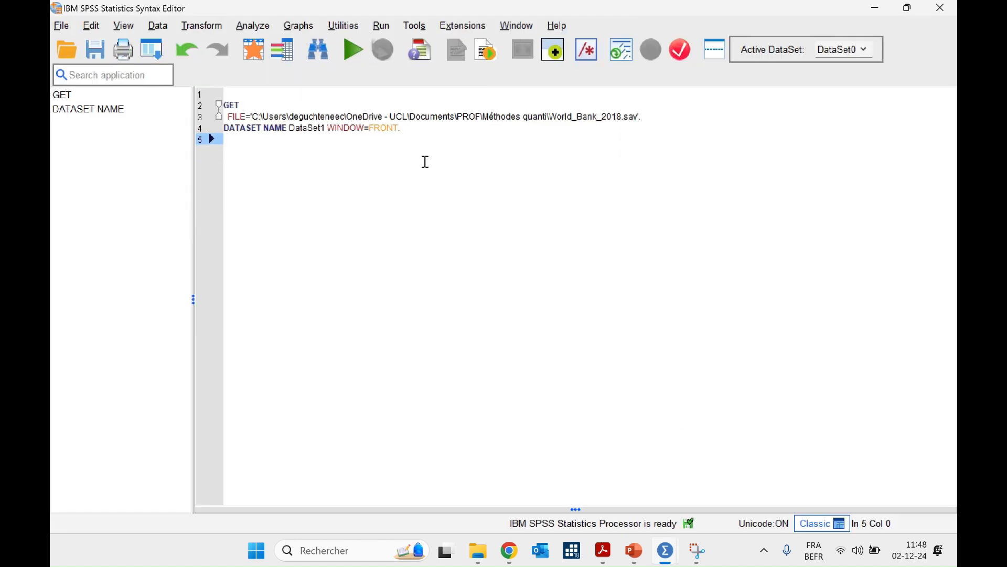
{"action": "left_click_drag", "start_coordinate": [409, 135], "coordinate": [224, 105]}
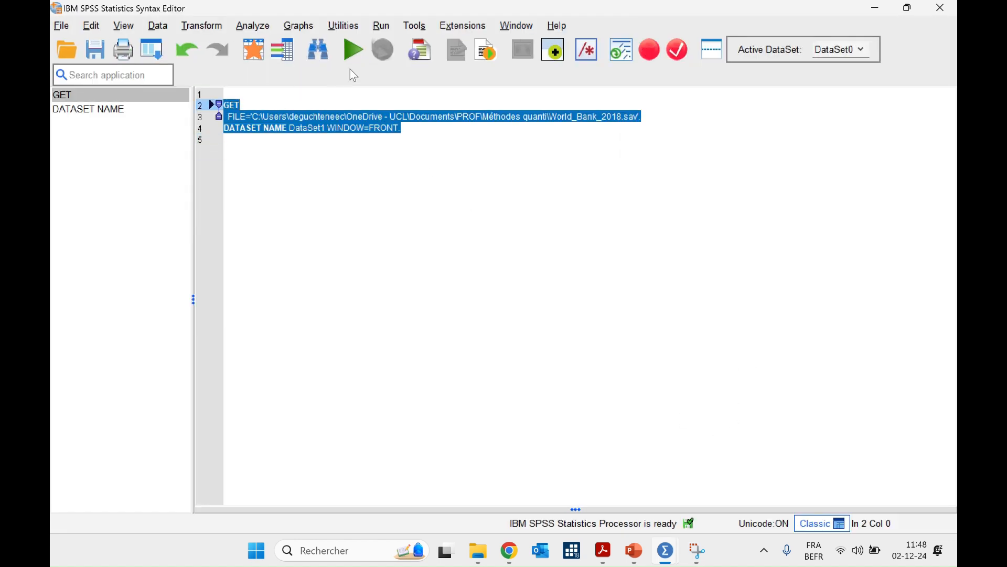
{"action": "left_click", "coordinate": [349, 50]}
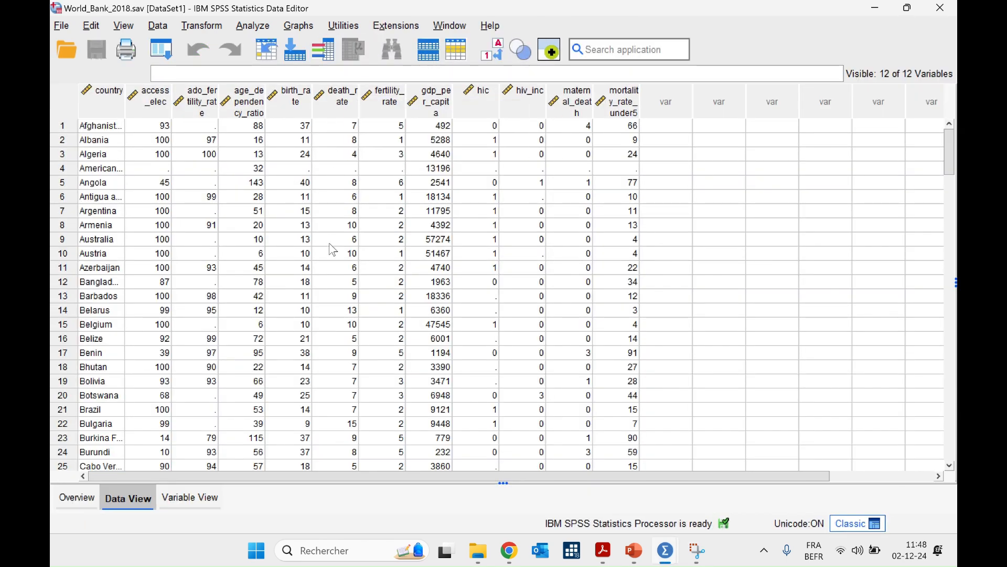
Step: Examine the country column and Belgium's access_elec value in the World_Bank_2018 data
{"action": "left_click_drag", "start_coordinate": [101, 126], "coordinate": [105, 399]}
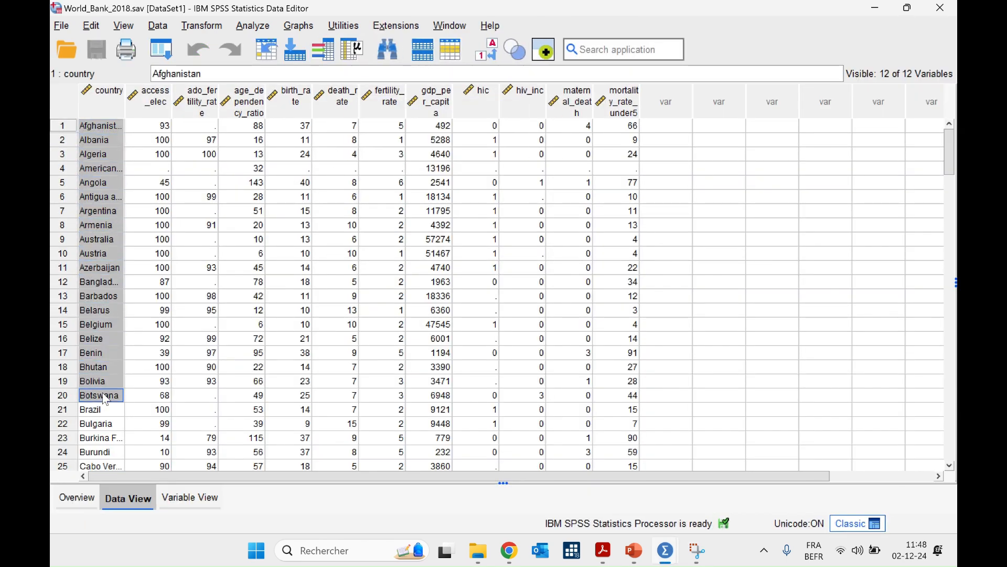
{"action": "left_click", "coordinate": [163, 328]}
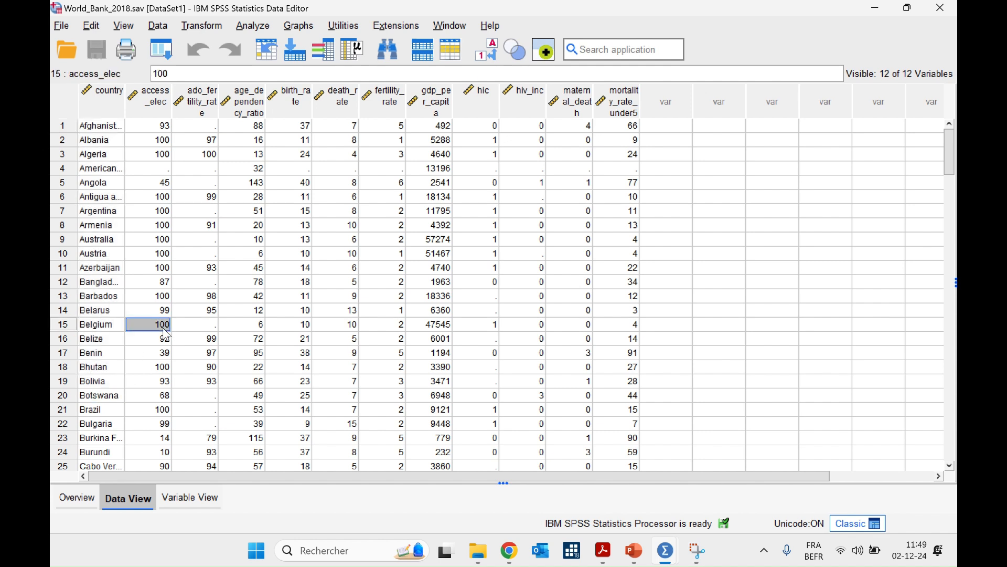
Step: Switch to Exercices TP8.pdf and read the Exercice 3 questions on the World_Bank_2018 database, enlarged for legibility
{"action": "left_click", "coordinate": [605, 558]}
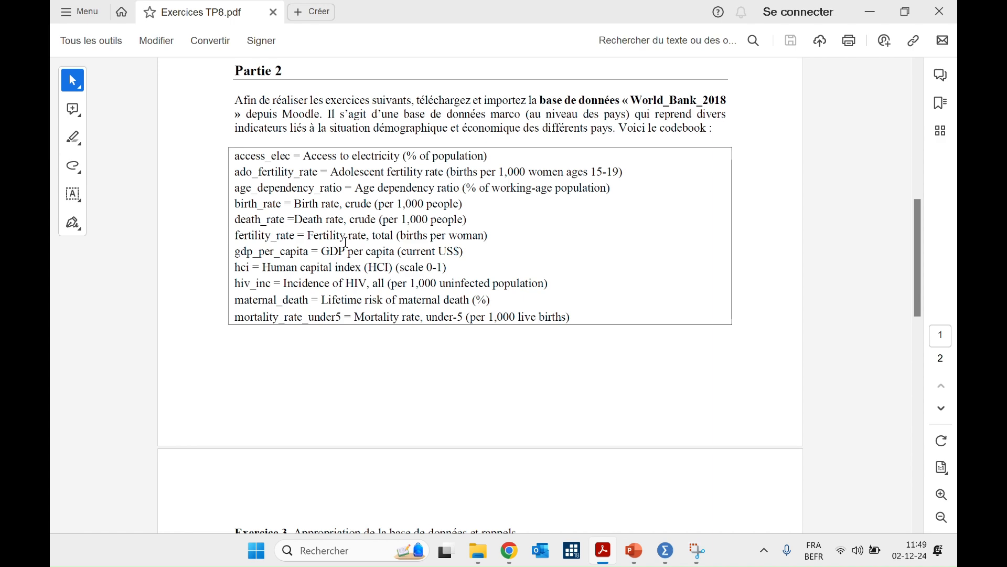
{"action": "scroll", "coordinate": [345, 241], "scroll_direction": "down", "scroll_amount": 5}
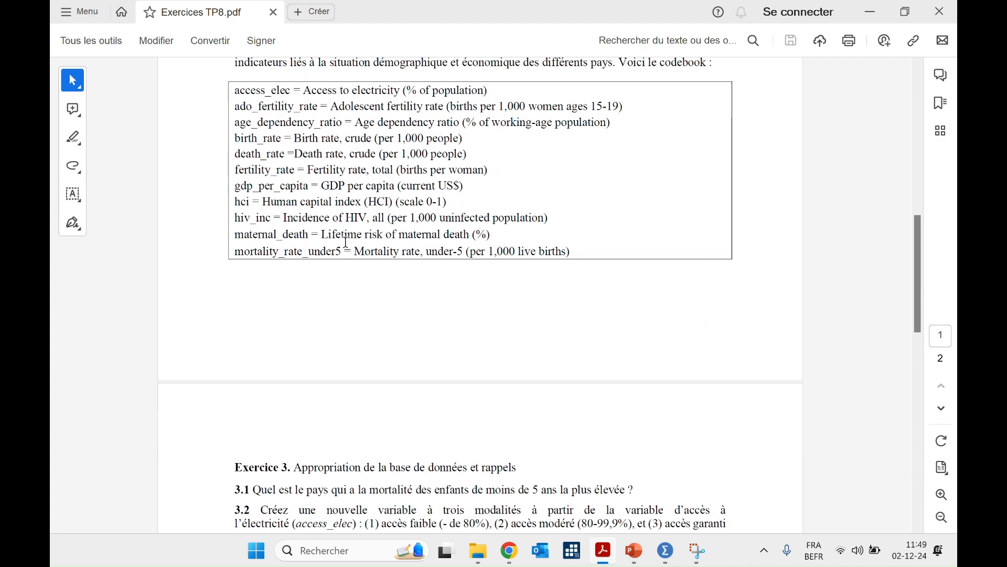
{"action": "scroll", "coordinate": [348, 248], "scroll_direction": "down", "scroll_amount": 2}
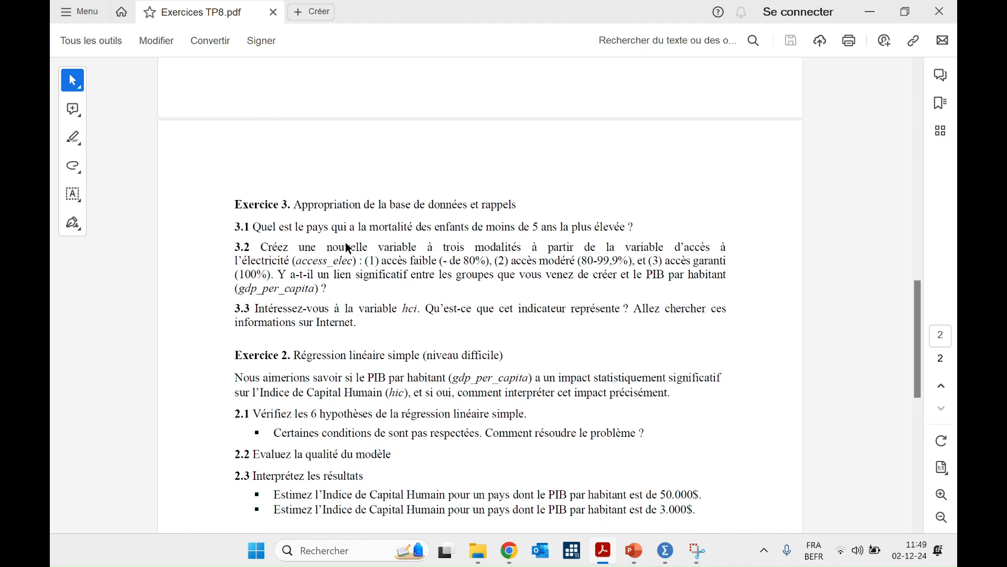
{"action": "scroll", "coordinate": [347, 241], "scroll_direction": "up", "scroll_amount": 2, "text": "ctrl"}
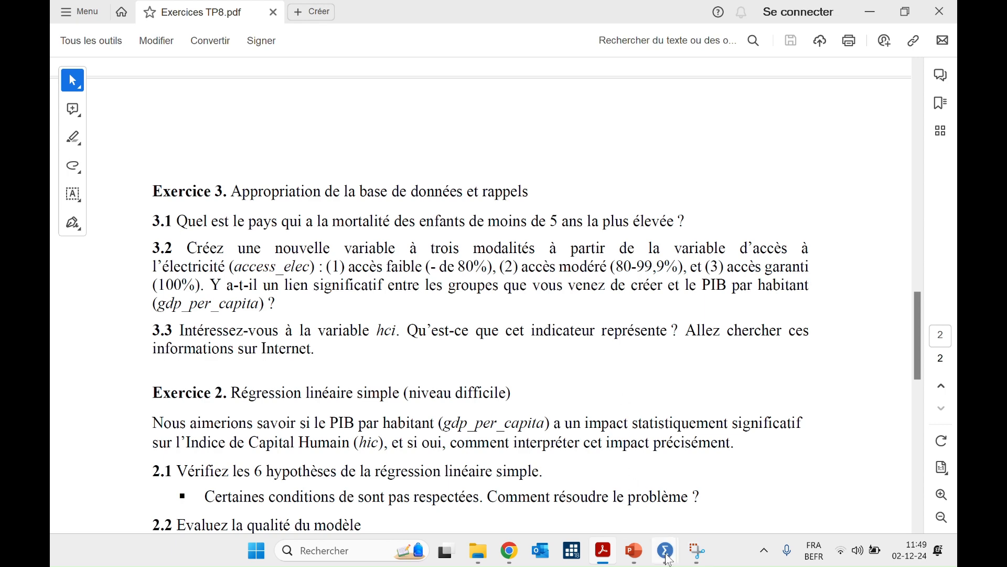
Step: Switch to the SPSS Data Editor and sort the World_Bank_2018 data by mortality_rate_under5 in descending order
{"action": "mouse_move", "coordinate": [665, 549]}
{"action": "left_click", "coordinate": [712, 437]}
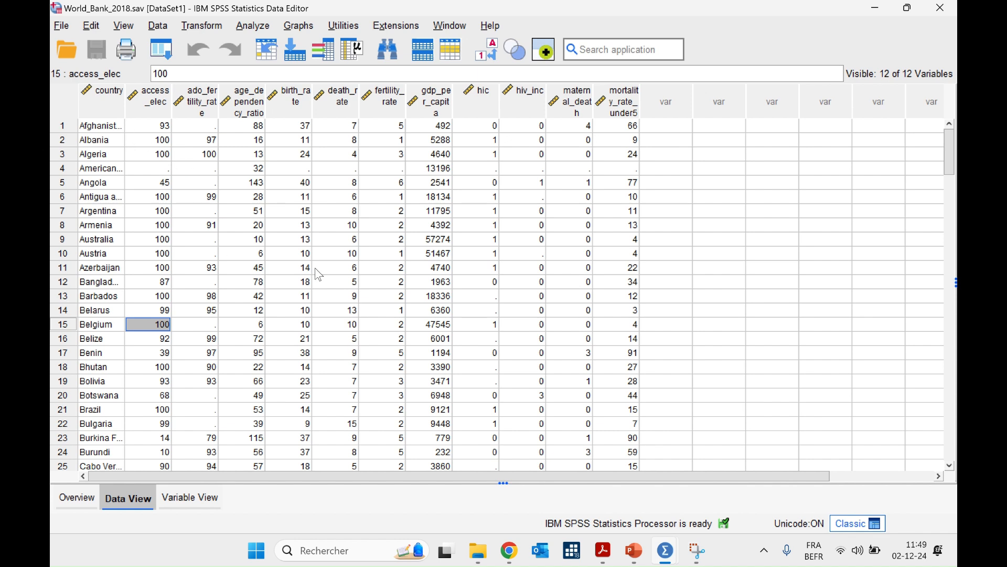
{"action": "left_click_drag", "start_coordinate": [115, 126], "coordinate": [117, 366]}
{"action": "left_click", "coordinate": [299, 312]}
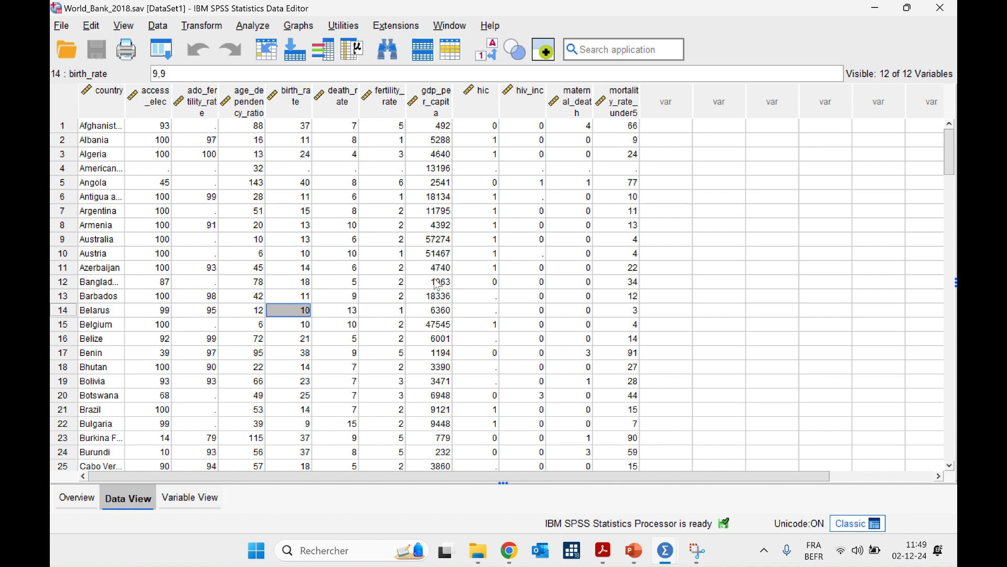
{"action": "left_click", "coordinate": [634, 109]}
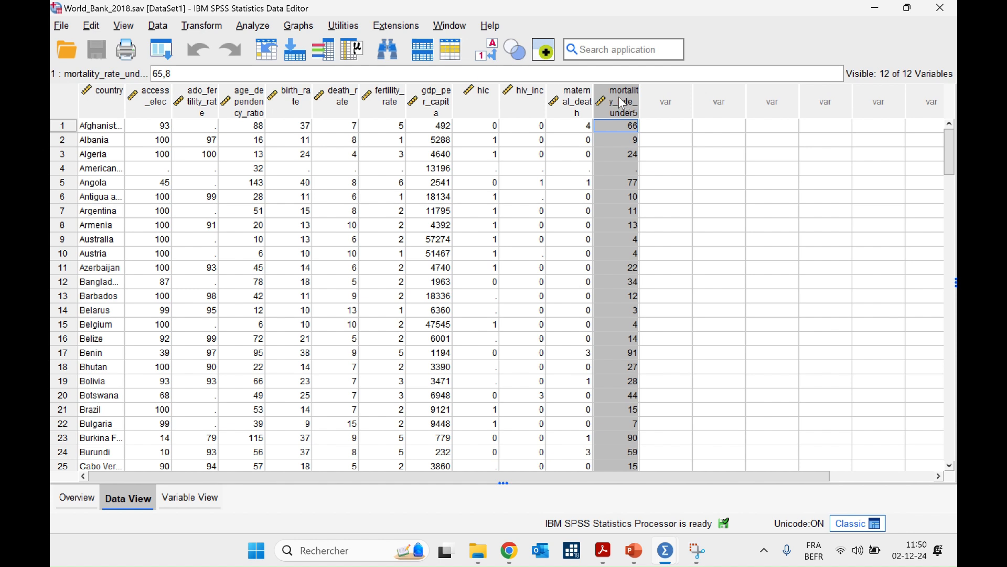
{"action": "right_click", "coordinate": [622, 103]}
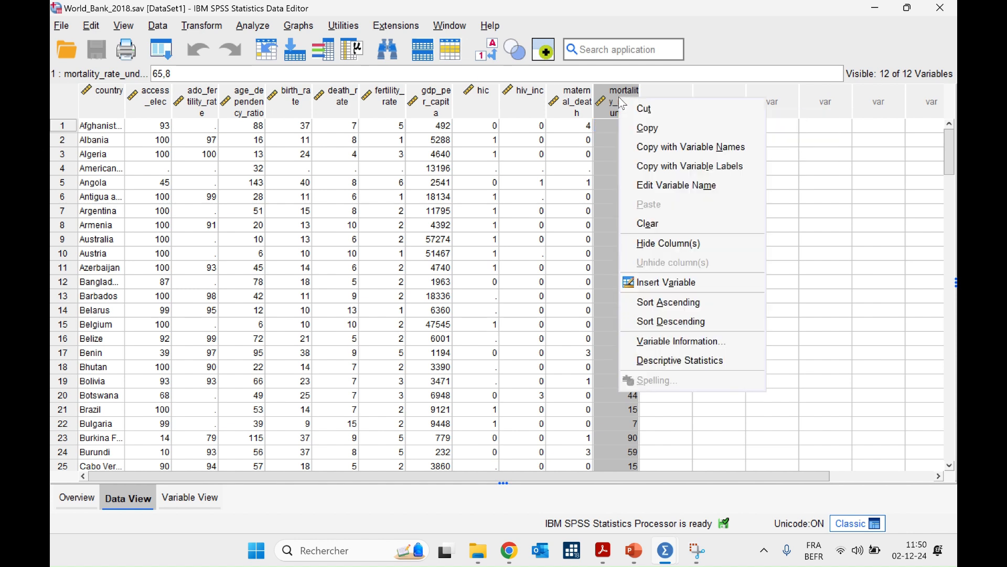
{"action": "left_click", "coordinate": [717, 325]}
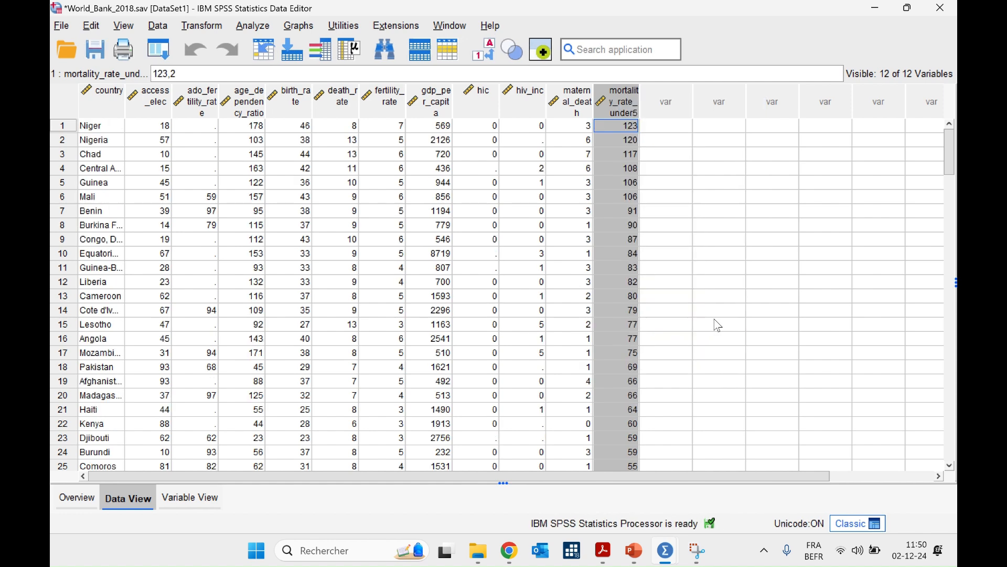
Step: Examine the first rows of mortality_rate_under5 and their country names to identify the country with the highest under-5 mortality
{"action": "left_click", "coordinate": [732, 235]}
{"action": "left_click", "coordinate": [627, 116]}
{"action": "left_click", "coordinate": [662, 141]}
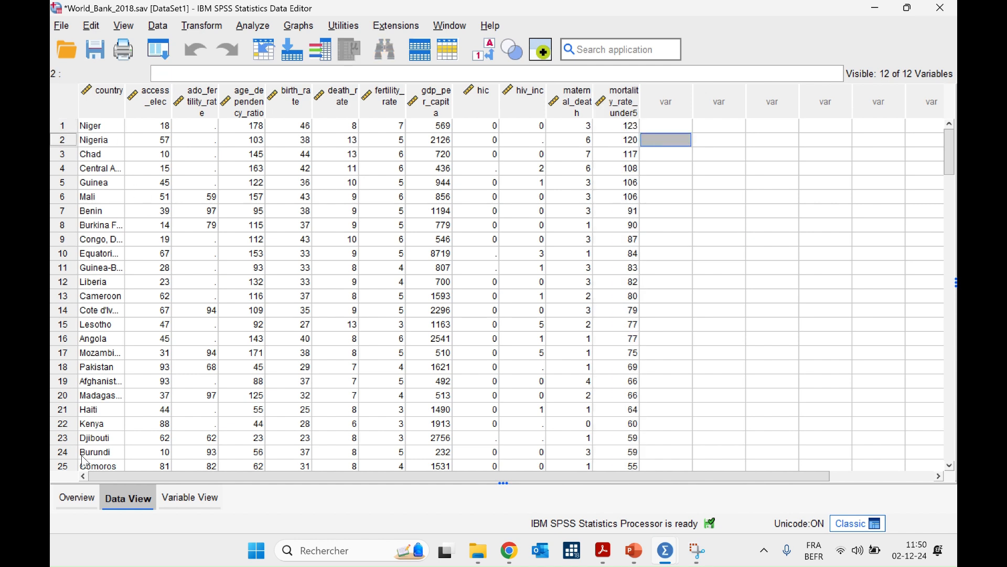
{"action": "left_click_drag", "start_coordinate": [622, 126], "coordinate": [615, 437]}
{"action": "left_click", "coordinate": [666, 382]}
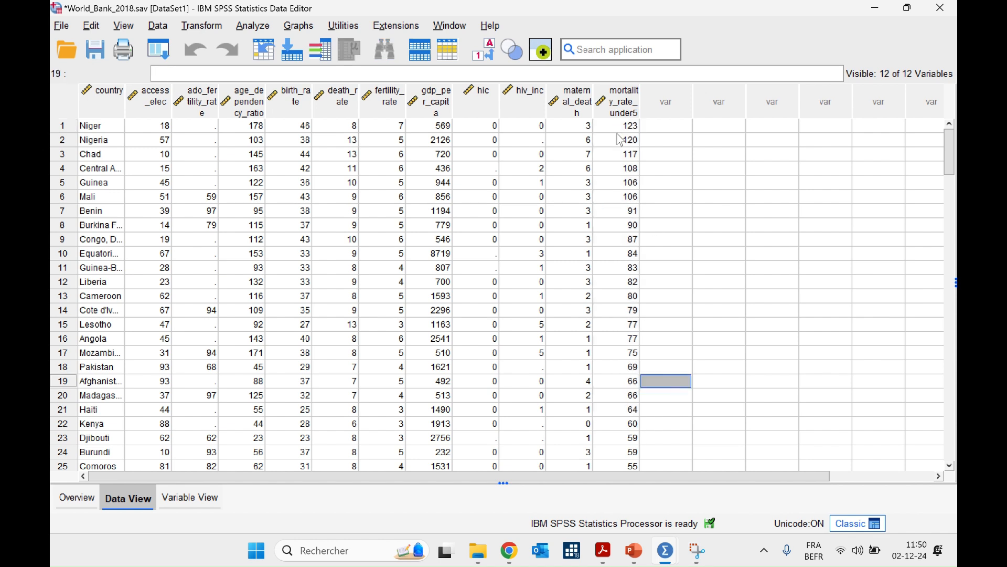
{"action": "left_click_drag", "start_coordinate": [620, 139], "coordinate": [97, 128]}
{"action": "left_click", "coordinate": [96, 140]}
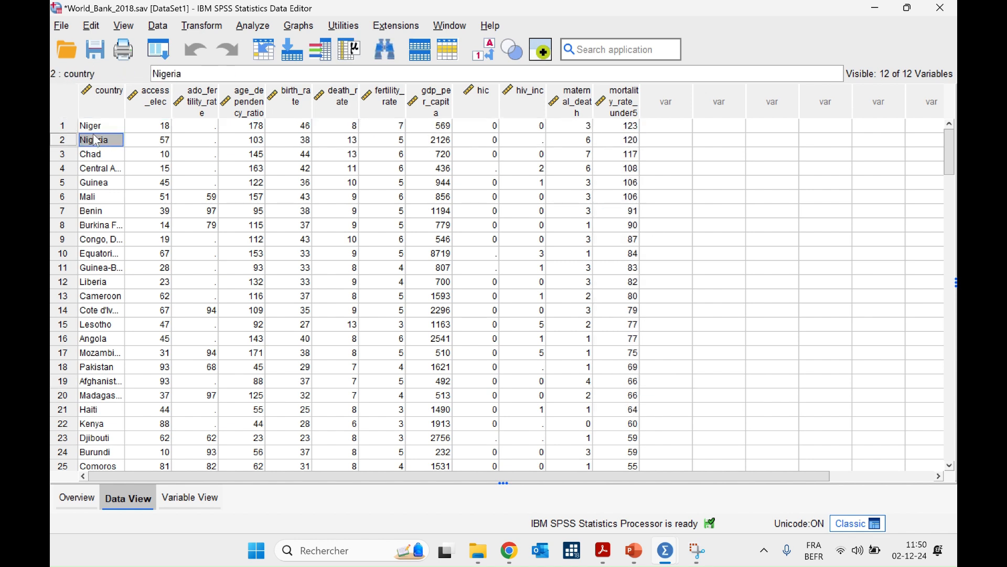
{"action": "left_click", "coordinate": [104, 127]}
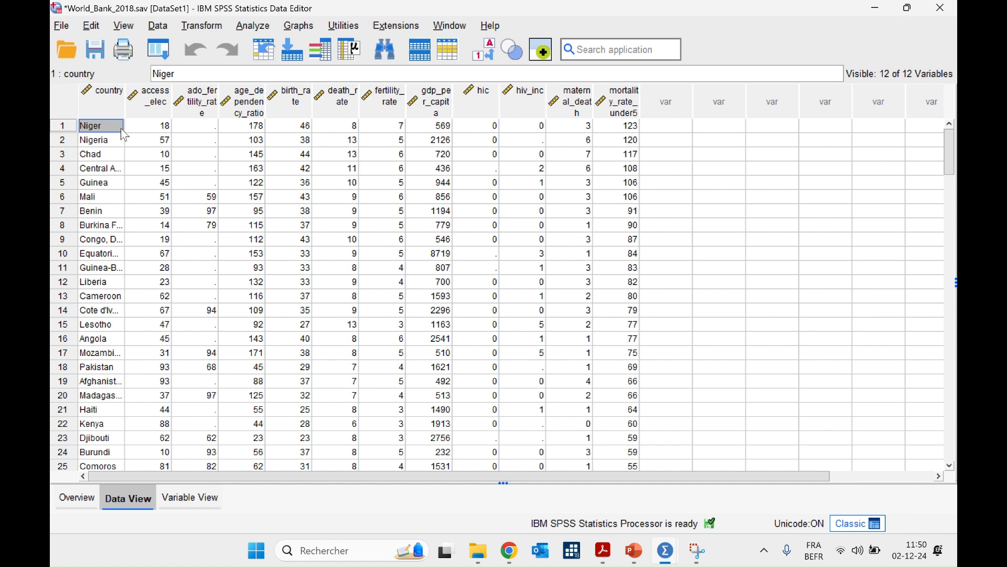
{"action": "left_click", "coordinate": [179, 142]}
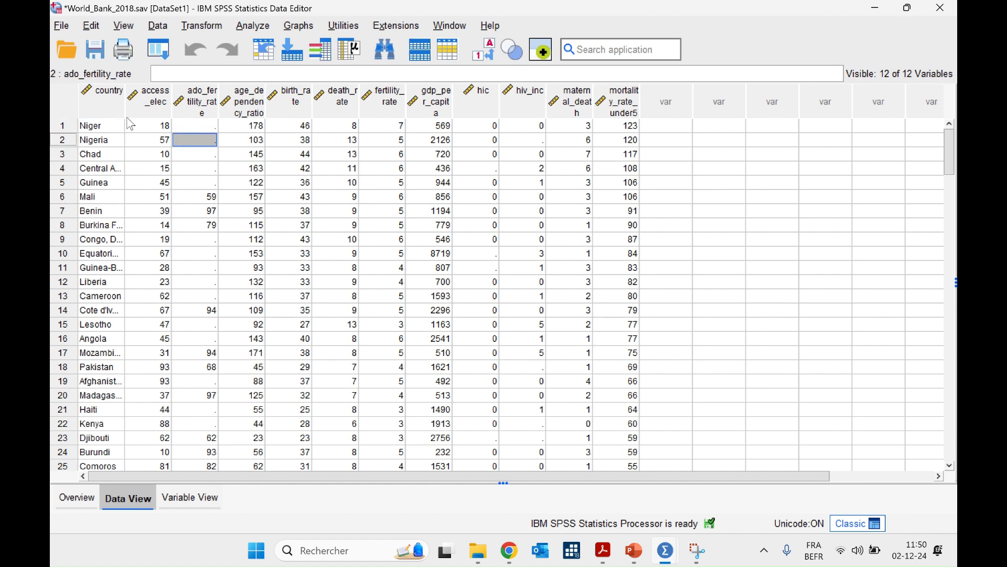
{"action": "scroll", "coordinate": [662, 284], "scroll_direction": "down", "scroll_amount": 2}
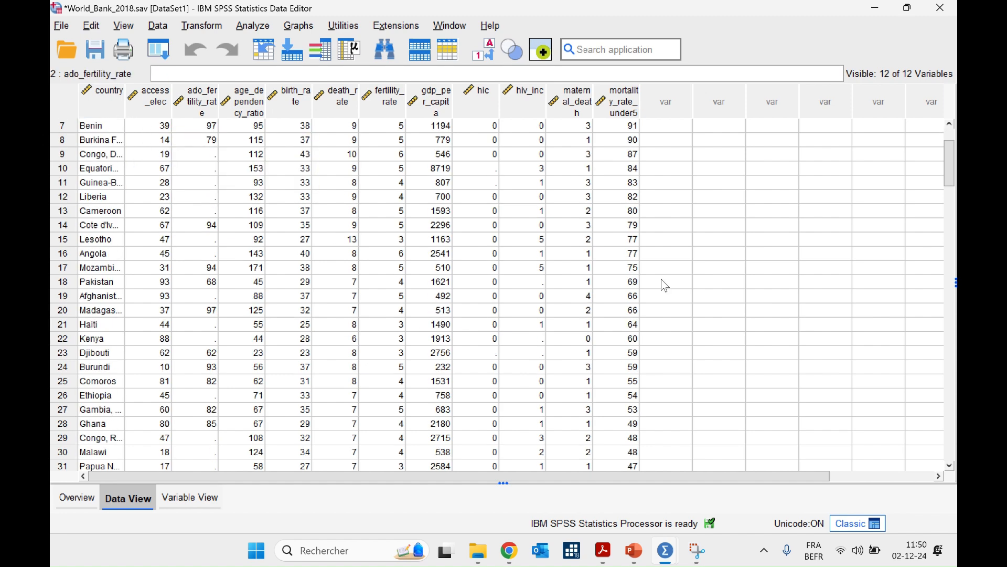
{"action": "scroll", "coordinate": [663, 283], "scroll_direction": "up", "scroll_amount": 2}
Step: Sort the data by gdp_per_capita in descending order and check which country comes first
{"action": "left_click", "coordinate": [427, 97]}
{"action": "right_click", "coordinate": [427, 96]}
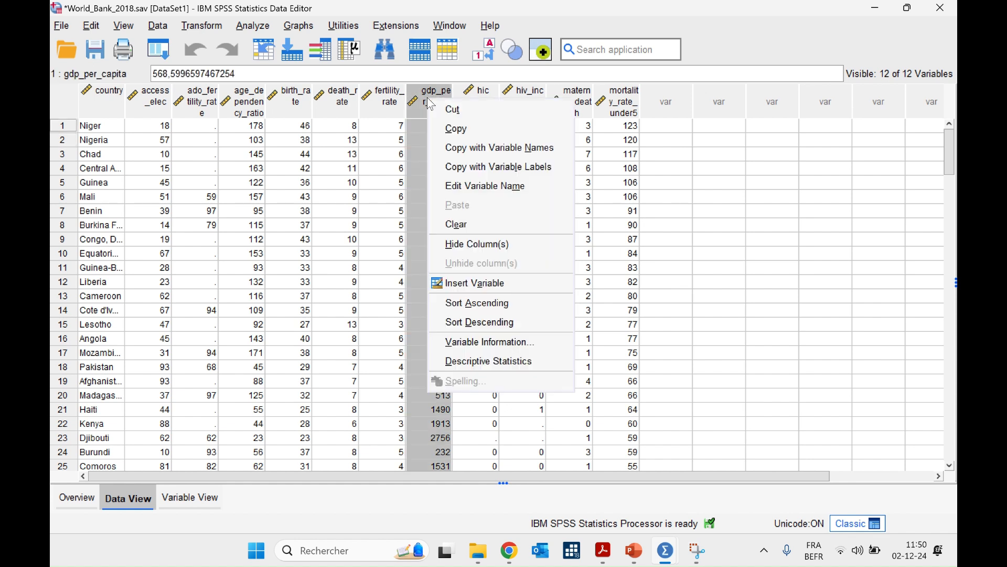
{"action": "left_click", "coordinate": [531, 322]}
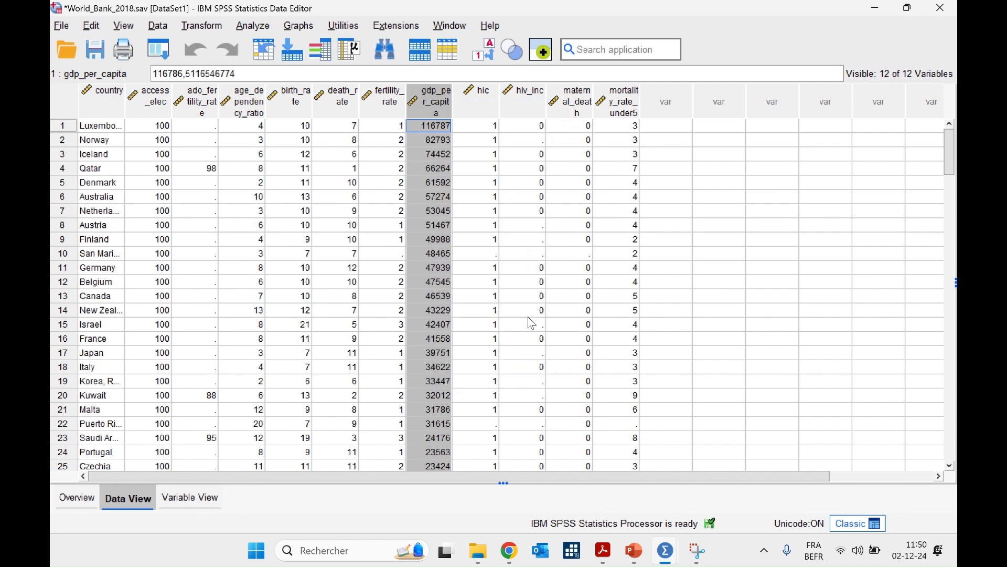
{"action": "left_click", "coordinate": [85, 128]}
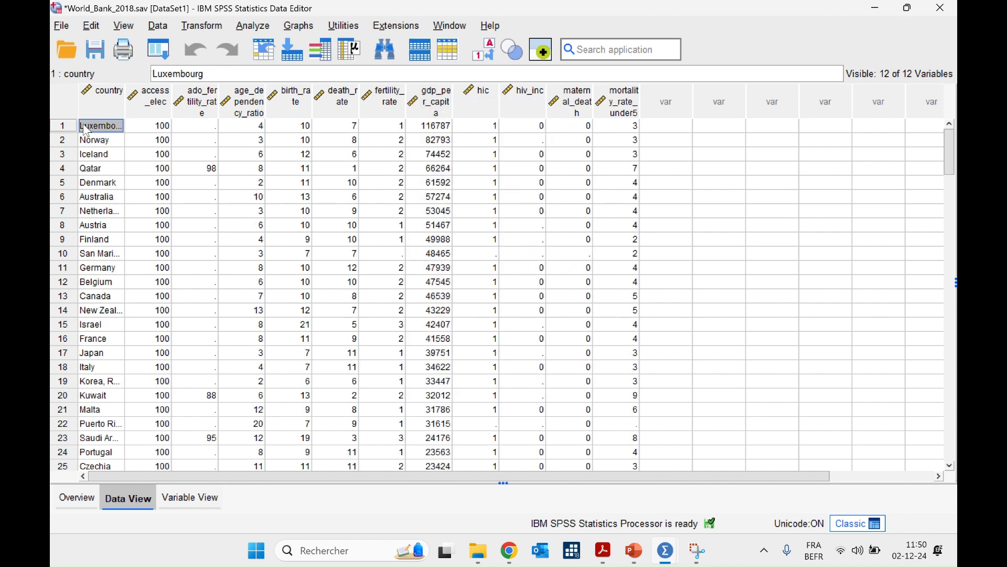
{"action": "left_click", "coordinate": [348, 183]}
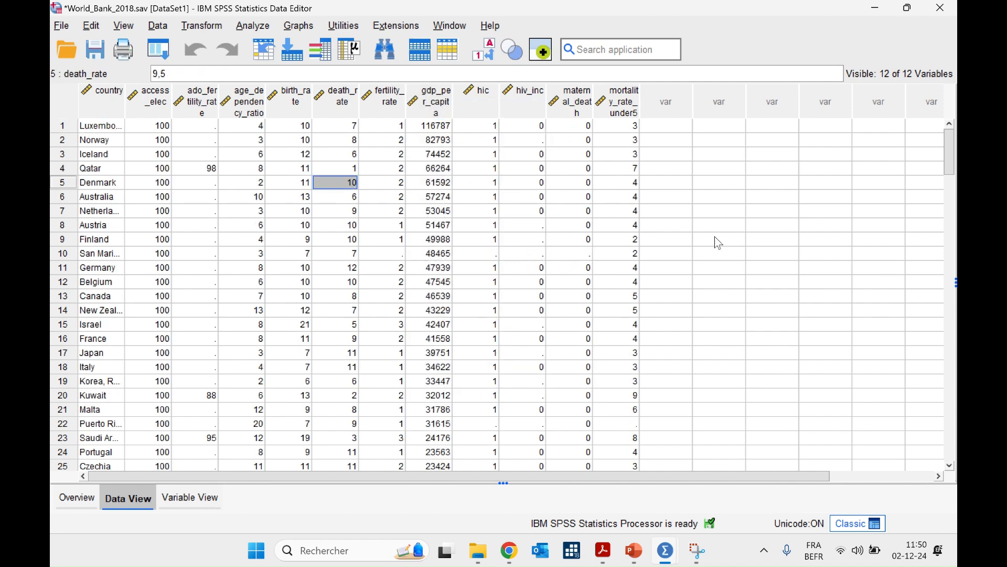
Step: Sort the dataset by country in ascending order
{"action": "left_click", "coordinate": [102, 103]}
{"action": "right_click", "coordinate": [102, 103]}
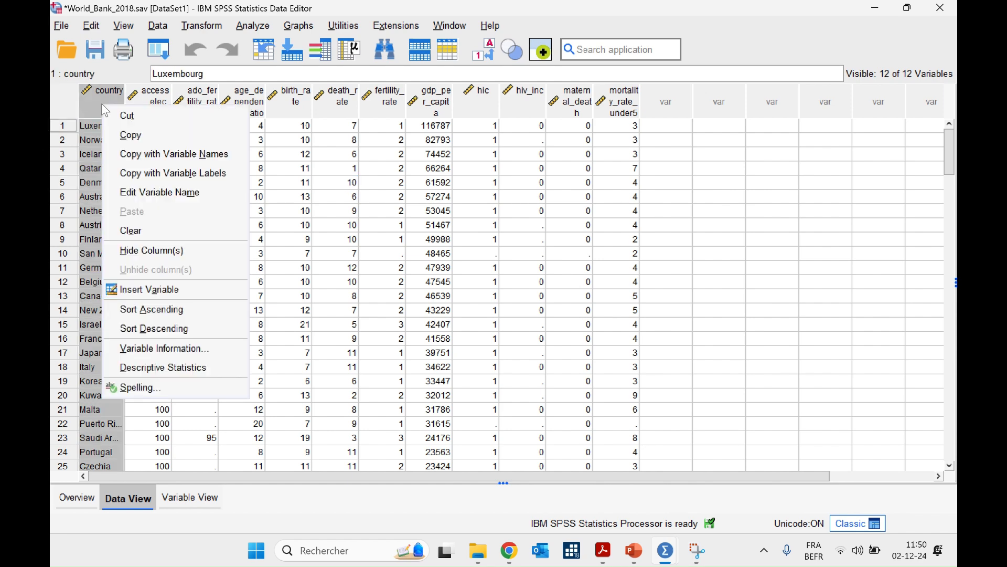
{"action": "left_click", "coordinate": [156, 310]}
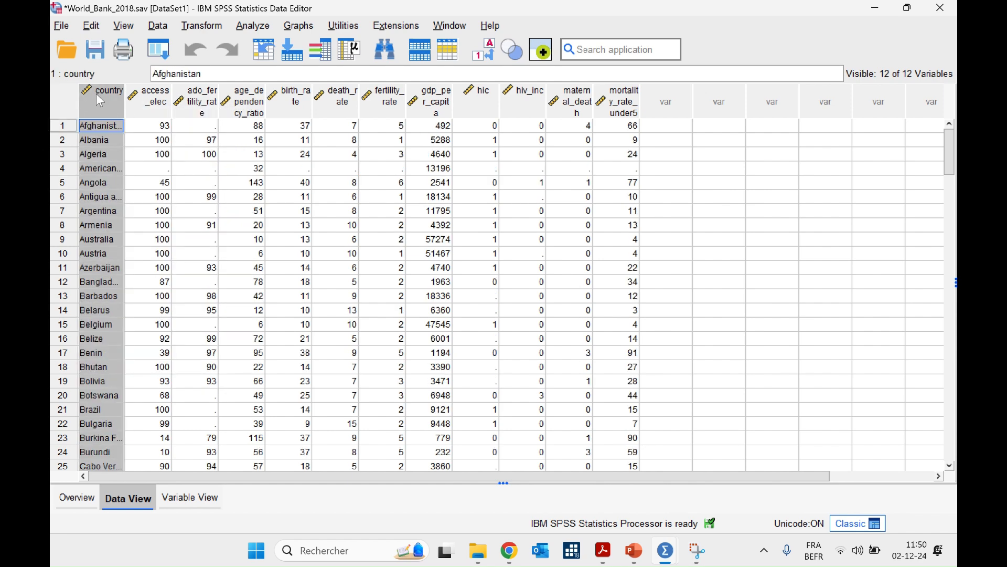
{"action": "left_click", "coordinate": [303, 211]}
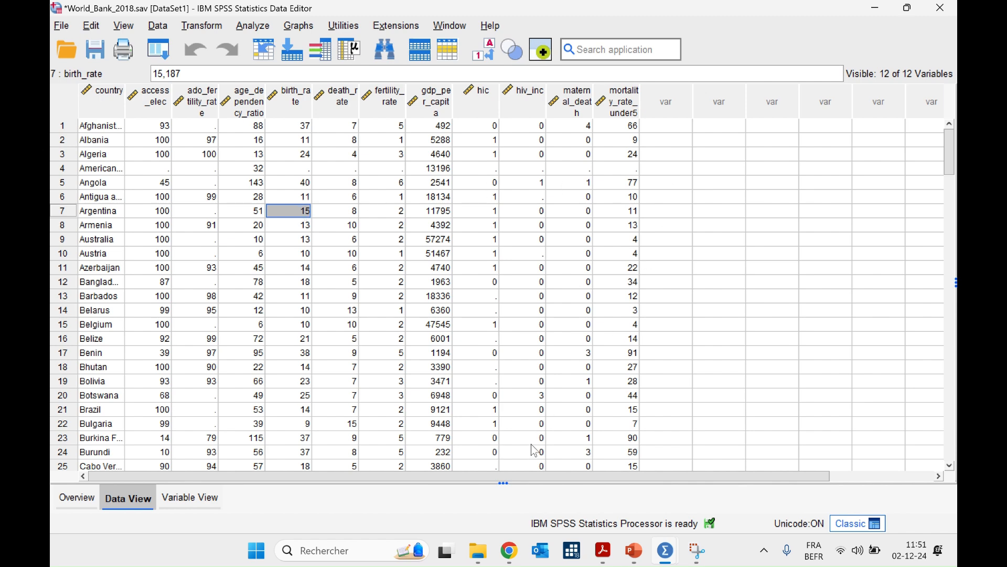
Step: Switch to Exercices TP8.pdf and read question 3.2 on grouping access_elec into three categories
{"action": "left_click", "coordinate": [517, 551]}
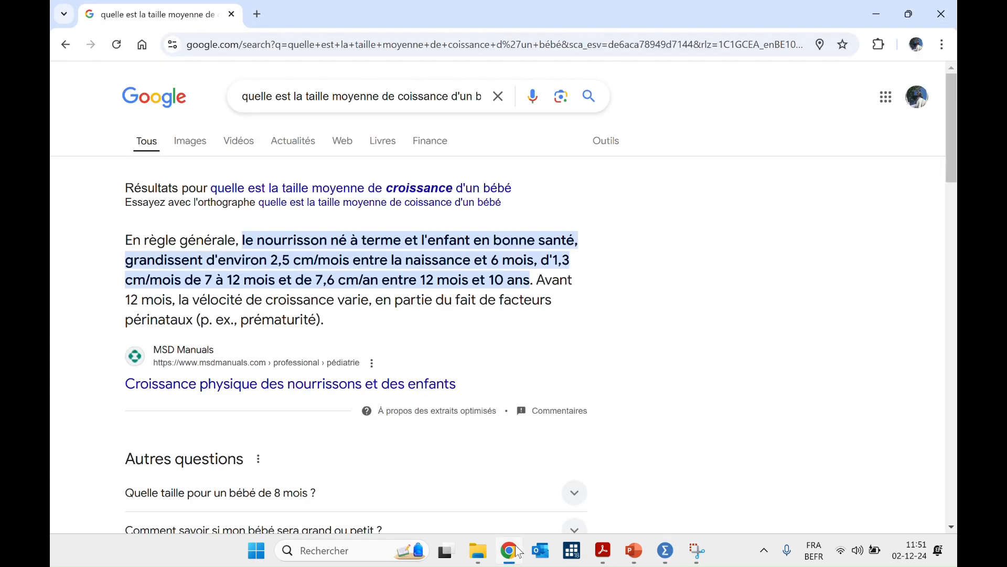
{"action": "left_click", "coordinate": [517, 550]}
{"action": "left_click", "coordinate": [634, 550]}
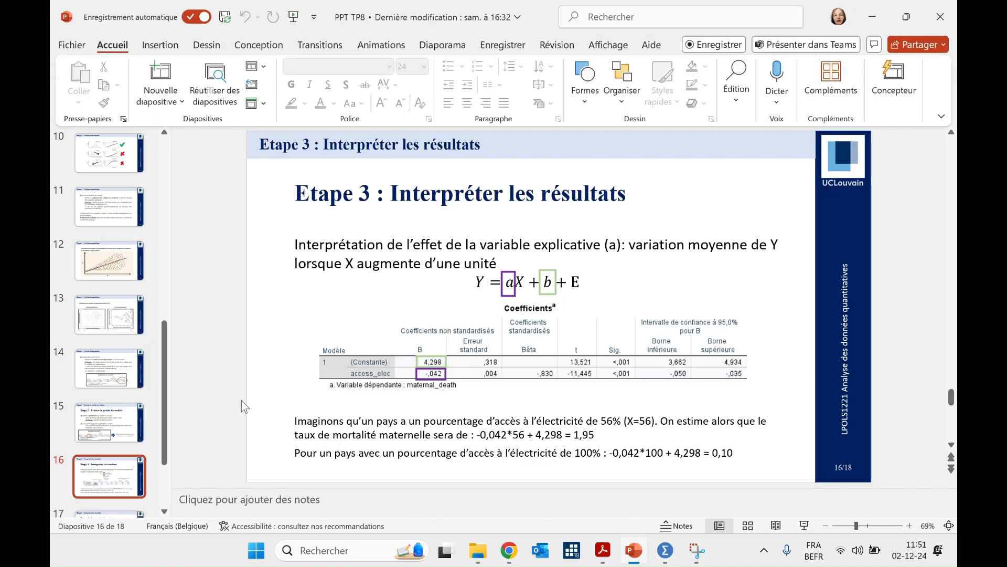
{"action": "left_click", "coordinate": [603, 550]}
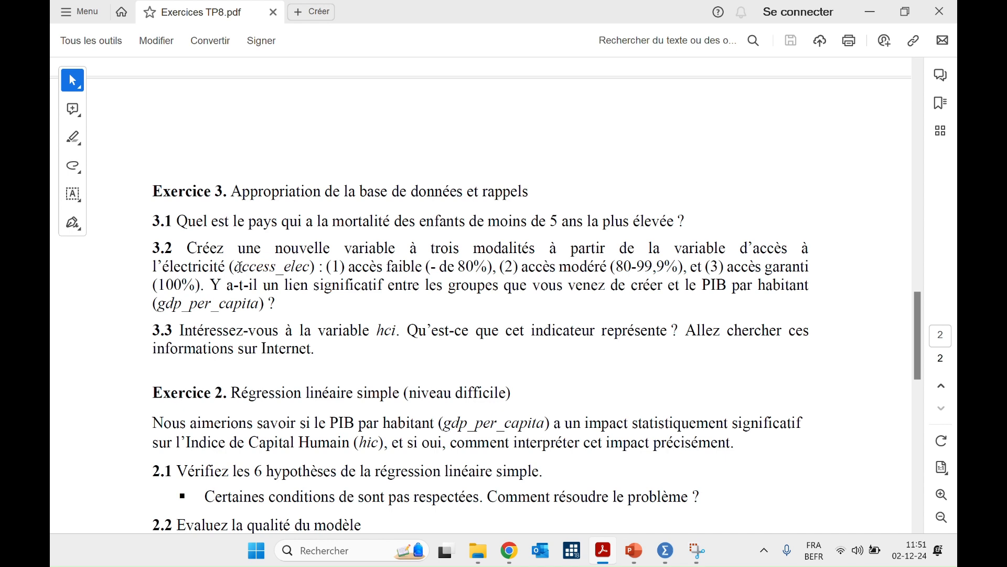
{"action": "left_click_drag", "start_coordinate": [242, 267], "coordinate": [297, 266]}
{"action": "left_click", "coordinate": [303, 265]}
Step: Switch to the SPSS Data Editor and start Recode into Different Variables with access_elec as the input variable
{"action": "mouse_move", "coordinate": [665, 550]}
{"action": "left_click", "coordinate": [755, 467]}
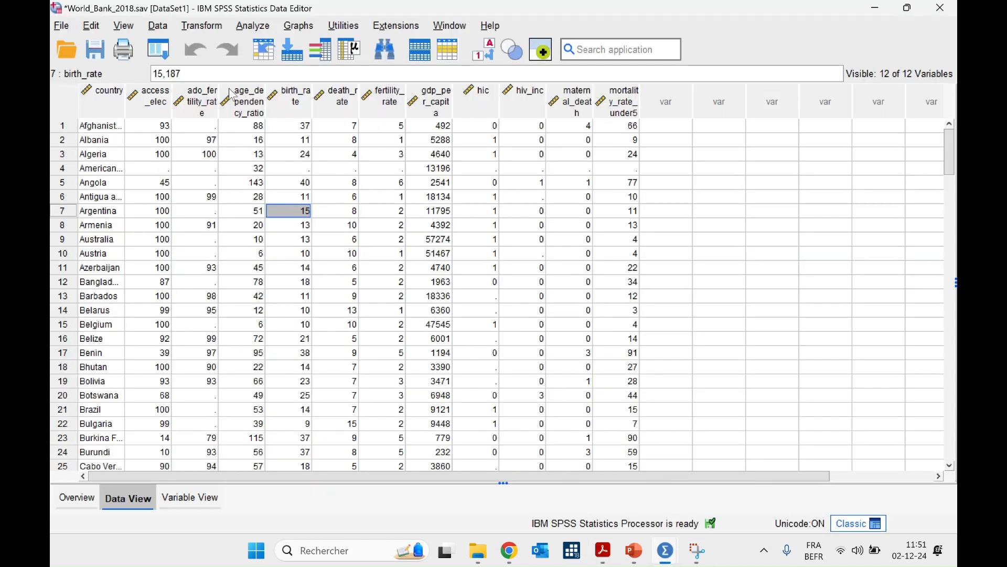
{"action": "left_click", "coordinate": [202, 27]}
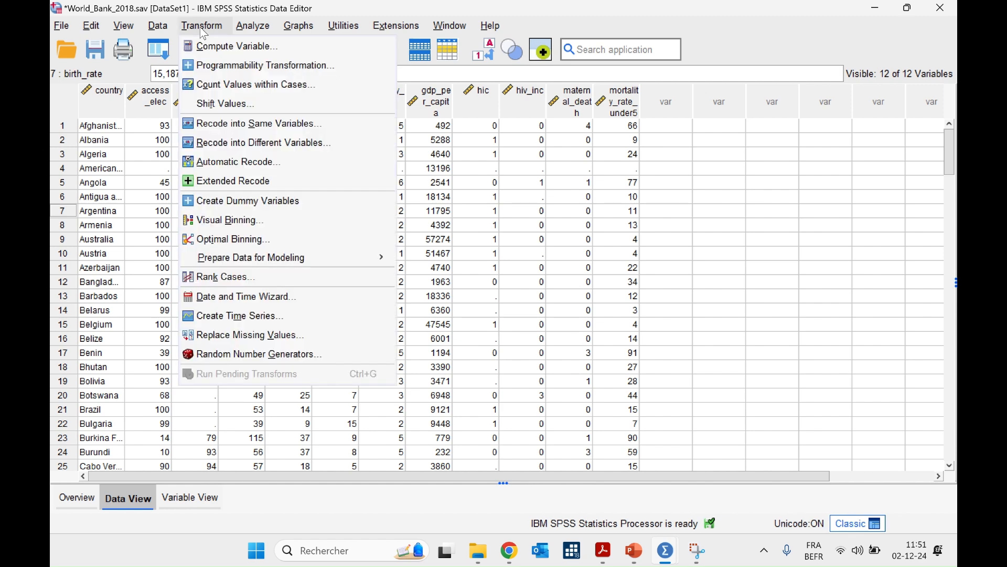
{"action": "left_click", "coordinate": [283, 143]}
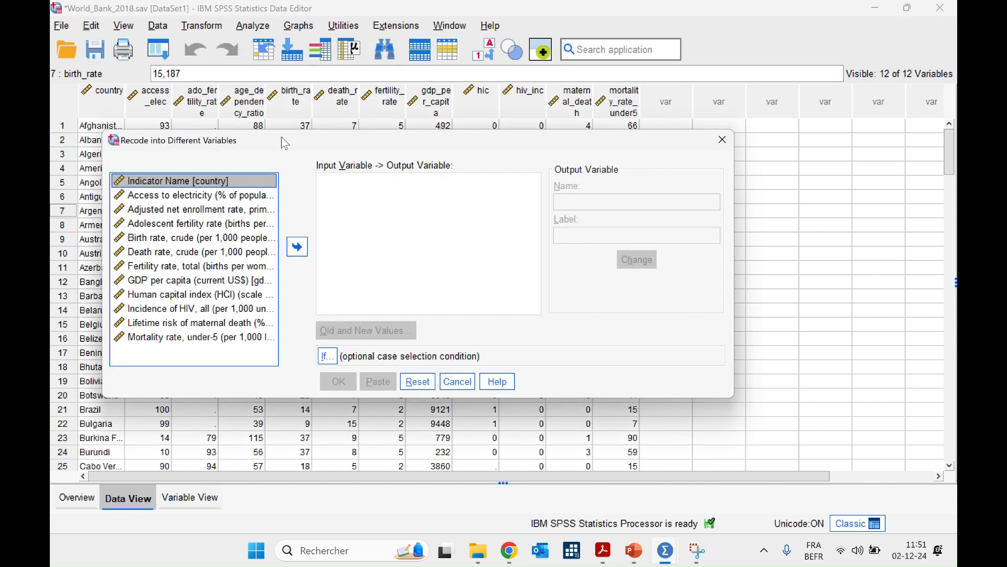
{"action": "left_click", "coordinate": [174, 195]}
{"action": "left_click", "coordinate": [297, 247]}
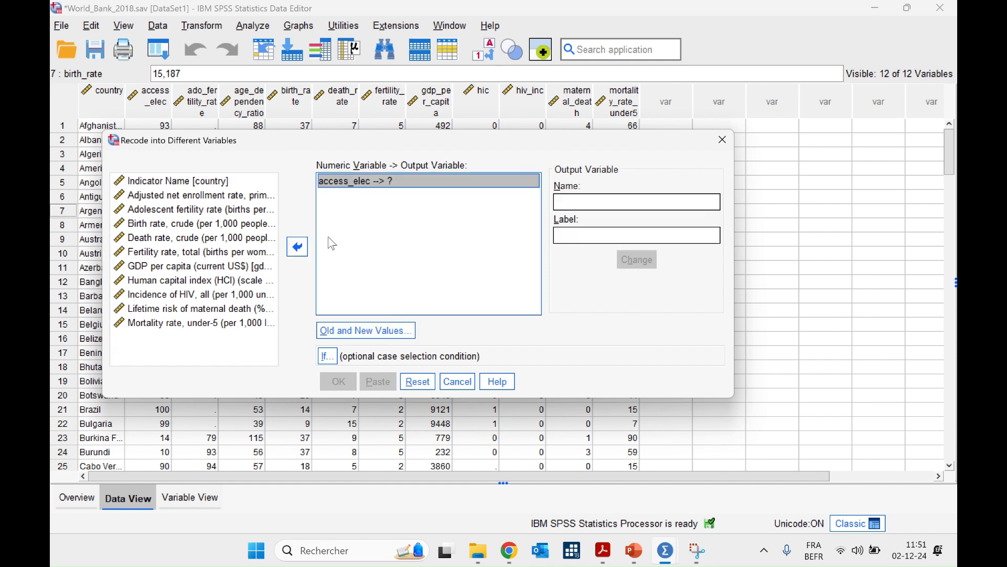
{"action": "left_click", "coordinate": [582, 203]}
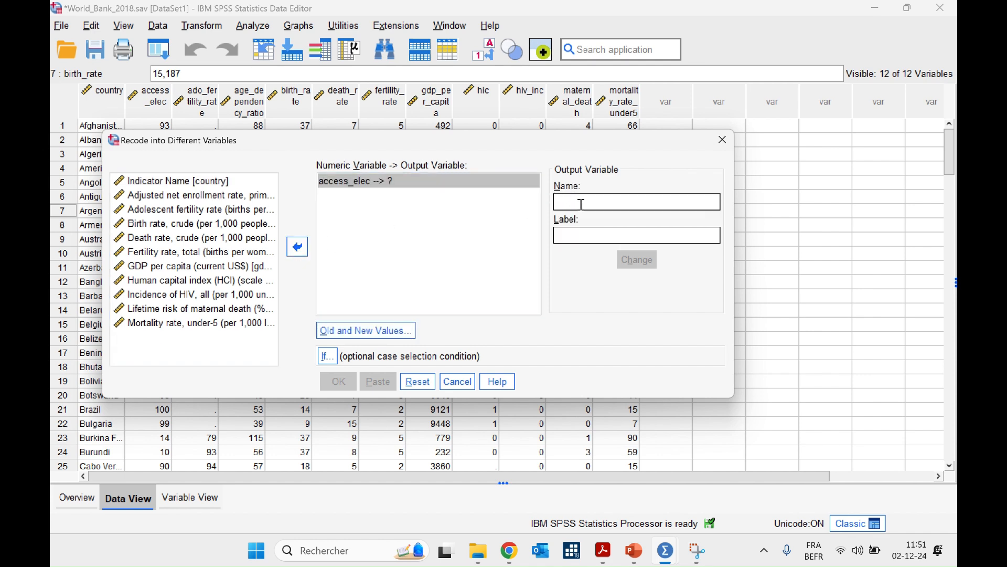
Step: Name the output variable elec_cat with the label "Niveau d'accès à l'électricité", apply it, and open its old and new values settings
{"action": "type", "text": "elec"}
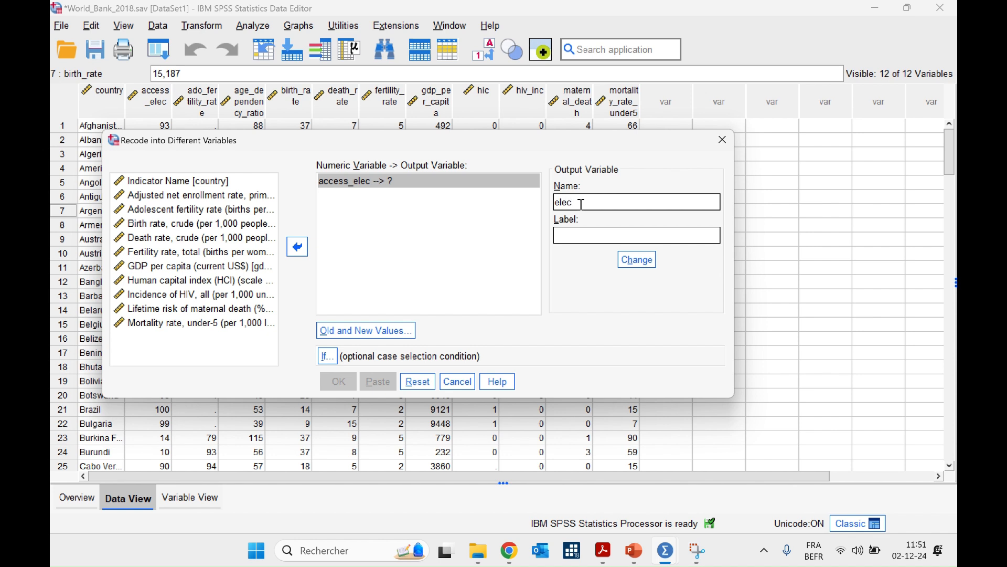
{"action": "type", "text": "-"}
{"action": "type", "text": "_cat"}
{"action": "left_click", "coordinate": [586, 234]}
{"action": "type", "text": "Niveau d'accès à l'éle"}
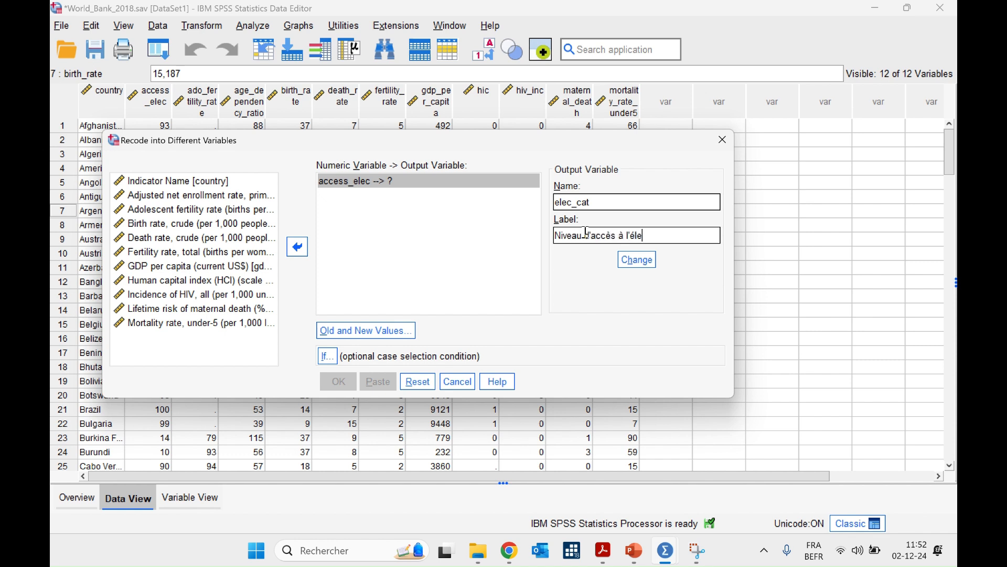
{"action": "type", "text": "ctricité&"}
{"action": "left_click", "coordinate": [636, 270]}
{"action": "left_click", "coordinate": [367, 334]}
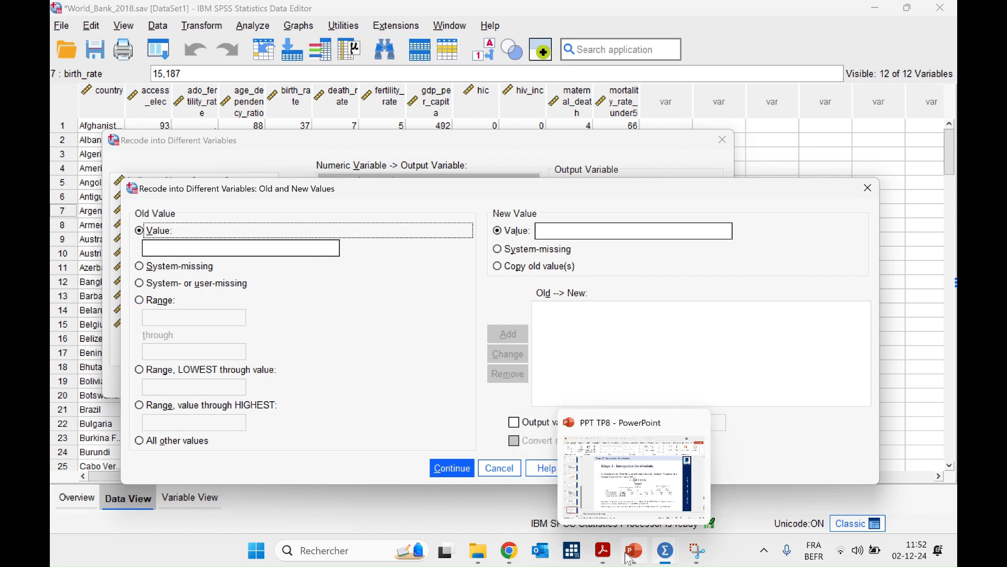
Step: Review the three electricity access categories described in exercise 3.2 of Exercices TP8.pdf in the PDF reader, and return to the SPSS recode settings
{"action": "left_click", "coordinate": [592, 475]}
{"action": "left_click", "coordinate": [603, 550]}
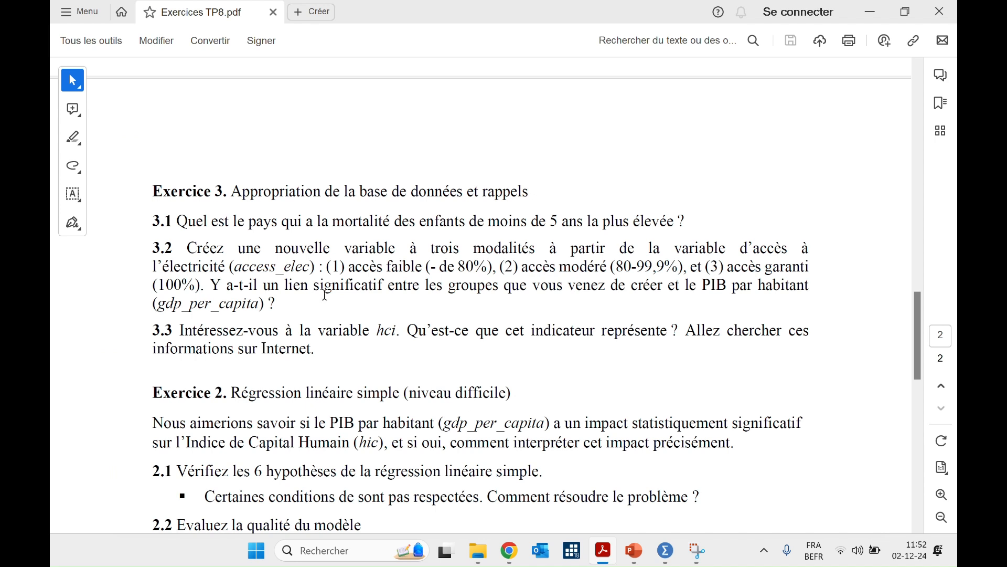
{"action": "left_click_drag", "start_coordinate": [326, 266], "coordinate": [491, 267]}
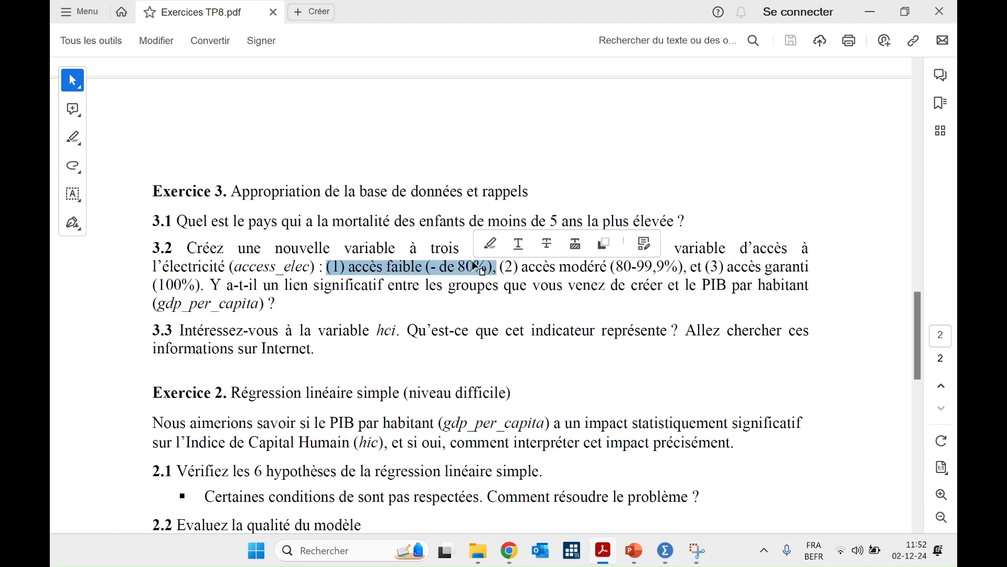
{"action": "left_click", "coordinate": [478, 267]}
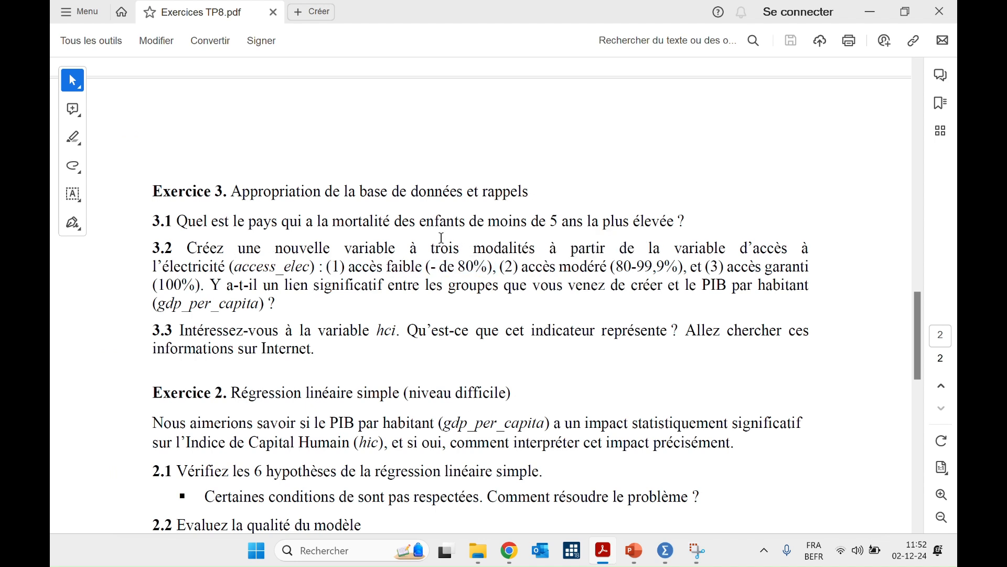
{"action": "left_click_drag", "start_coordinate": [435, 267], "coordinate": [484, 270]}
{"action": "left_click", "coordinate": [484, 270]}
{"action": "left_click", "coordinate": [665, 551]}
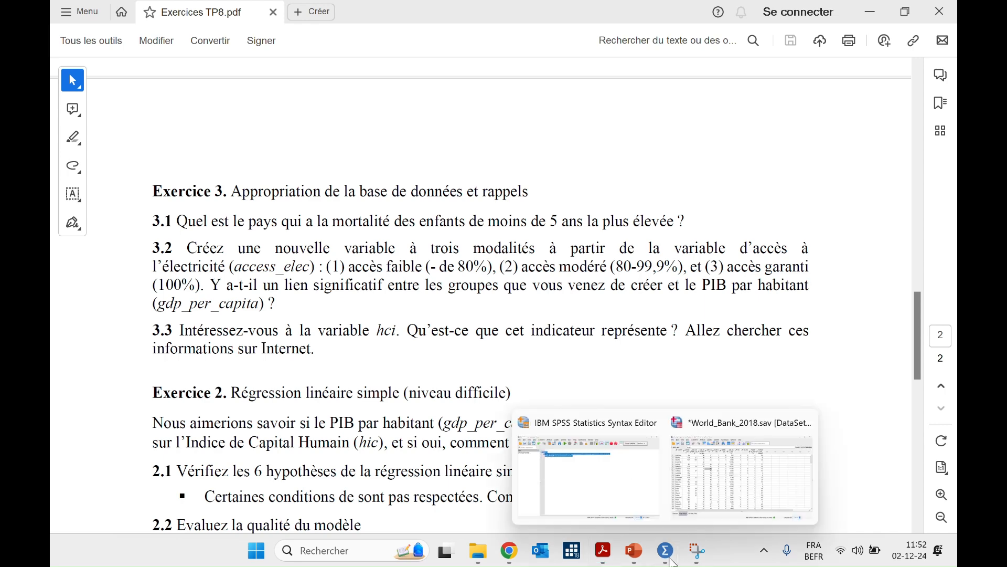
{"action": "left_click", "coordinate": [707, 490]}
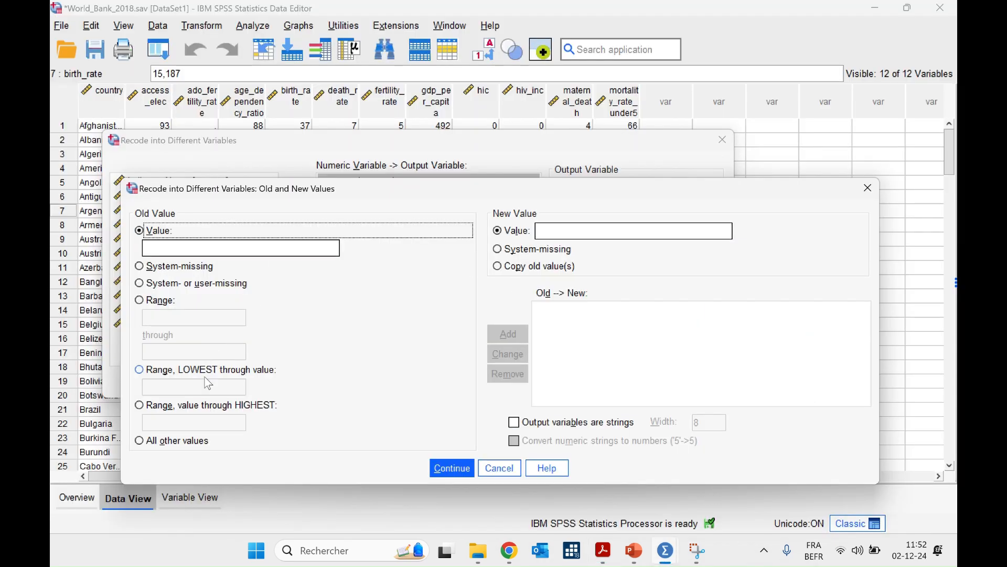
Step: Add a recoding rule that turns the range from the lowest value through 80 into the new value 1
{"action": "left_click", "coordinate": [190, 370]}
{"action": "left_click", "coordinate": [185, 384]}
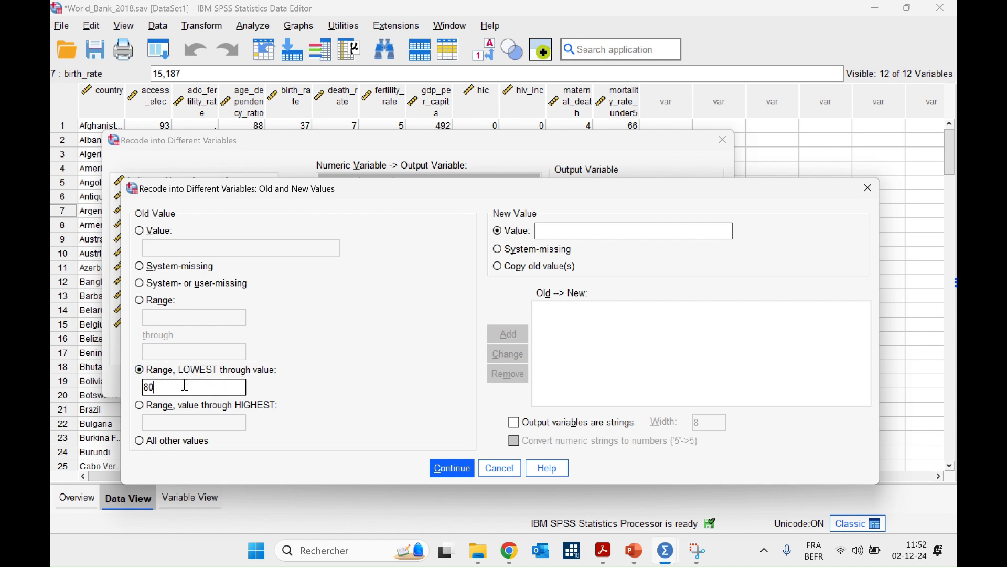
{"action": "left_click", "coordinate": [575, 236]}
{"action": "type", "text": "1"}
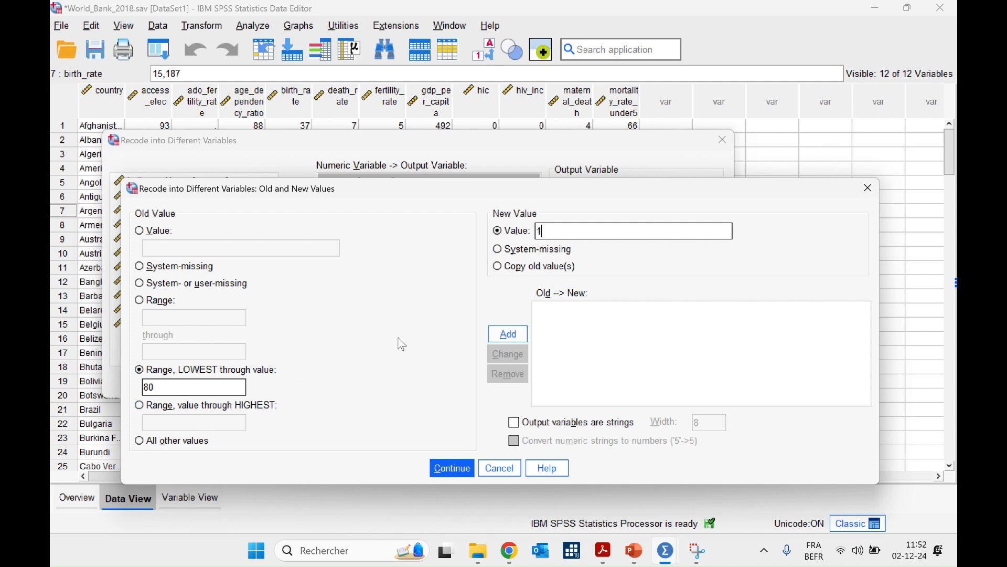
{"action": "left_click", "coordinate": [509, 347]}
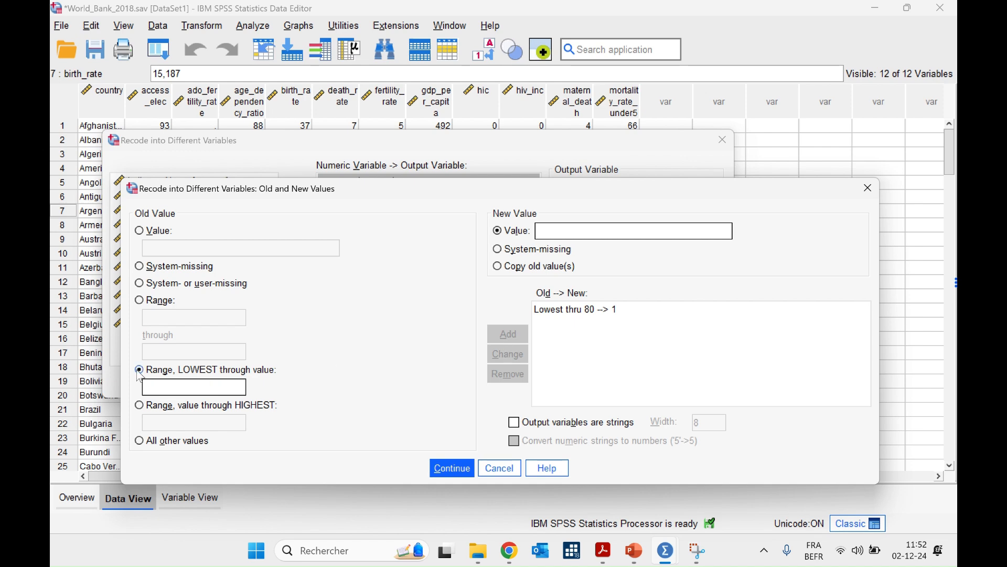
Step: Check the moderate access bounds in the exercise PDF and add an SPSS rule recoding the range 80 through 99,9 into 2
{"action": "left_click", "coordinate": [510, 557]}
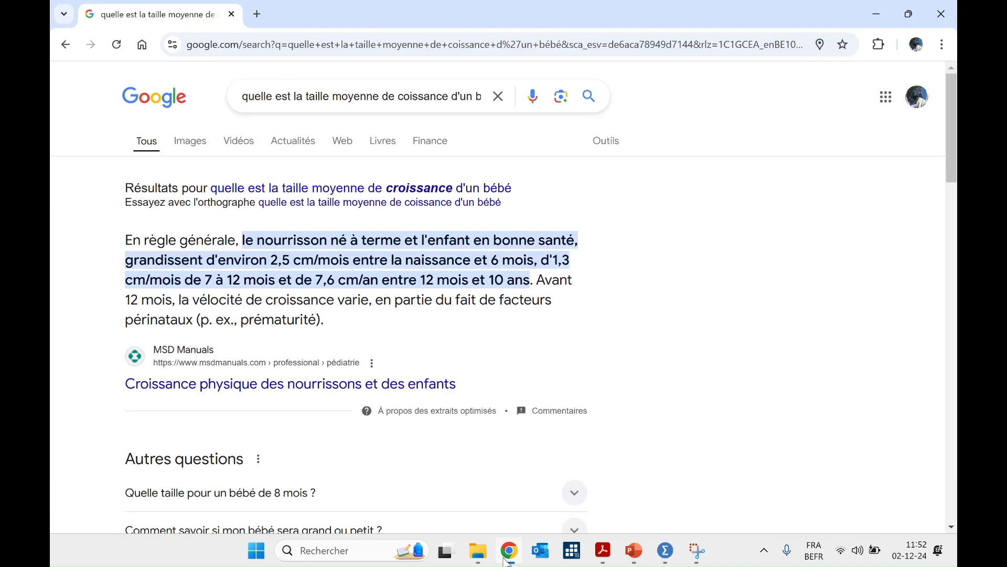
{"action": "left_click", "coordinate": [510, 558]}
{"action": "left_click", "coordinate": [604, 552]}
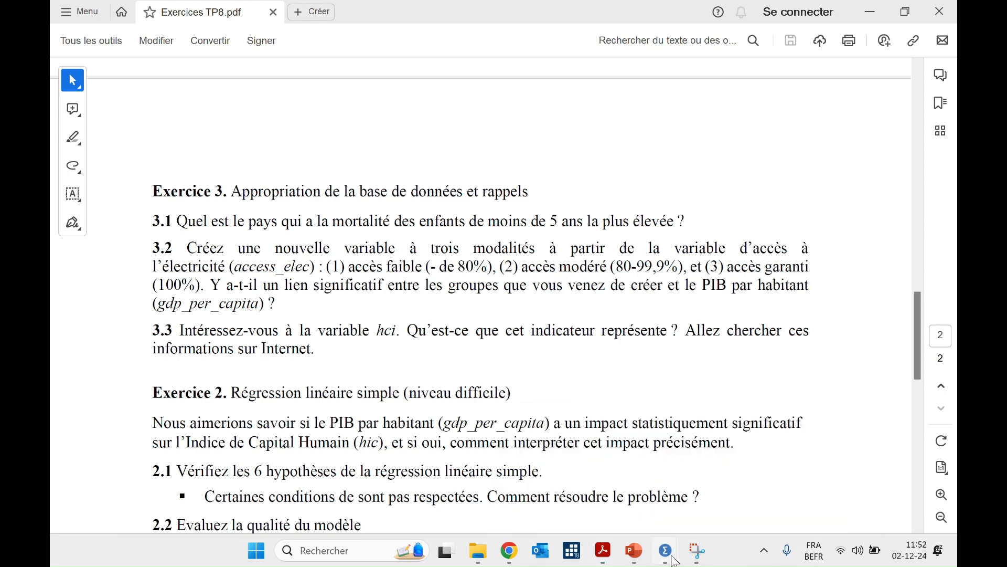
{"action": "mouse_move", "coordinate": [675, 561]}
{"action": "left_click", "coordinate": [741, 467]}
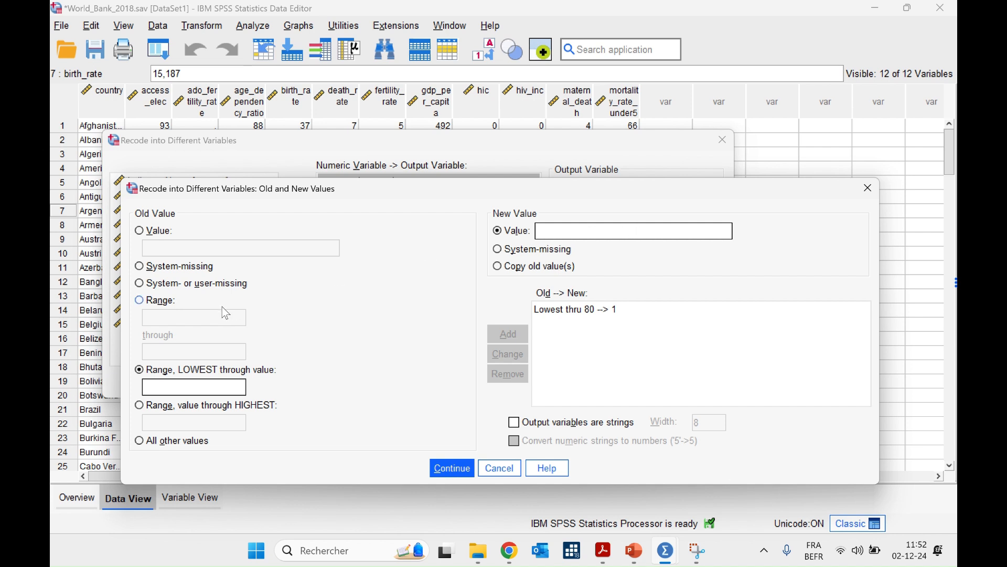
{"action": "left_click", "coordinate": [147, 304]}
{"action": "left_click", "coordinate": [169, 316]}
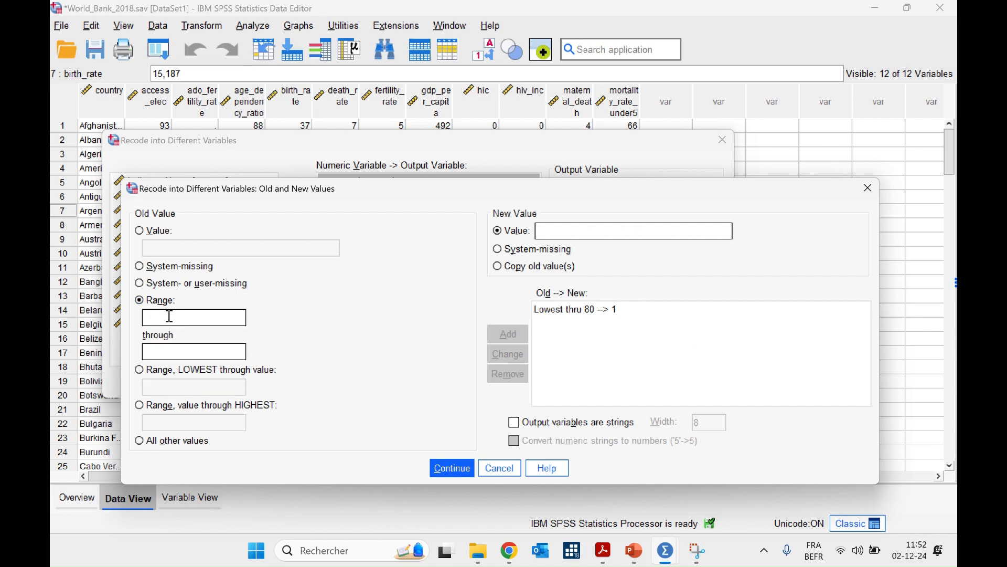
{"action": "left_click", "coordinate": [161, 352]}
{"action": "type", "text": "99,9"}
{"action": "left_click", "coordinate": [560, 226]}
{"action": "type", "text": "2"}
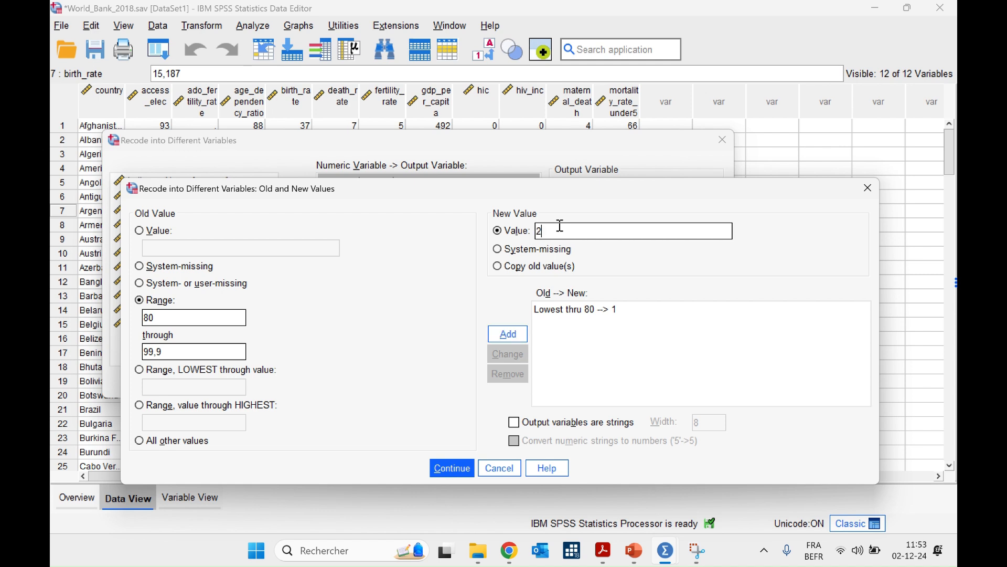
{"action": "left_click", "coordinate": [508, 340]}
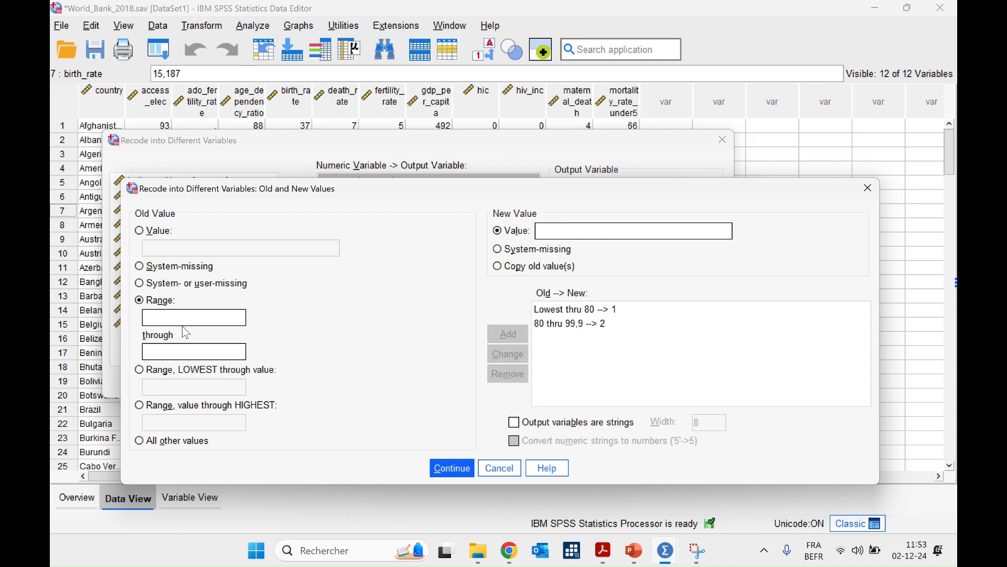
Step: Add a recoding rule that turns the single old value 100 into the new value 3
{"action": "left_click", "coordinate": [141, 231]}
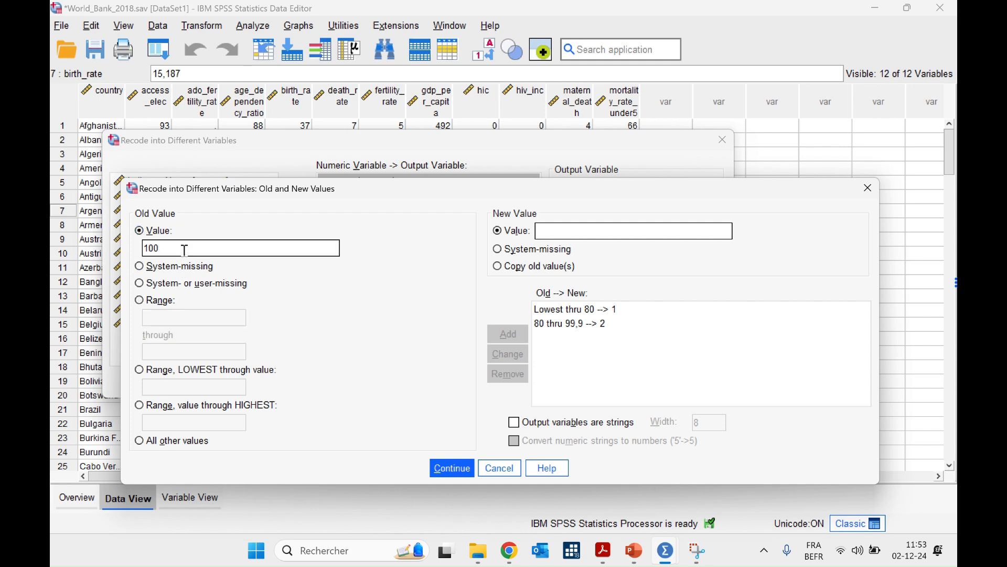
{"action": "left_click", "coordinate": [600, 231]}
{"action": "type", "text": "3"}
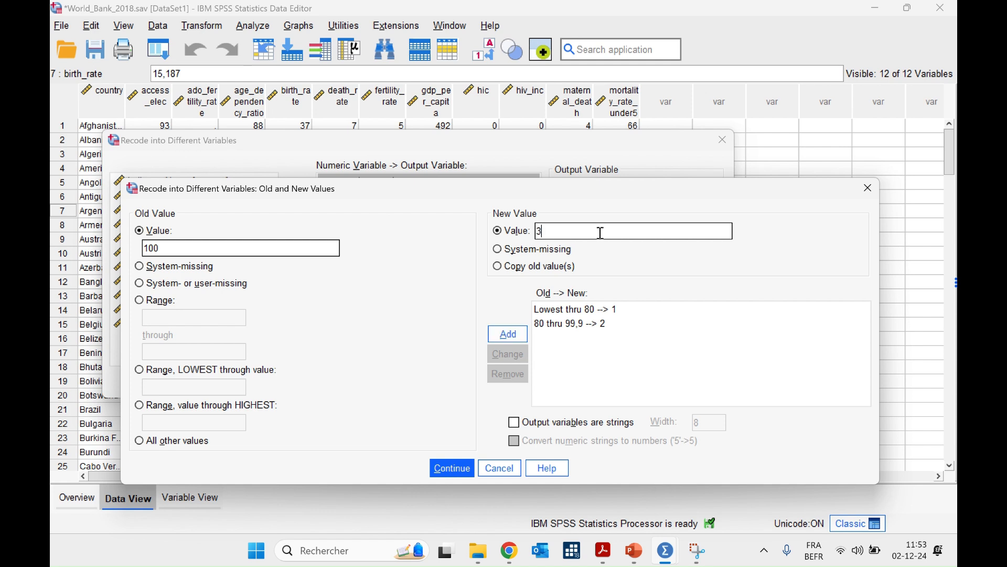
{"action": "left_click", "coordinate": [507, 334]}
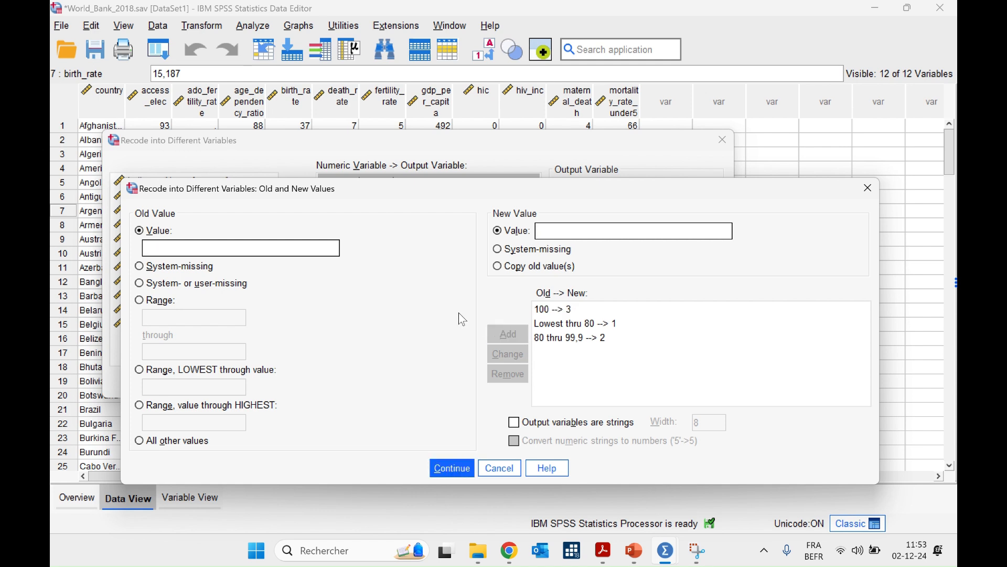
Step: Add a rule recoding system- or user-missing values as system-missing, and accept the set of old and new values
{"action": "left_click", "coordinate": [225, 284]}
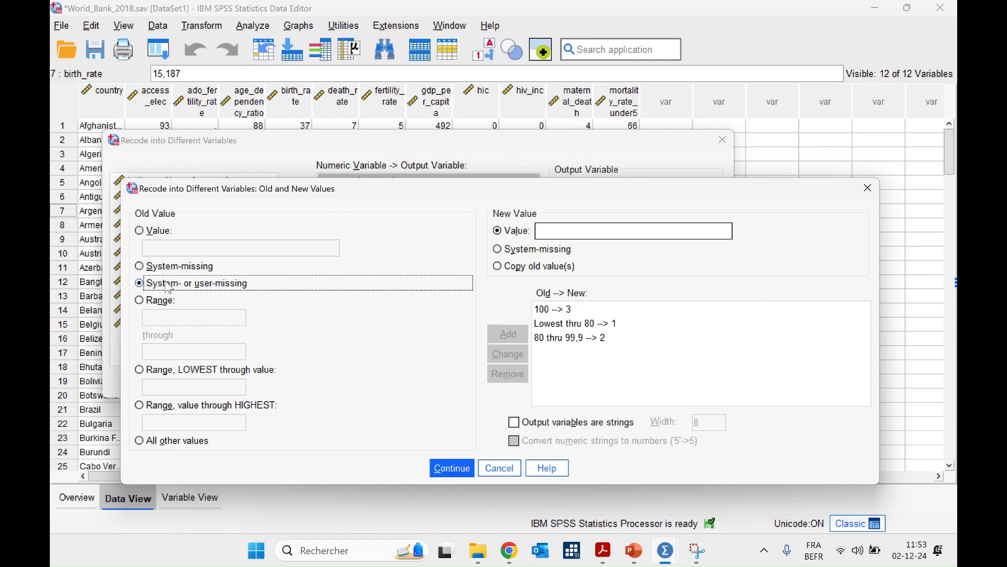
{"action": "left_click", "coordinate": [542, 254]}
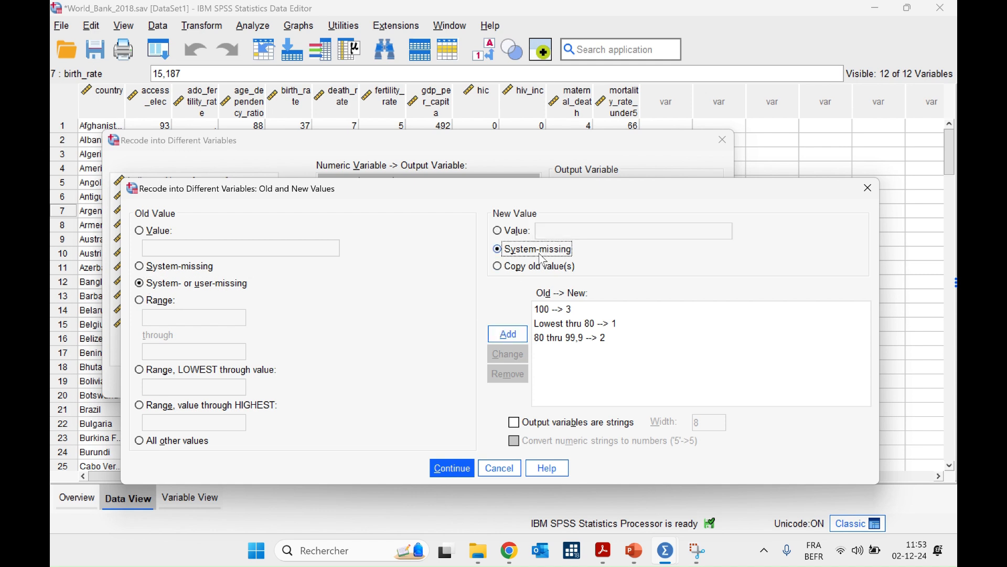
{"action": "left_click", "coordinate": [517, 339]}
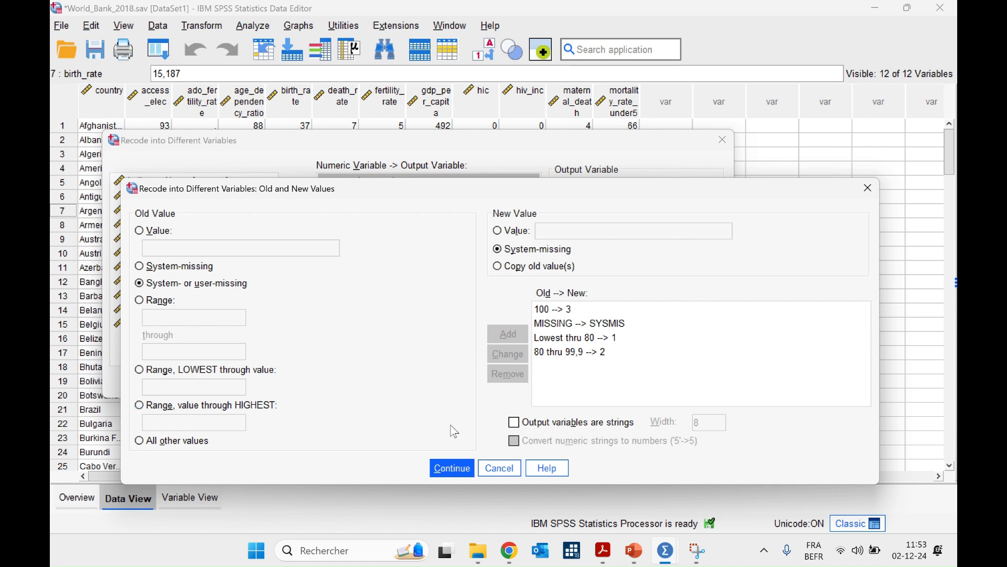
{"action": "left_click", "coordinate": [451, 469]}
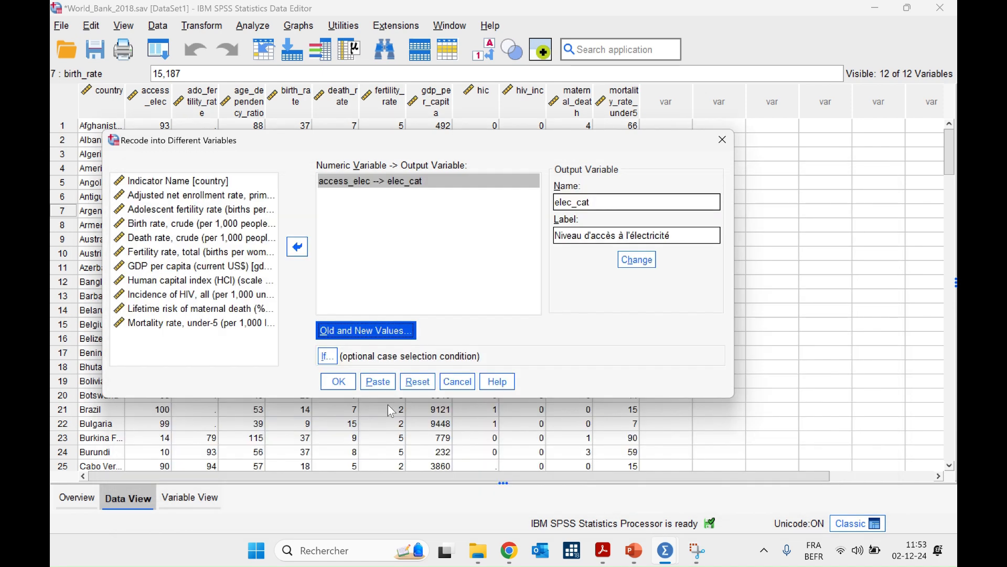
Step: Paste the recode commands into the syntax window and run the block from DATASET ACTIVATE through EXECUTE
{"action": "left_click", "coordinate": [386, 383]}
{"action": "left_click", "coordinate": [665, 549]}
{"action": "left_click", "coordinate": [613, 478]}
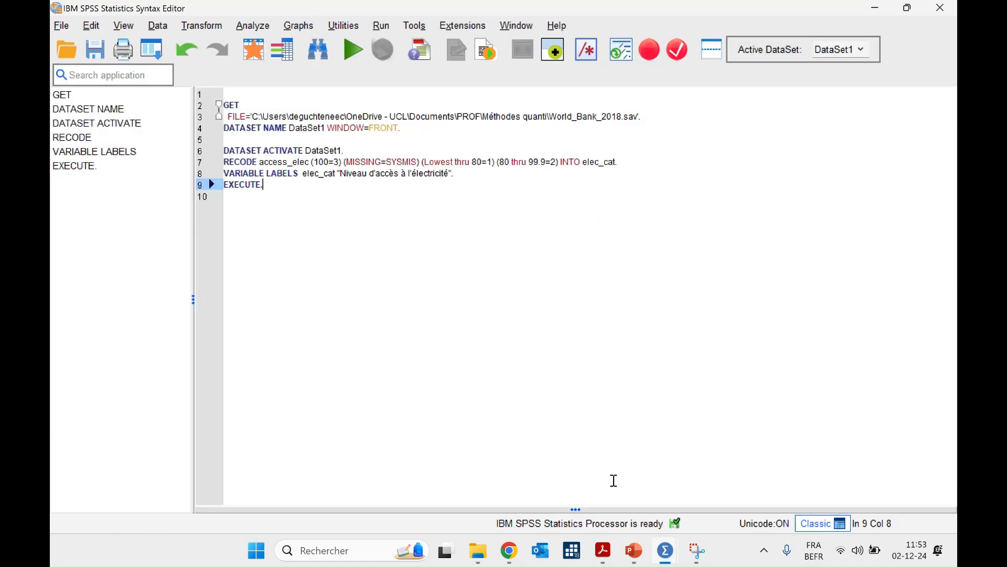
{"action": "left_click_drag", "start_coordinate": [314, 207], "coordinate": [226, 152]}
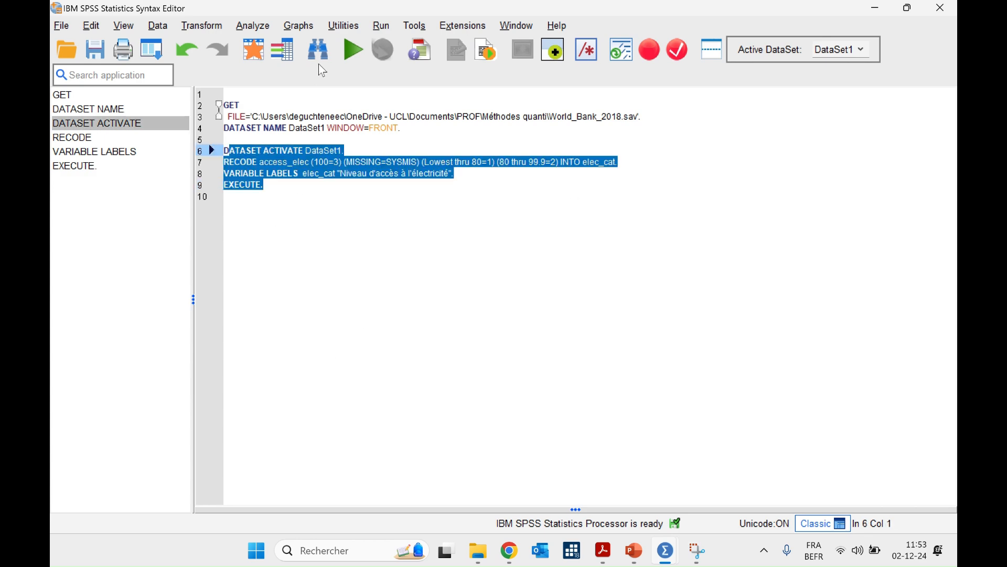
{"action": "left_click", "coordinate": [353, 49]}
Step: Inspect the recoded values of the new elec_cat column in the World_Bank_2018 data
{"action": "mouse_move", "coordinate": [662, 547]}
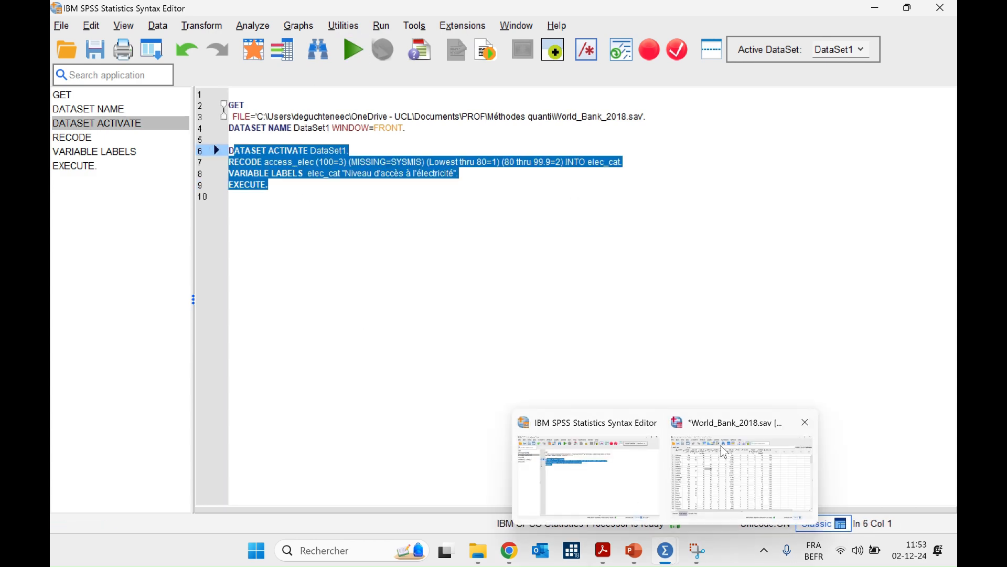
{"action": "left_click", "coordinate": [771, 462]}
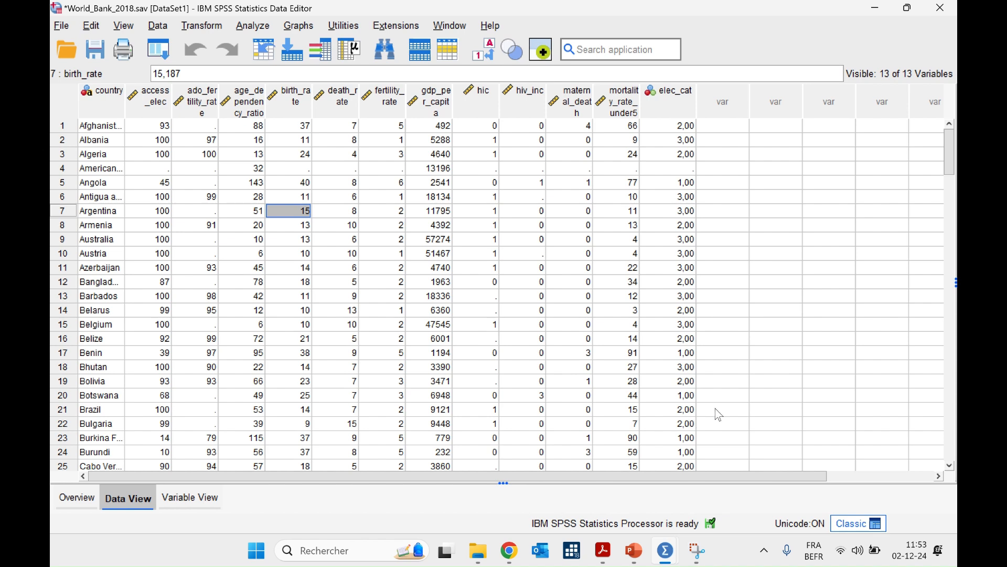
{"action": "scroll", "coordinate": [804, 345], "scroll_direction": "right", "scroll_amount": 3}
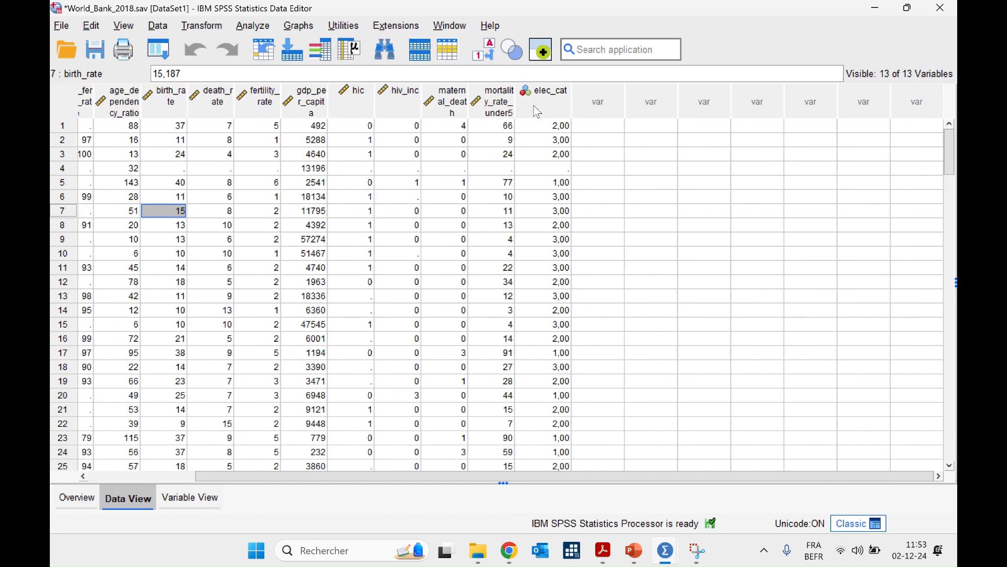
{"action": "left_click_drag", "start_coordinate": [548, 129], "coordinate": [552, 396]}
{"action": "left_click", "coordinate": [662, 326]}
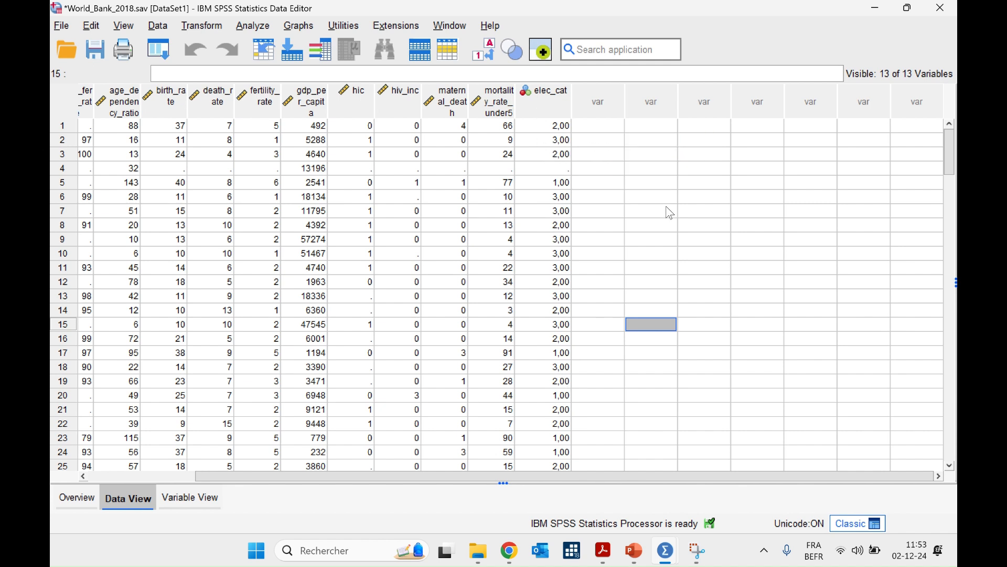
Step: Start defining variable properties and scan the variable "Niveau d'accès à l'électricité" for its values
{"action": "left_click", "coordinate": [160, 27]}
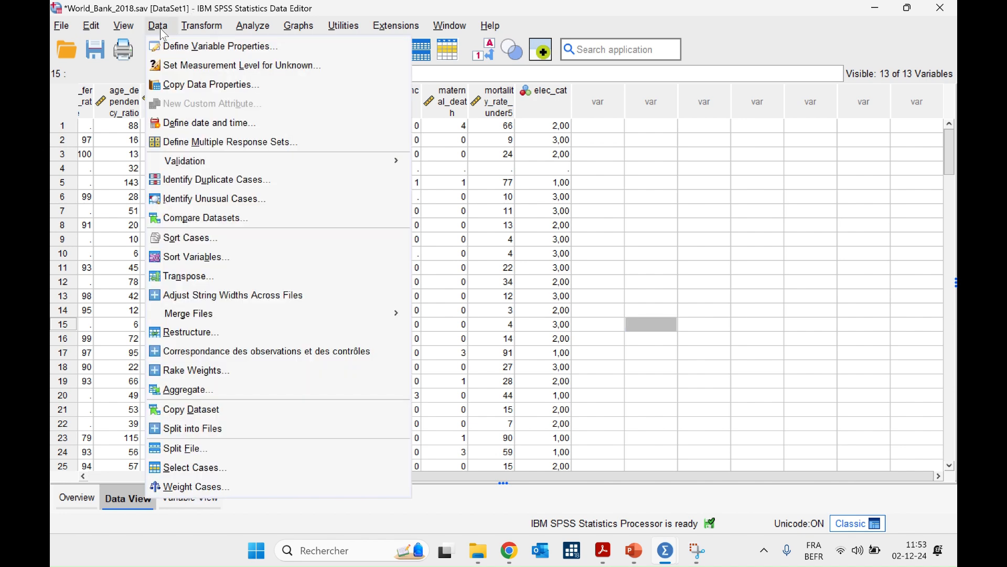
{"action": "left_click", "coordinate": [183, 47]}
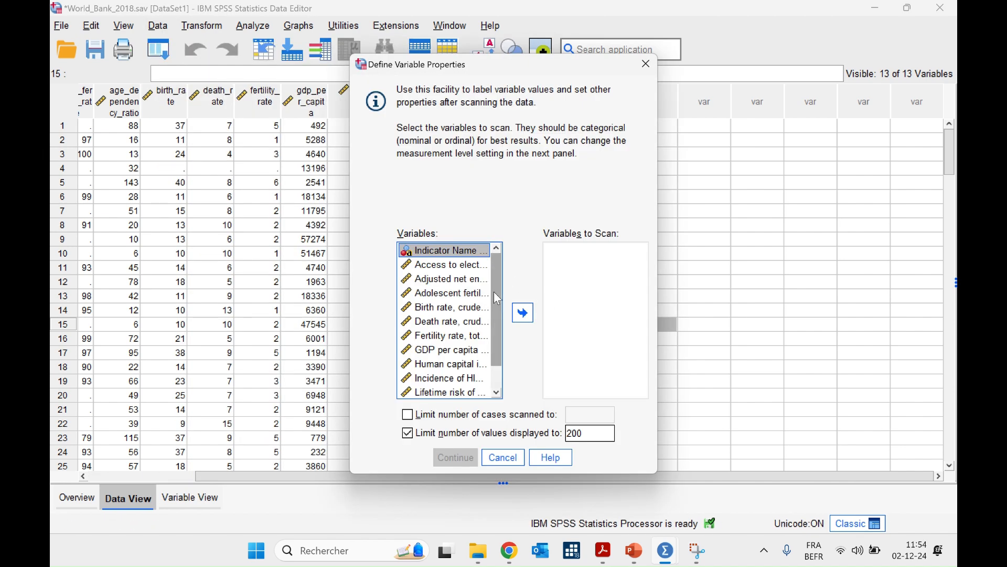
{"action": "scroll", "coordinate": [493, 291], "scroll_direction": "down", "scroll_amount": 1}
{"action": "left_click", "coordinate": [426, 392]}
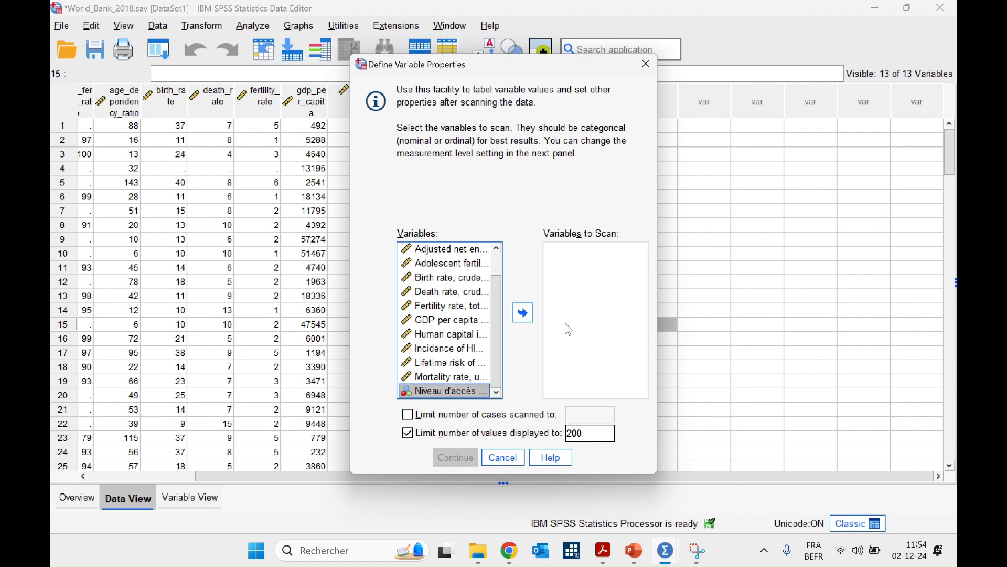
{"action": "left_click", "coordinate": [523, 313]}
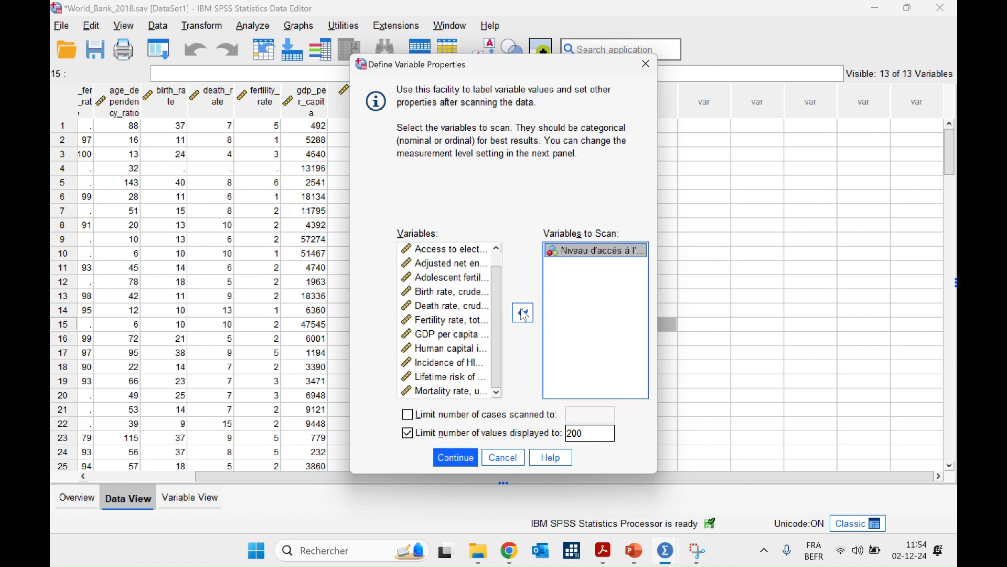
{"action": "left_click", "coordinate": [455, 457]}
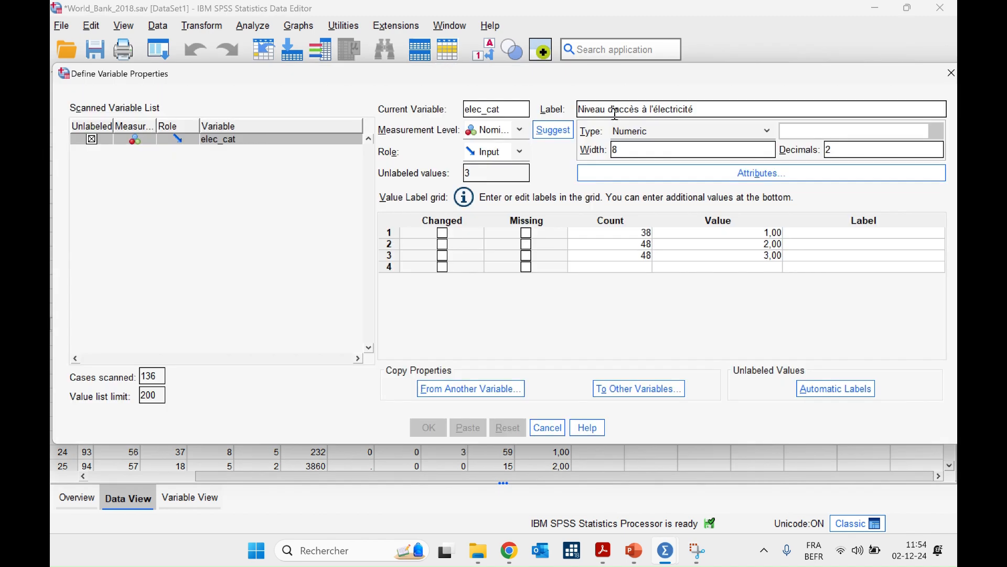
Step: Set the measurement level of elec_cat to Ordinal and label its values 1, 2 and 3 as Faible, Modéré and Garanti
{"action": "left_click", "coordinate": [521, 130]}
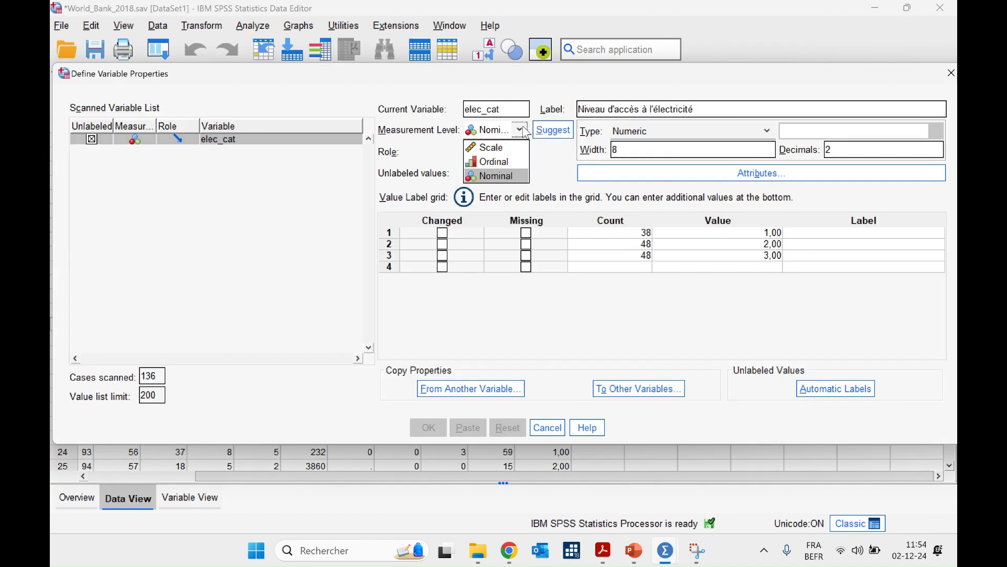
{"action": "left_click", "coordinate": [501, 163]}
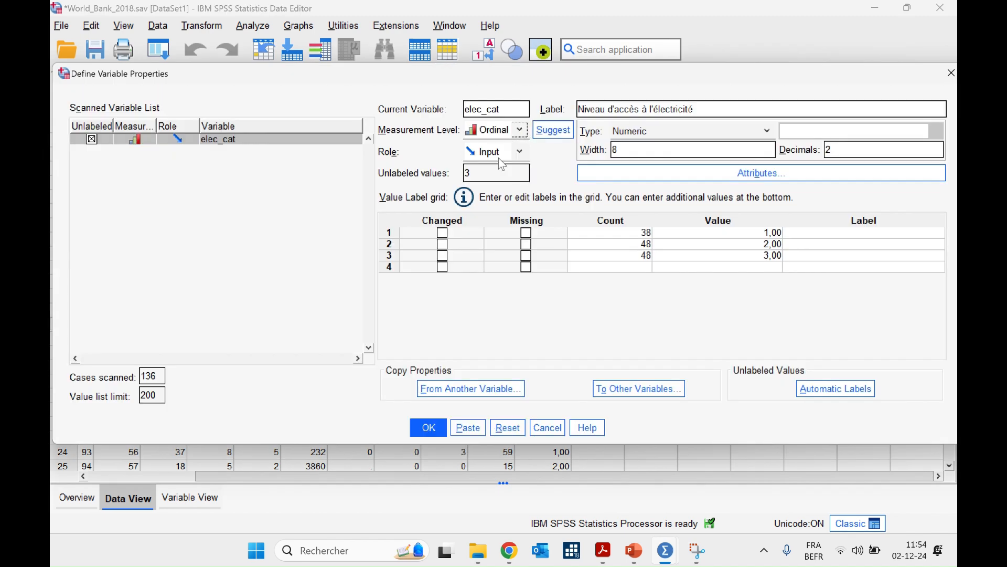
{"action": "left_click", "coordinate": [824, 237]}
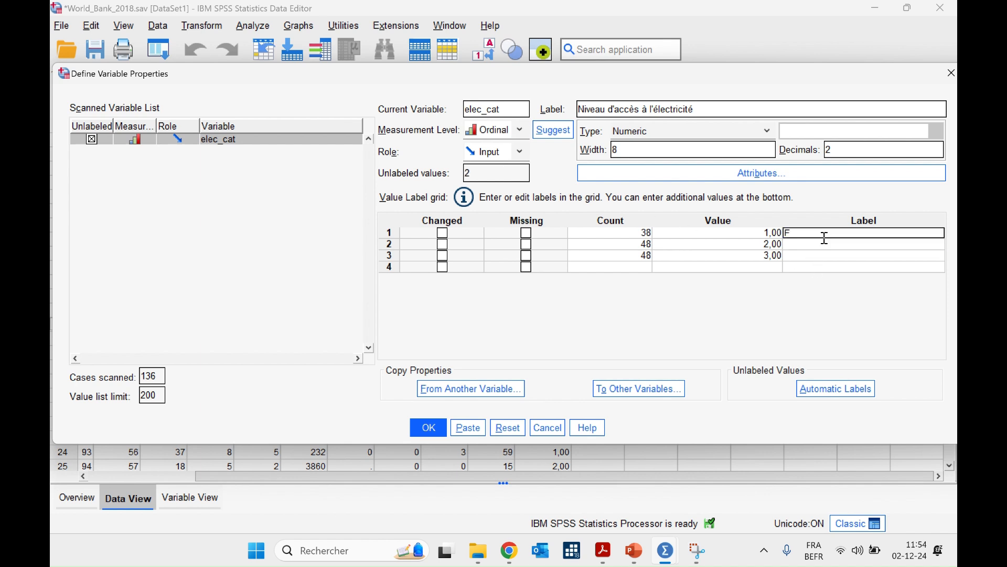
{"action": "type", "text": "Faible"}
{"action": "left_click", "coordinate": [820, 243]}
{"action": "type", "text": "Modéré"}
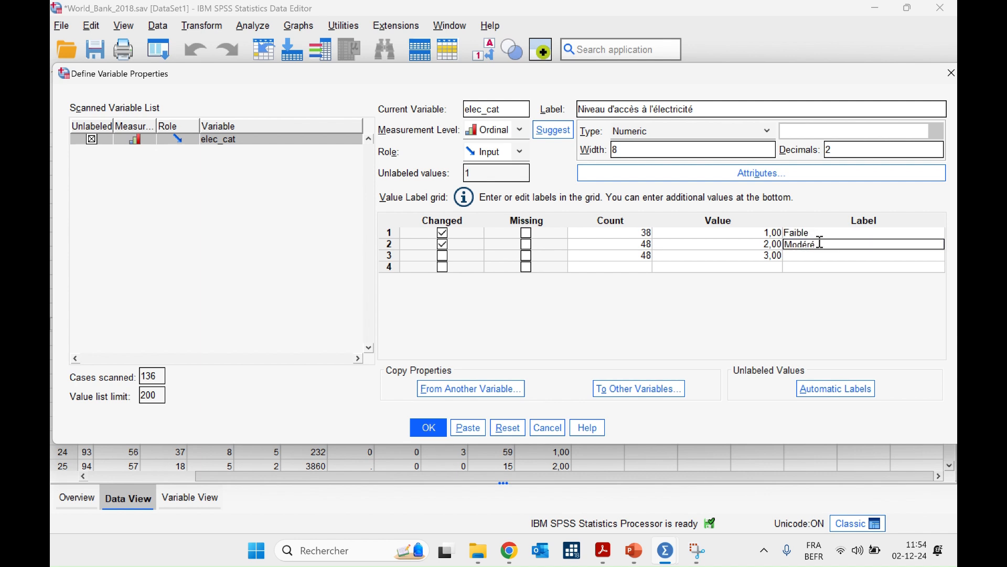
{"action": "left_click", "coordinate": [817, 256]}
{"action": "type", "text": "Ga"}
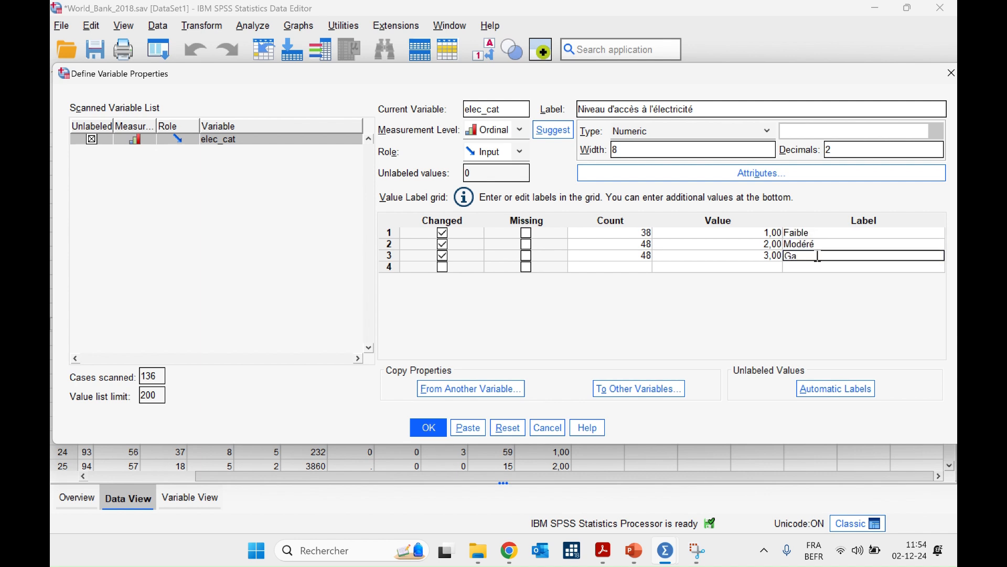
{"action": "type", "text": "r"}
{"action": "key", "text": "Tab"}
{"action": "left_click", "coordinate": [817, 255]}
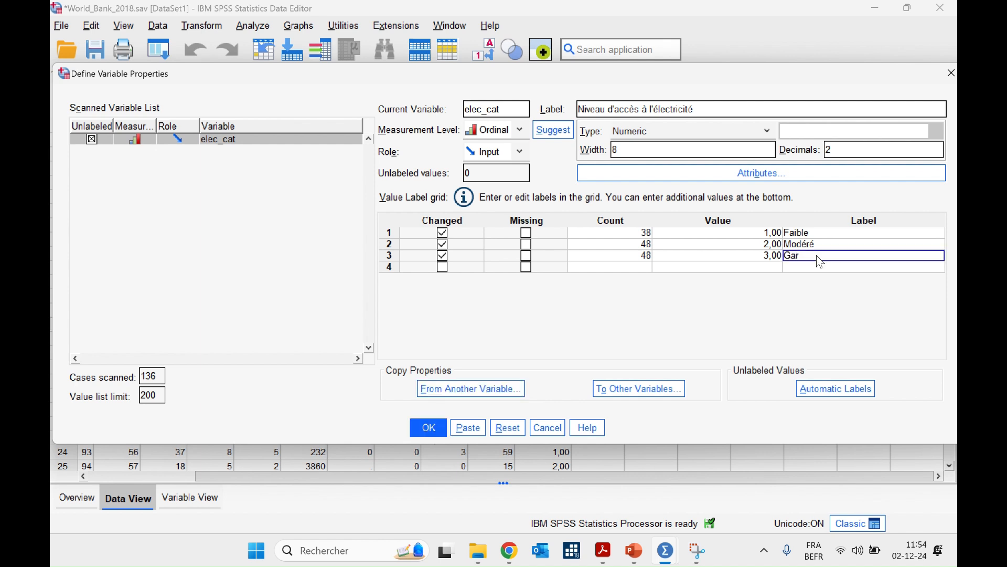
{"action": "type", "text": "anti"}
Step: Paste the variable properties commands into the syntax window and run the block from the Define Variable Properties comment through EXECUTE
{"action": "left_click", "coordinate": [468, 428]}
{"action": "mouse_move", "coordinate": [617, 546]}
{"action": "mouse_move", "coordinate": [665, 548]}
{"action": "left_click", "coordinate": [604, 479]}
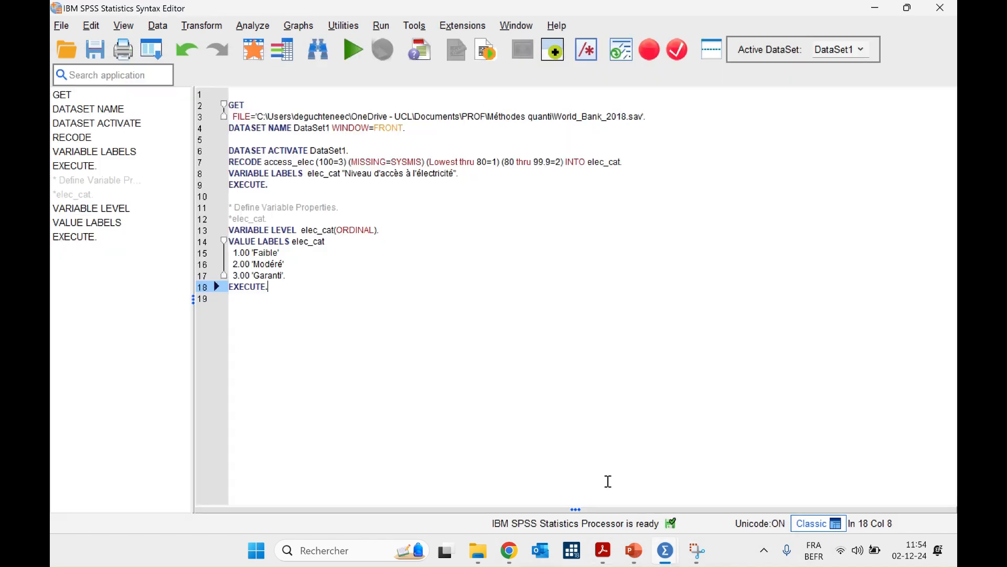
{"action": "left_click_drag", "start_coordinate": [304, 288], "coordinate": [229, 207]}
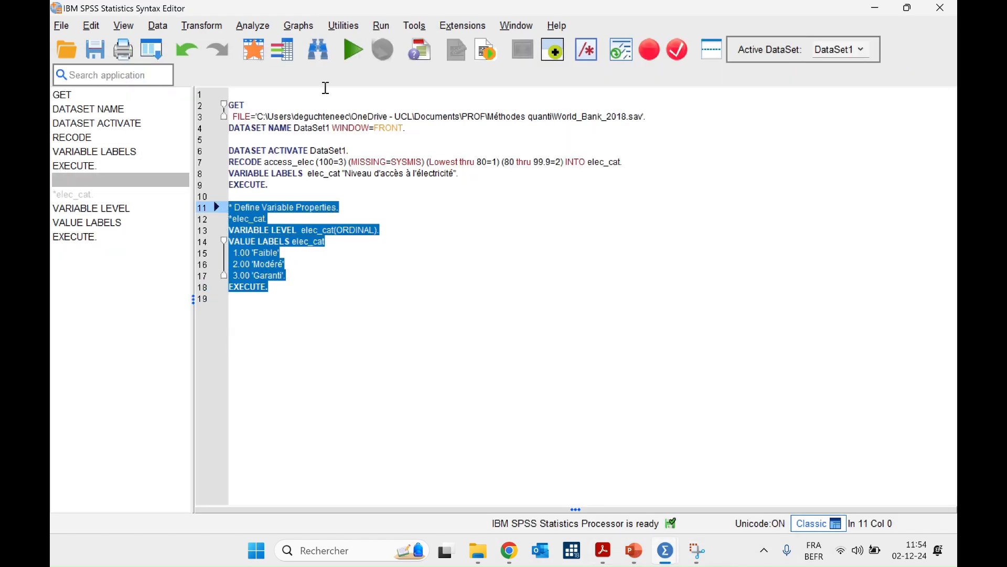
{"action": "left_click", "coordinate": [353, 50]}
Step: Return to the World_Bank_2018 data and inspect the category labels throughout the elec_cat column
{"action": "mouse_move", "coordinate": [665, 548]}
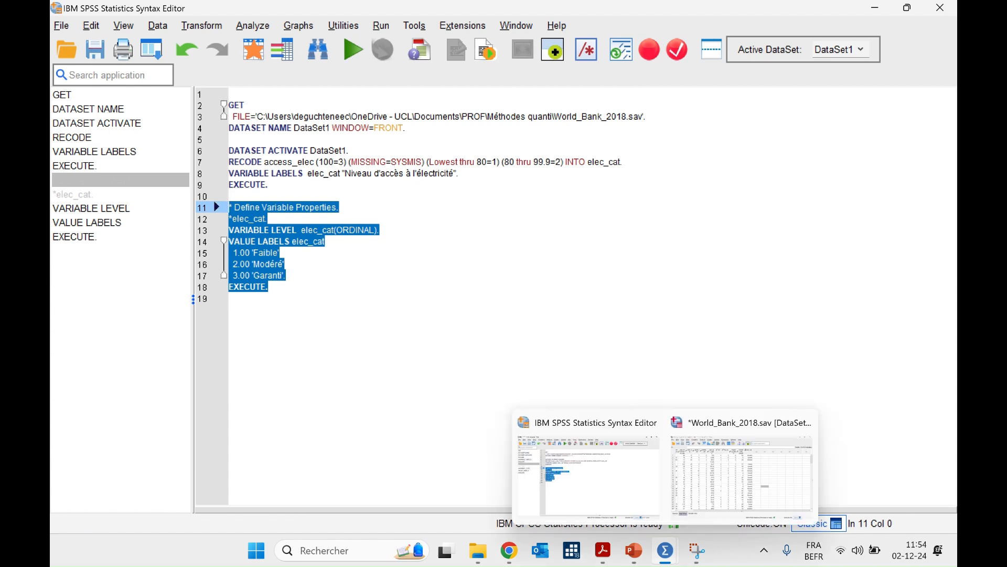
{"action": "left_click", "coordinate": [729, 473]}
{"action": "scroll", "coordinate": [575, 312], "scroll_direction": "down", "scroll_amount": 17}
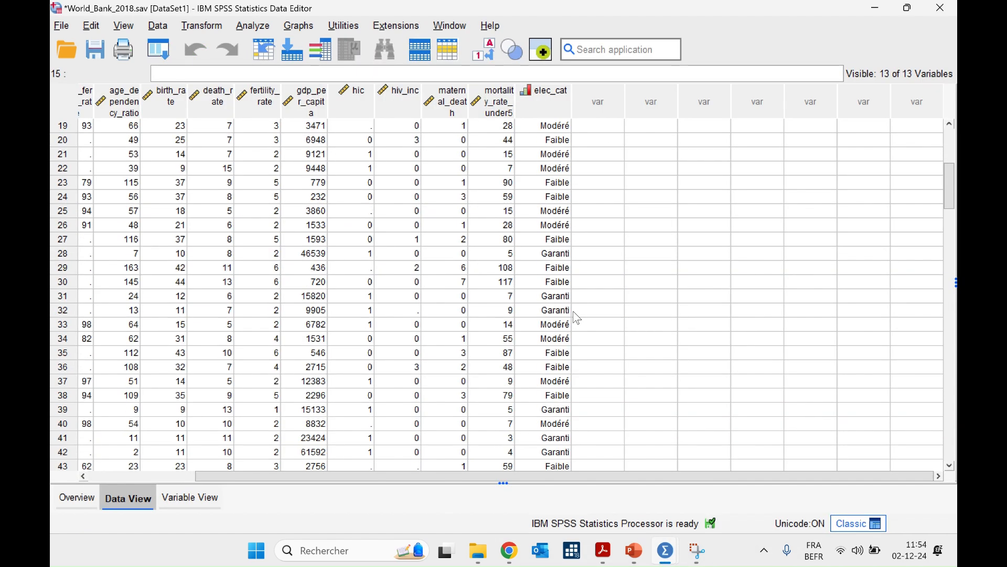
{"action": "scroll", "coordinate": [577, 317], "scroll_direction": "down", "scroll_amount": 6}
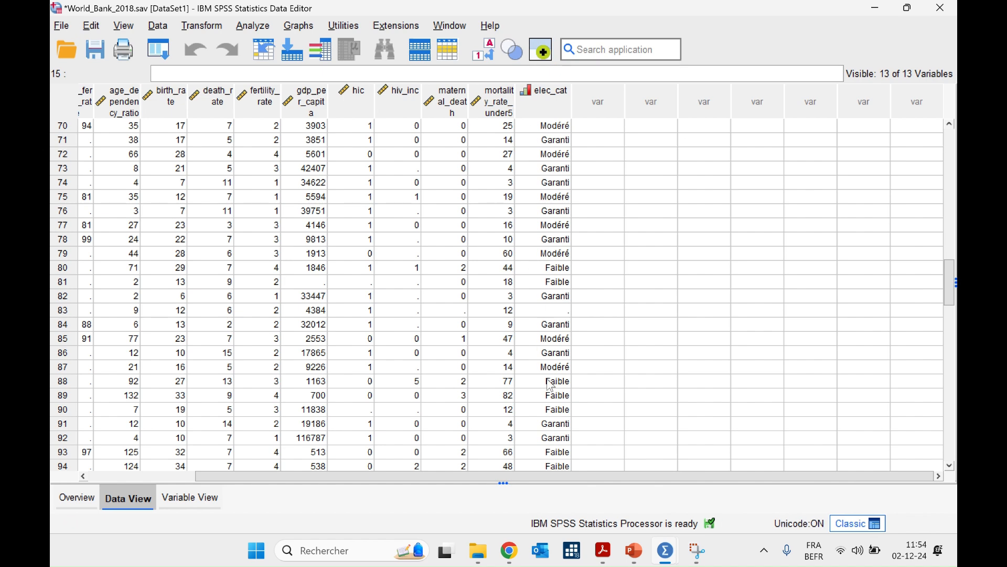
{"action": "scroll", "coordinate": [548, 386], "scroll_direction": "up", "scroll_amount": 20}
{"action": "scroll", "coordinate": [549, 385], "scroll_direction": "up", "scroll_amount": 2}
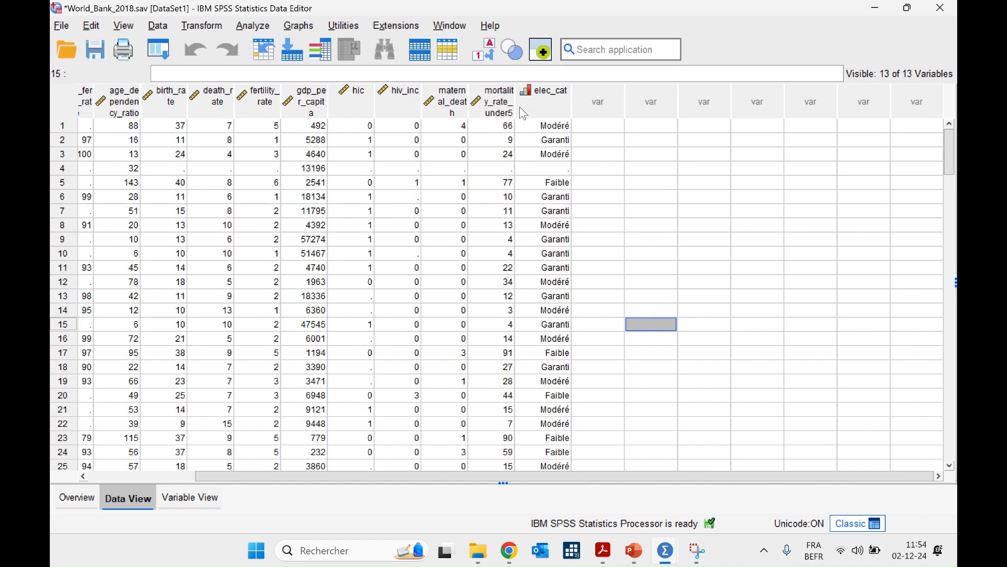
Step: Toggle the value labels display to compare elec_cat's numeric codes with its labels, ending with the labels shown
{"action": "left_click", "coordinate": [488, 47]}
{"action": "left_click", "coordinate": [600, 224]}
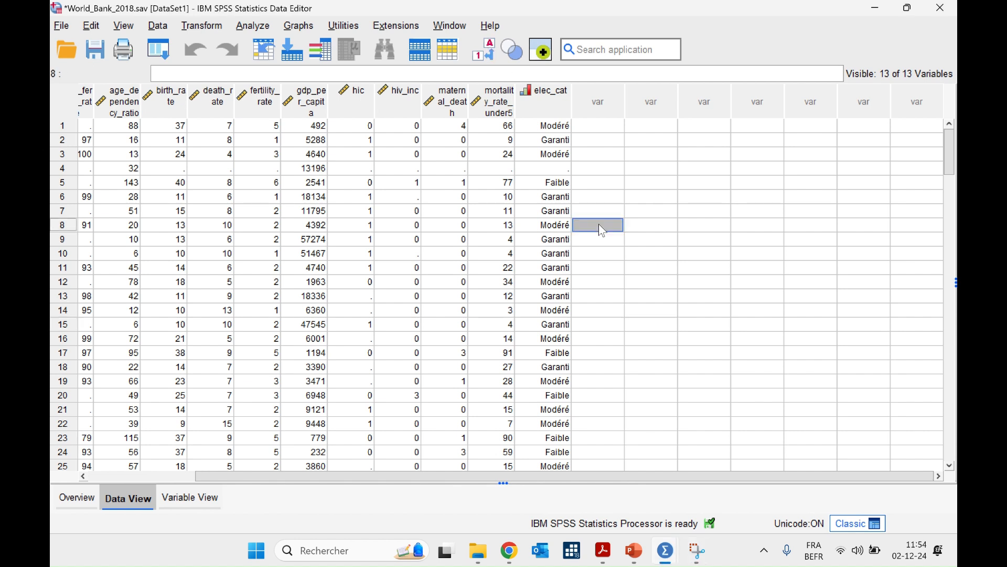
{"action": "left_click", "coordinate": [482, 57]}
{"action": "left_click", "coordinate": [479, 53]}
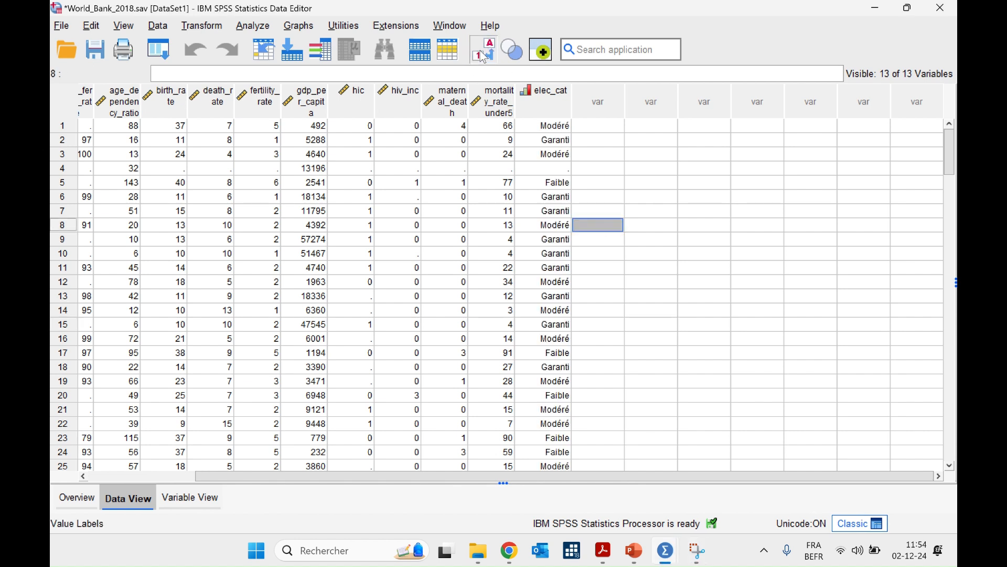
{"action": "left_click", "coordinate": [479, 53]}
{"action": "left_click", "coordinate": [480, 53]}
{"action": "left_click", "coordinate": [481, 53]}
{"action": "left_click", "coordinate": [480, 53]}
{"action": "left_click", "coordinate": [480, 53]}
{"action": "left_click", "coordinate": [481, 53]}
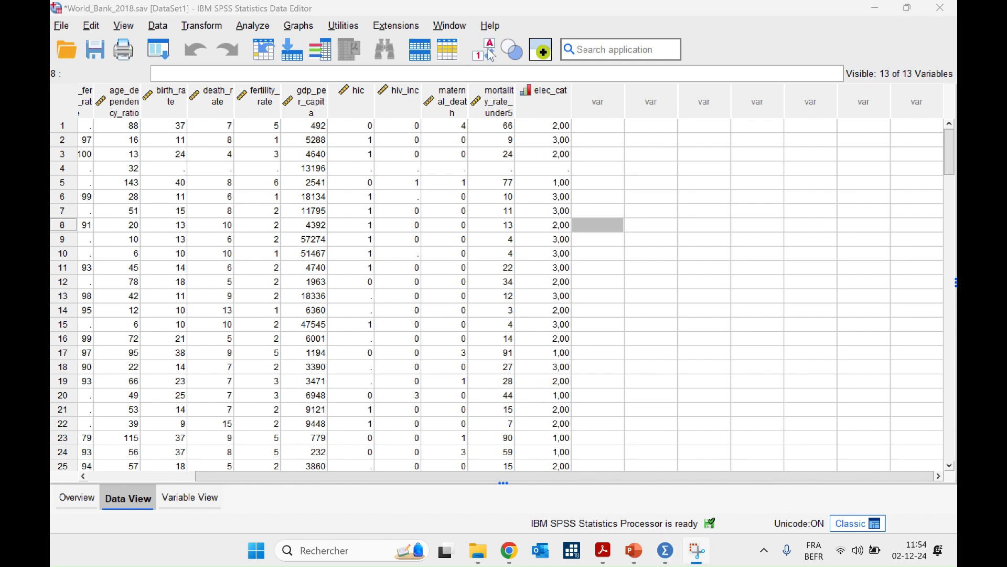
{"action": "left_click", "coordinate": [729, 297]}
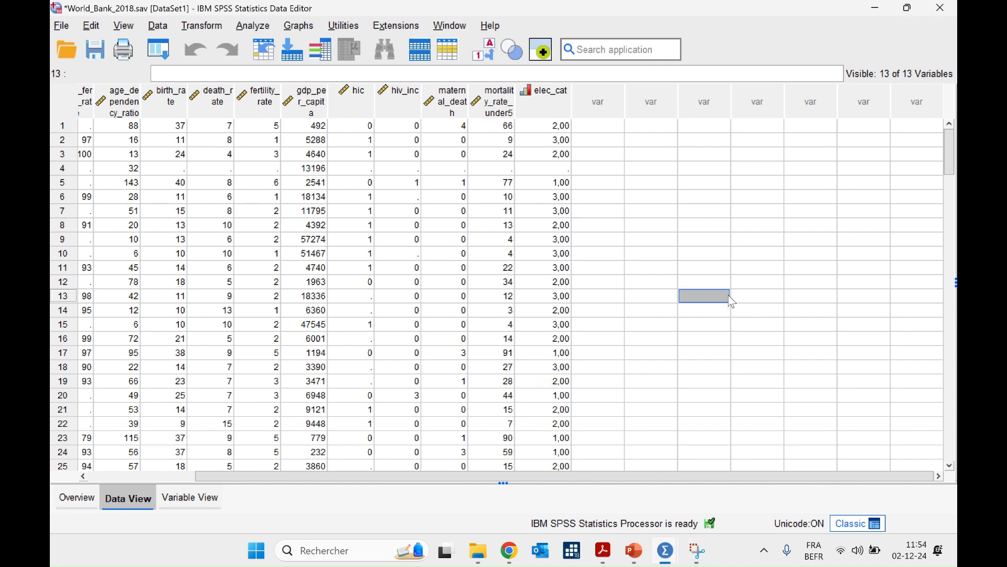
{"action": "left_click", "coordinate": [481, 51]}
{"action": "left_click", "coordinate": [694, 241]}
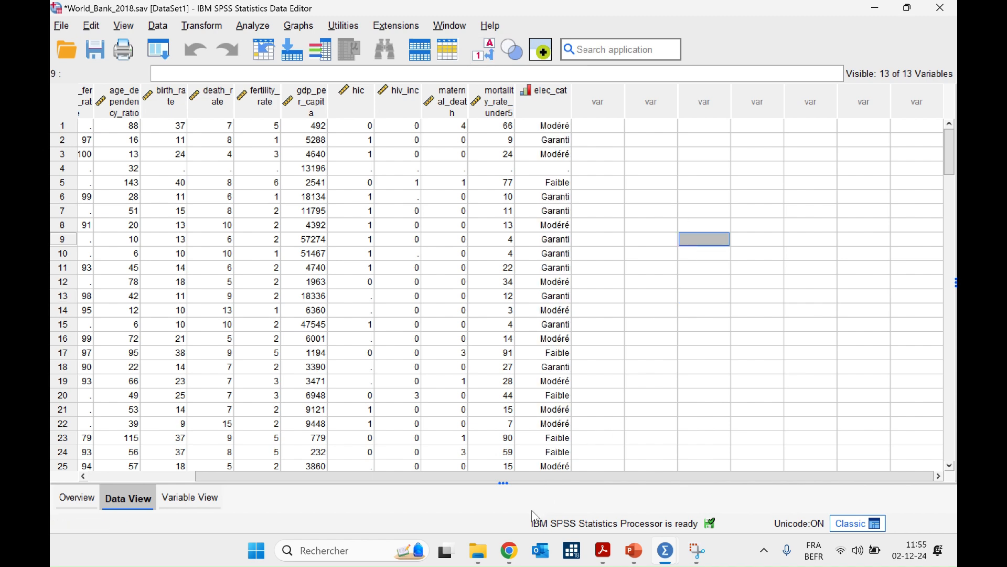
Step: Switch to Exercices TP8.pdf and examine question 3.2 on the link between the new groups and GDP per capita
{"action": "left_click", "coordinate": [682, 298]}
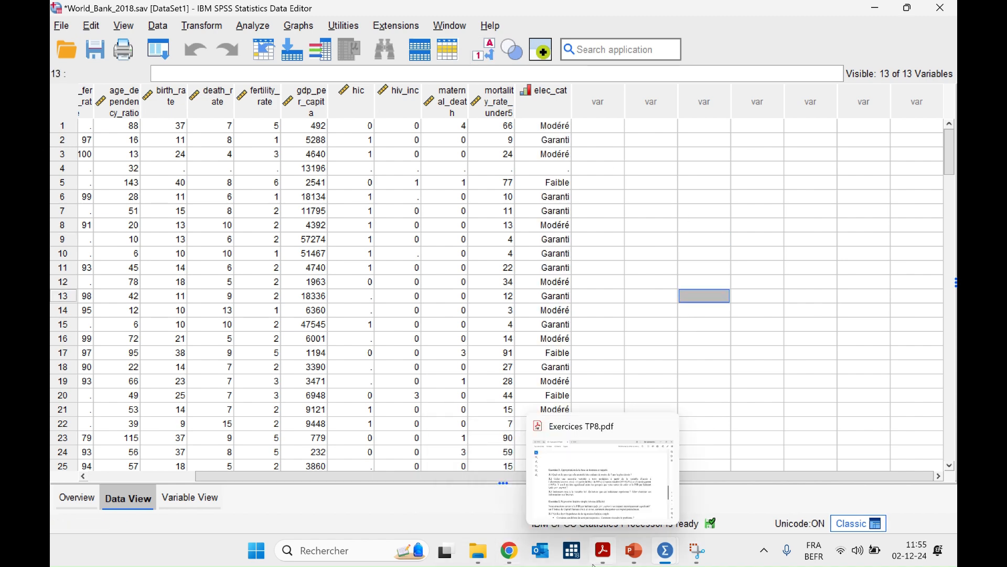
{"action": "left_click", "coordinate": [603, 550]}
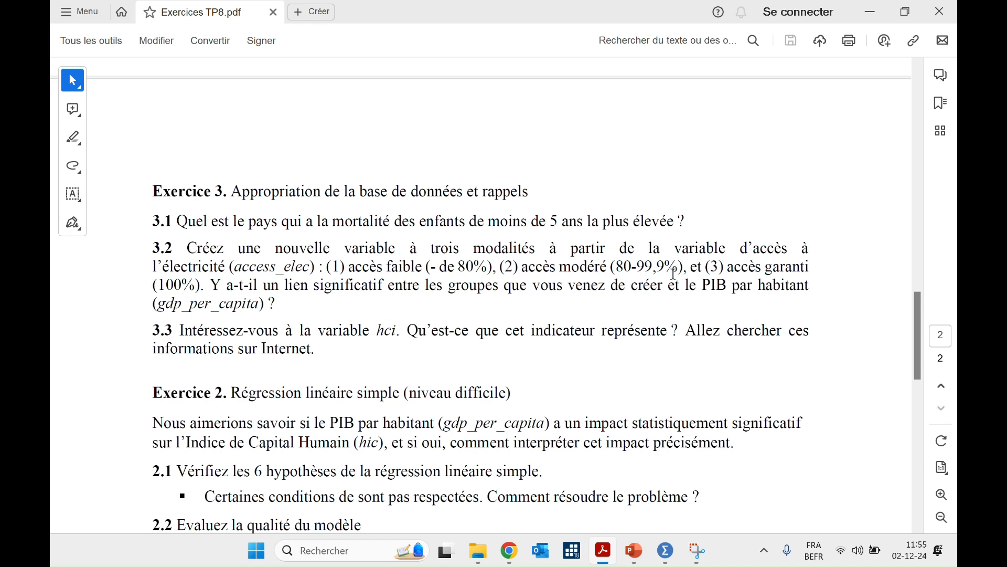
{"action": "left_click_drag", "start_coordinate": [210, 286], "coordinate": [362, 287]}
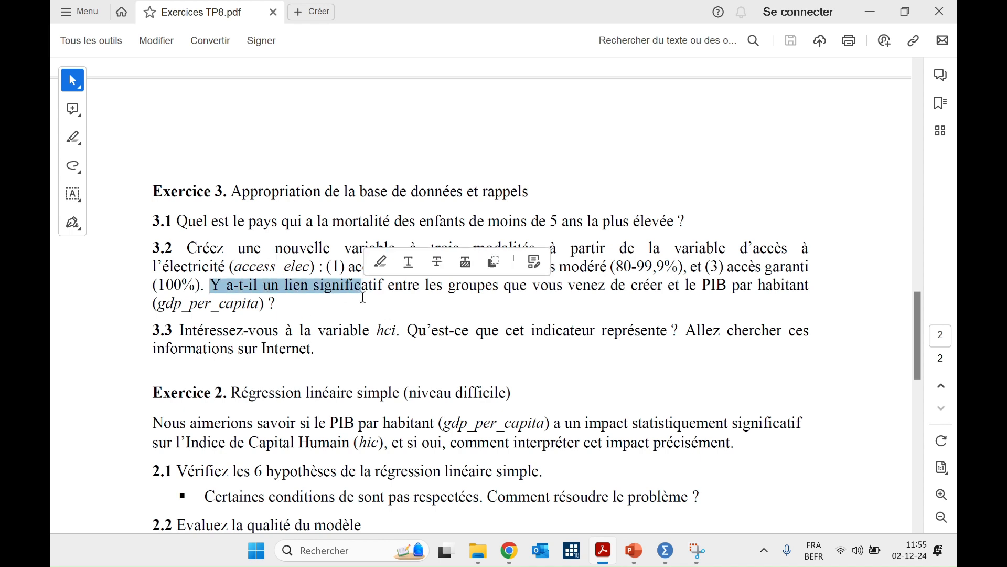
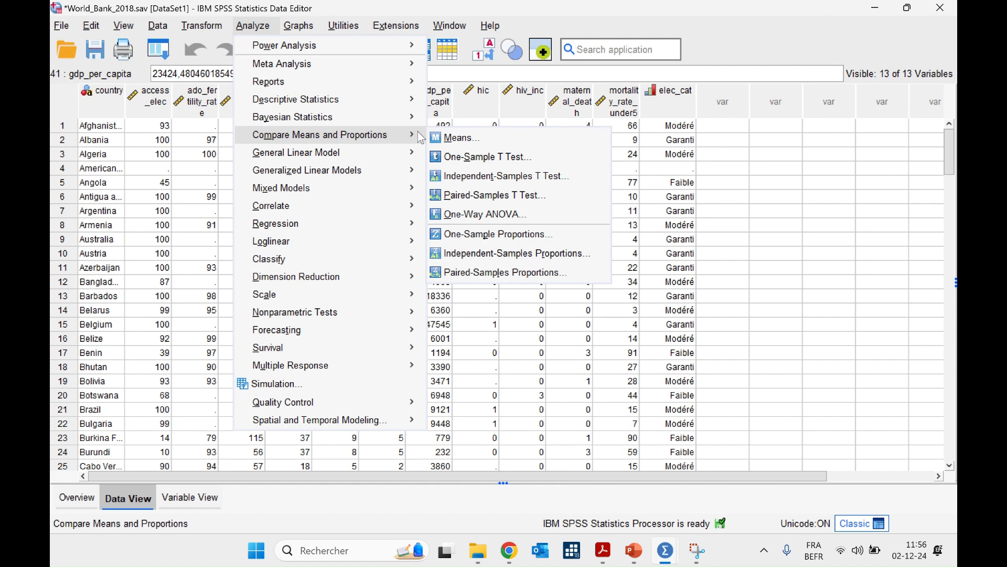
Step: Set up a One-Way ANOVA with GDP per capita as the dependent variable and elec_cat as the factor
{"action": "left_click", "coordinate": [486, 225]}
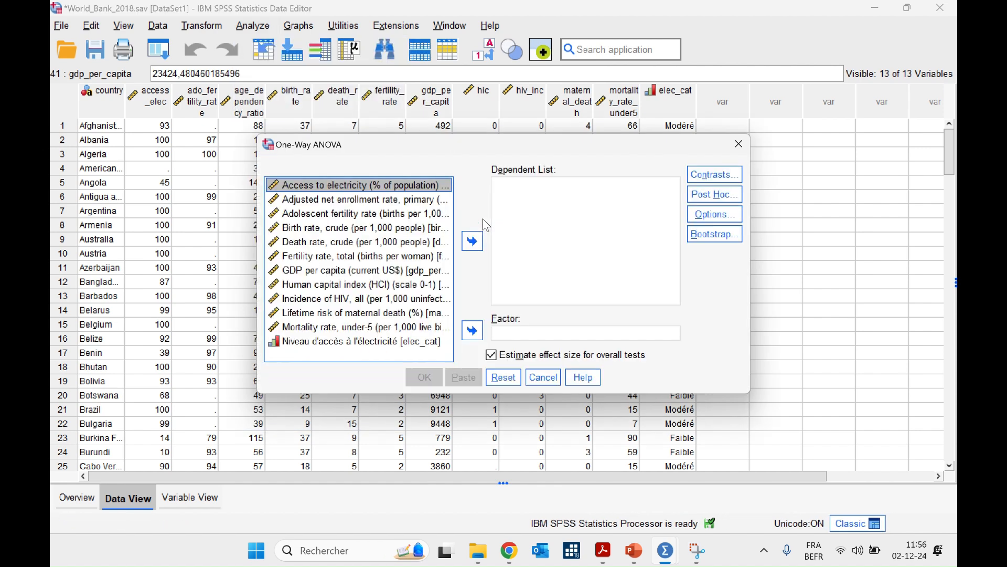
{"action": "left_click", "coordinate": [577, 200]}
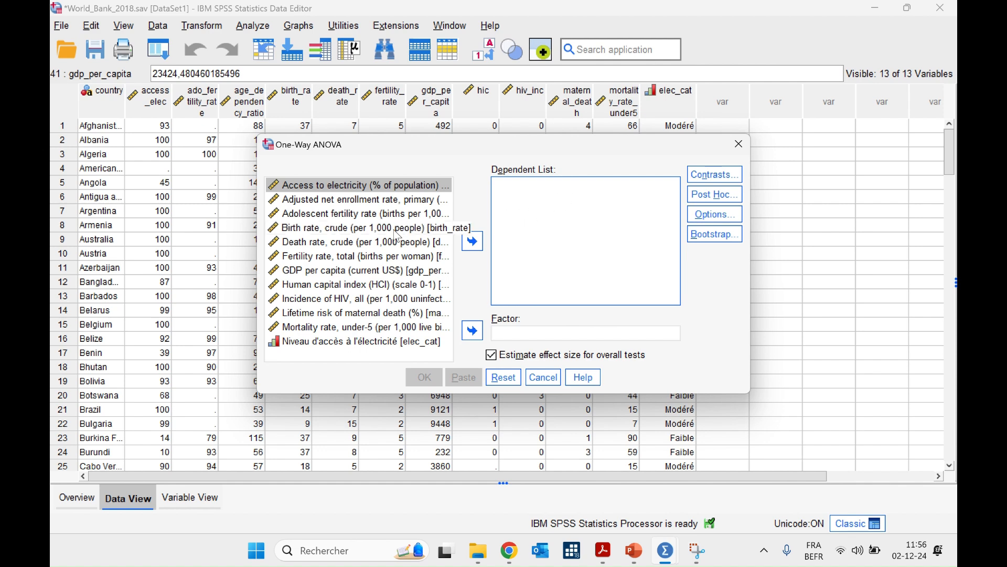
{"action": "left_click", "coordinate": [315, 276]}
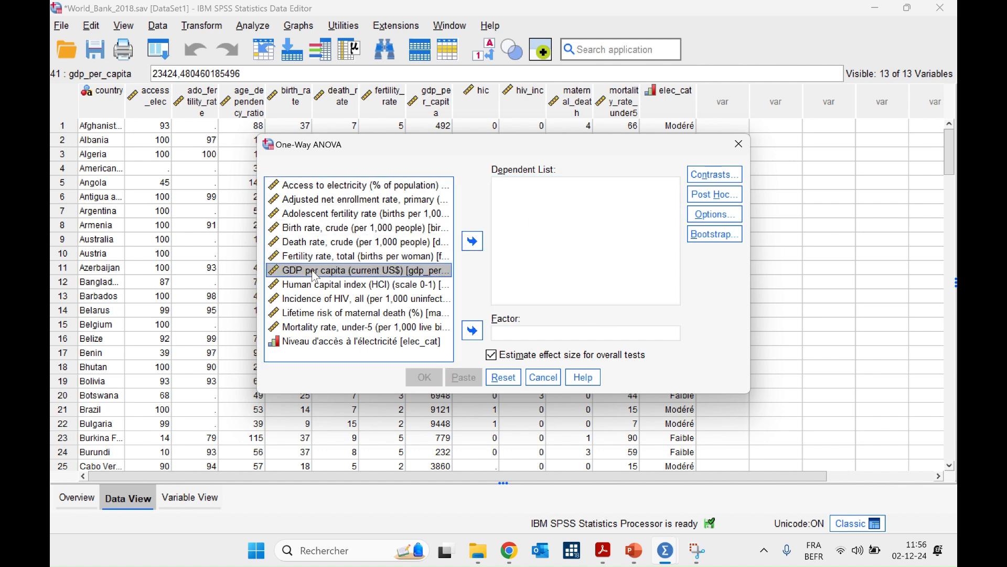
{"action": "left_click", "coordinate": [472, 240]}
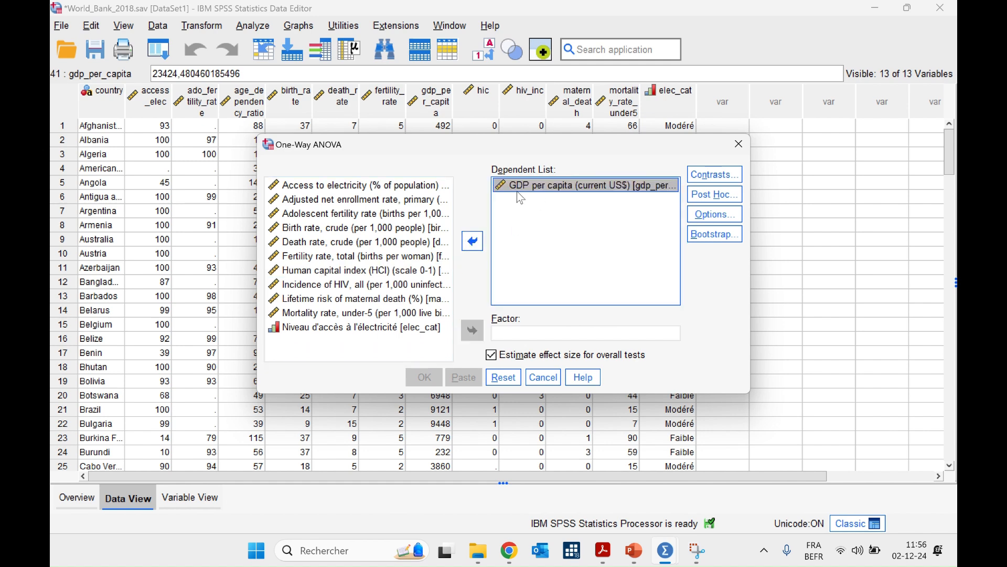
{"action": "left_click", "coordinate": [352, 327]}
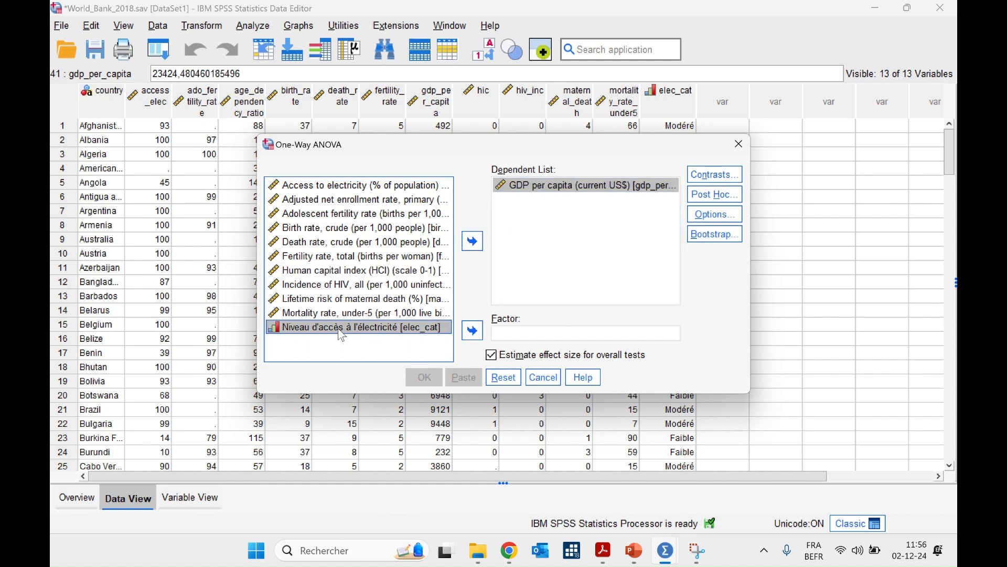
{"action": "left_click", "coordinate": [472, 330]}
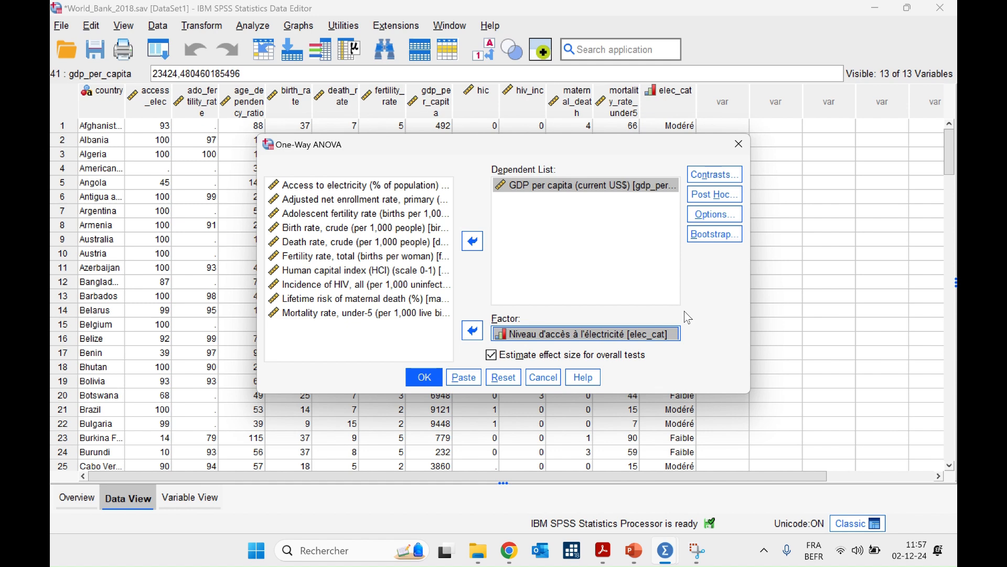
Step: Request the Bonferroni, Tukey's-b and Dunnett's T3 post hoc comparisons for the ANOVA
{"action": "left_click", "coordinate": [706, 195]}
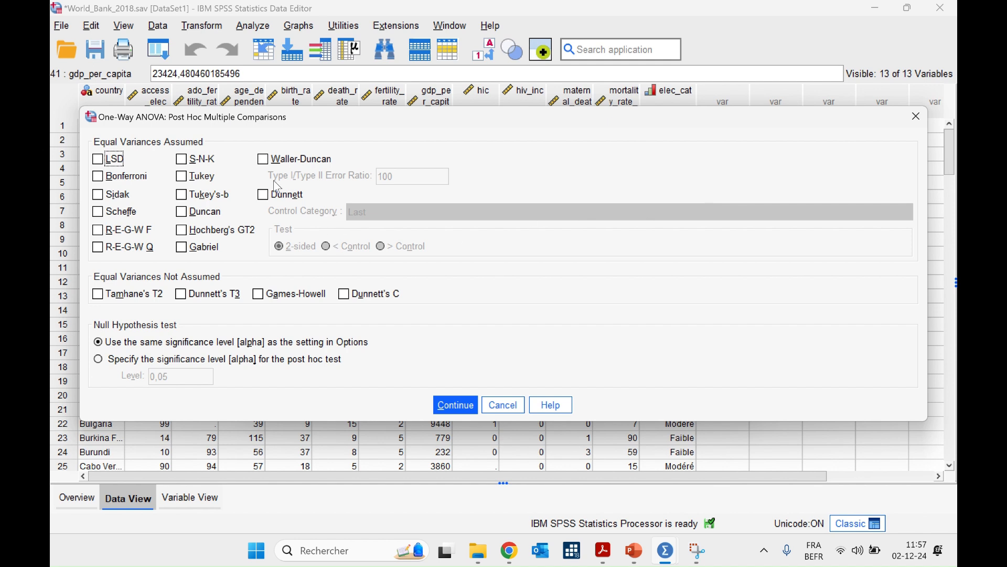
{"action": "left_click", "coordinate": [137, 182]}
{"action": "left_click", "coordinate": [204, 194]}
{"action": "left_click", "coordinate": [207, 294]}
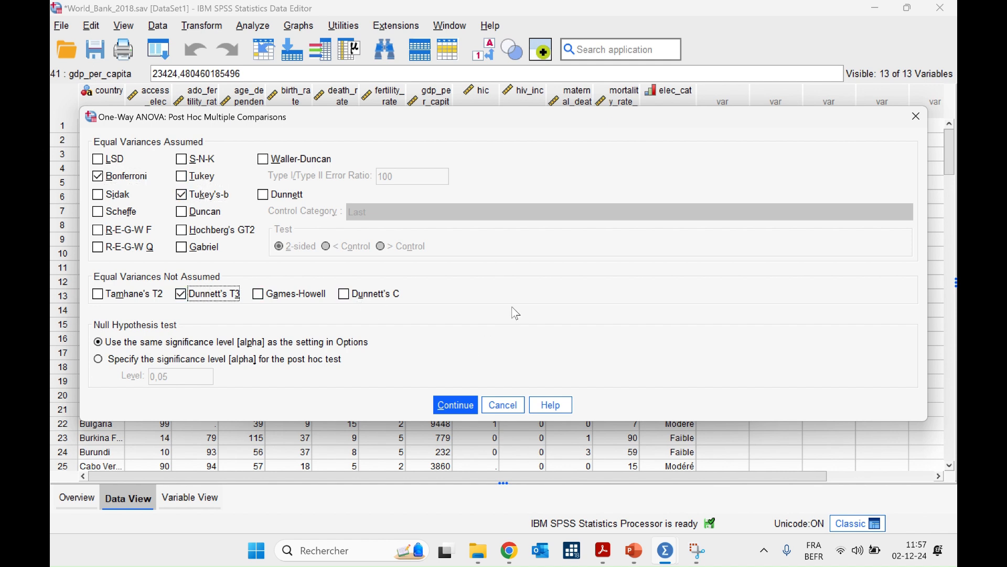
{"action": "left_click", "coordinate": [471, 403]}
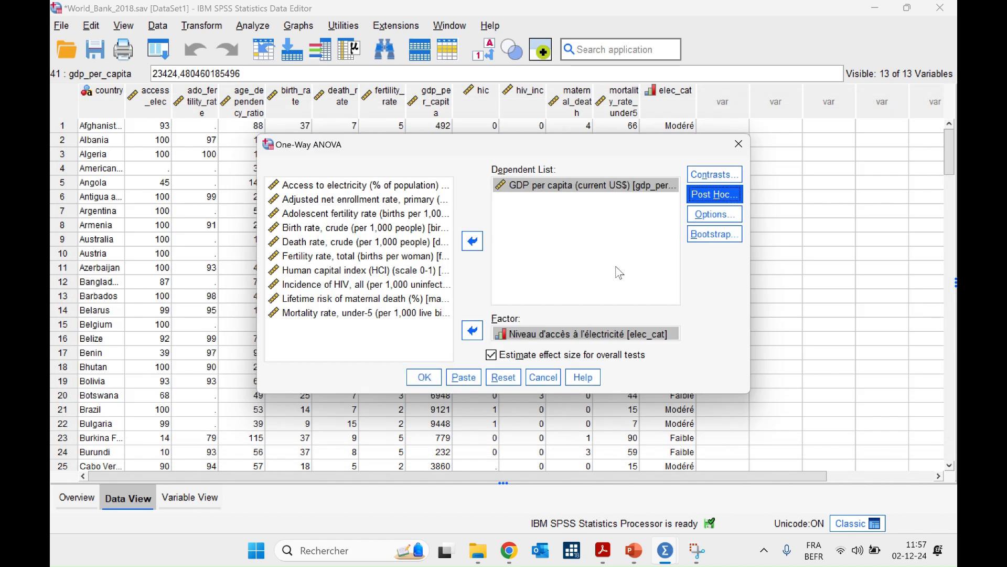
Step: Include descriptive statistics, the homogeneity of variance test, the Brown-Forsythe test and a means plot in the ANOVA options
{"action": "left_click", "coordinate": [700, 225]}
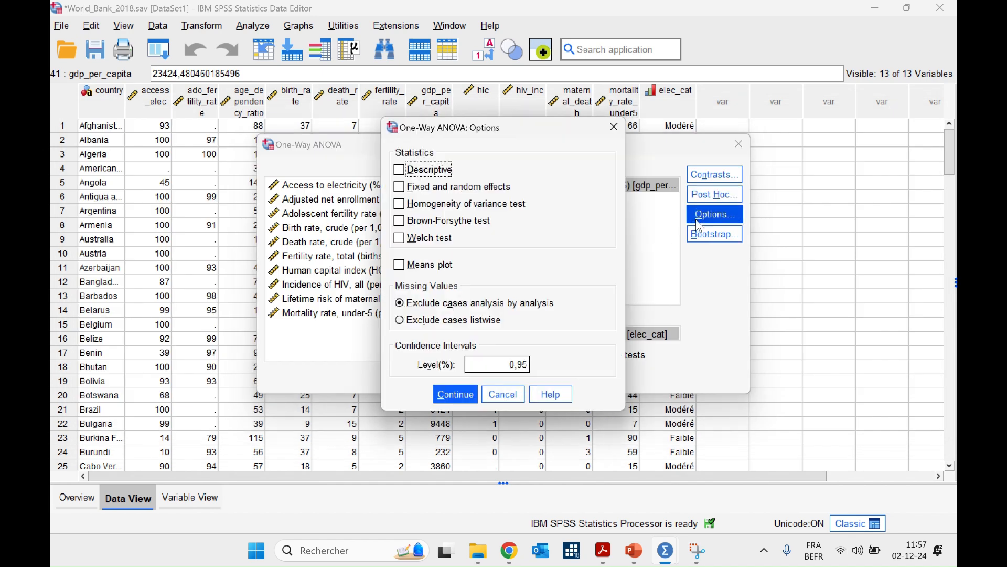
{"action": "left_click", "coordinate": [398, 170]}
{"action": "left_click", "coordinate": [499, 209]}
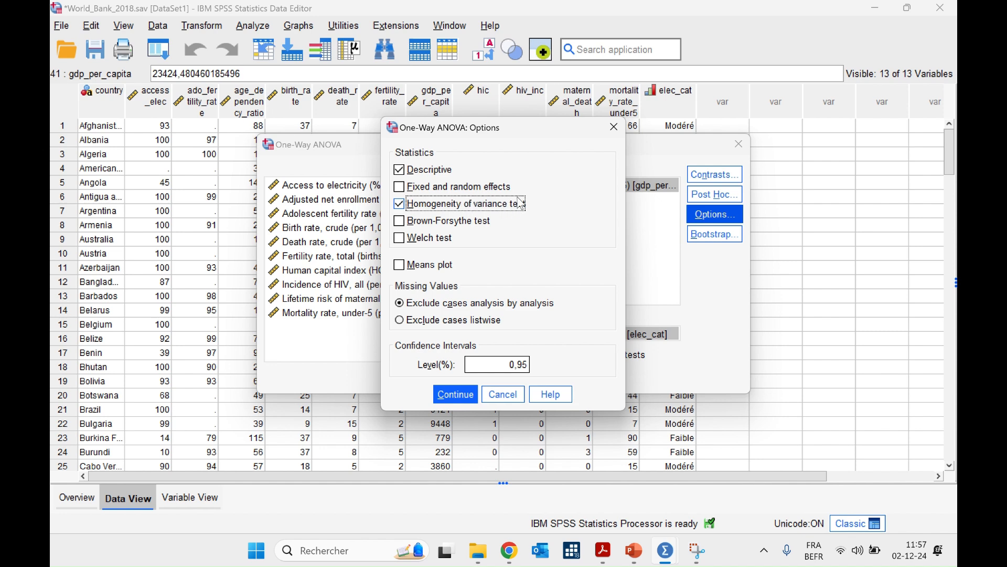
{"action": "left_click", "coordinate": [429, 227]}
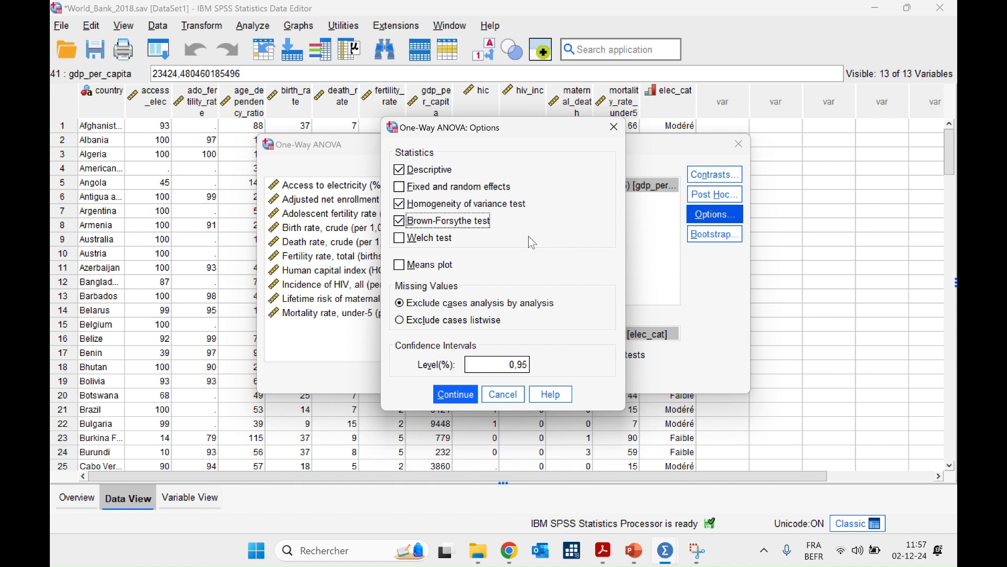
{"action": "left_click", "coordinate": [451, 267]}
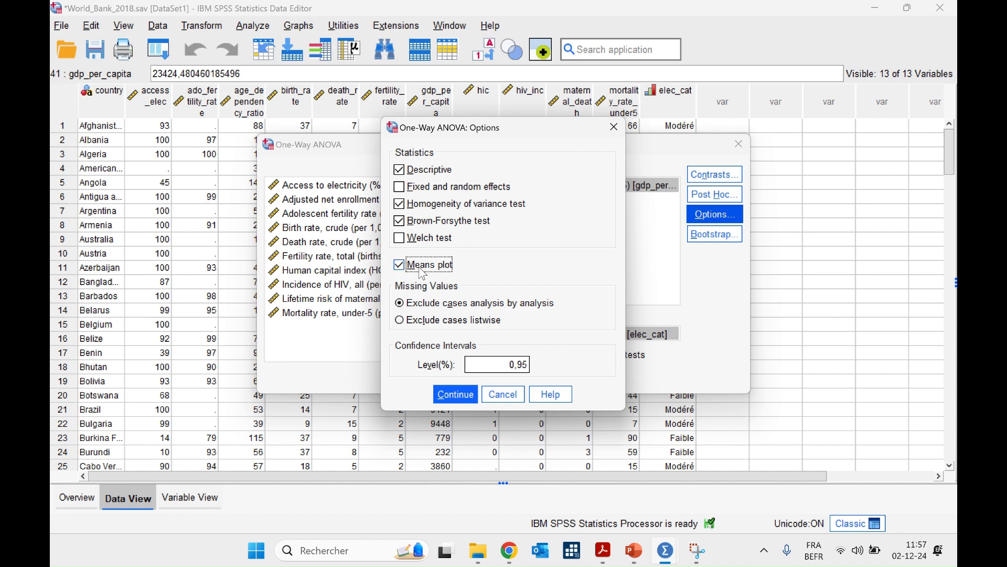
{"action": "left_click", "coordinate": [456, 394]}
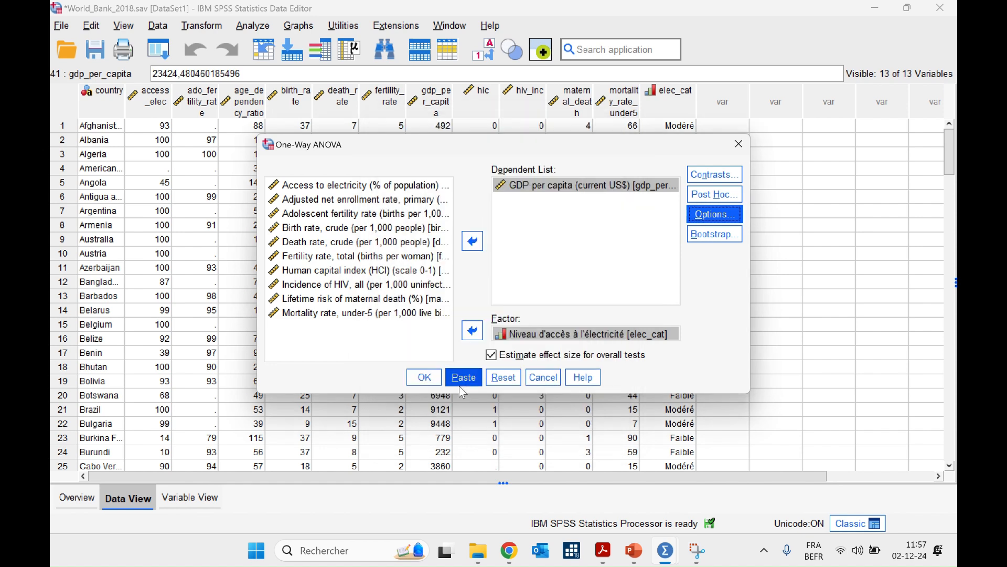
Step: Paste the One-Way ANOVA command into the syntax file and run the ONEWAY block
{"action": "left_click", "coordinate": [464, 378]}
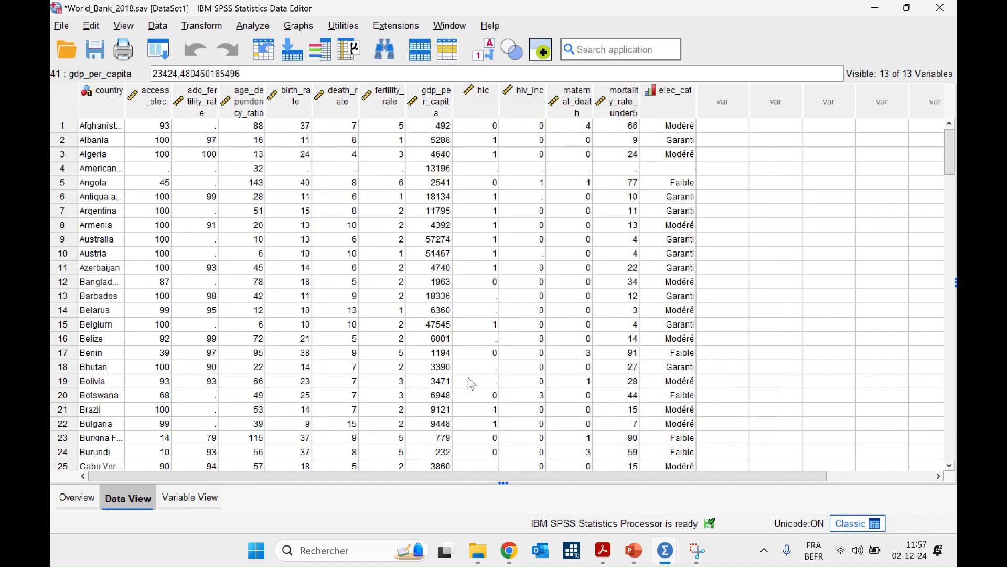
{"action": "mouse_move", "coordinate": [645, 564]}
{"action": "left_click", "coordinate": [562, 477]}
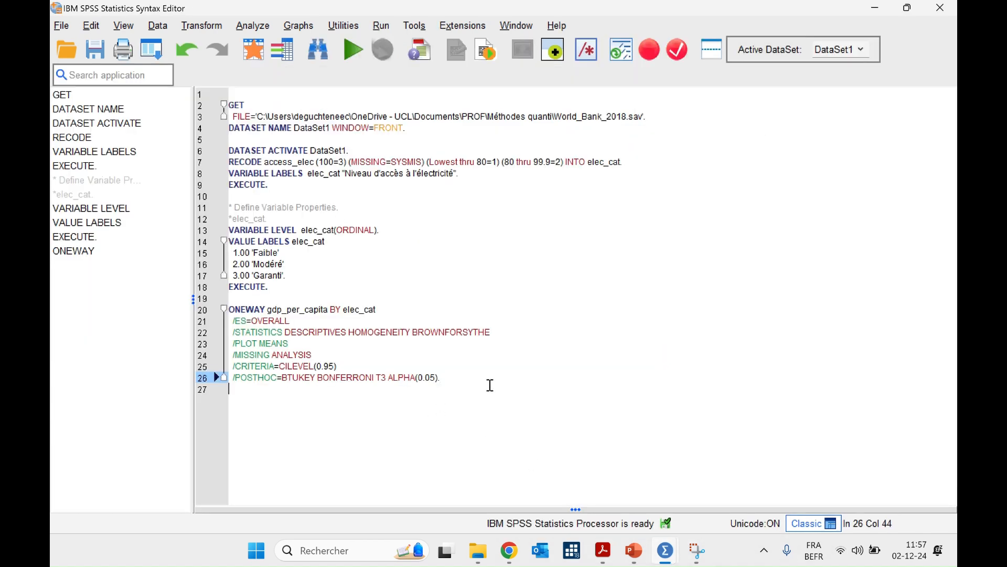
{"action": "left_click_drag", "start_coordinate": [490, 382], "coordinate": [250, 299]}
{"action": "left_click", "coordinate": [348, 52]}
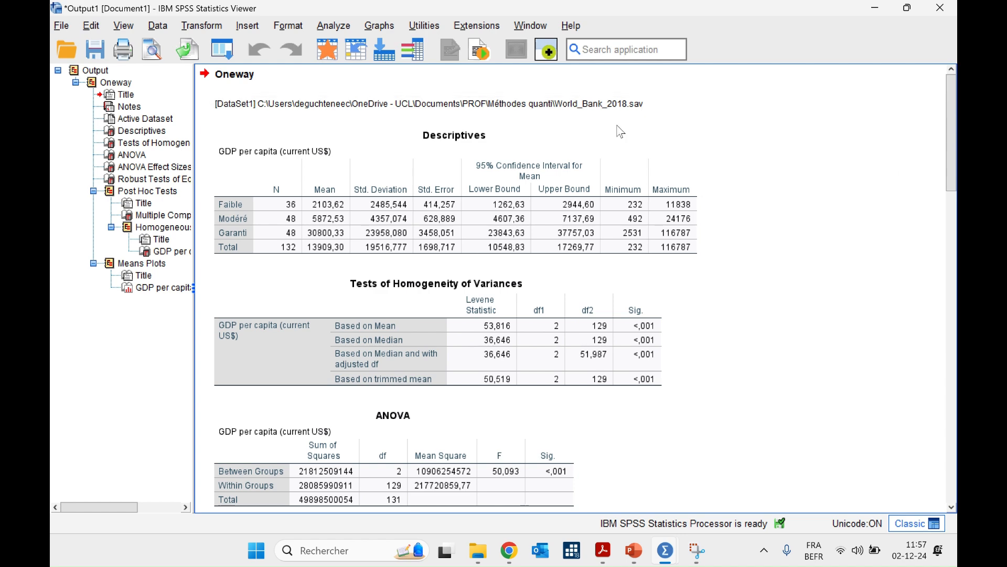
Step: Examine the Descriptives, Tests of Homogeneity of Variances and ANOVA tables for GDP per capita
{"action": "scroll", "coordinate": [526, 438], "scroll_direction": "down", "scroll_amount": 5}
{"action": "scroll", "coordinate": [523, 433], "scroll_direction": "up", "scroll_amount": 5}
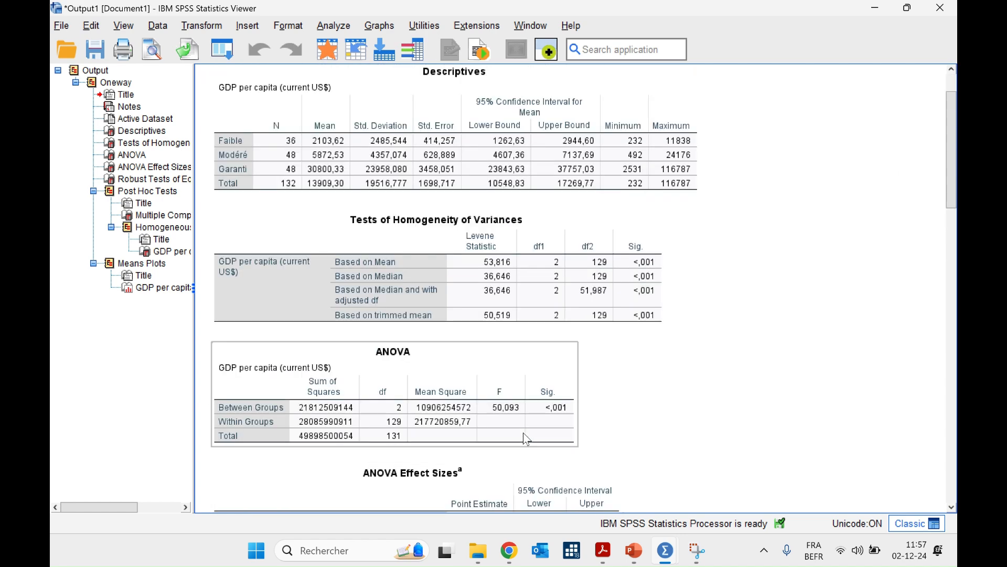
{"action": "left_click", "coordinate": [641, 557]}
{"action": "left_click", "coordinate": [643, 562]}
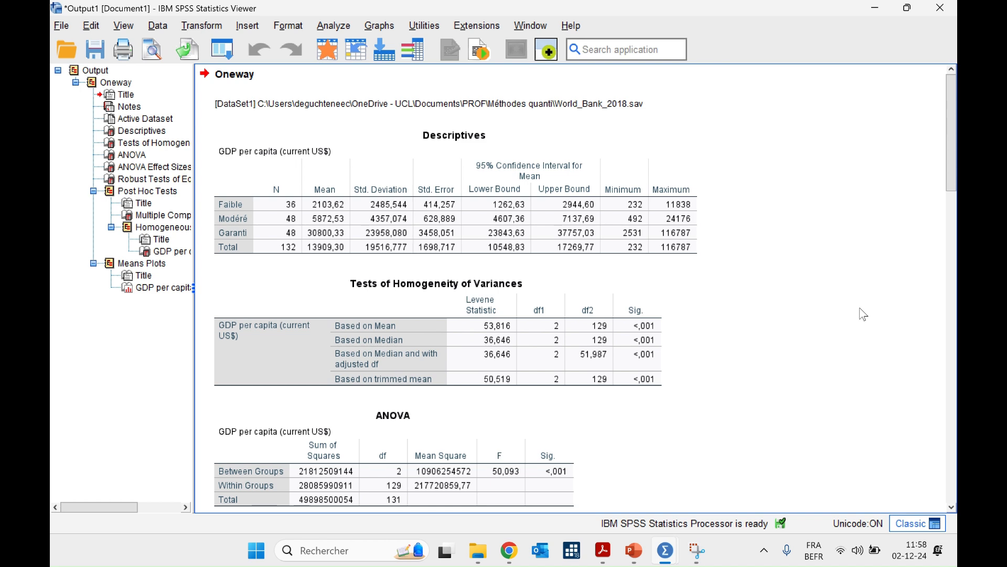
{"action": "left_click", "coordinate": [386, 224]}
{"action": "scroll", "coordinate": [712, 225], "scroll_direction": "down", "scroll_amount": 3}
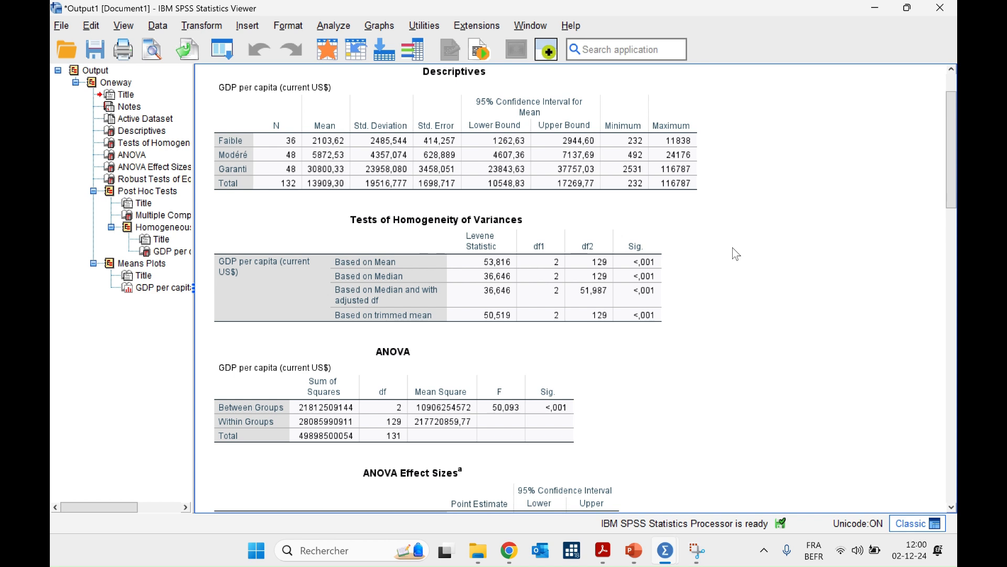
{"action": "left_click", "coordinate": [647, 261]}
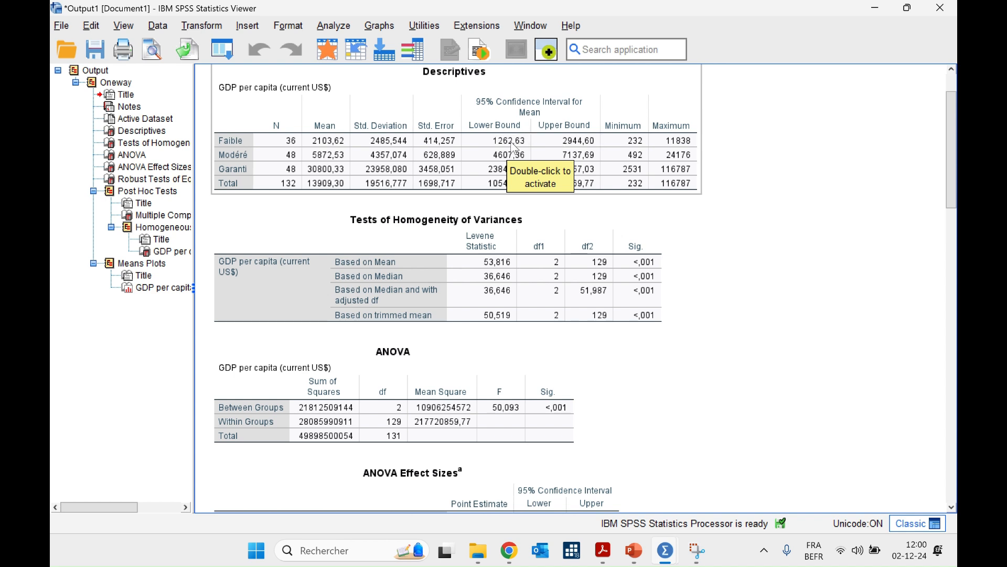
{"action": "left_click", "coordinate": [843, 326]}
{"action": "left_click", "coordinate": [780, 170]}
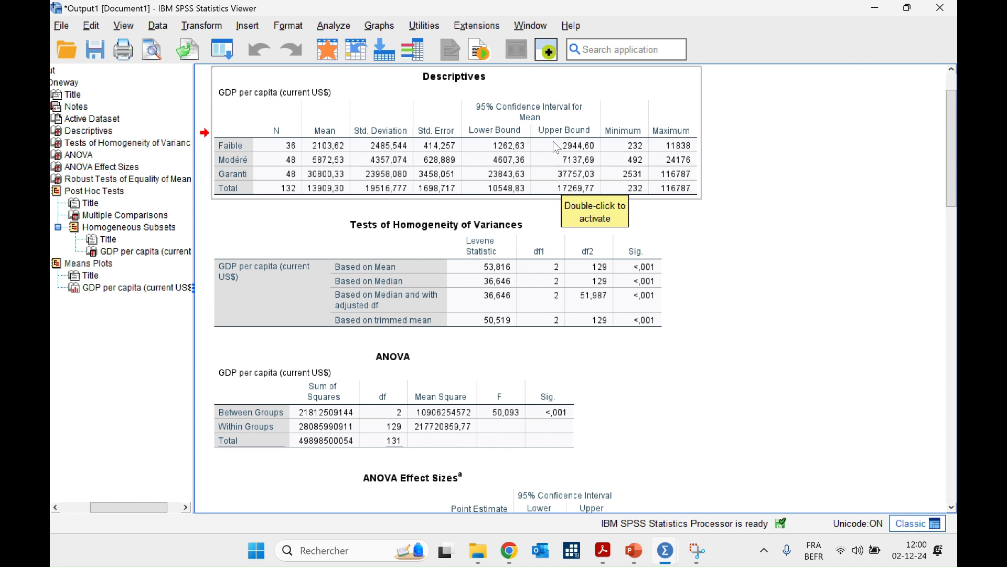
{"action": "left_click", "coordinate": [817, 219]}
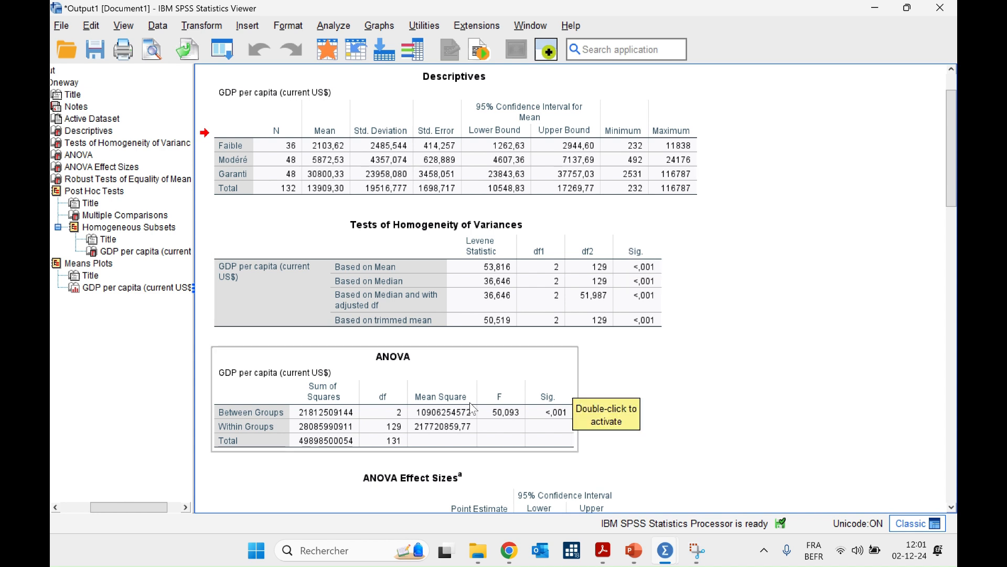
Step: Review the effect sizes, Brown-Forsythe test and Bonferroni comparisons, and compare them with the group means in the Descriptives table
{"action": "scroll", "coordinate": [772, 370], "scroll_direction": "down", "scroll_amount": 6}
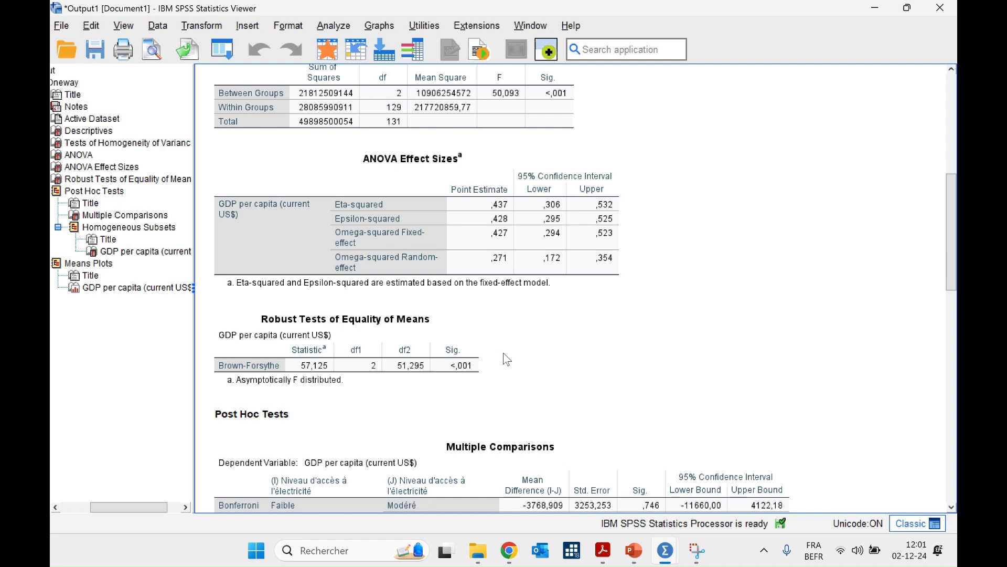
{"action": "scroll", "coordinate": [506, 360], "scroll_direction": "down", "scroll_amount": 3}
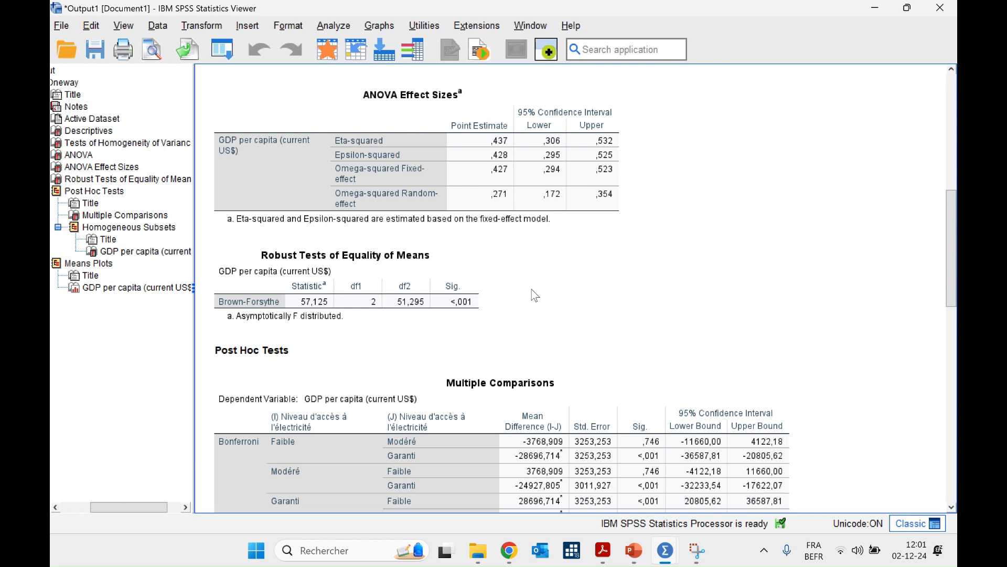
{"action": "scroll", "coordinate": [534, 262], "scroll_direction": "up", "scroll_amount": 3}
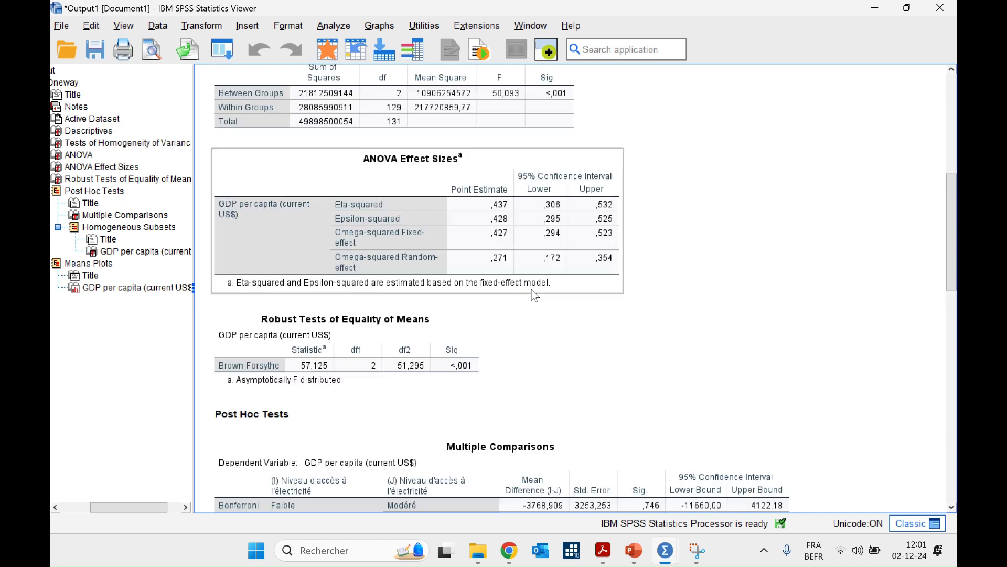
{"action": "scroll", "coordinate": [367, 236], "scroll_direction": "up", "scroll_amount": 15}
{"action": "left_click", "coordinate": [313, 193]}
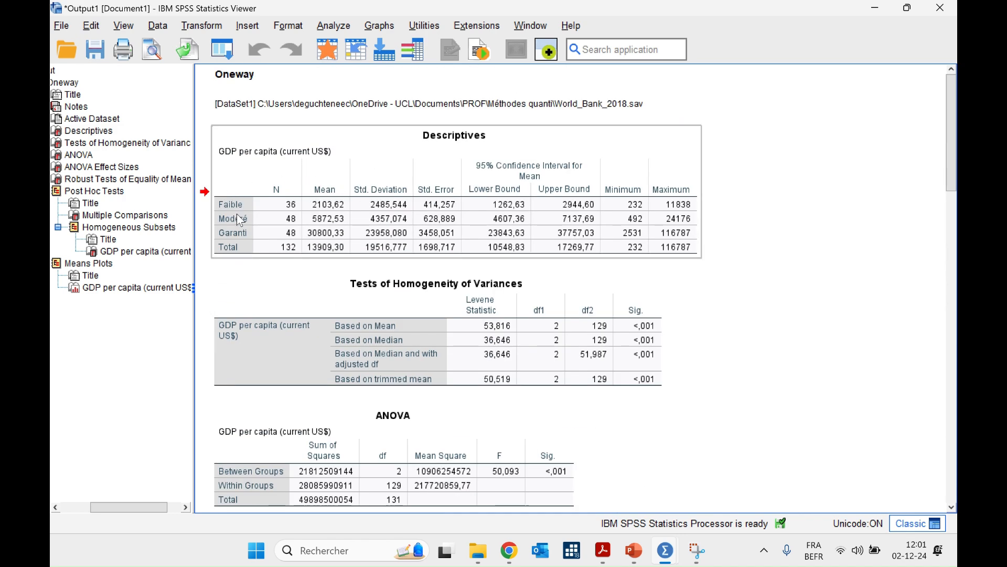
{"action": "left_click", "coordinate": [306, 293]}
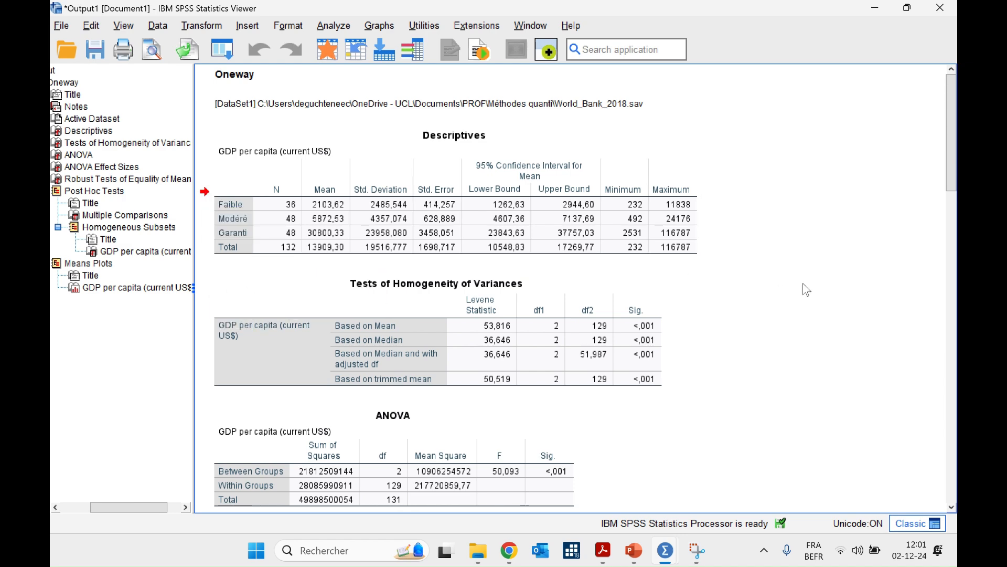
{"action": "scroll", "coordinate": [802, 284], "scroll_direction": "down", "scroll_amount": 3}
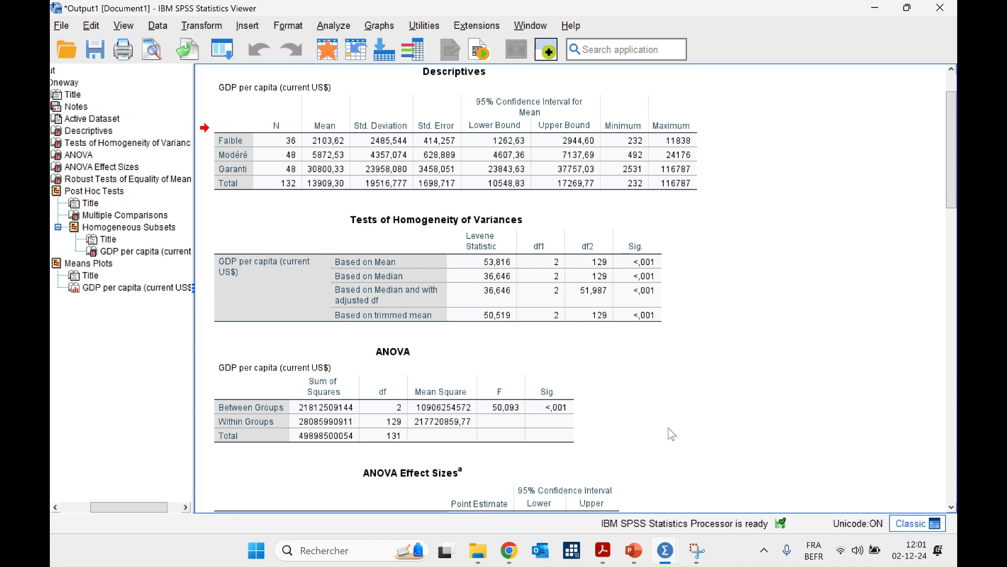
{"action": "scroll", "coordinate": [672, 433], "scroll_direction": "down", "scroll_amount": 6}
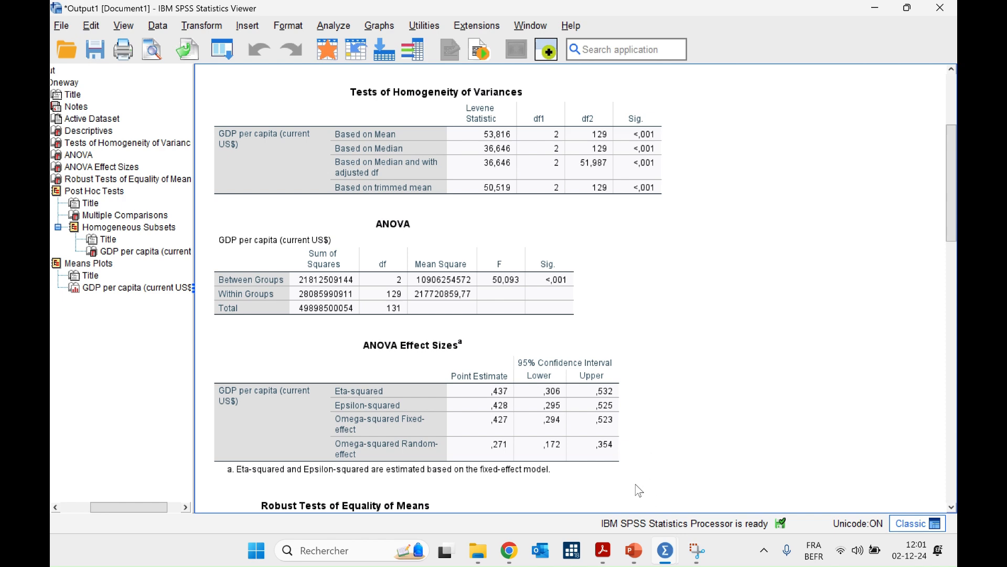
Step: Switch to Exercices TP8.pdf and read question 3.3 on the hci variable and the simple linear regression exercise
{"action": "left_click", "coordinate": [603, 550]}
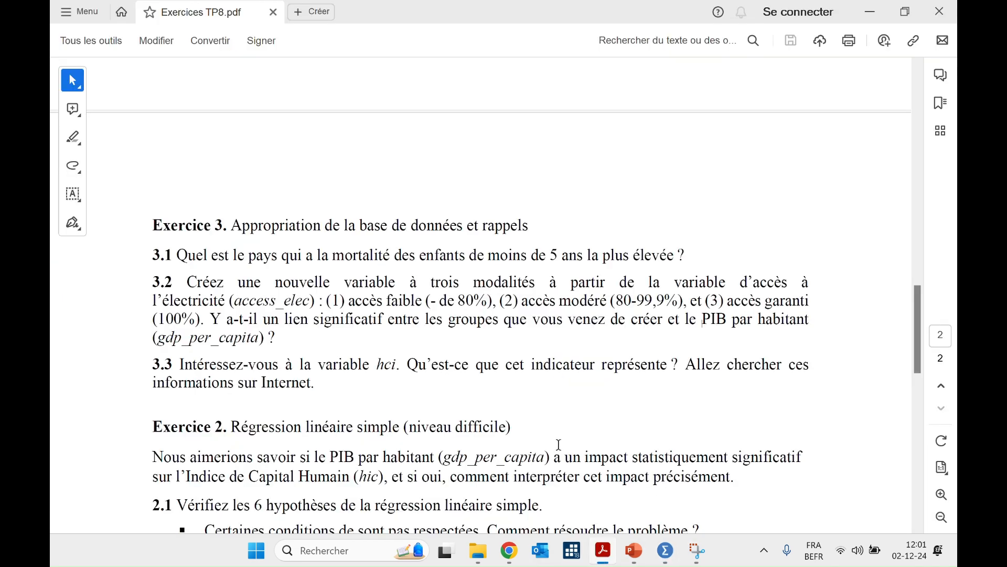
{"action": "scroll", "coordinate": [559, 444], "scroll_direction": "down", "scroll_amount": 1}
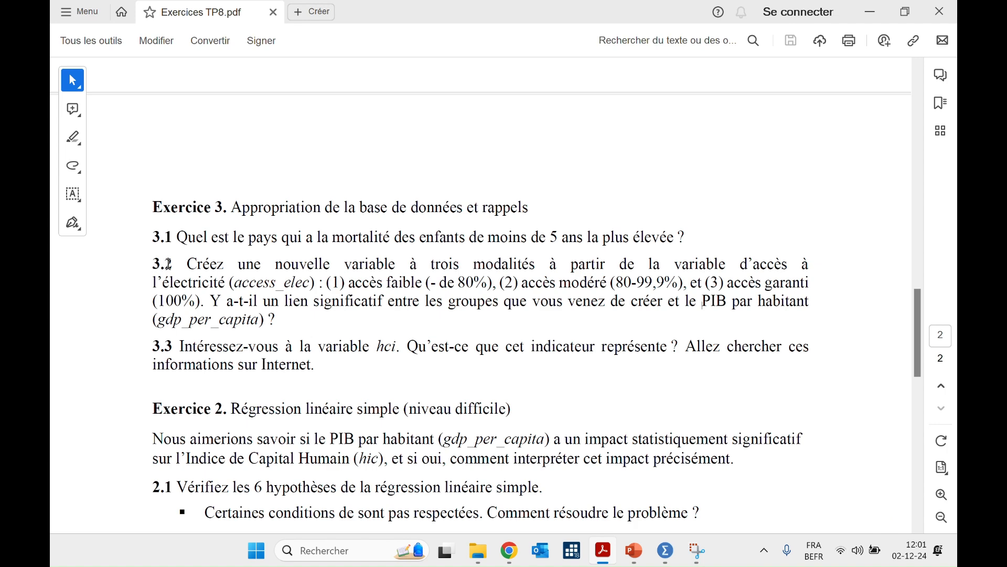
{"action": "scroll", "coordinate": [147, 353], "scroll_direction": "down", "scroll_amount": 1}
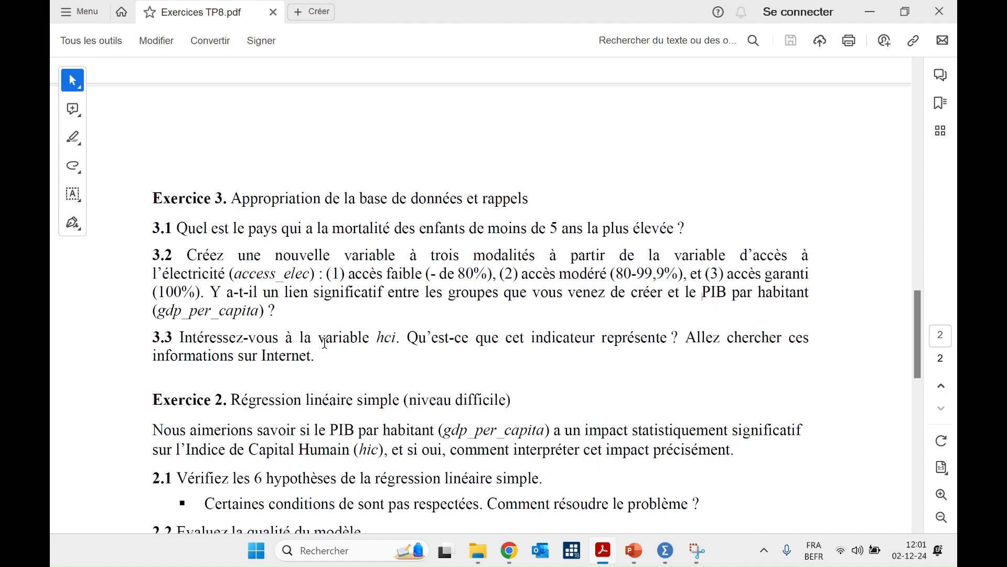
{"action": "scroll", "coordinate": [324, 341], "scroll_direction": "down", "scroll_amount": 2}
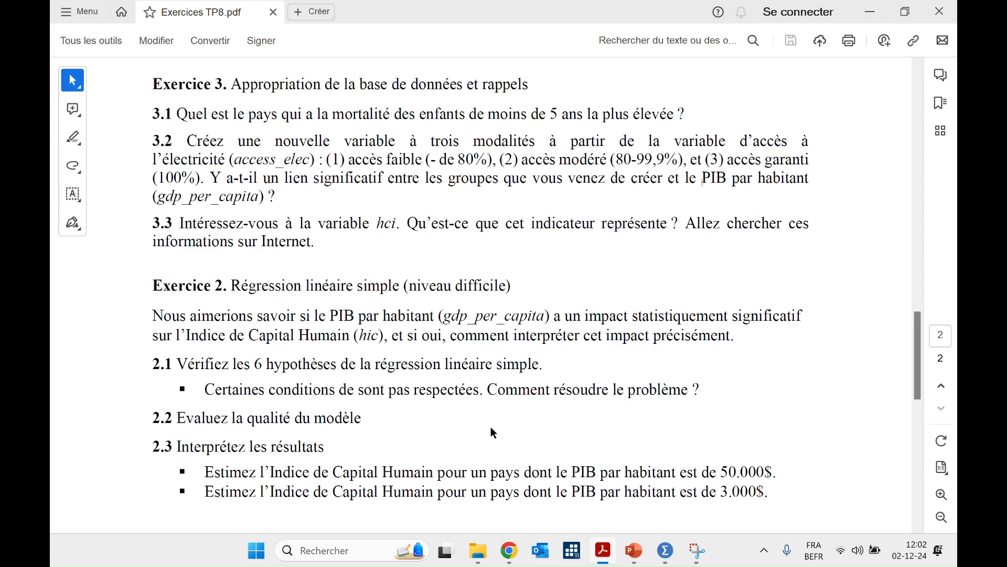
{"action": "mouse_move", "coordinate": [676, 561]}
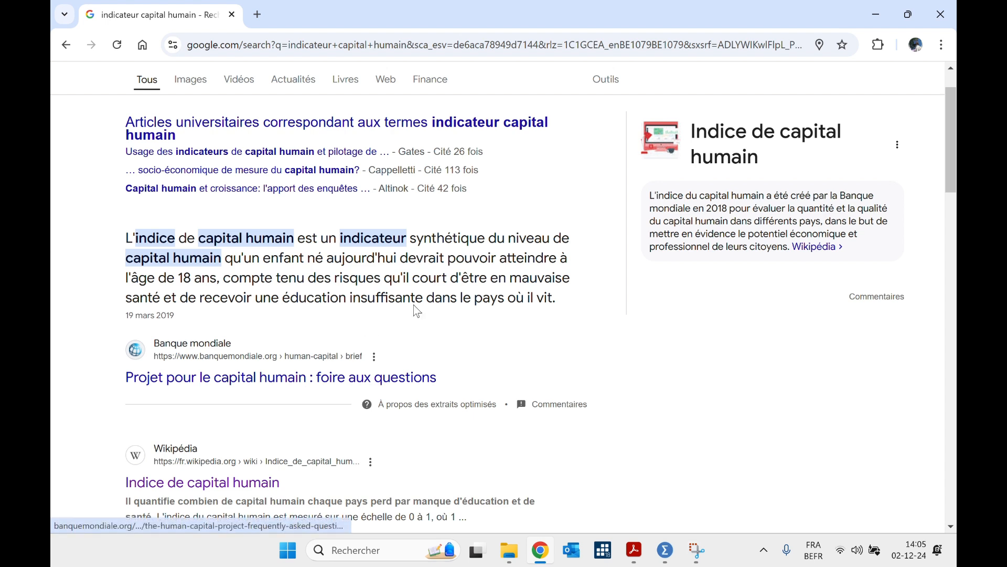
Step: Switch from the browser to Exercices TP8.pdf and read questions 2.1 to 2.3 of the simple linear regression exercise
{"action": "left_click", "coordinate": [634, 549]}
{"action": "scroll", "coordinate": [520, 366], "scroll_direction": "down", "scroll_amount": 15}
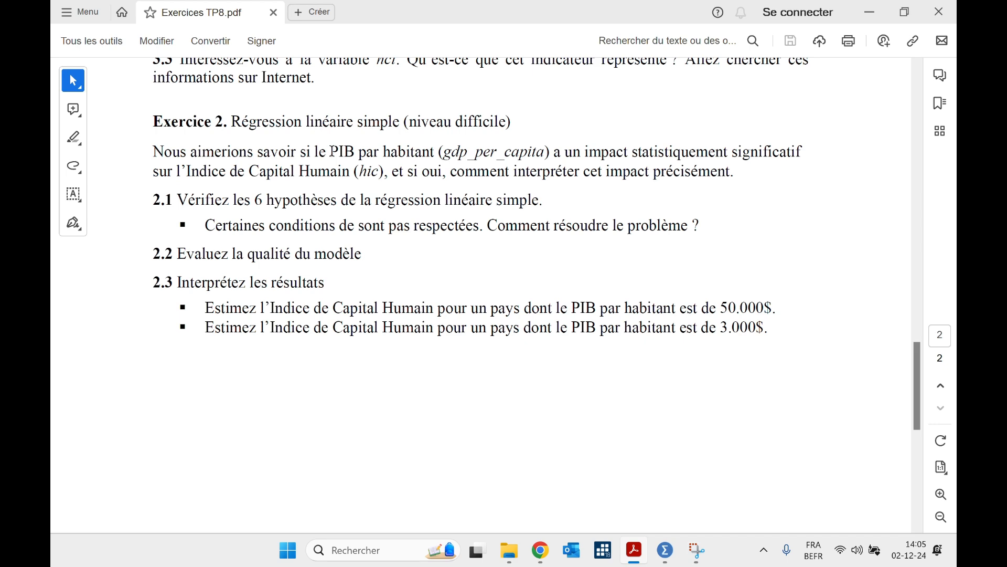
{"action": "scroll", "coordinate": [424, 156], "scroll_direction": "up", "scroll_amount": 2}
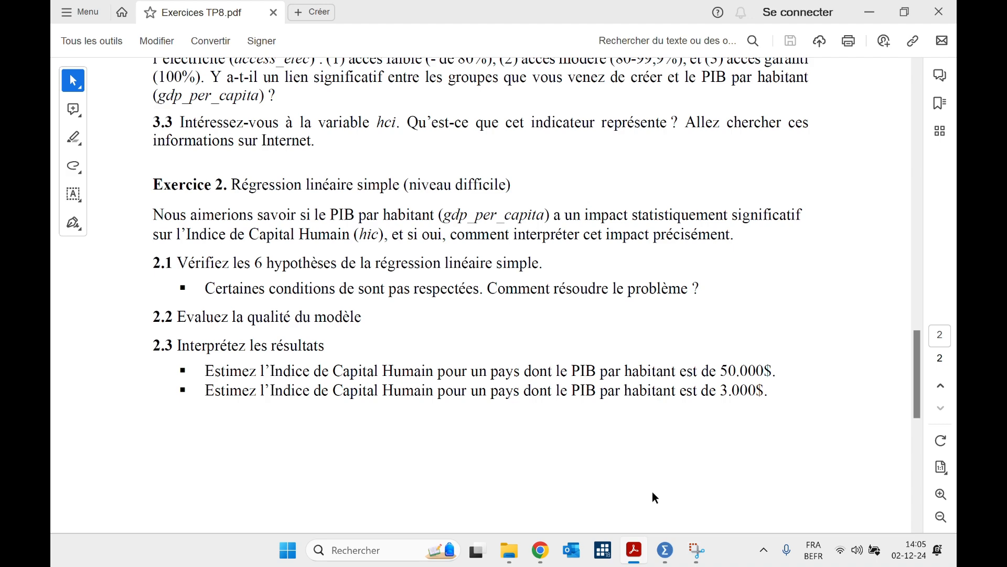
Step: Open the PPT TP8 presentation from the Méthodes quanti folder and go to slide 6 on verifying the regression conditions
{"action": "left_click", "coordinate": [509, 550]}
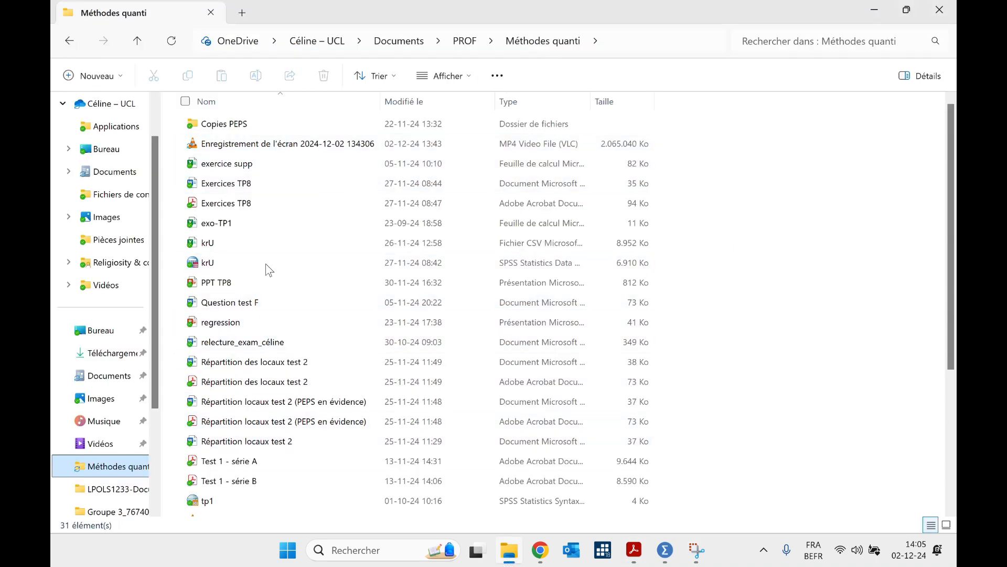
{"action": "scroll", "coordinate": [284, 401], "scroll_direction": "down", "scroll_amount": 1}
{"action": "left_click", "coordinate": [270, 216]}
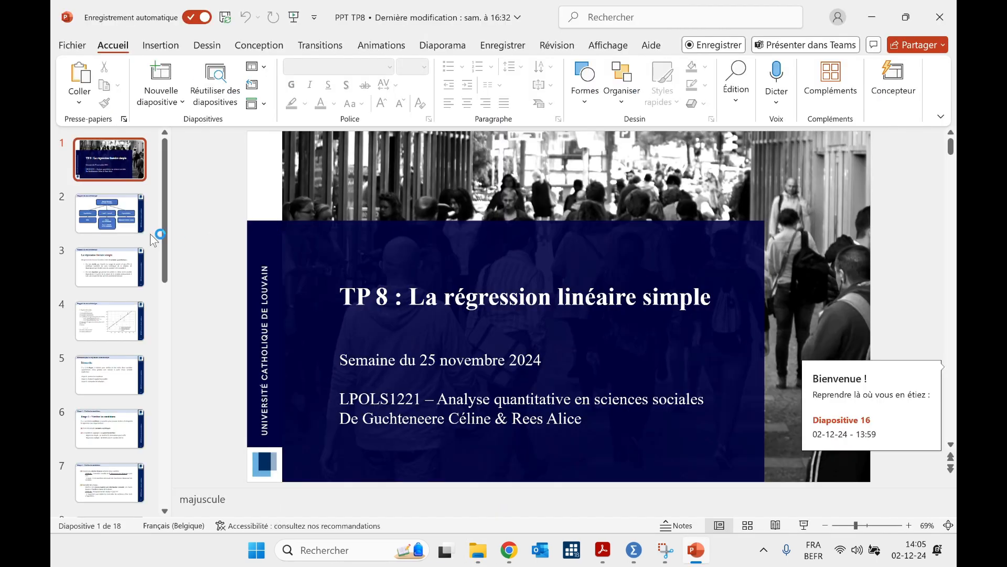
{"action": "left_click", "coordinate": [150, 235]}
{"action": "key", "text": "Down"}
{"action": "key", "text": "Down"}
{"action": "key", "text": "Down"}
{"action": "key", "text": "Down"}
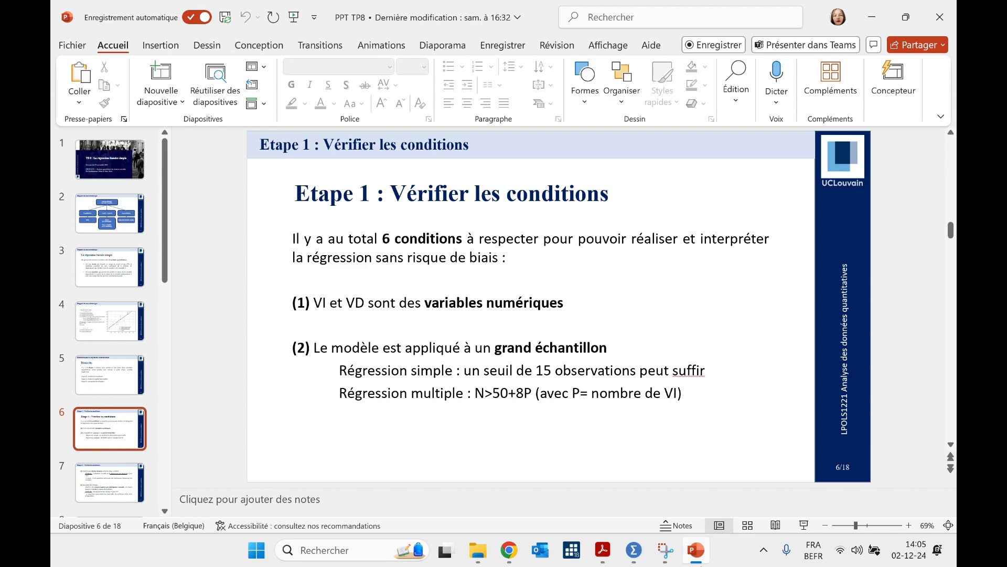
Step: Check the regression exercise in Exercices TP8.pdf, and return to the PPT TP8 slide to read the sample size condition
{"action": "left_click", "coordinate": [696, 549]}
{"action": "left_click", "coordinate": [603, 549]}
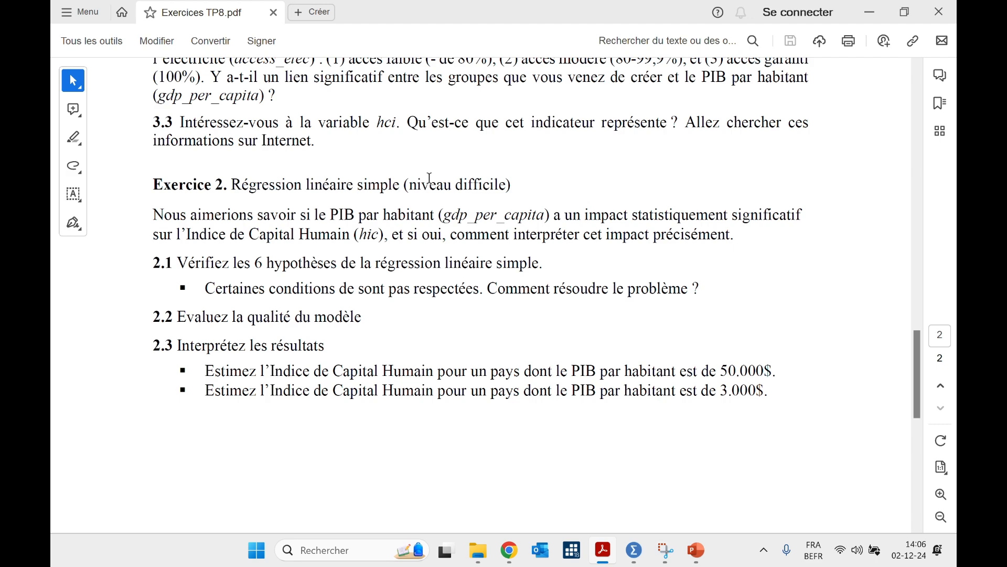
{"action": "left_click", "coordinate": [695, 550]}
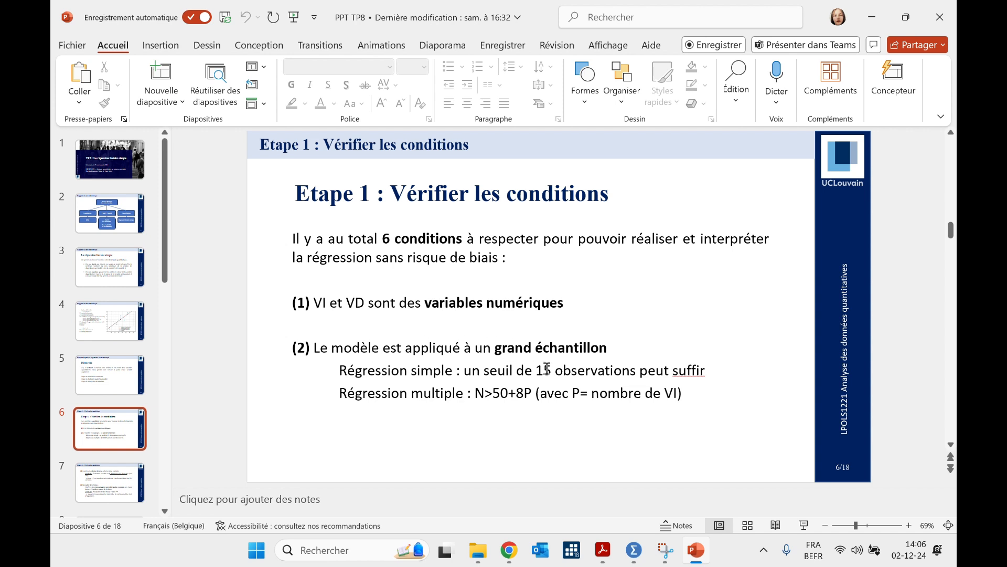
{"action": "left_click_drag", "start_coordinate": [537, 371], "coordinate": [634, 370]}
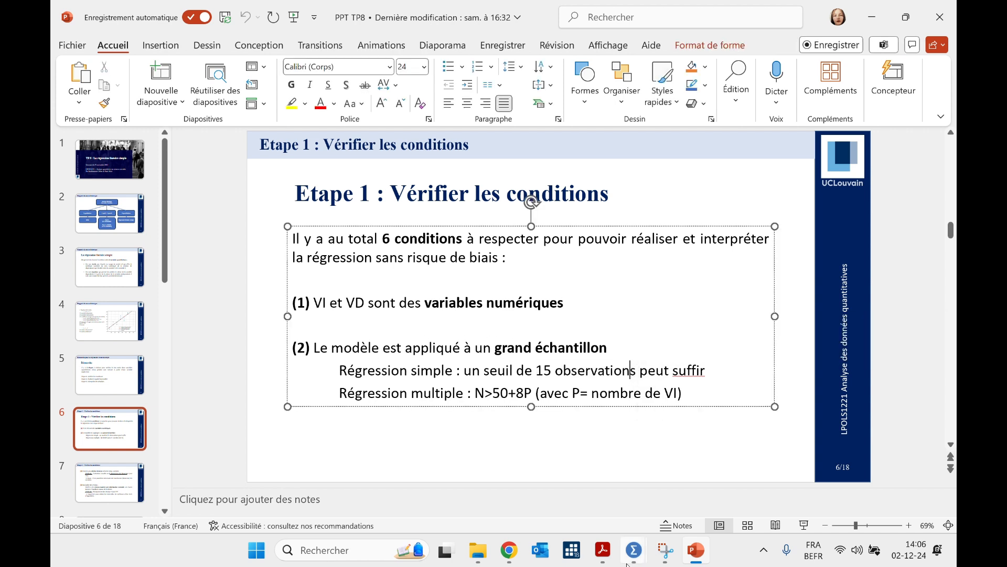
Step: Switch to the World_Bank_2018.sav data in SPSS and look through the country rows to check the sample size
{"action": "mouse_move", "coordinate": [634, 549]}
{"action": "left_click", "coordinate": [700, 479]}
{"action": "scroll", "coordinate": [411, 282], "scroll_direction": "down", "scroll_amount": 20}
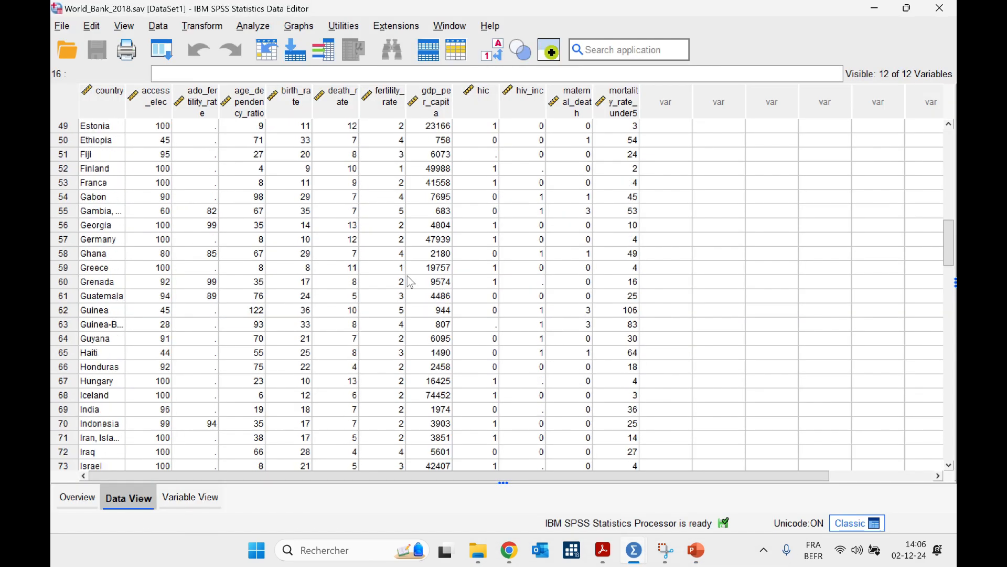
{"action": "scroll", "coordinate": [411, 282], "scroll_direction": "up", "scroll_amount": 20}
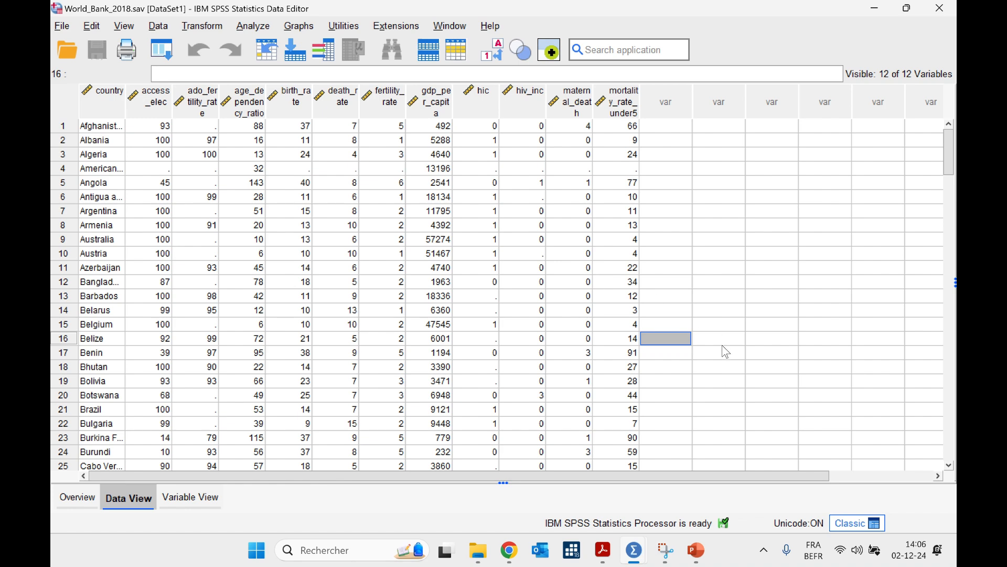
Step: Read slide 7 of PPT TP8 on linear relation and residual normality, with a brief check of the SPSS data
{"action": "left_click", "coordinate": [696, 550]}
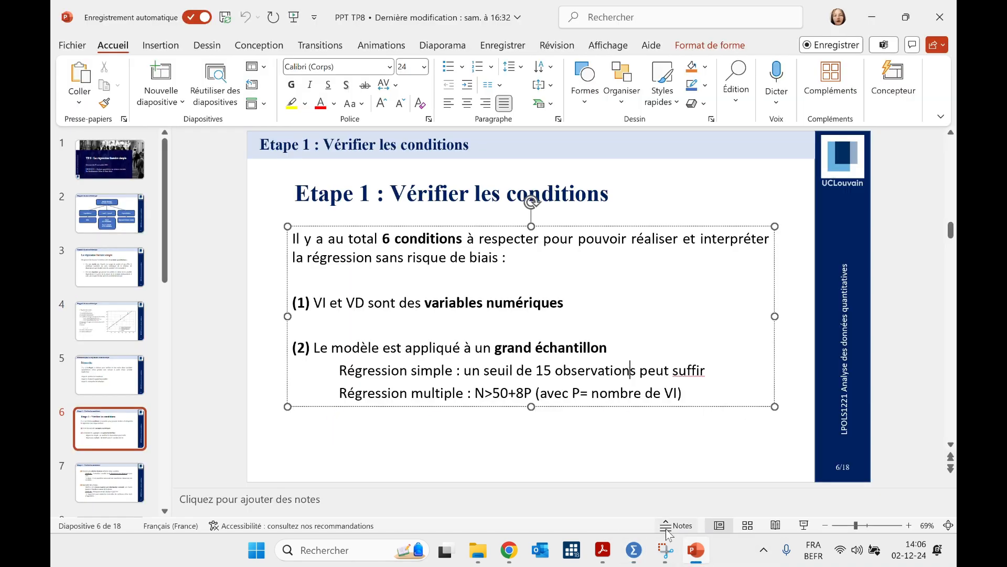
{"action": "scroll", "coordinate": [656, 474], "scroll_direction": "down", "scroll_amount": 1}
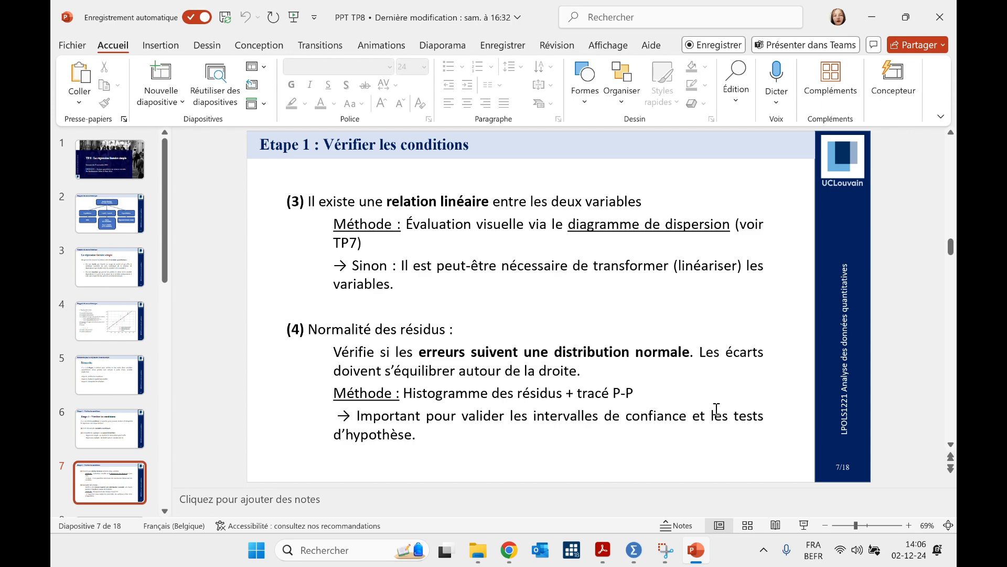
{"action": "mouse_move", "coordinate": [633, 550]}
{"action": "left_click", "coordinate": [763, 457]}
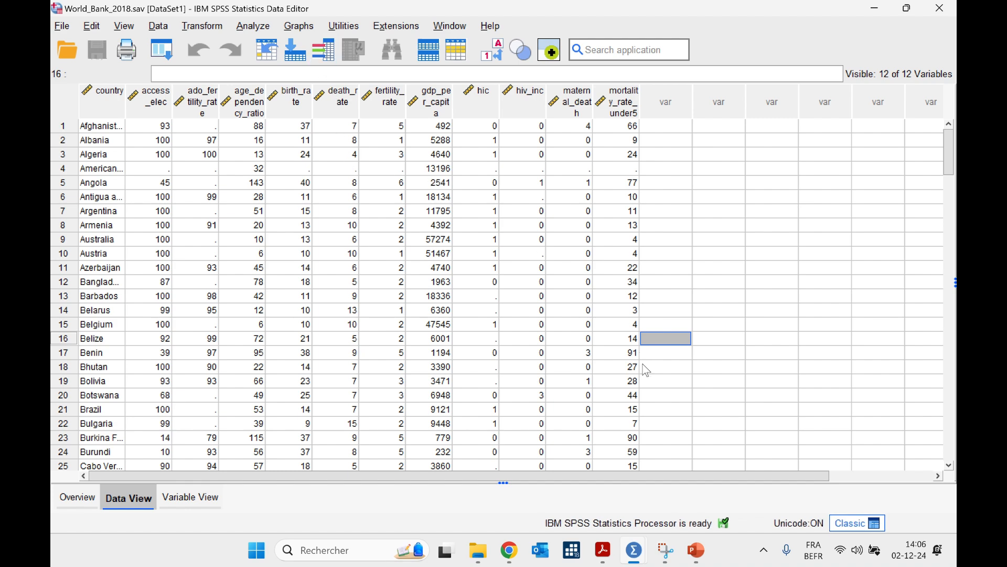
{"action": "left_click", "coordinate": [696, 550]}
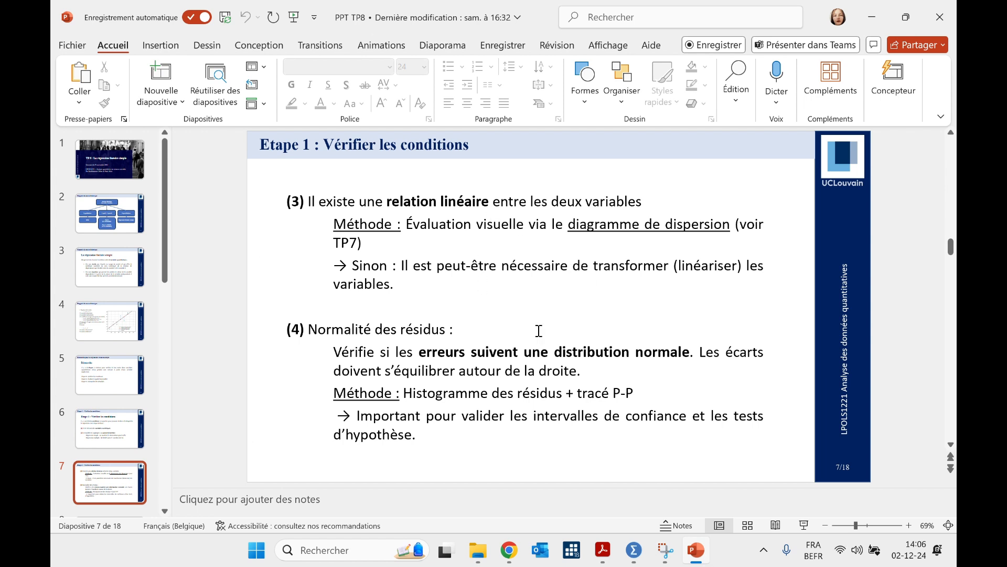
Step: Check Exercice 2 on simple linear regression in Exercices TP8.pdf, and return to the World_Bank_2018.sav data in SPSS
{"action": "left_click", "coordinate": [604, 551]}
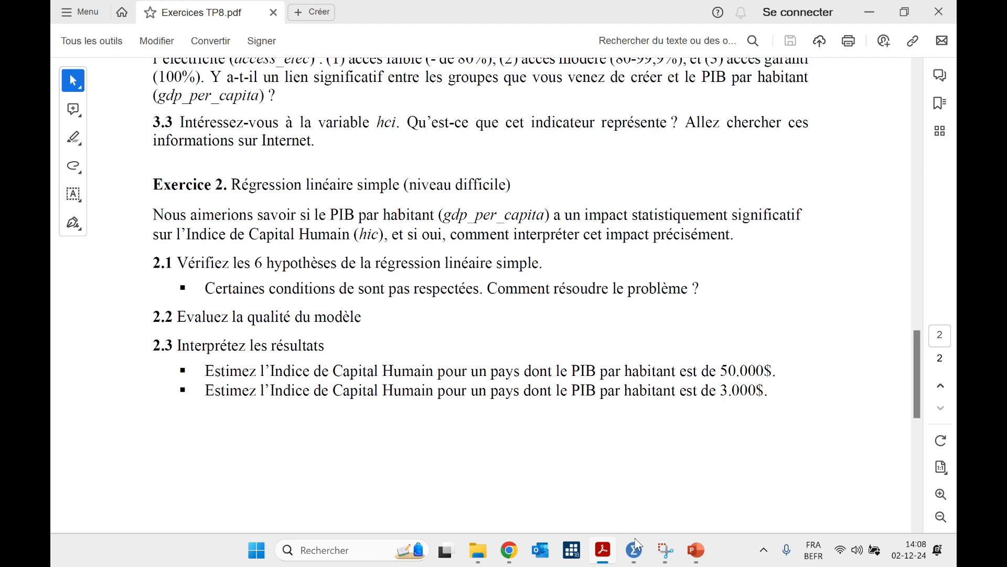
{"action": "mouse_move", "coordinate": [636, 552]}
{"action": "left_click", "coordinate": [690, 466]}
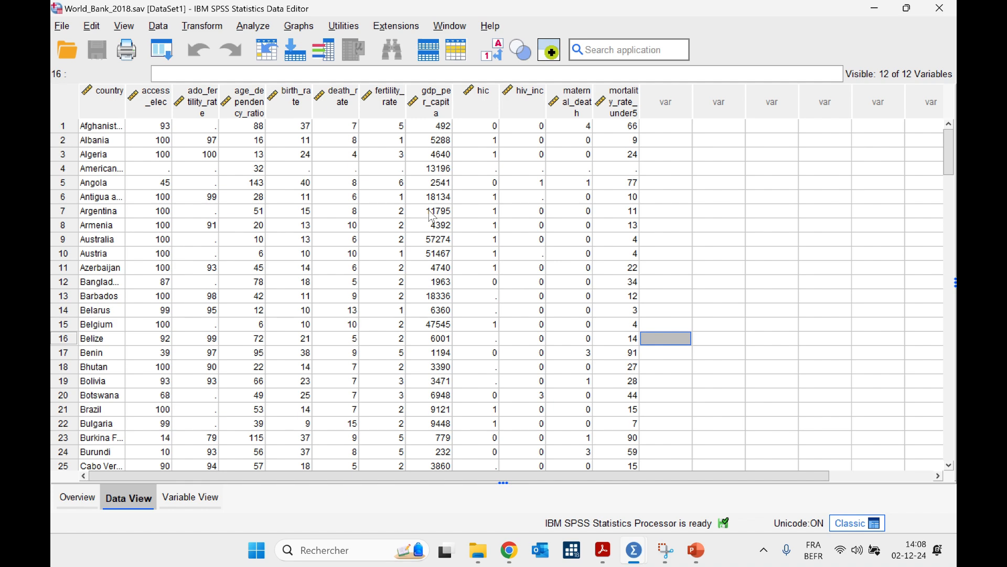
Step: Define a simple scatterplot with Human capital index on the Y axis and GDP per capita on the X axis, and paste its syntax
{"action": "left_click", "coordinate": [299, 27]}
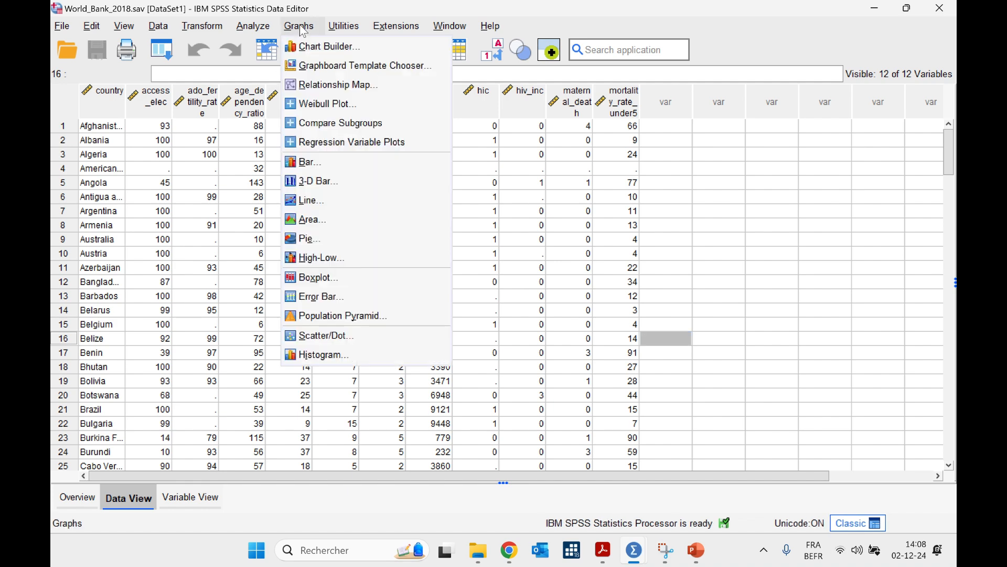
{"action": "left_click", "coordinate": [318, 336]}
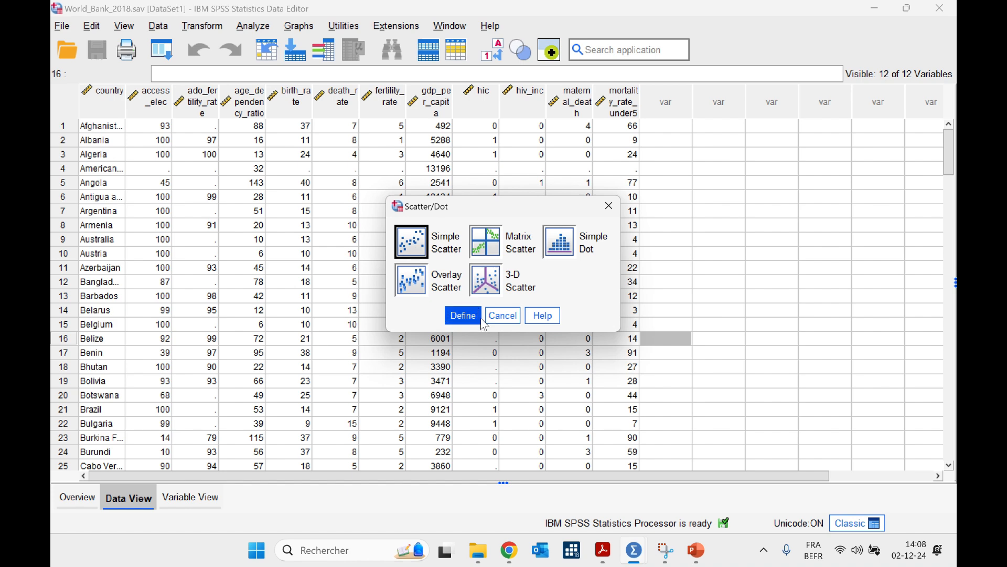
{"action": "left_click", "coordinate": [463, 316]}
{"action": "left_click", "coordinate": [523, 96]}
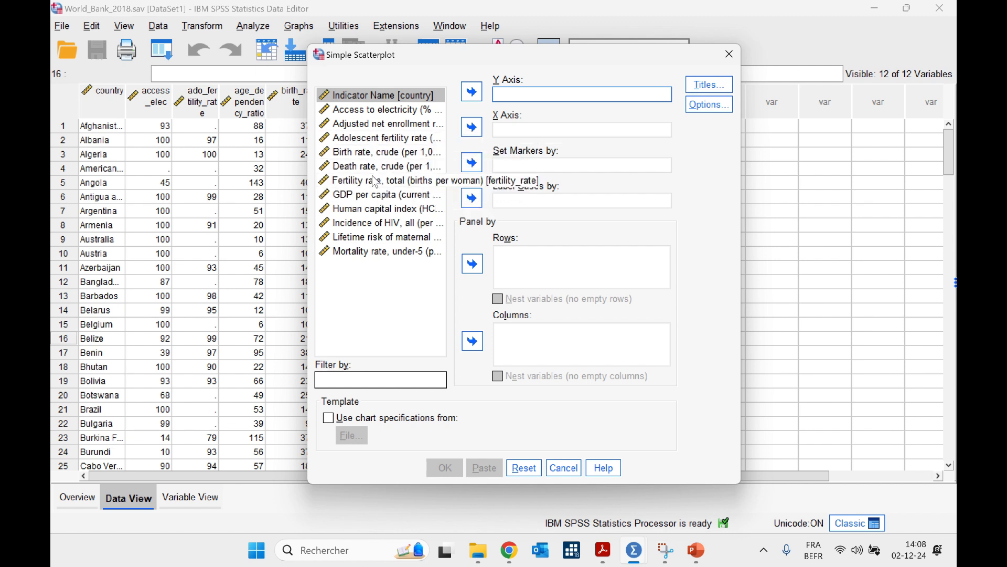
{"action": "left_click", "coordinate": [371, 210]}
{"action": "left_click", "coordinate": [472, 93]}
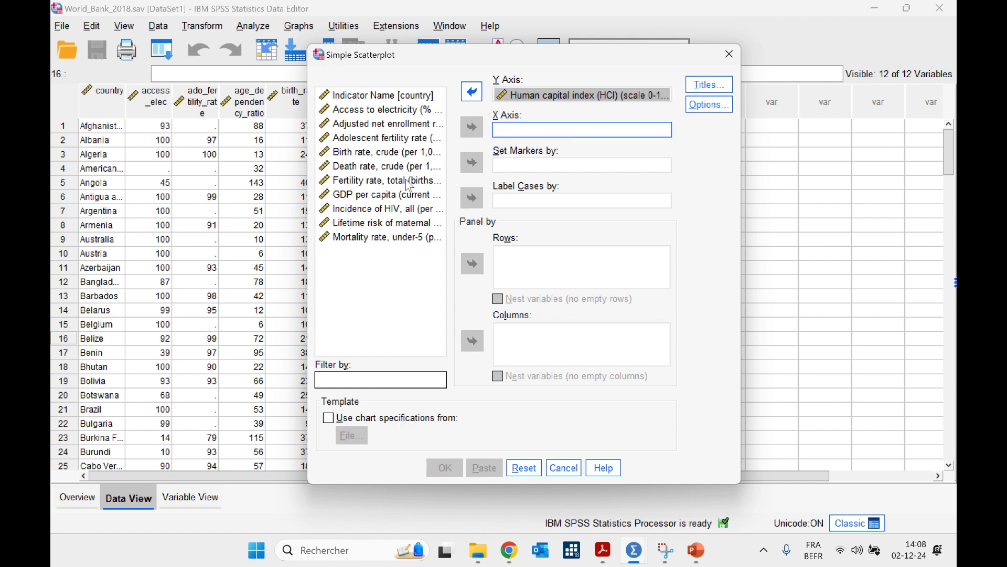
{"action": "left_click", "coordinate": [375, 199]}
{"action": "left_click", "coordinate": [479, 128]}
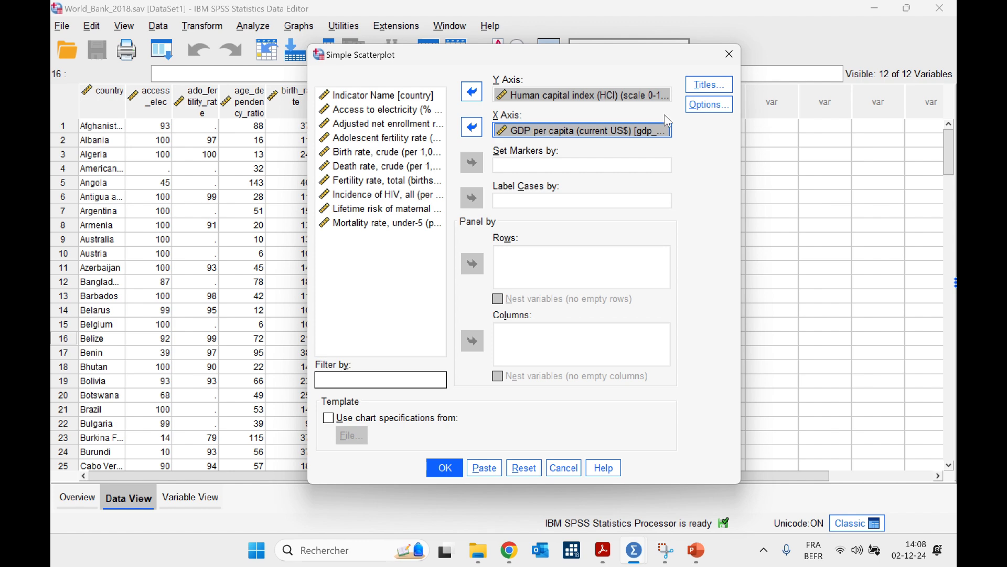
{"action": "left_click", "coordinate": [491, 462]}
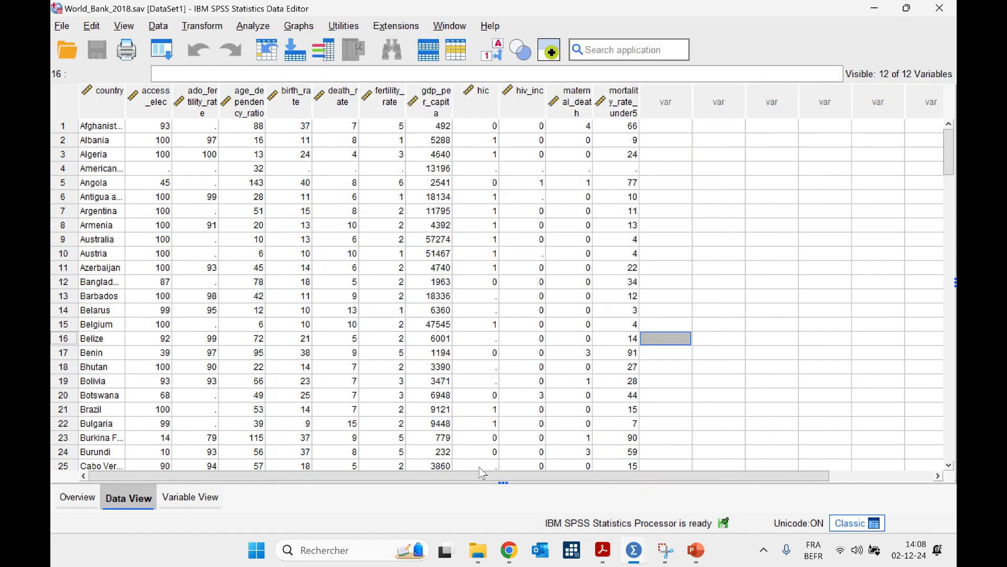
Step: Run the pasted DATASET ACTIVATE and GRAPH scatterplot commands from the syntax file
{"action": "mouse_move", "coordinate": [624, 564]}
{"action": "left_click", "coordinate": [566, 459]}
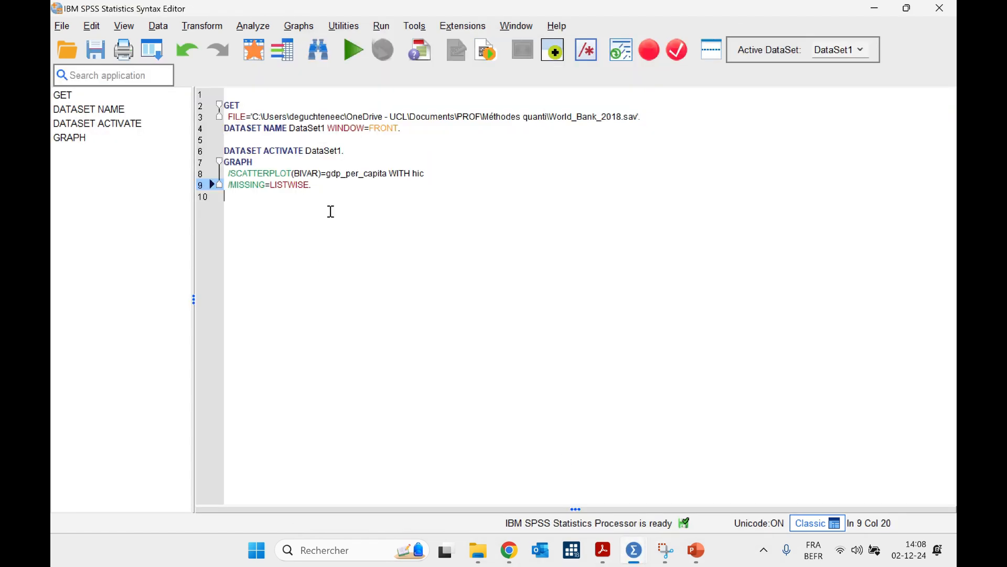
{"action": "left_click_drag", "start_coordinate": [330, 212], "coordinate": [231, 143]}
{"action": "left_click_drag", "start_coordinate": [329, 205], "coordinate": [227, 156]}
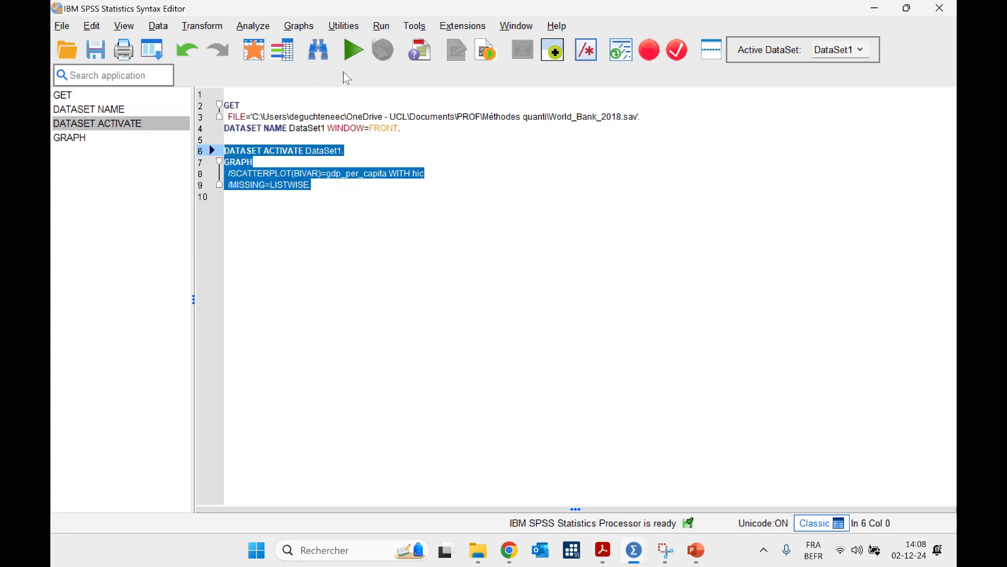
{"action": "left_click", "coordinate": [349, 49]}
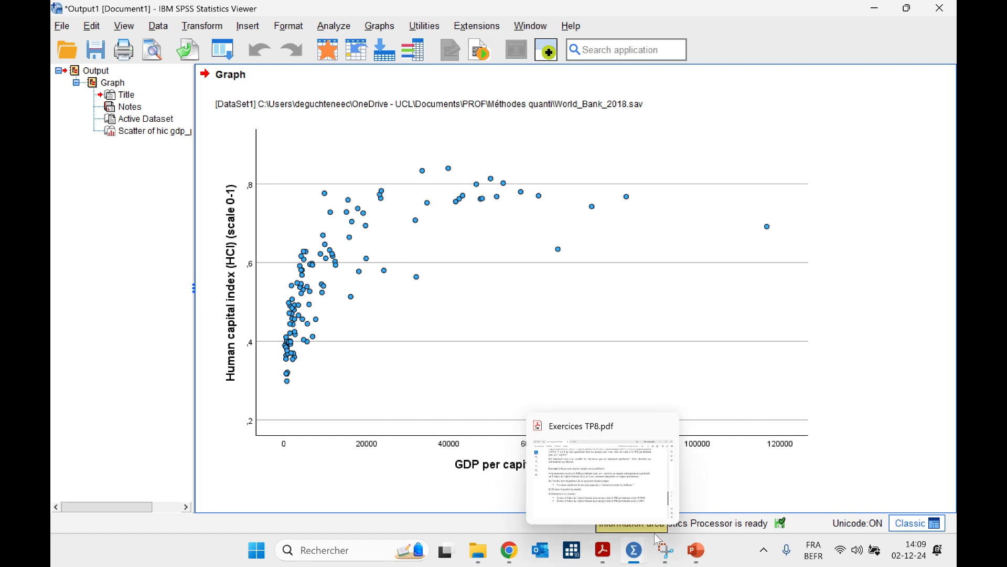
Step: Read the linear relation condition on slide 7 of PPT TP8, and compare it with the scatterplot in the SPSS output
{"action": "left_click", "coordinate": [697, 556]}
{"action": "left_click", "coordinate": [375, 205]}
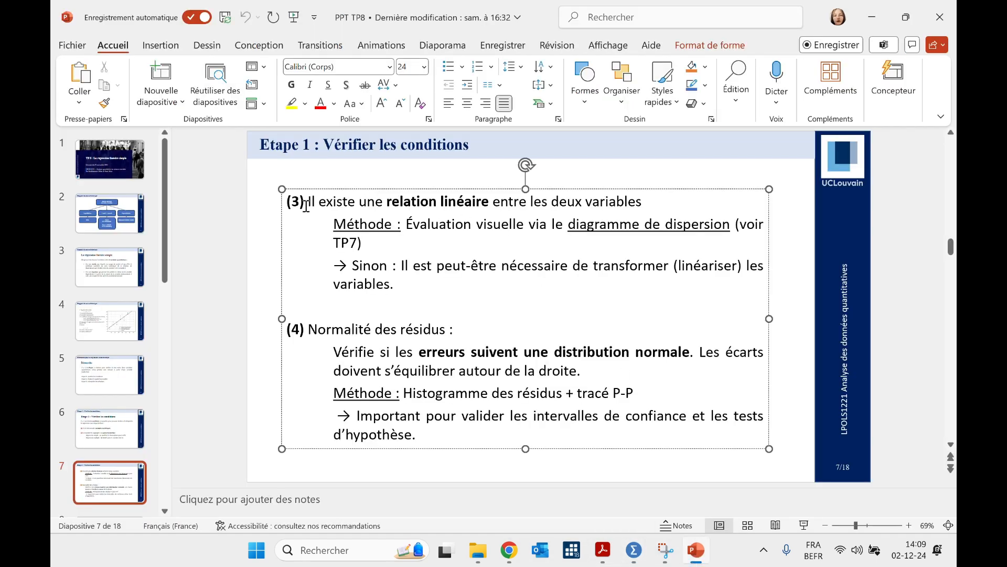
{"action": "left_click", "coordinate": [418, 290]}
{"action": "left_click", "coordinate": [705, 558]}
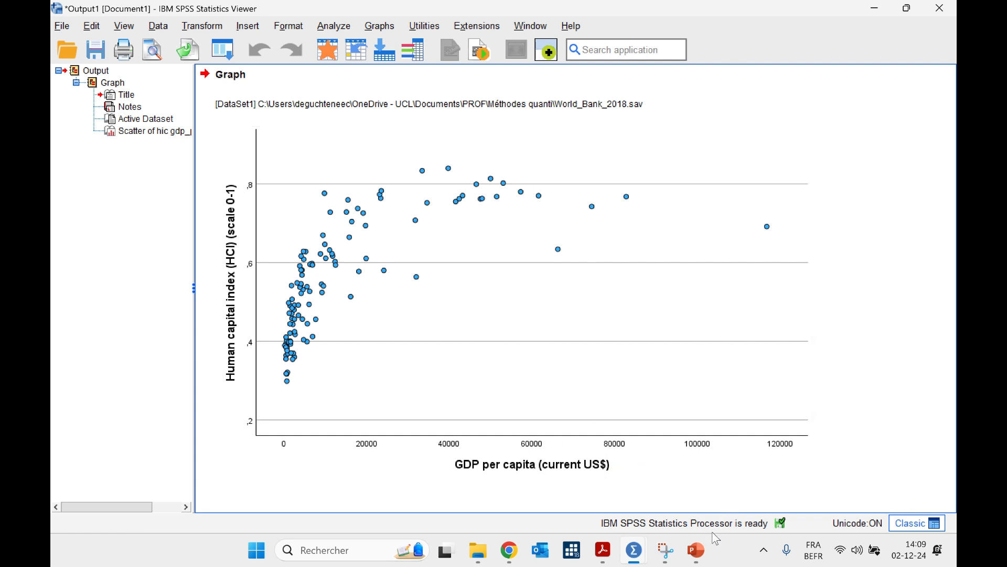
{"action": "mouse_move", "coordinate": [701, 555]}
Step: Start computing a new variable in World_Bank_2018.sav with the numeric expression LN(gdp_per_capita)
{"action": "mouse_move", "coordinate": [647, 546]}
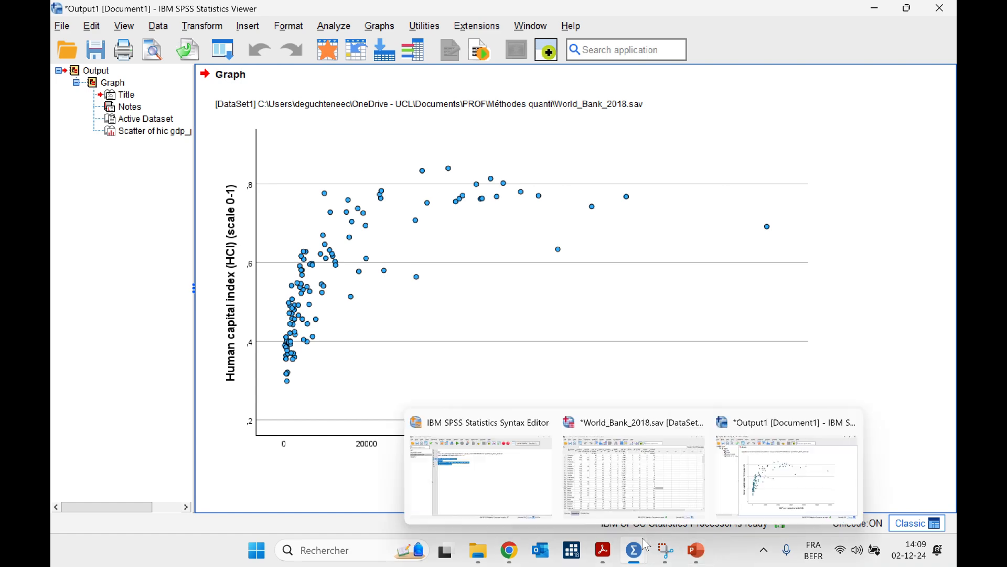
{"action": "left_click", "coordinate": [612, 449]}
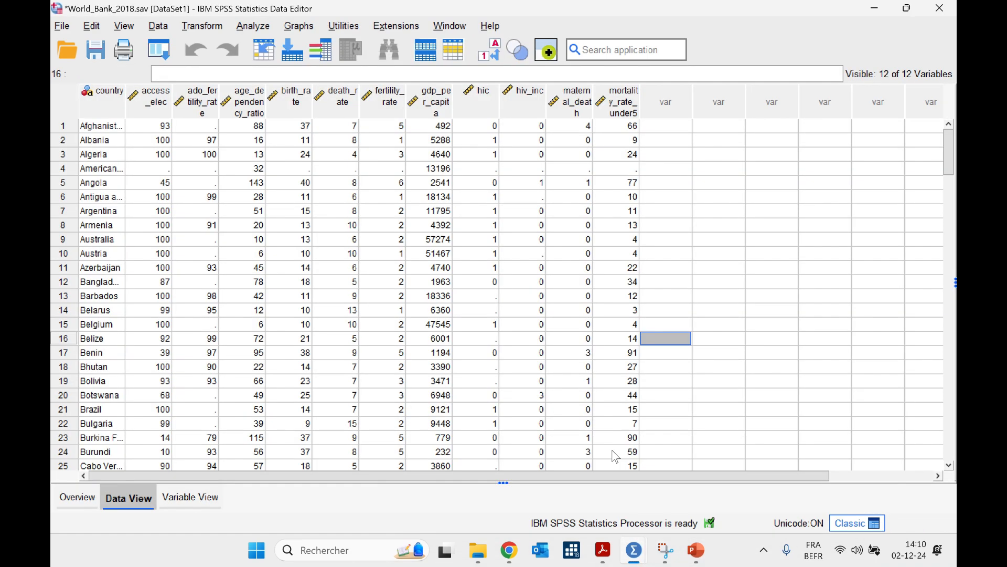
{"action": "left_click", "coordinate": [726, 256]}
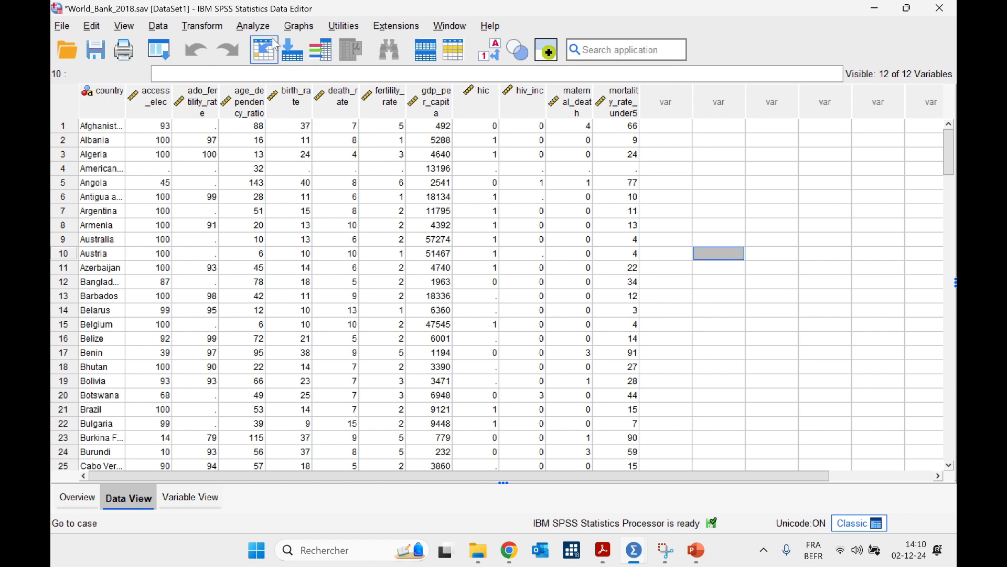
{"action": "left_click", "coordinate": [216, 28]}
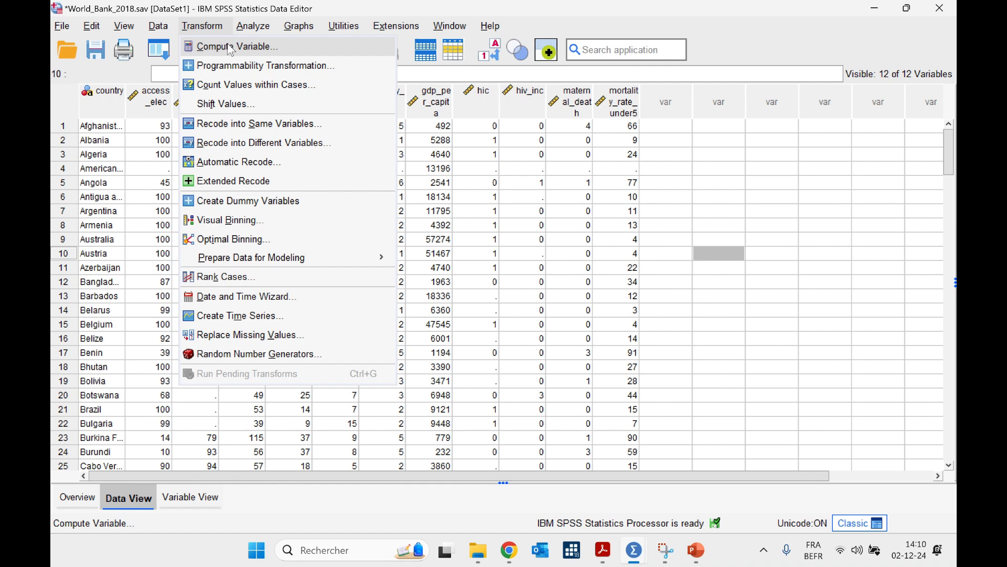
{"action": "mouse_move", "coordinate": [202, 32]}
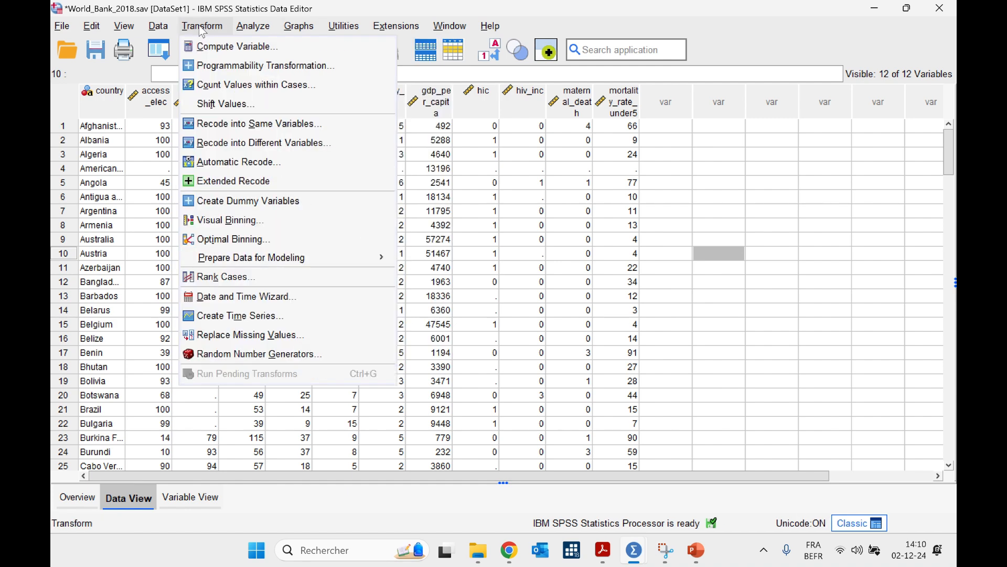
{"action": "left_click", "coordinate": [262, 51]}
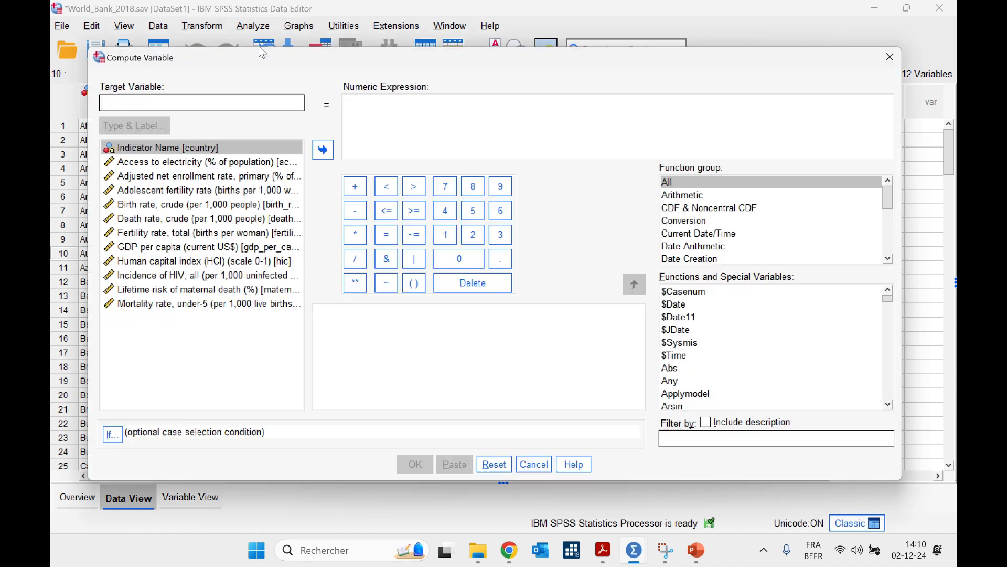
{"action": "left_click", "coordinate": [449, 113]}
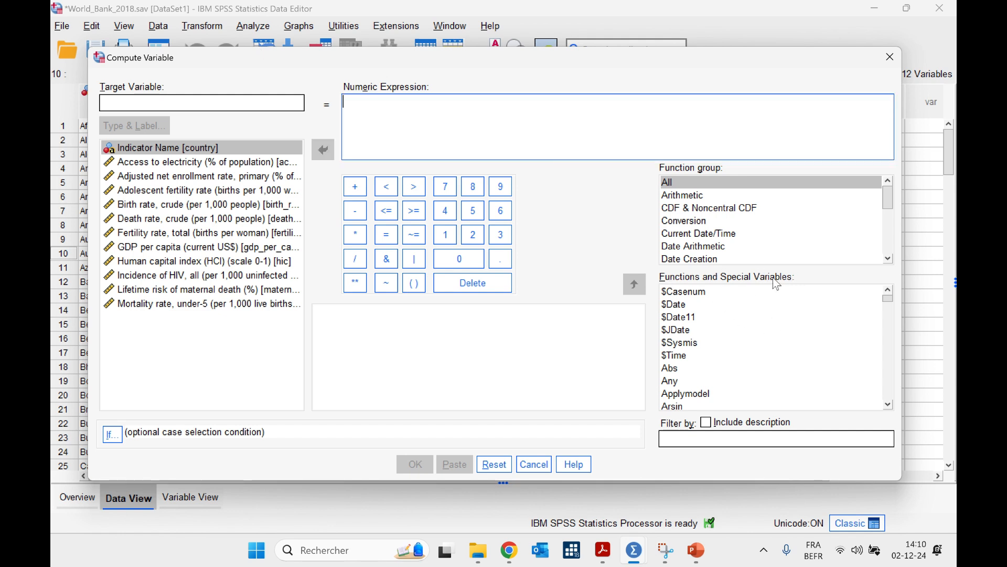
{"action": "scroll", "coordinate": [758, 363], "scroll_direction": "down", "scroll_amount": 10}
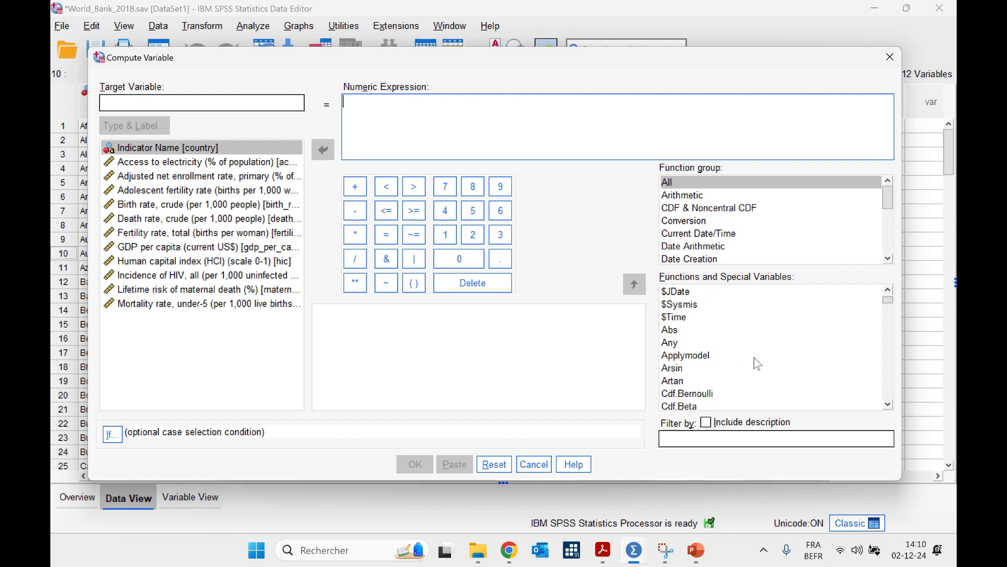
{"action": "scroll", "coordinate": [759, 363], "scroll_direction": "down", "scroll_amount": 20}
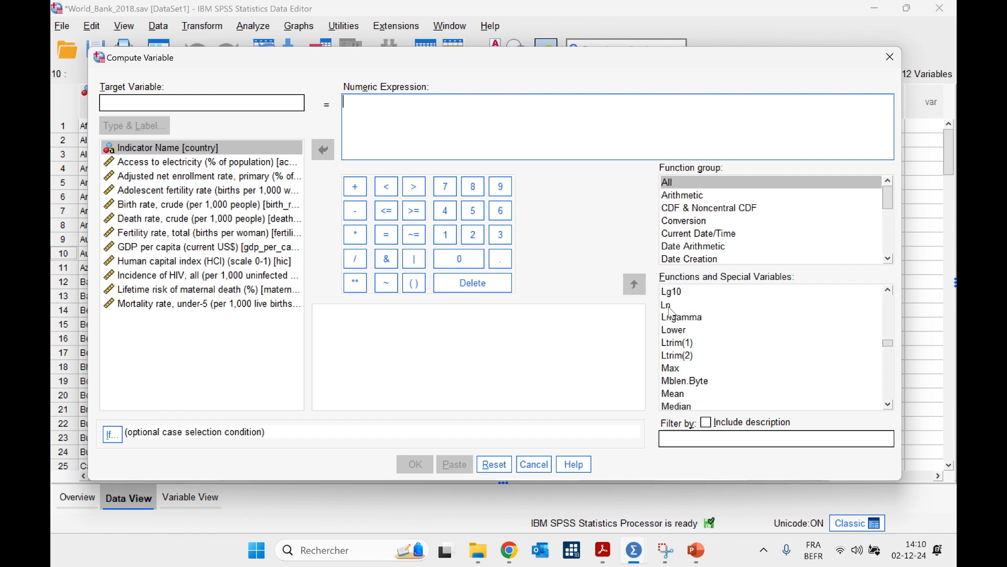
{"action": "double_click", "coordinate": [670, 306]}
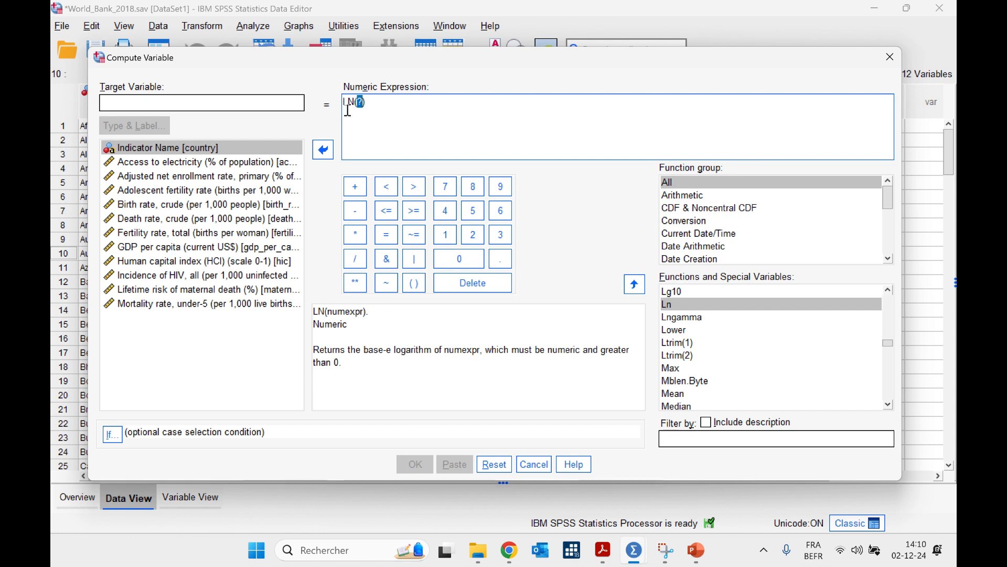
{"action": "left_click", "coordinate": [153, 249]}
{"action": "double_click", "coordinate": [156, 255]}
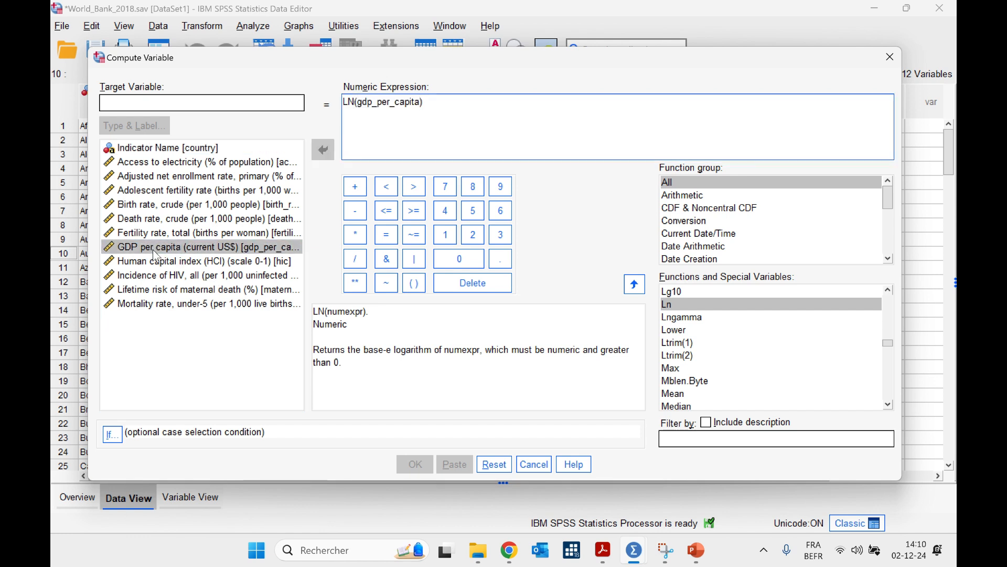
Step: Name the target variable GDP_ln and paste the compute command into the syntax file
{"action": "left_click", "coordinate": [145, 103]}
{"action": "type", "text": "GDP_ln"}
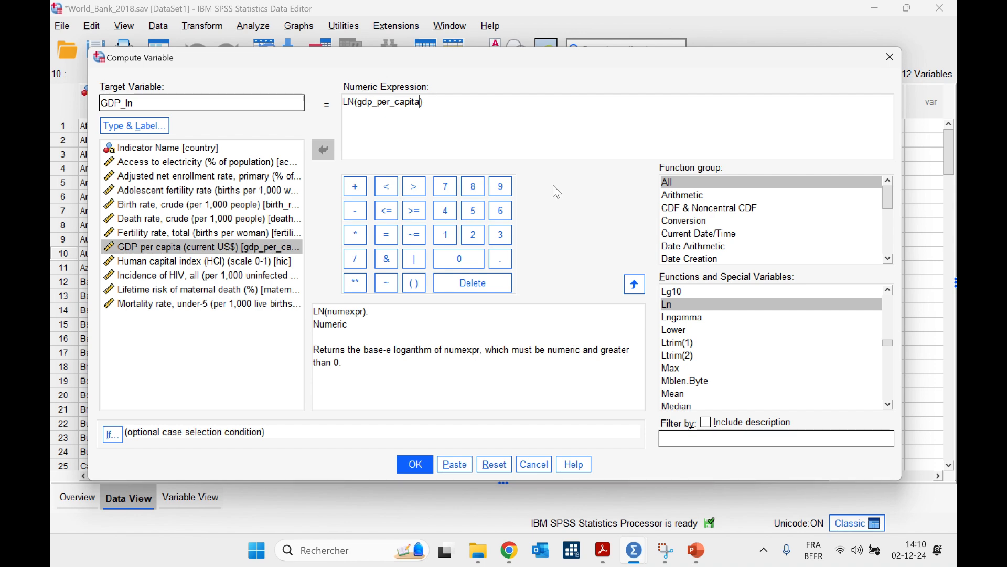
{"action": "left_click", "coordinate": [454, 464]}
Step: Run the COMPUTE GDP_ln=LN(gdp_per_capita) and EXECUTE commands from the syntax file
{"action": "mouse_move", "coordinate": [634, 550]}
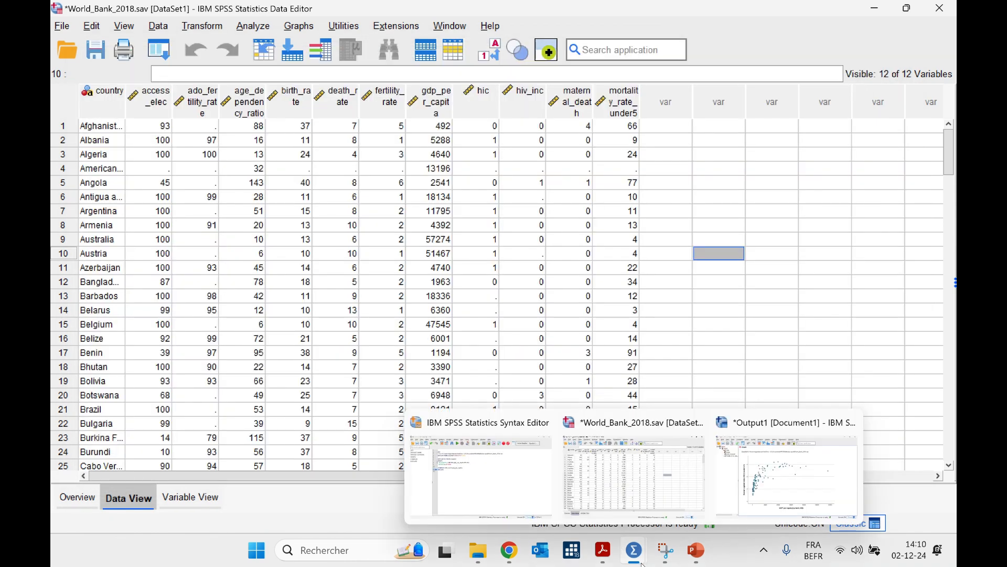
{"action": "left_click", "coordinate": [514, 475]}
{"action": "left_click_drag", "start_coordinate": [303, 219], "coordinate": [229, 196]}
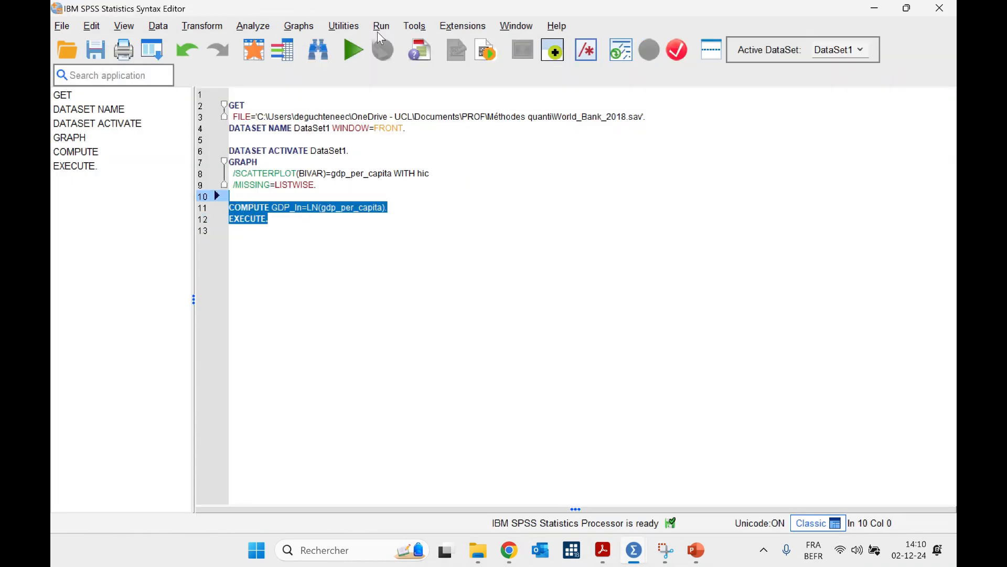
{"action": "left_click", "coordinate": [361, 51]}
Step: Inspect the values of the new GDP_ln column in the World_Bank_2018.sav data
{"action": "mouse_move", "coordinate": [635, 550]}
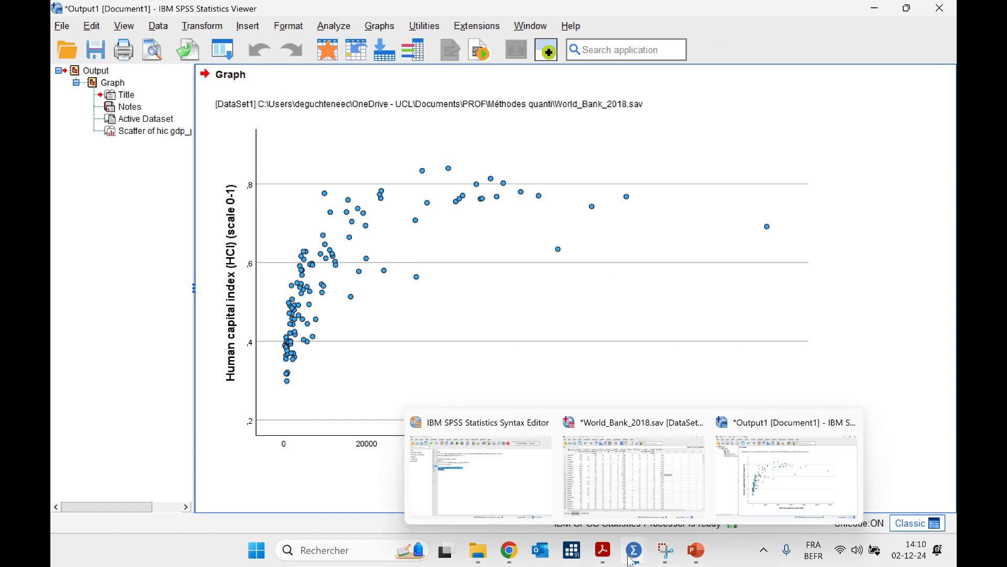
{"action": "left_click", "coordinate": [636, 489]}
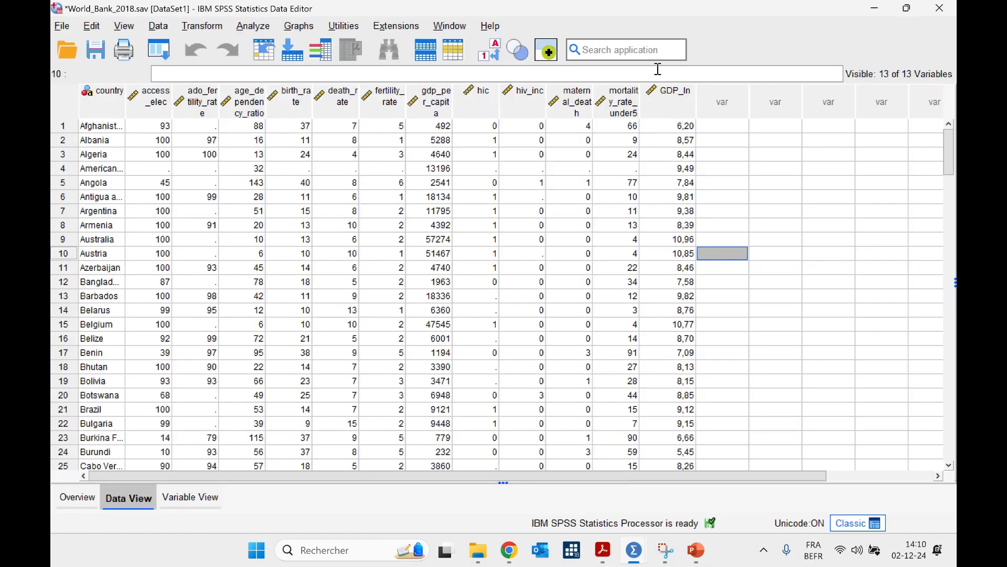
{"action": "left_click_drag", "start_coordinate": [678, 126], "coordinate": [676, 410]}
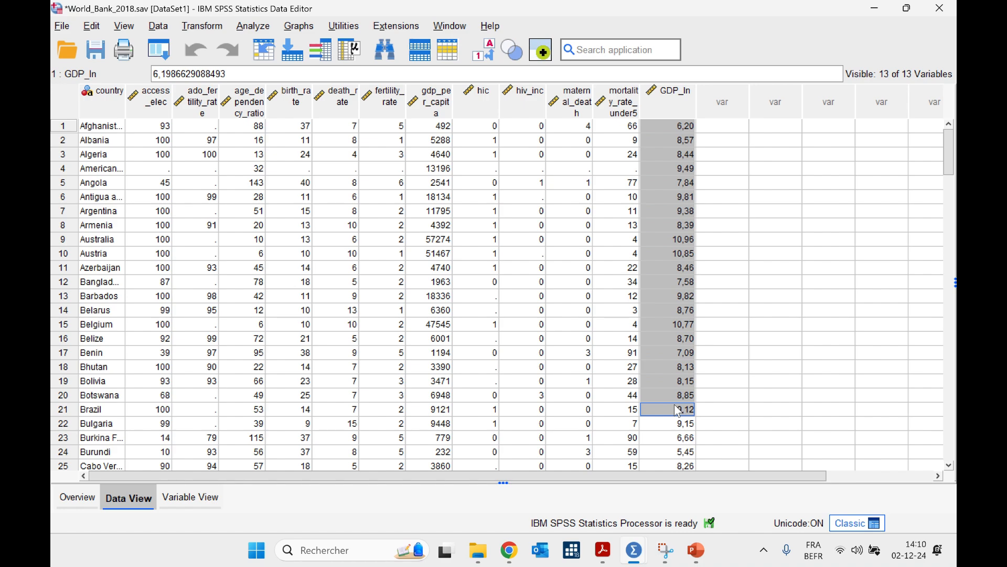
{"action": "right_click", "coordinate": [677, 410]}
{"action": "left_click", "coordinate": [721, 226]}
{"action": "scroll", "coordinate": [721, 237], "scroll_direction": "down", "scroll_amount": 20}
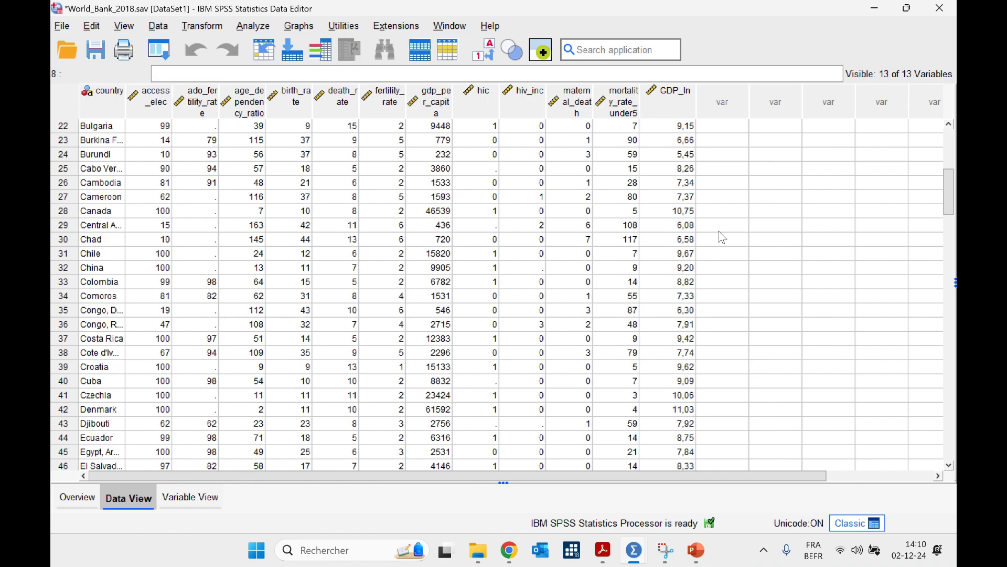
{"action": "scroll", "coordinate": [722, 237], "scroll_direction": "up", "scroll_amount": 20}
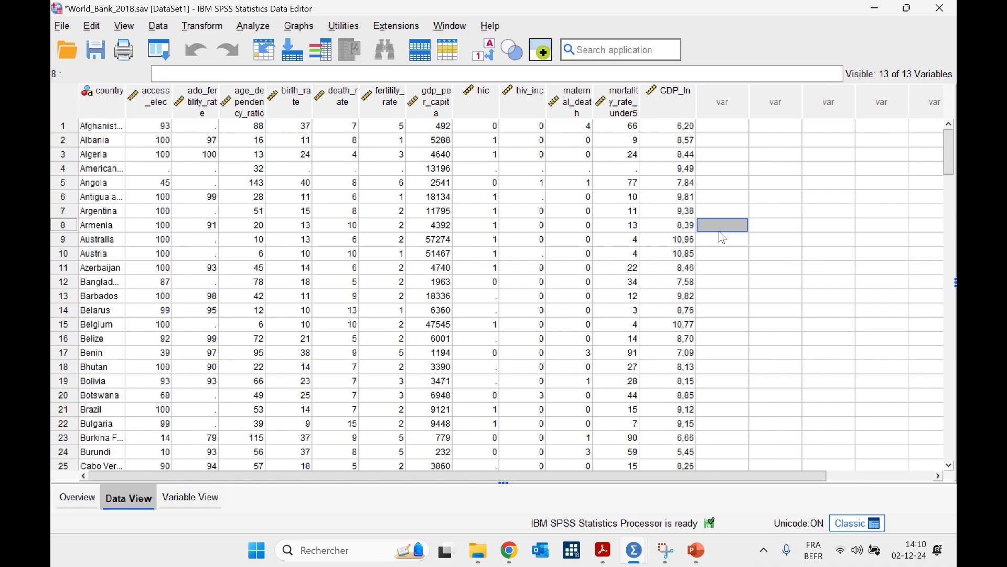
Step: Set up a simple scatterplot with hic on the Y axis and GDP_ln on the X axis, and paste its syntax
{"action": "left_click", "coordinate": [163, 56]}
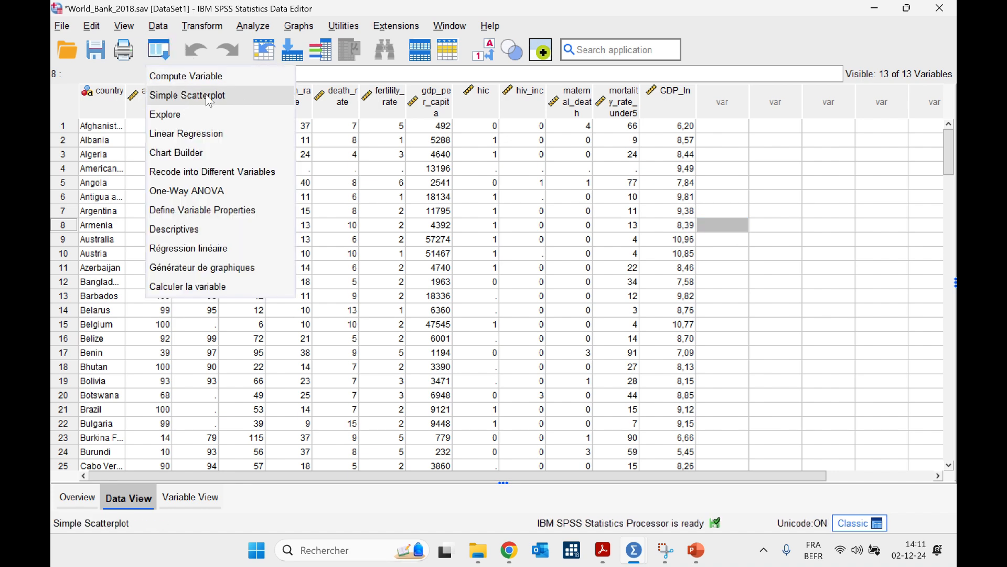
{"action": "left_click", "coordinate": [189, 95]}
{"action": "left_click", "coordinate": [551, 131]}
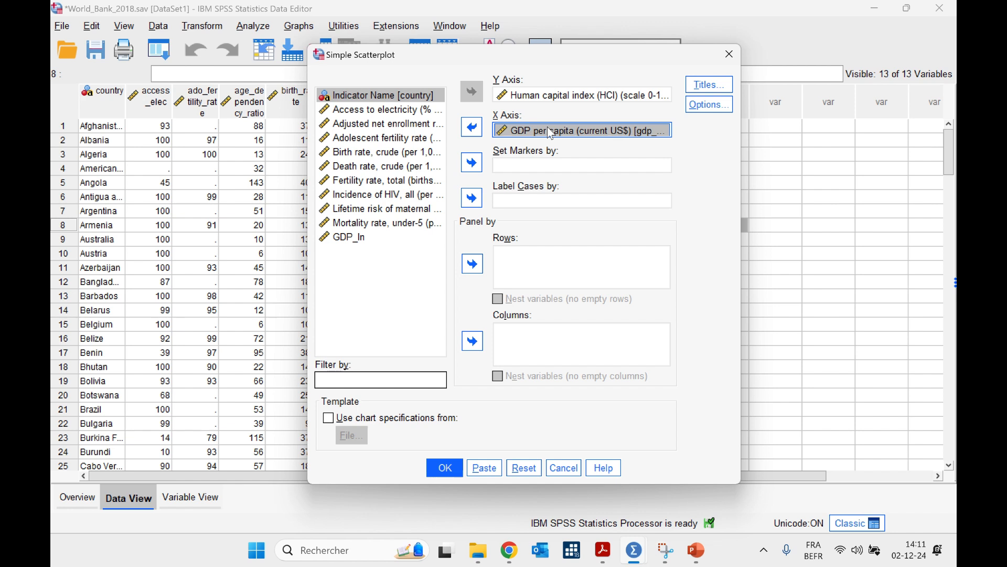
{"action": "left_click", "coordinate": [462, 134]}
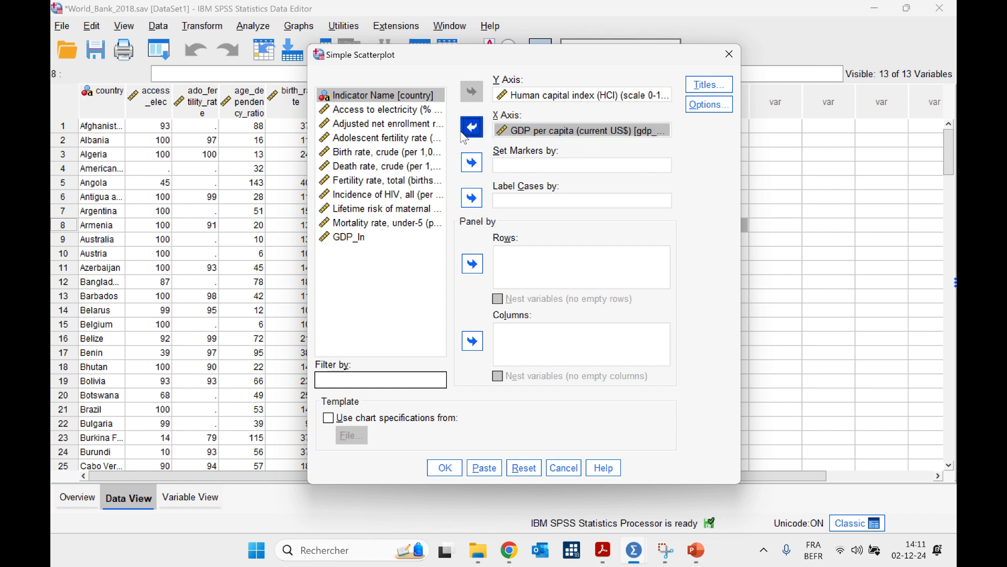
{"action": "left_click", "coordinate": [351, 252]}
{"action": "left_click", "coordinate": [471, 130]}
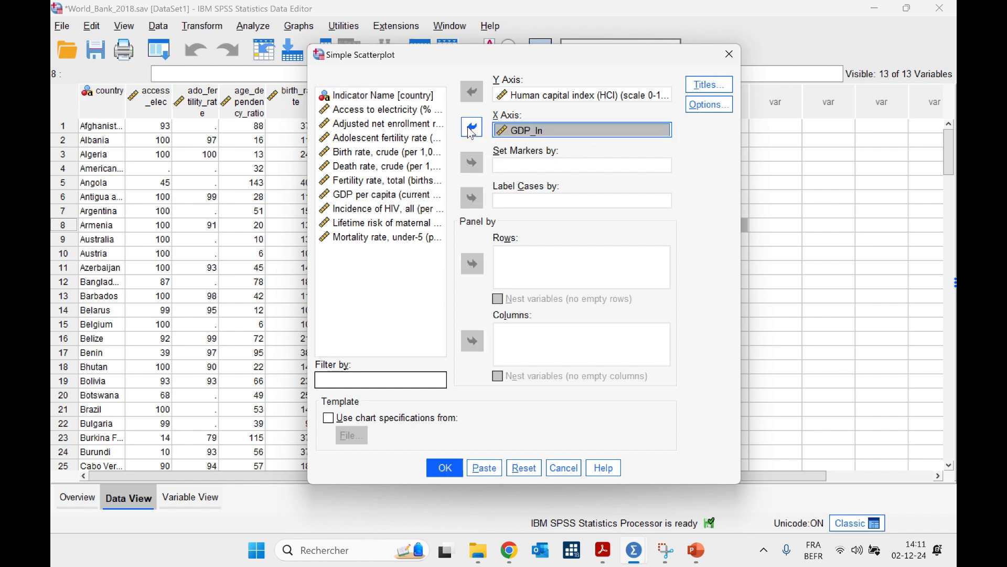
{"action": "left_click", "coordinate": [485, 467]}
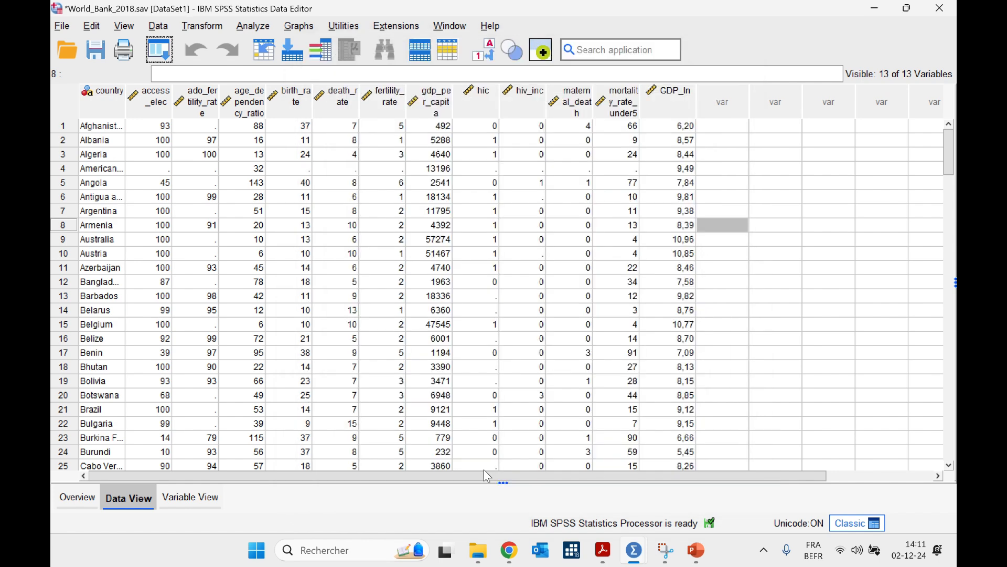
Step: Run the pasted GRAPH command for GDP_ln with hic and compare its scatterplot with the earlier gdp_per_capita one
{"action": "left_click", "coordinate": [634, 552]}
{"action": "left_click", "coordinate": [502, 468]}
{"action": "left_click_drag", "start_coordinate": [344, 275], "coordinate": [229, 241]}
{"action": "left_click", "coordinate": [347, 50]}
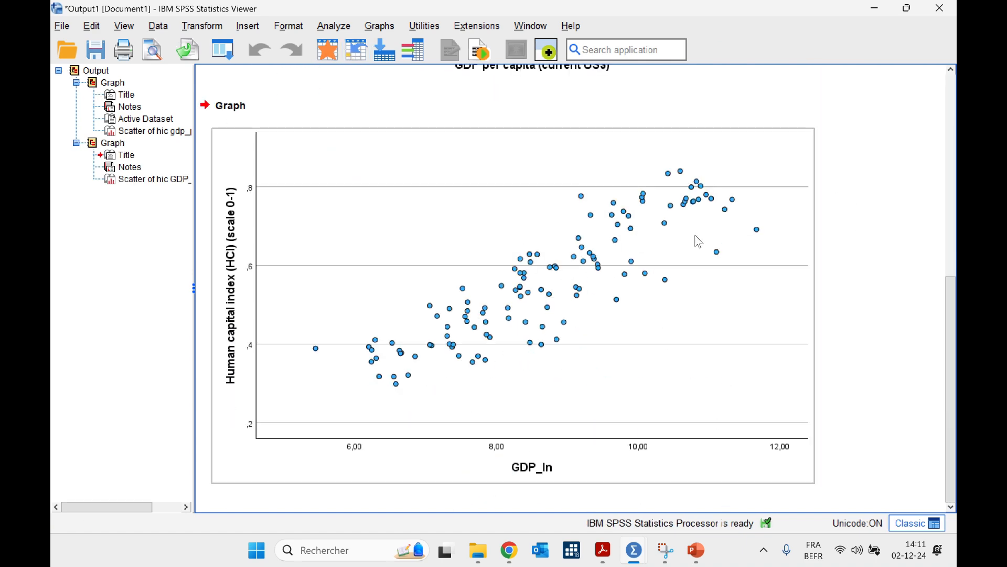
{"action": "scroll", "coordinate": [838, 245], "scroll_direction": "up", "scroll_amount": 5}
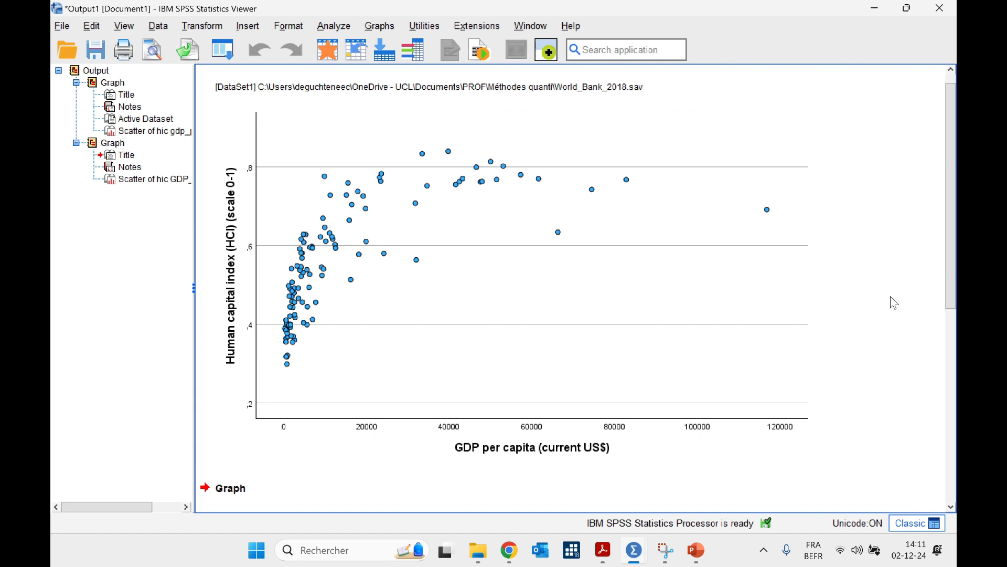
{"action": "scroll", "coordinate": [894, 303], "scroll_direction": "down", "scroll_amount": 5}
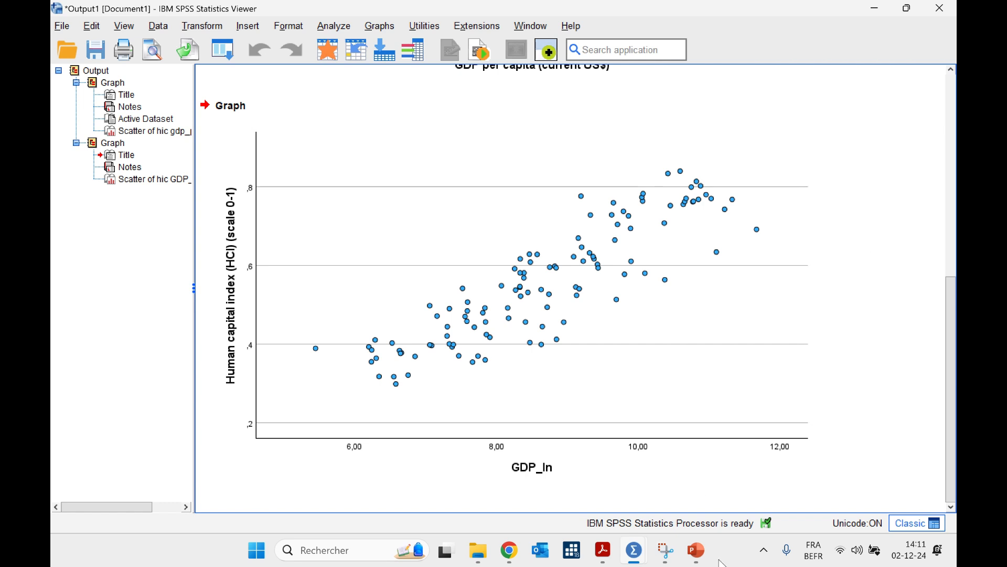
Step: Switch to the PPT TP8 slides in PowerPoint and review the residual normality condition with its histogram and P-P plot examples
{"action": "left_click", "coordinate": [696, 551]}
{"action": "left_click", "coordinate": [265, 211]}
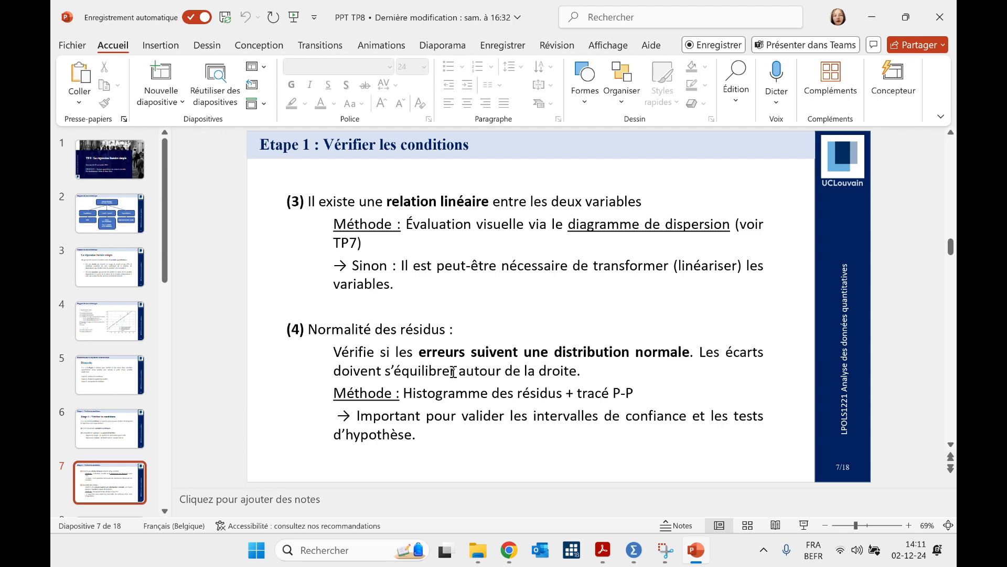
{"action": "scroll", "coordinate": [454, 371], "scroll_direction": "down", "scroll_amount": 1}
{"action": "scroll", "coordinate": [453, 371], "scroll_direction": "down", "scroll_amount": 1}
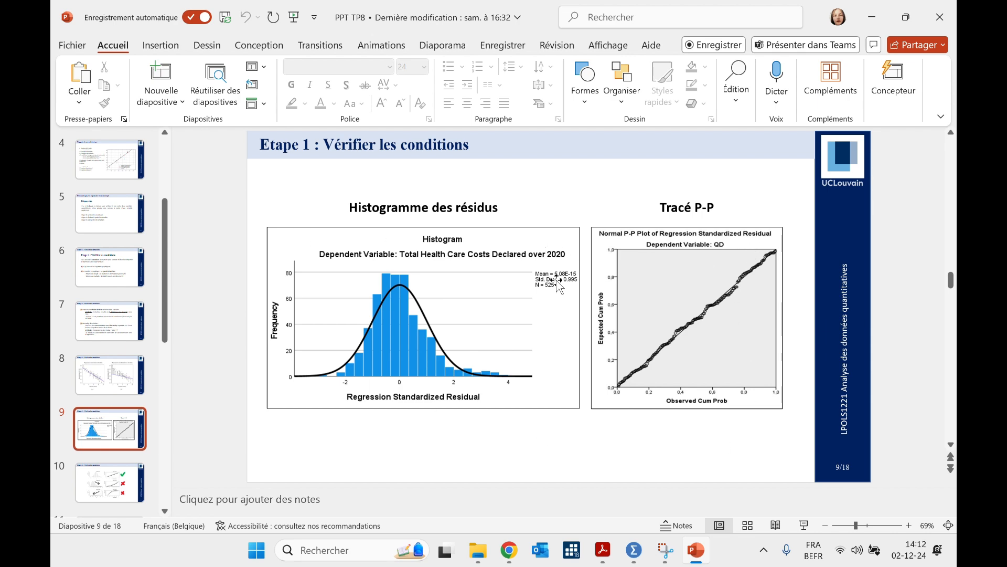
{"action": "left_click", "coordinate": [703, 549]}
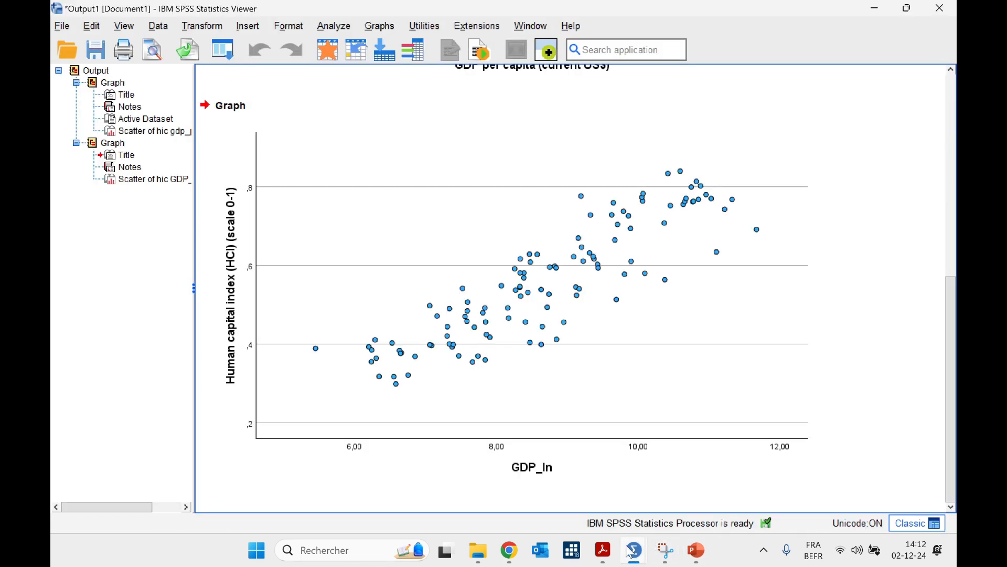
Step: Return to World_Bank_2018.sav in SPSS and start a linear regression with Human capital index [hic] as the dependent variable
{"action": "mouse_move", "coordinate": [635, 550]}
{"action": "left_click", "coordinate": [618, 479]}
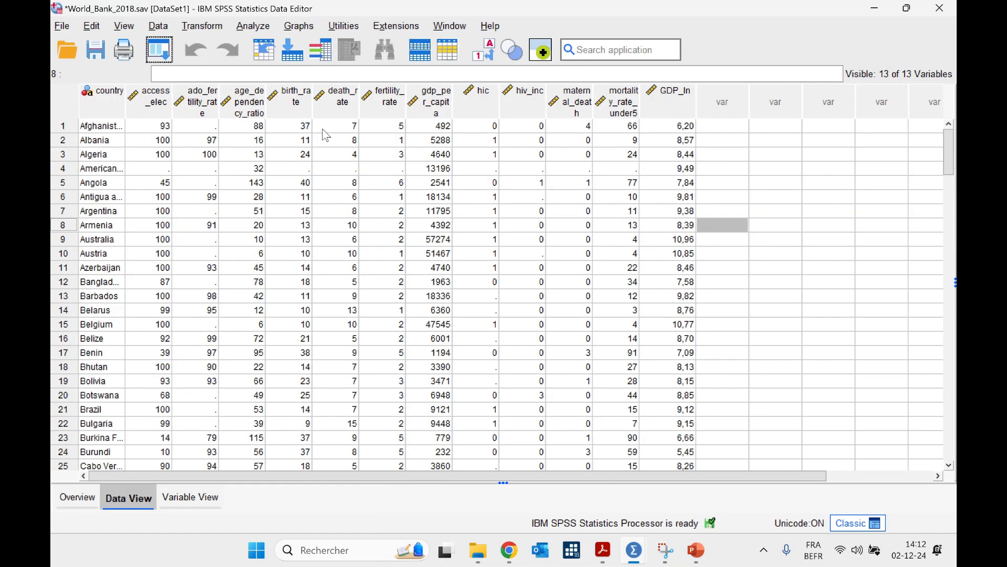
{"action": "left_click", "coordinate": [253, 26]}
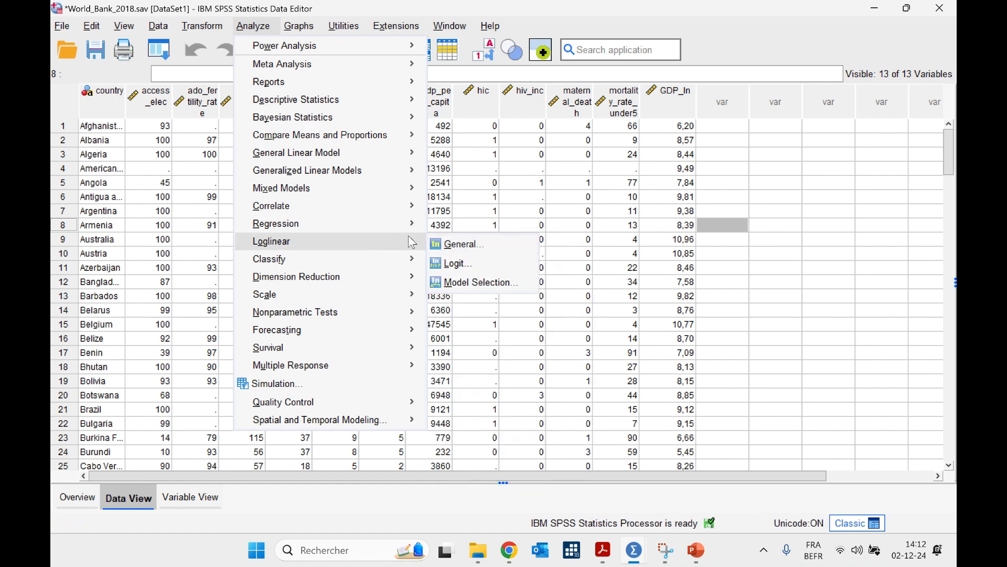
{"action": "mouse_move", "coordinate": [406, 231]}
{"action": "left_click", "coordinate": [478, 244]}
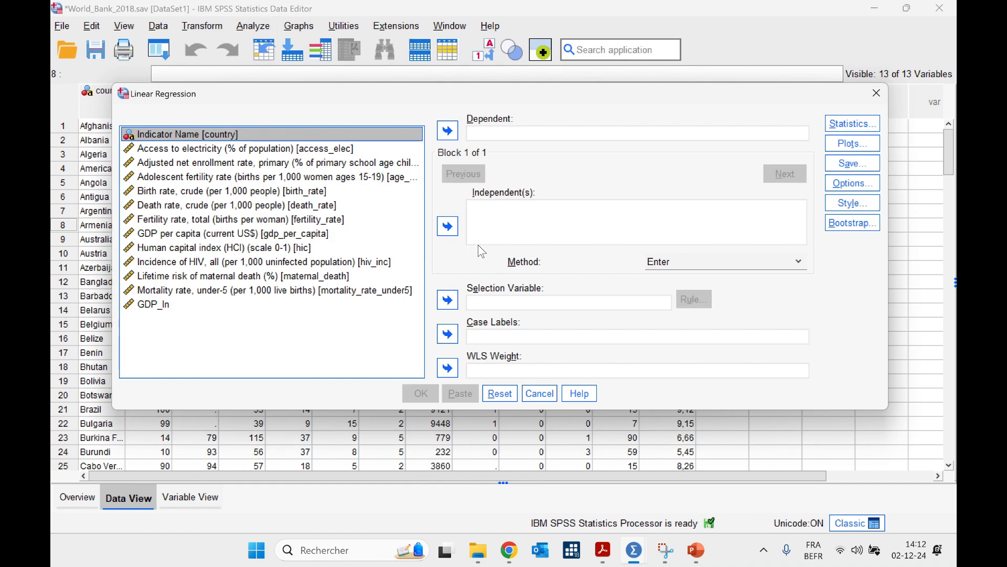
{"action": "left_click", "coordinate": [497, 134]}
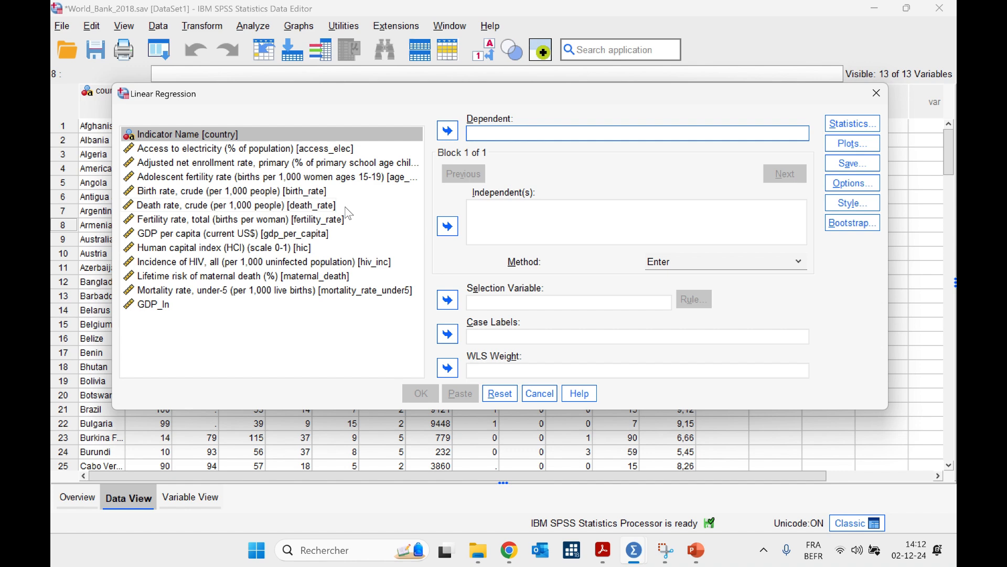
{"action": "left_click", "coordinate": [260, 247]}
{"action": "left_click", "coordinate": [448, 130]}
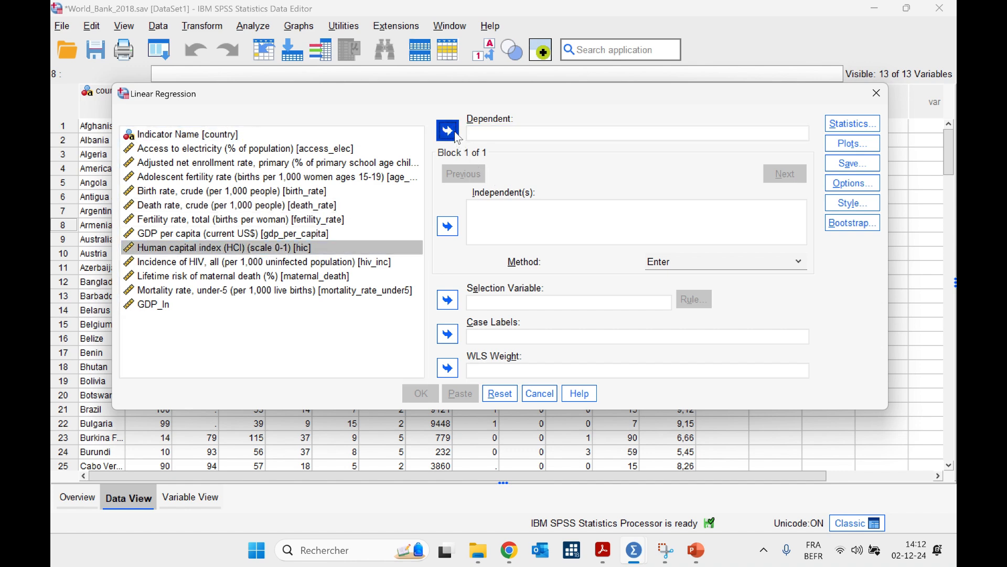
Step: Add GDP_ln as the independent variable of the linear regression
{"action": "left_click", "coordinate": [551, 234]}
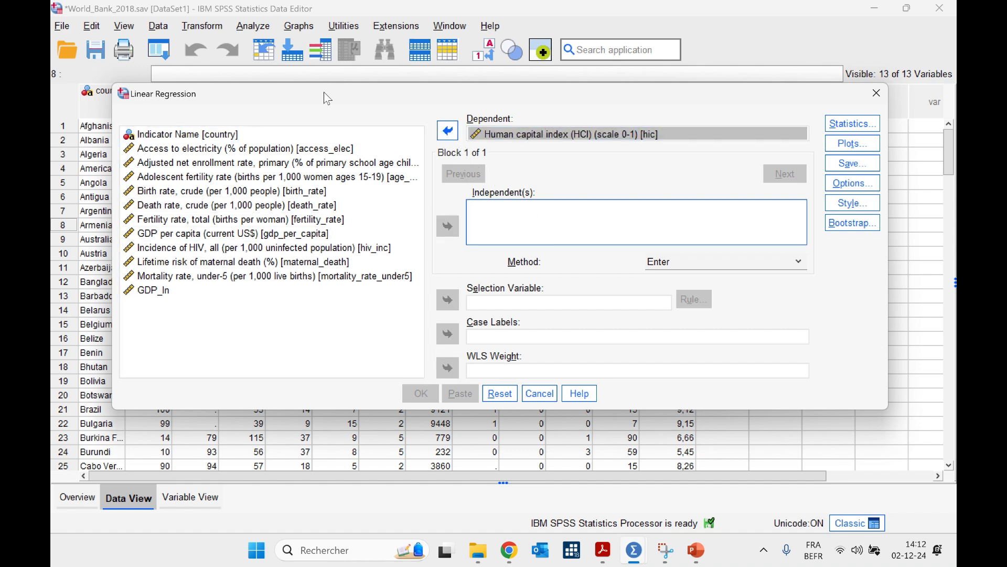
{"action": "left_click_drag", "start_coordinate": [324, 89], "coordinate": [418, 103]}
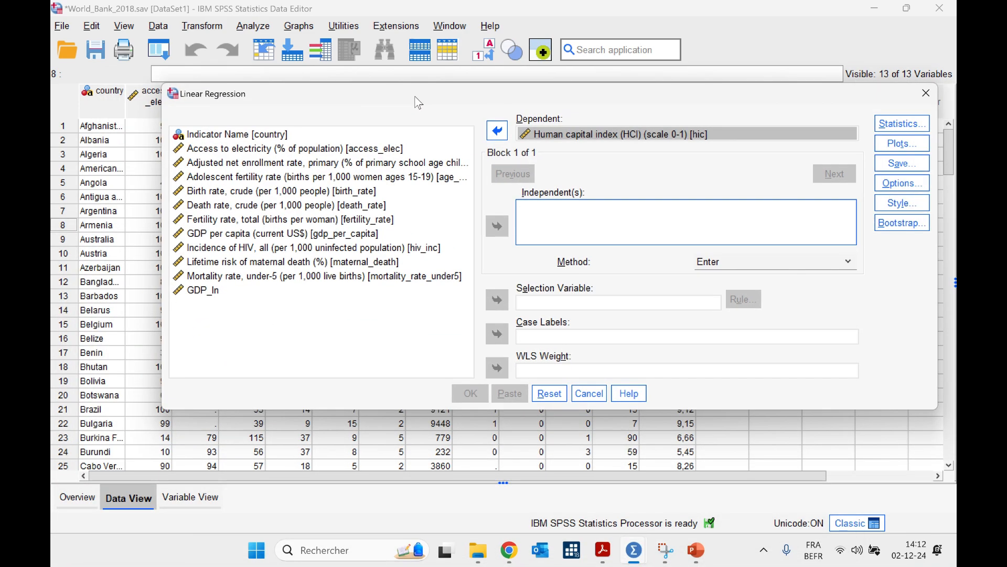
{"action": "left_click", "coordinate": [189, 292]}
{"action": "left_click", "coordinate": [497, 225]}
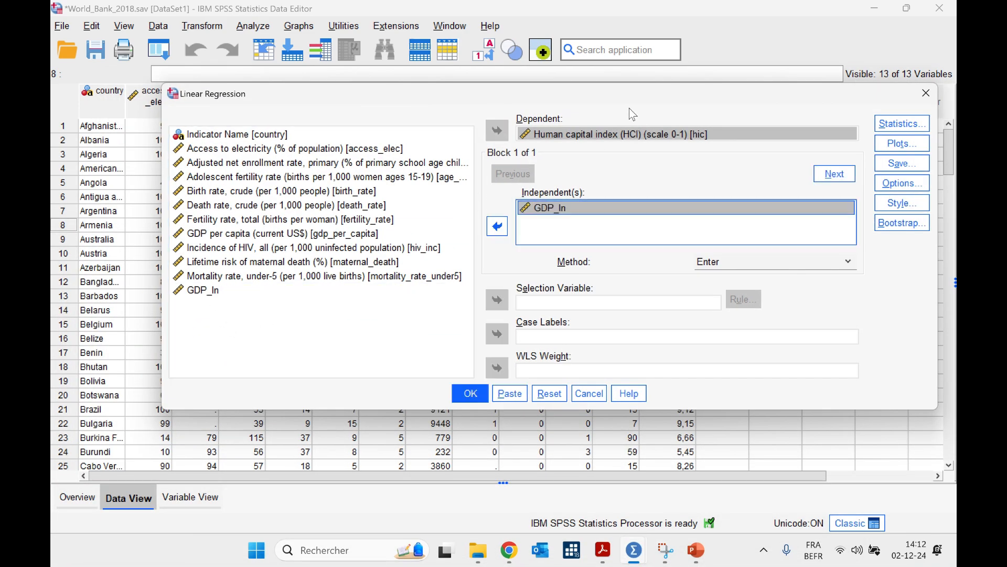
Step: Include 95% confidence intervals and the Durbin-Watson test in the regression statistics
{"action": "mouse_move", "coordinate": [606, 96]}
{"action": "left_mouse_down"}
{"action": "mouse_move", "coordinate": [523, 95]}
{"action": "mouse_move", "coordinate": [589, 94]}
{"action": "left_mouse_up"}
{"action": "left_click", "coordinate": [884, 125]}
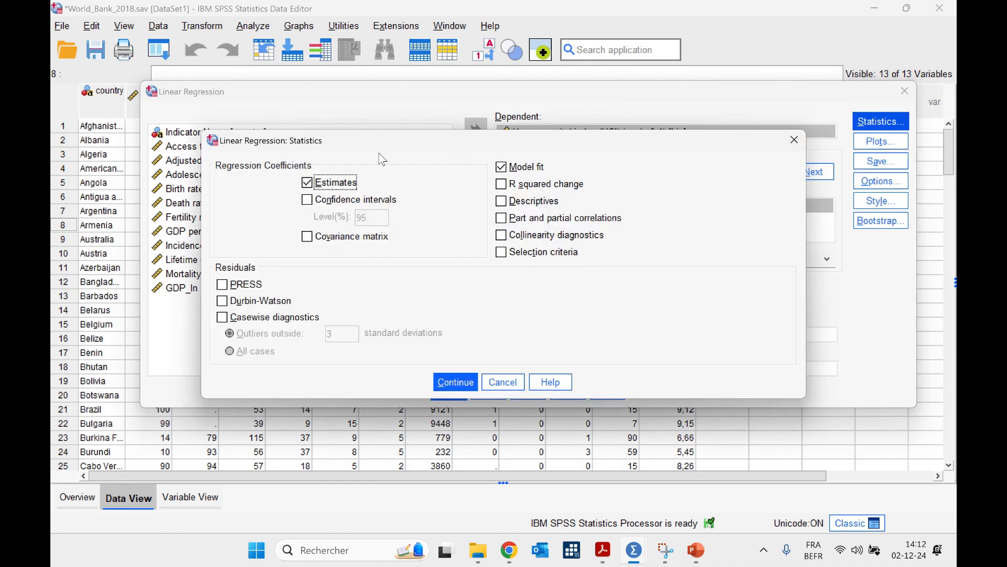
{"action": "left_click", "coordinate": [308, 201]}
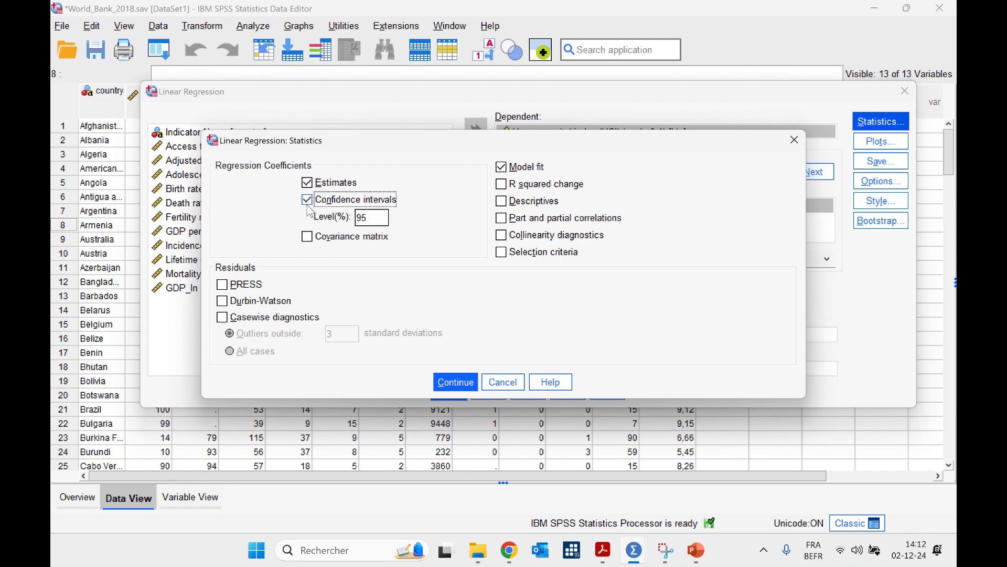
{"action": "left_click", "coordinate": [241, 302]}
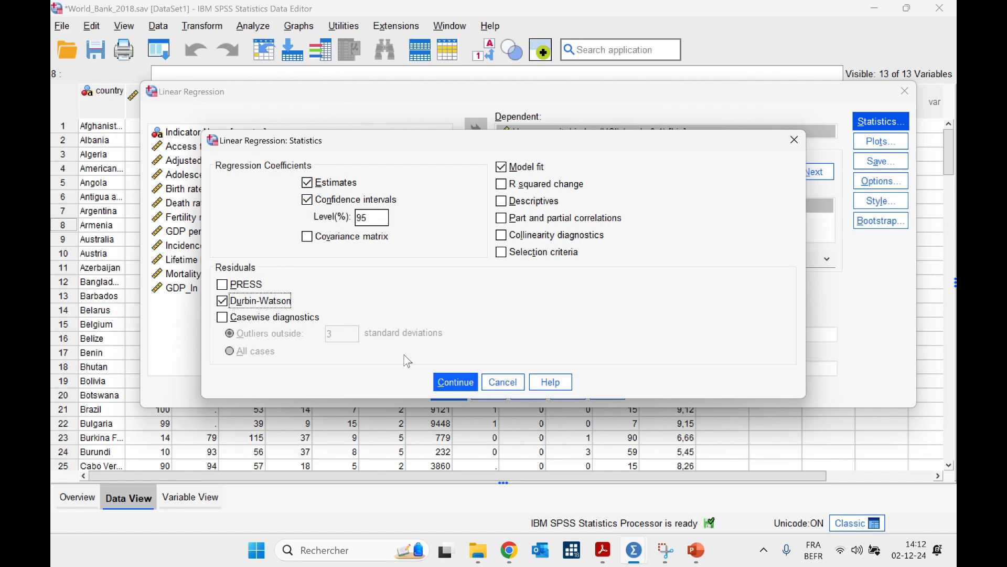
{"action": "left_click", "coordinate": [460, 391]}
Step: Request the residual histogram, the normal probability plot and a scatterplot of *ZRESID (Y) against *ZPRED (X)
{"action": "left_click", "coordinate": [881, 143]}
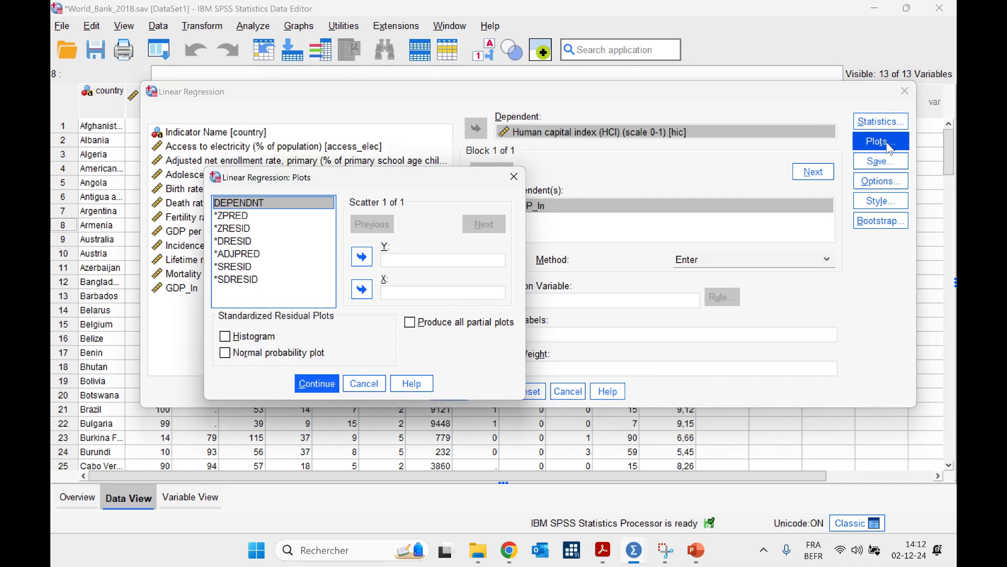
{"action": "left_click", "coordinate": [225, 337]}
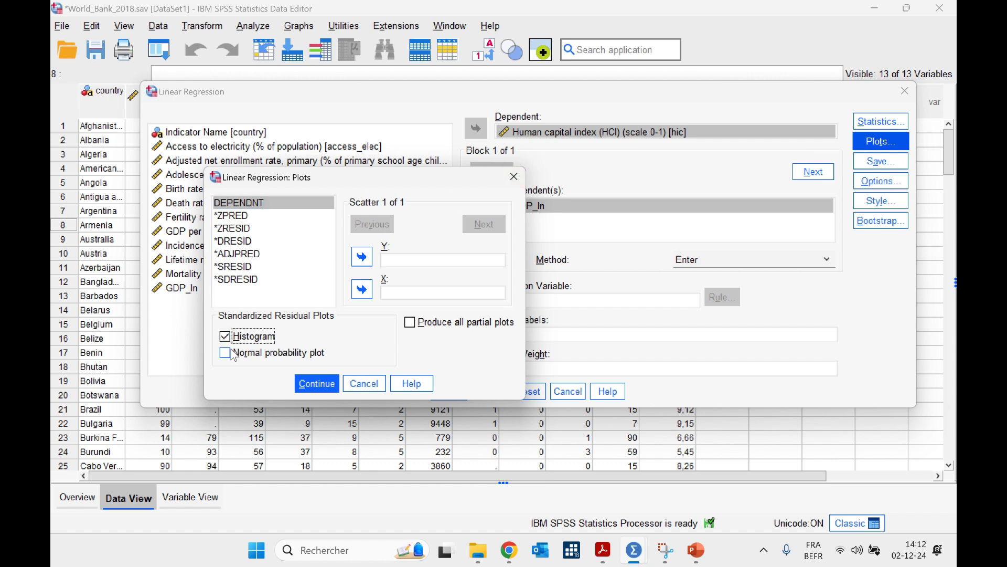
{"action": "left_click", "coordinate": [226, 355]}
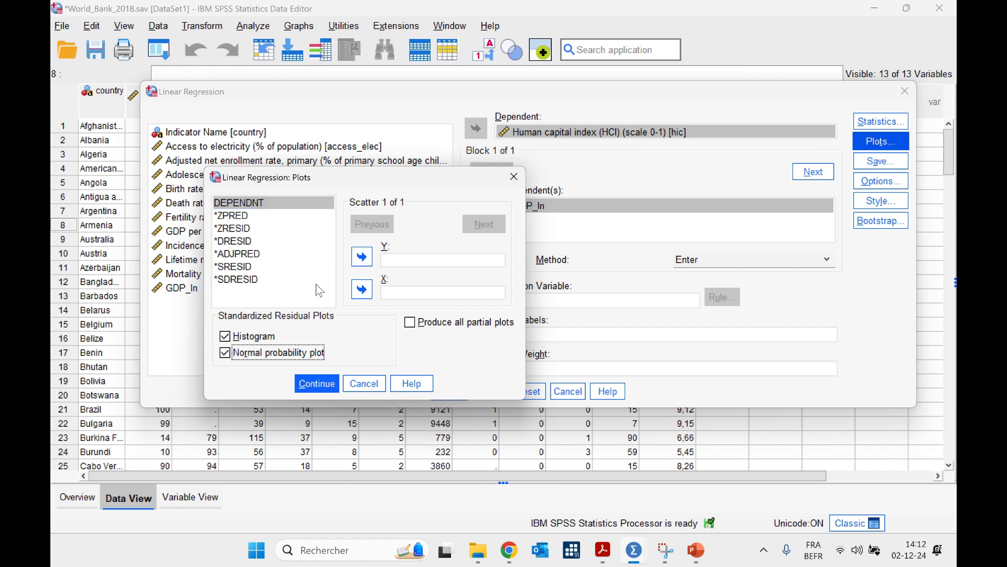
{"action": "left_click", "coordinate": [246, 230]}
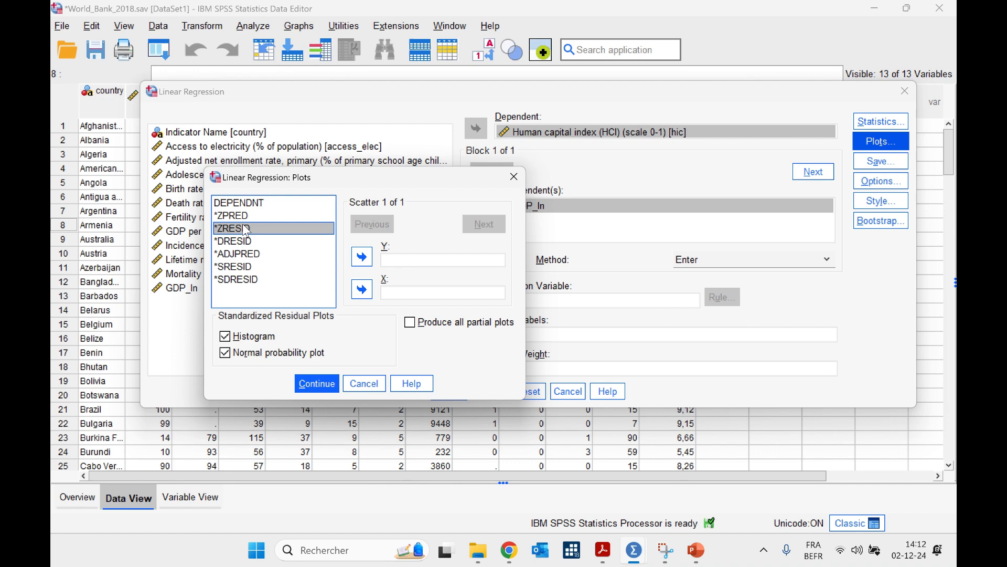
{"action": "left_click", "coordinate": [362, 256]}
{"action": "left_click", "coordinate": [223, 216]}
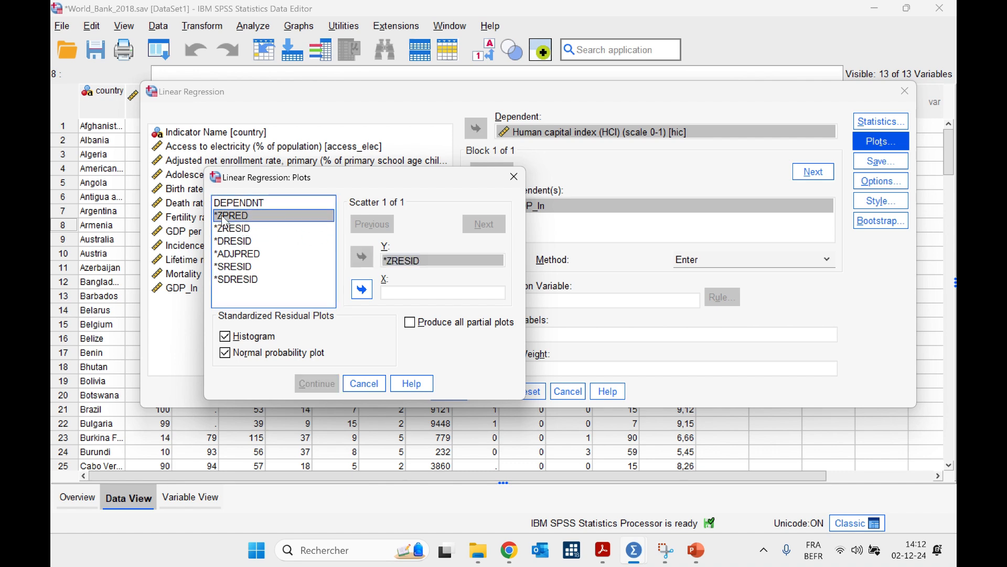
{"action": "left_click", "coordinate": [362, 290]}
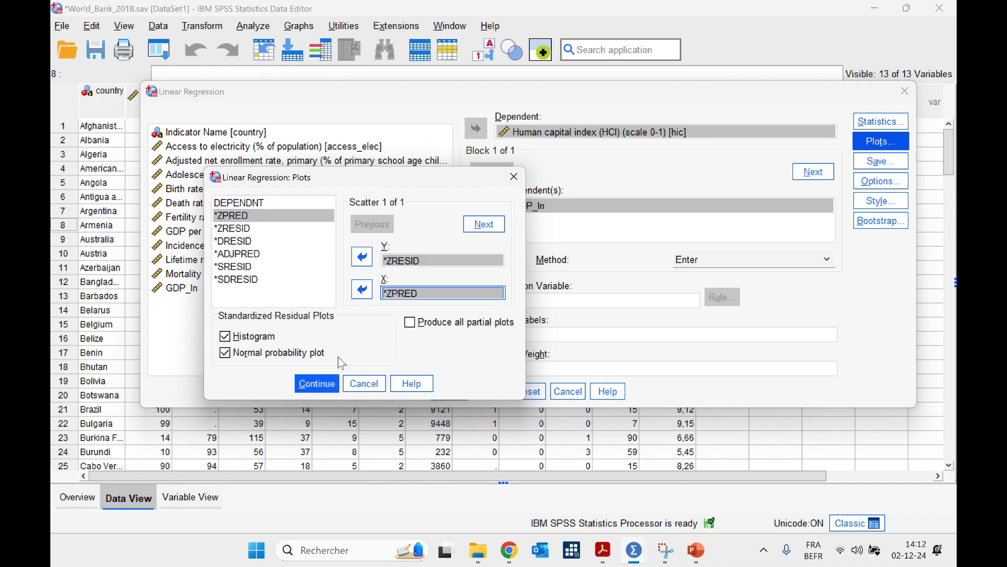
{"action": "left_click", "coordinate": [317, 384]}
Step: Save the standardized residuals as a new variable and paste the regression command into the syntax file
{"action": "left_click", "coordinate": [891, 164]}
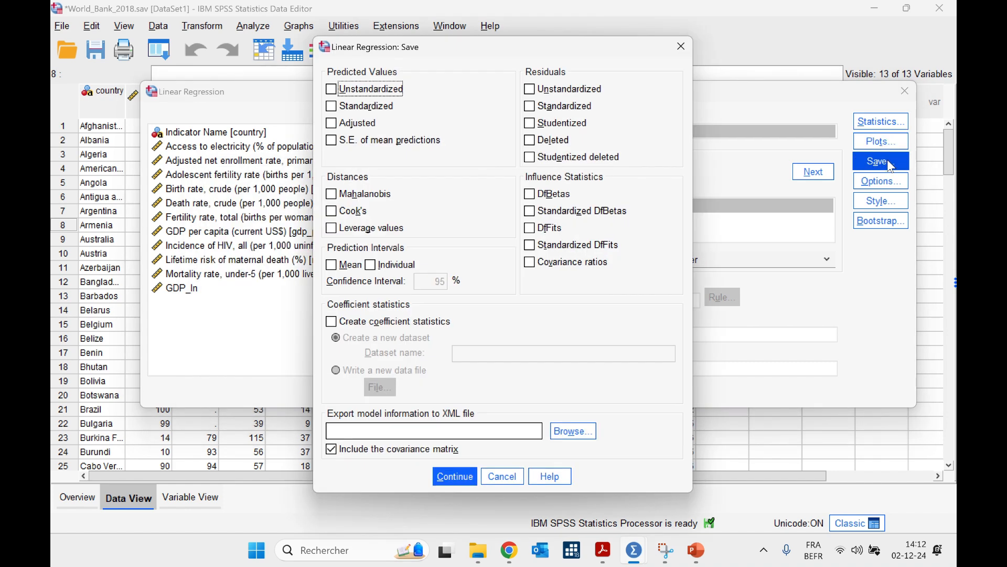
{"action": "left_click", "coordinate": [564, 106]}
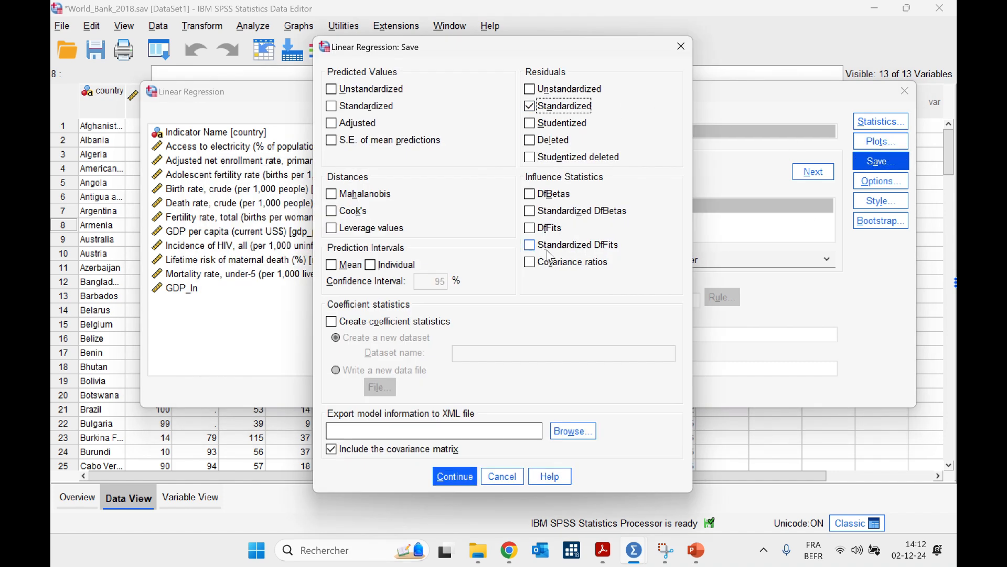
{"action": "left_click", "coordinate": [455, 475]}
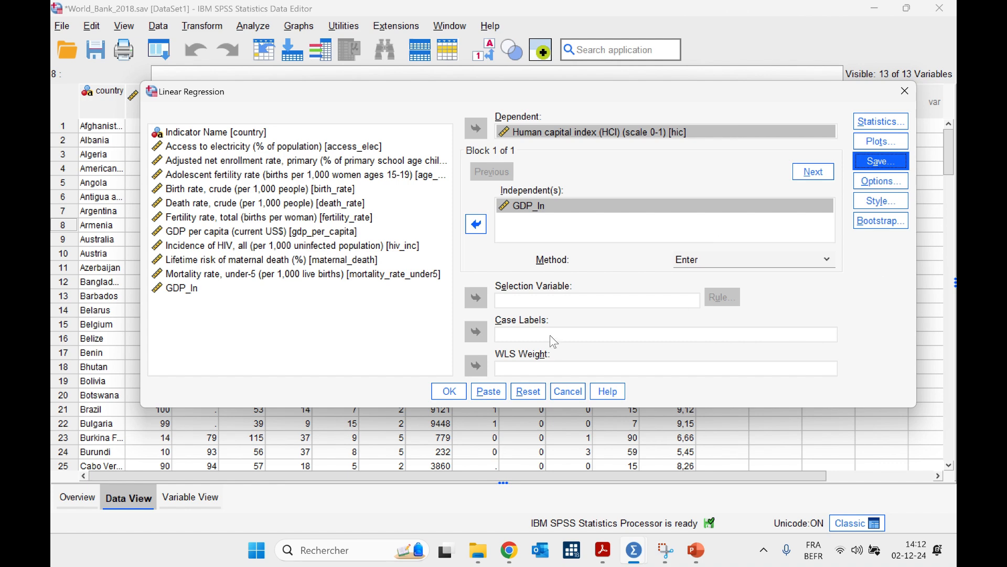
{"action": "left_click", "coordinate": [488, 390]}
Step: Run the pasted REGRESSION command from the syntax file and go through its output tables to the residual charts
{"action": "mouse_move", "coordinate": [633, 555]}
{"action": "left_click", "coordinate": [496, 480]}
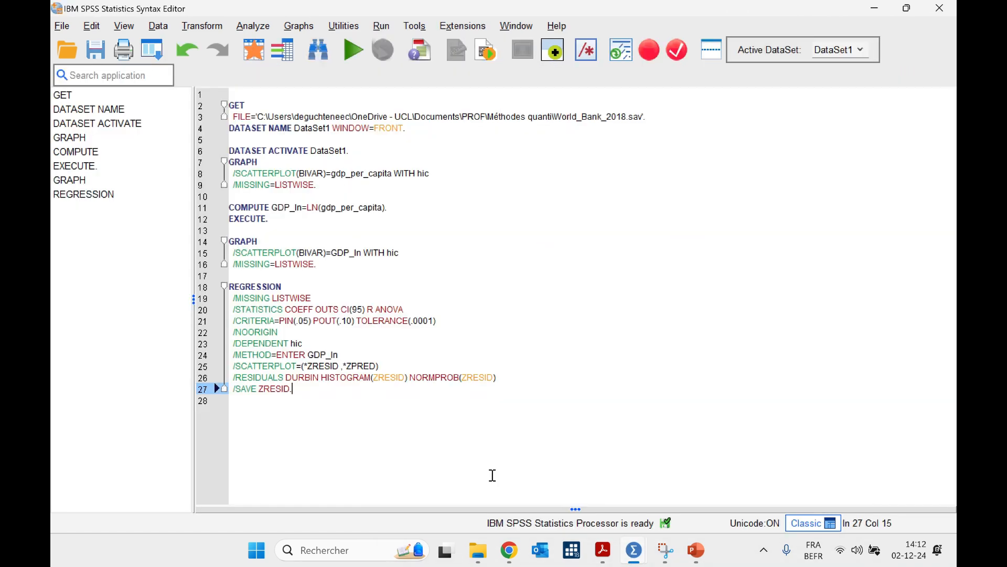
{"action": "left_click_drag", "start_coordinate": [313, 390], "coordinate": [231, 287]}
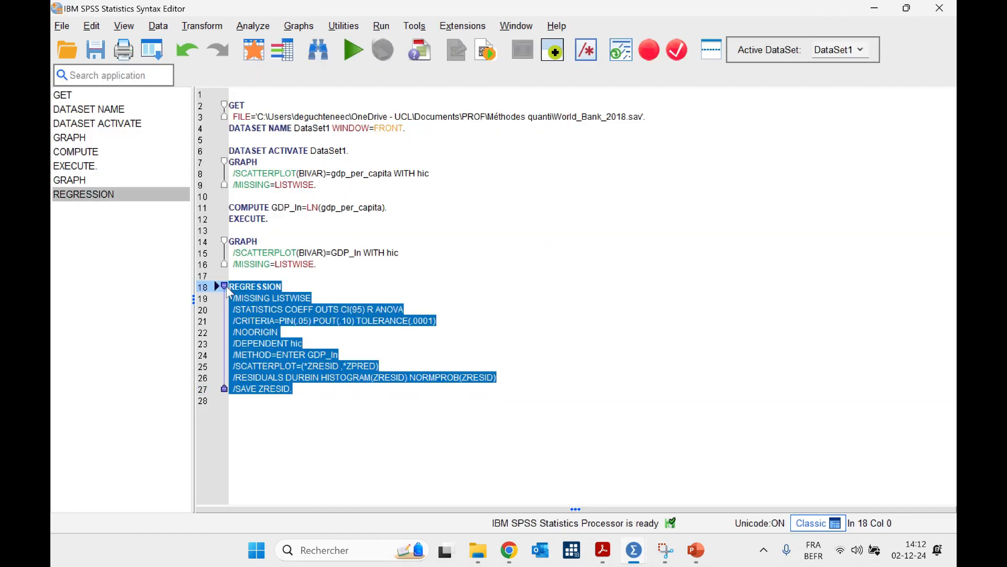
{"action": "left_click", "coordinate": [352, 51]}
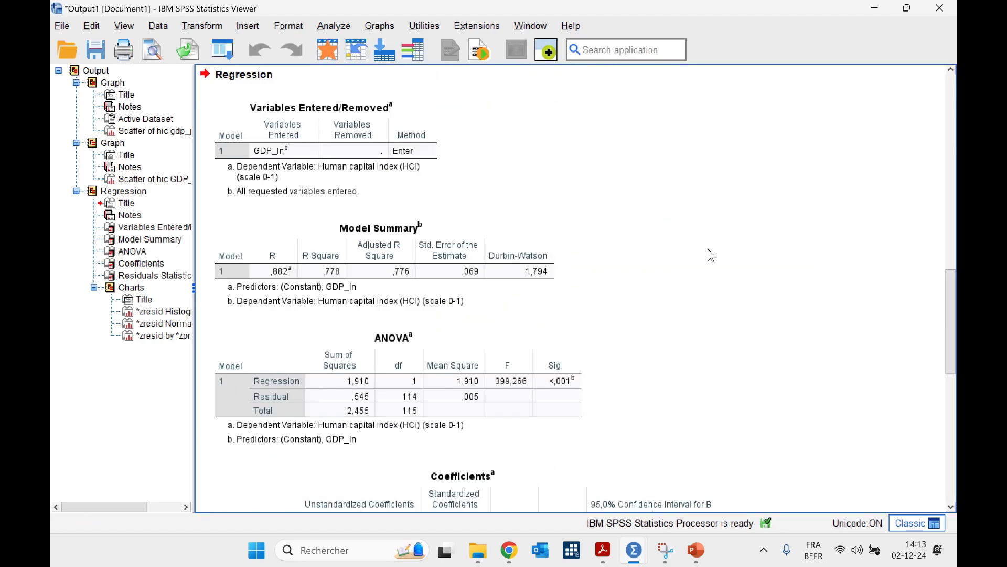
{"action": "scroll", "coordinate": [711, 256], "scroll_direction": "up", "scroll_amount": 10}
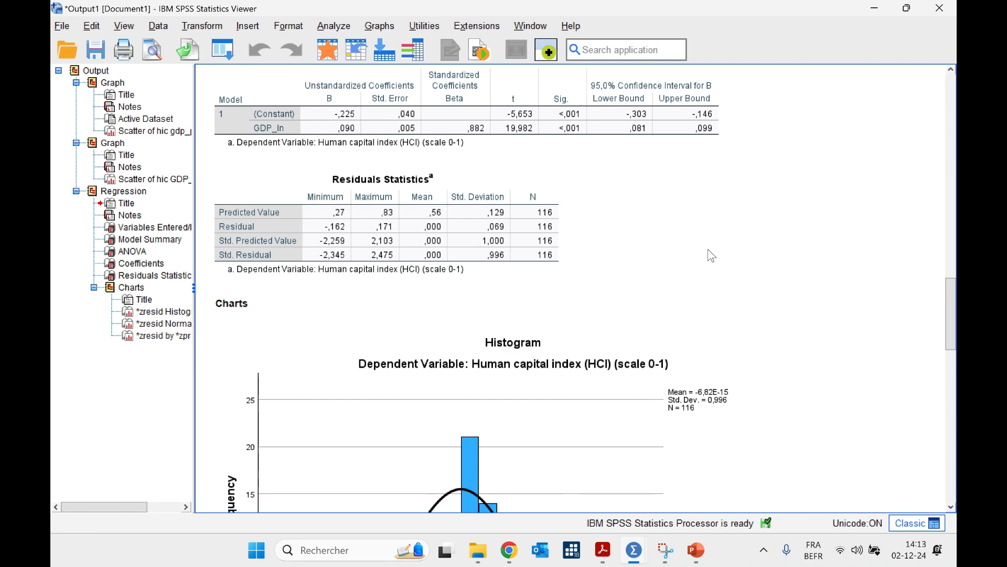
Step: Check the residual normality condition in the PowerPoint slides against the regression's residual histogram and normal P-P plot in the SPSS output
{"action": "scroll", "coordinate": [712, 256], "scroll_direction": "up", "scroll_amount": 7}
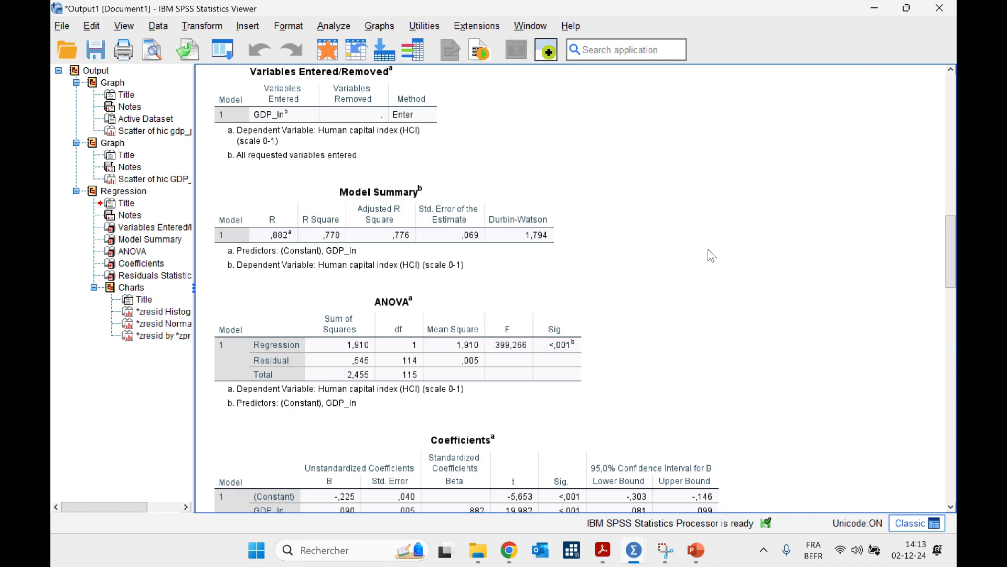
{"action": "left_click", "coordinate": [696, 550]}
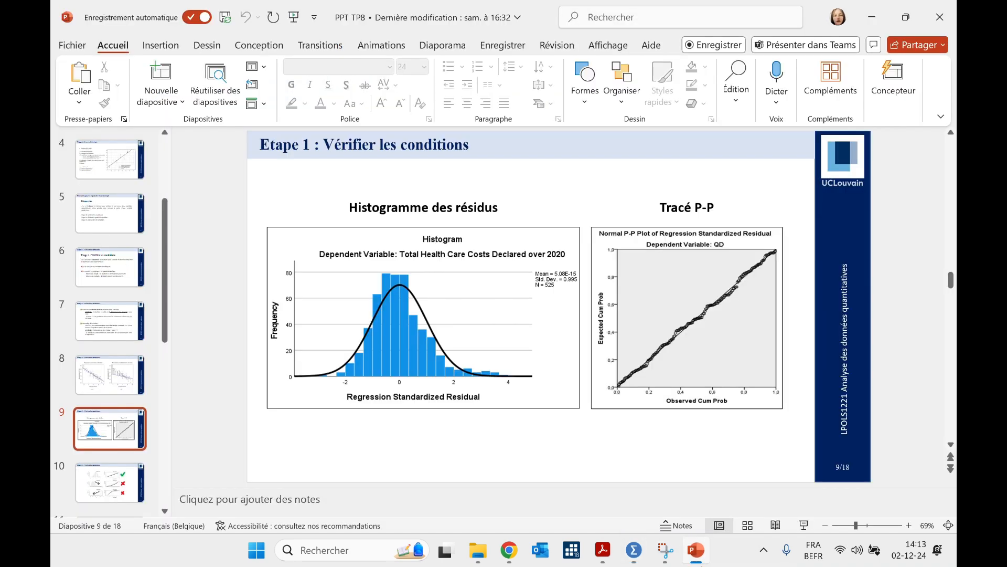
{"action": "scroll", "coordinate": [475, 465], "scroll_direction": "up", "scroll_amount": 2}
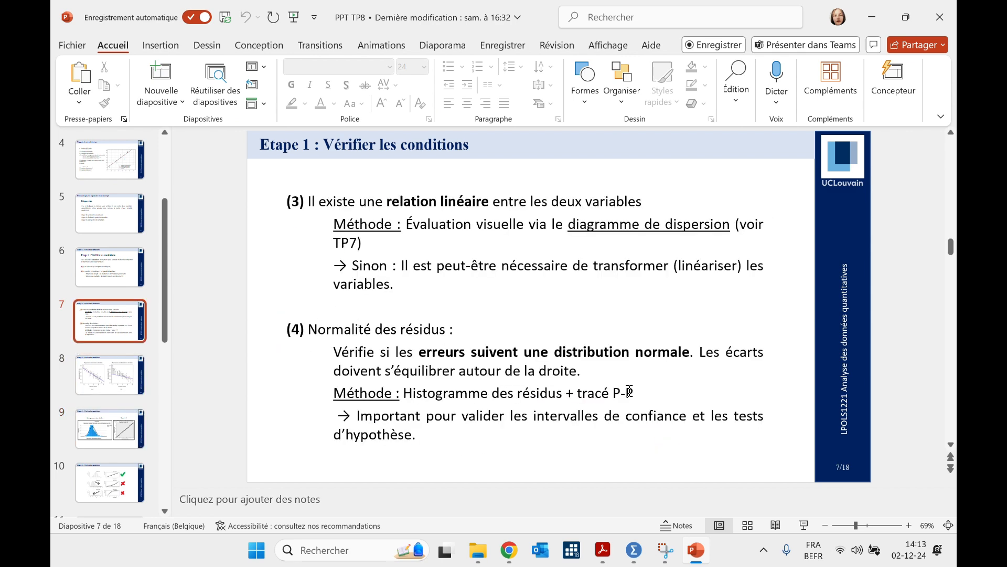
{"action": "key", "text": "alt+Tab"}
{"action": "scroll", "coordinate": [732, 316], "scroll_direction": "down", "scroll_amount": 10}
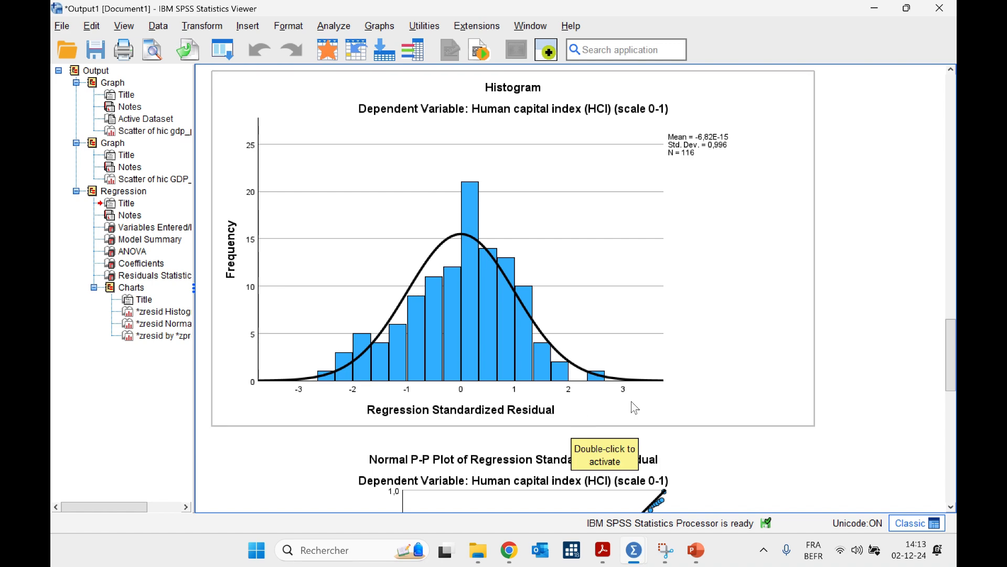
{"action": "scroll", "coordinate": [907, 373], "scroll_direction": "down", "scroll_amount": 3}
{"action": "left_click", "coordinate": [786, 295]}
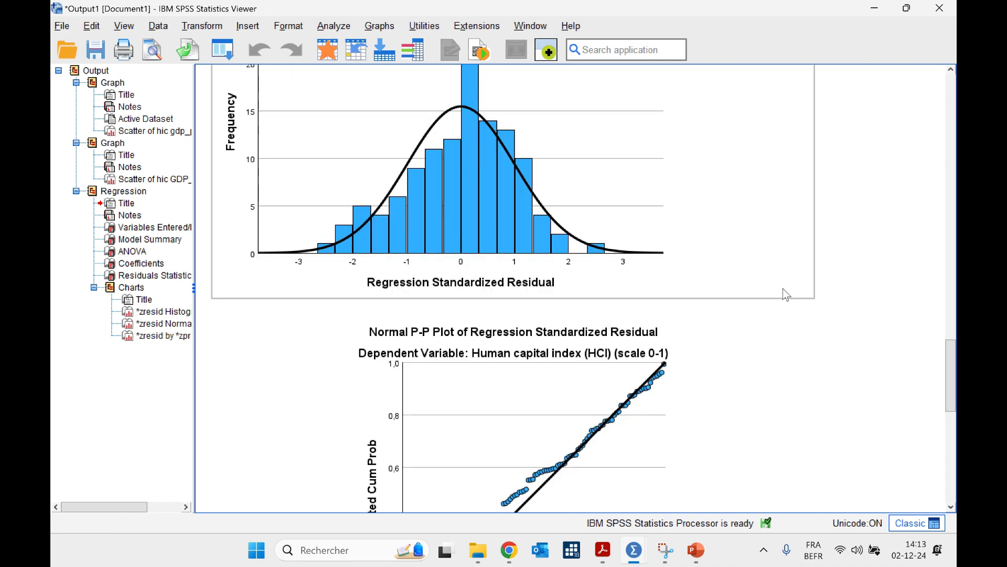
{"action": "scroll", "coordinate": [461, 121], "scroll_direction": "up", "scroll_amount": 3}
{"action": "scroll", "coordinate": [806, 226], "scroll_direction": "down", "scroll_amount": 6}
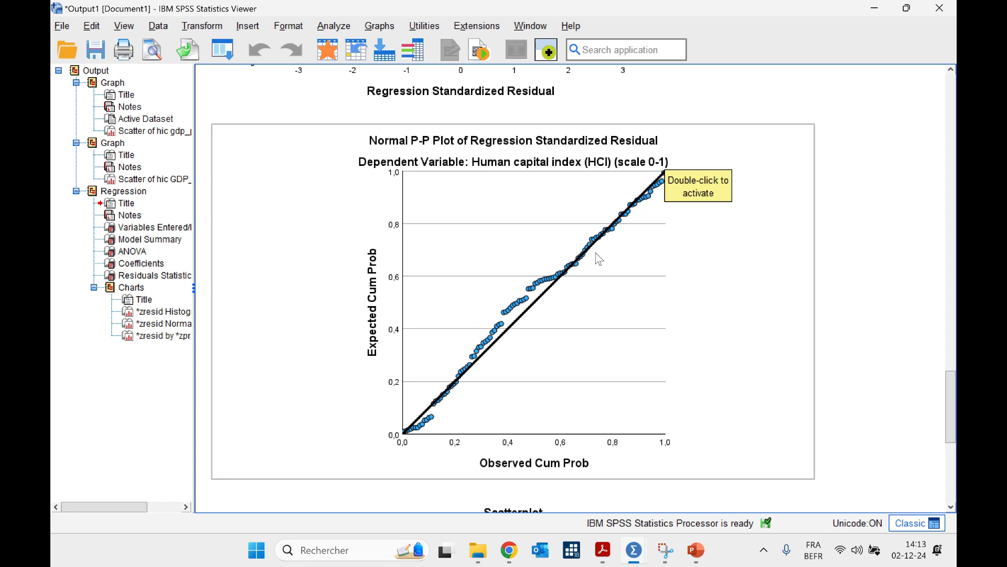
{"action": "left_click", "coordinate": [573, 277]}
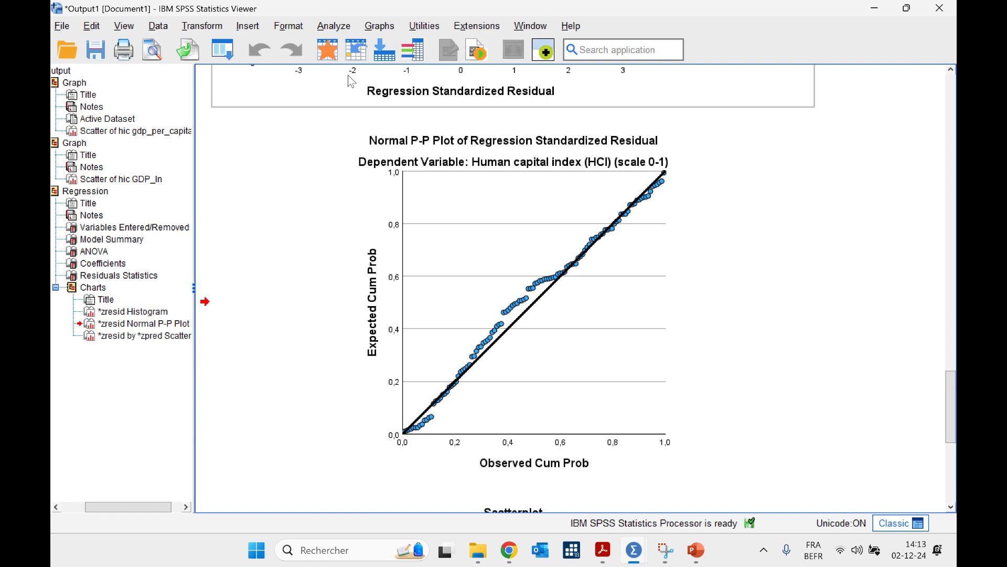
Step: Start an Explore analysis with the saved standardized residual as the dependent variable
{"action": "left_click", "coordinate": [329, 31]}
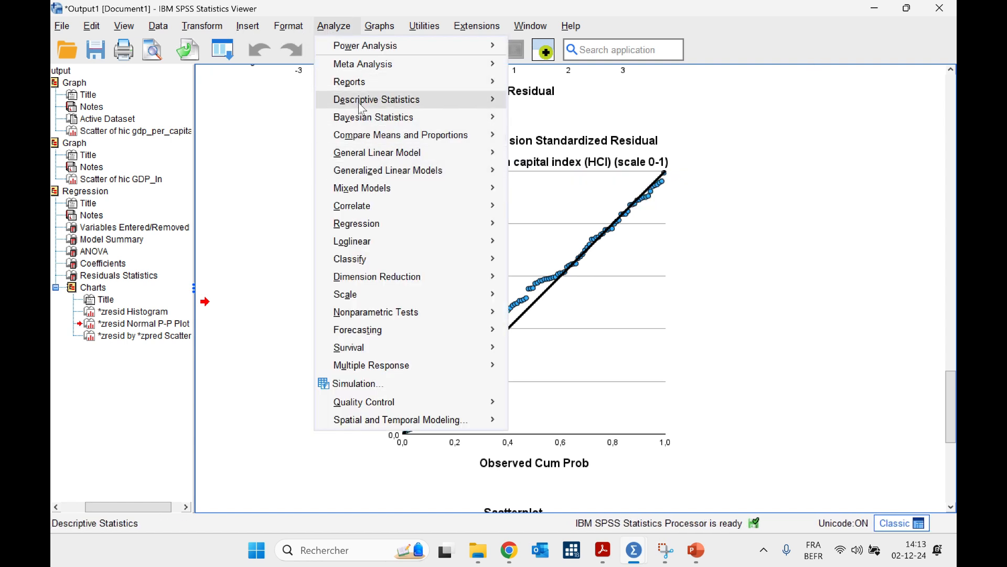
{"action": "mouse_move", "coordinate": [362, 105]}
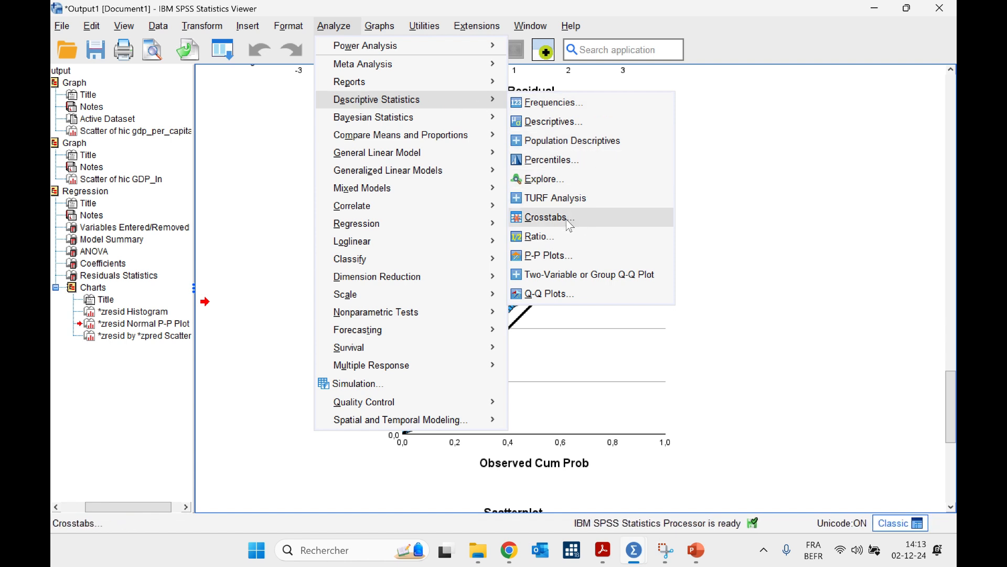
{"action": "left_click", "coordinate": [554, 179]}
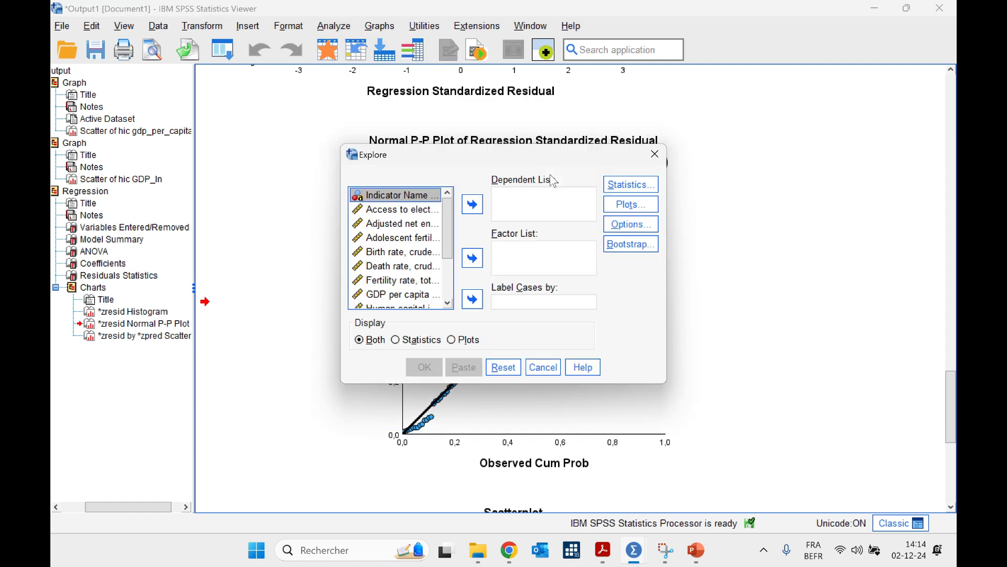
{"action": "left_click", "coordinate": [527, 196]}
{"action": "left_click_drag", "start_coordinate": [446, 210], "coordinate": [457, 310]}
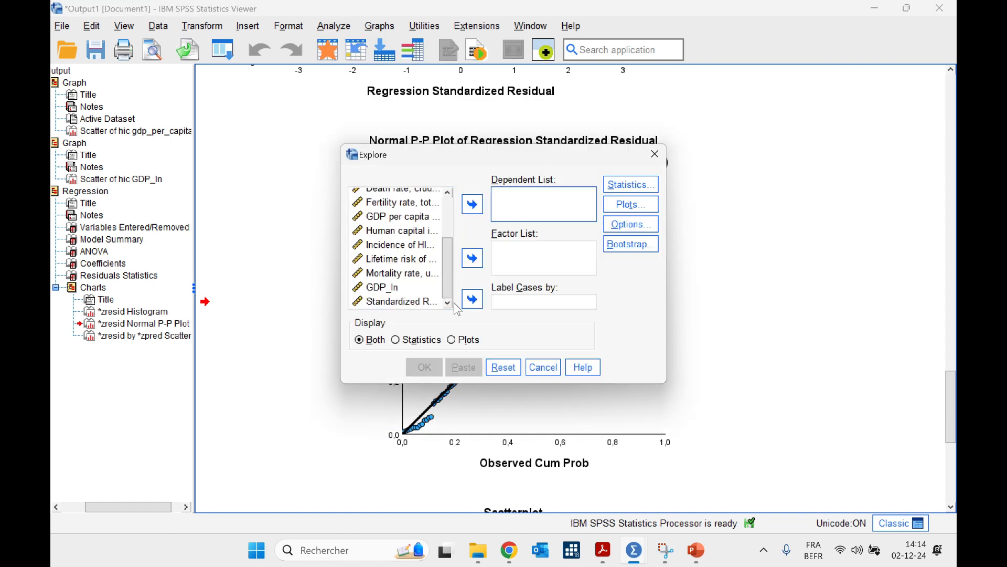
{"action": "left_click", "coordinate": [394, 301]}
{"action": "left_click", "coordinate": [471, 205]}
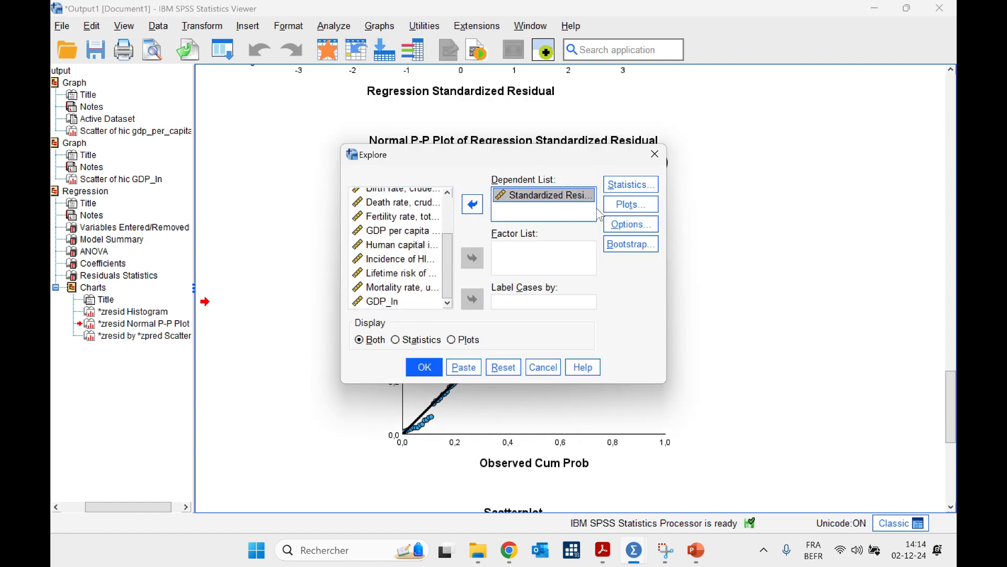
Step: Request normality plots with tests and paste the Explore command into the syntax file
{"action": "left_click", "coordinate": [618, 210]}
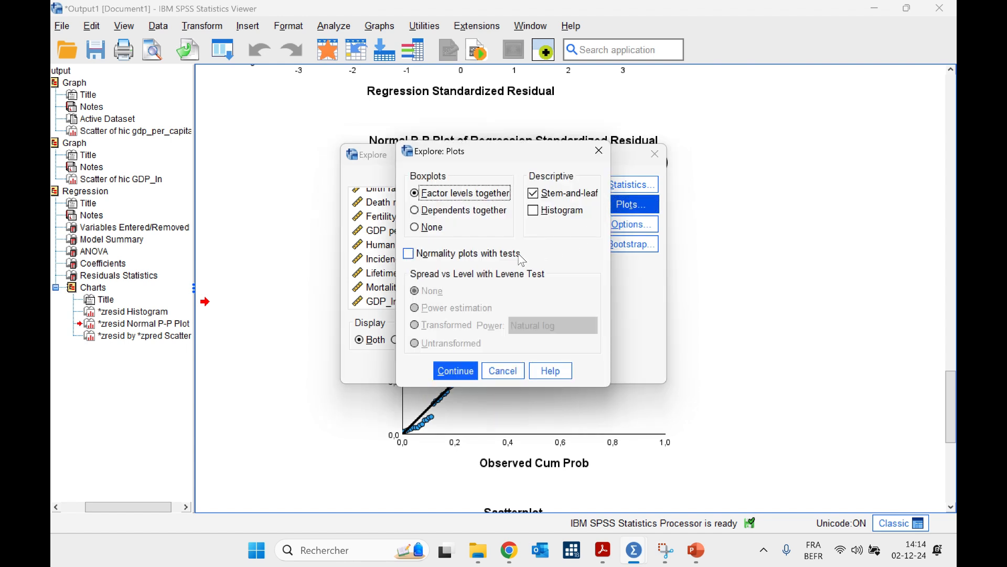
{"action": "left_click", "coordinate": [492, 257]}
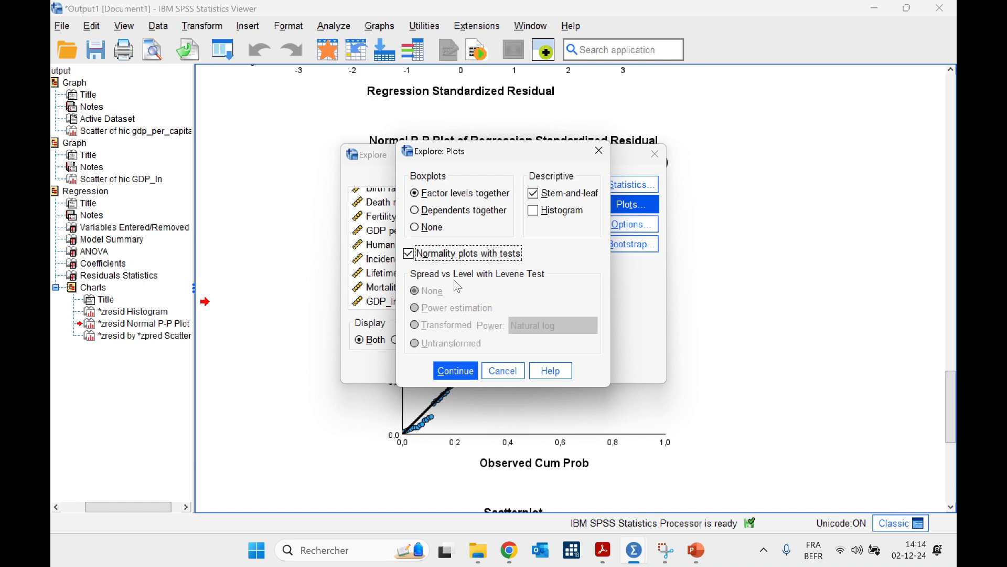
{"action": "left_click", "coordinate": [455, 371]}
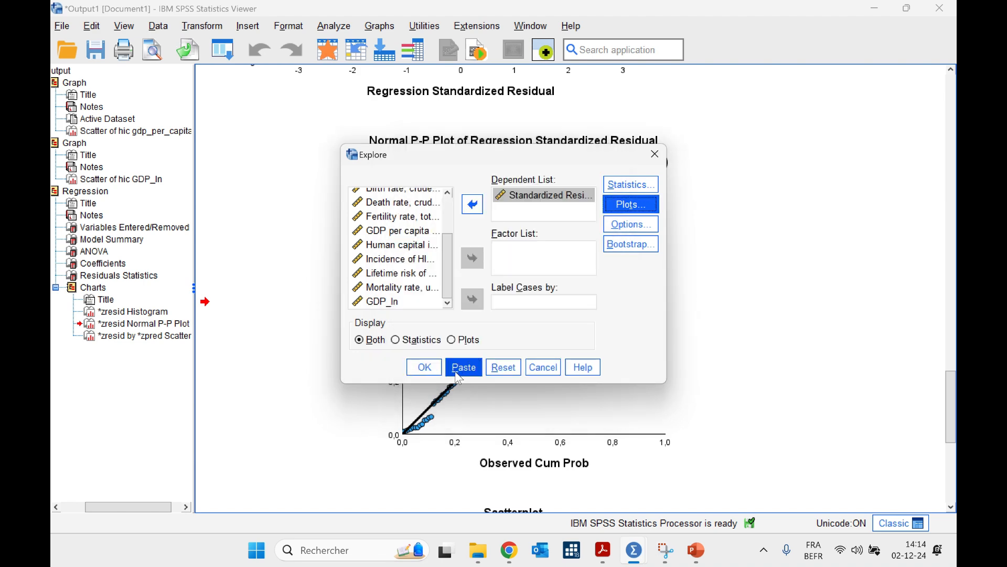
{"action": "left_click", "coordinate": [462, 366]}
Step: Run the pasted EXAMINE command for ZRE_1 and examine the Tests of Normality table in the output
{"action": "mouse_move", "coordinate": [633, 550]}
{"action": "left_click", "coordinate": [421, 471]}
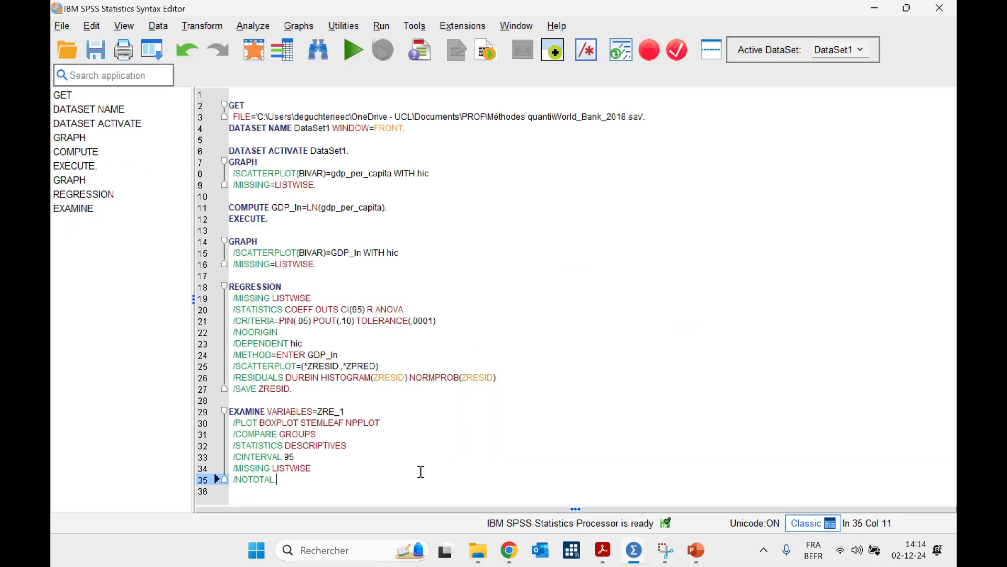
{"action": "left_click_drag", "start_coordinate": [317, 471], "coordinate": [229, 410]}
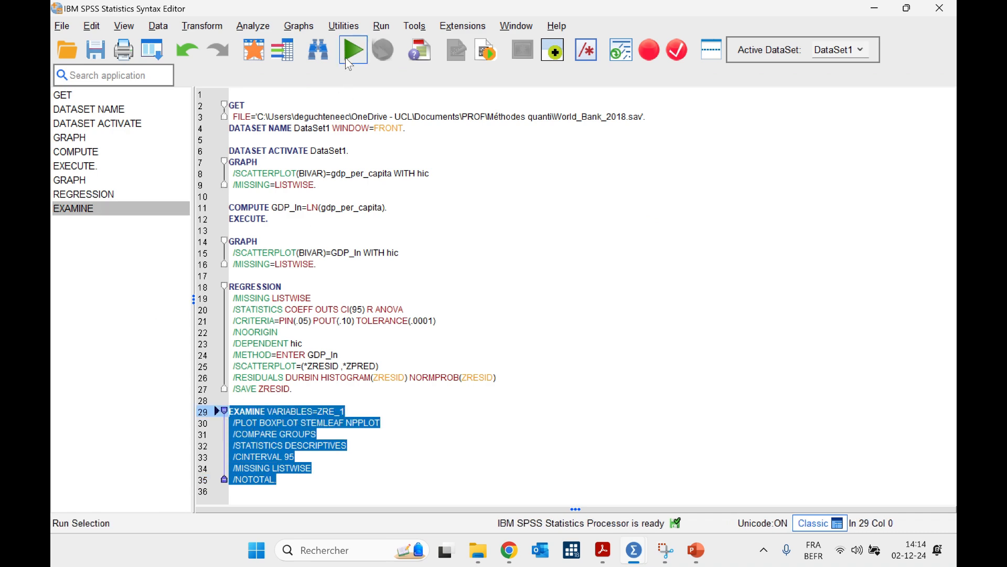
{"action": "left_click", "coordinate": [353, 50]}
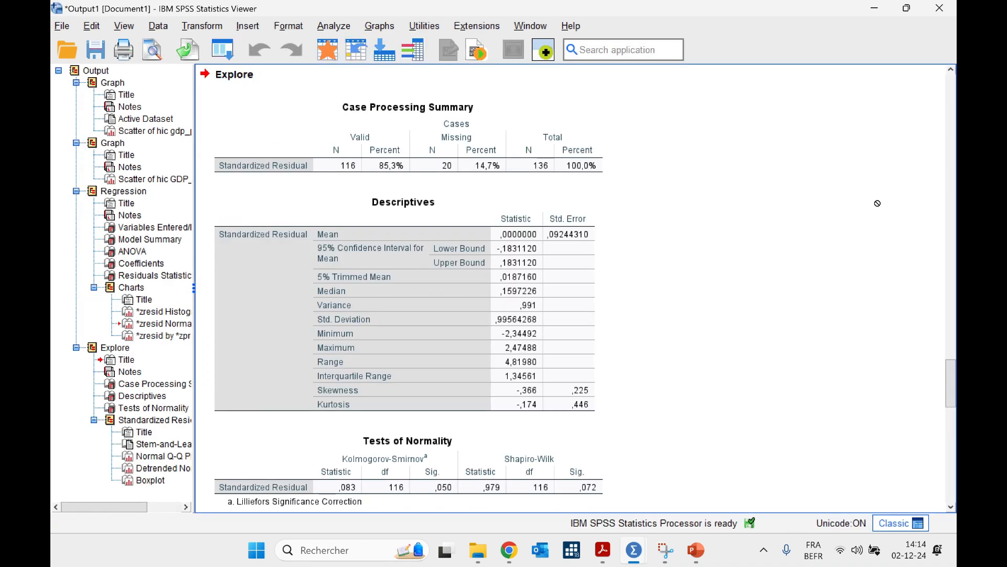
{"action": "scroll", "coordinate": [877, 203], "scroll_direction": "down", "scroll_amount": 3}
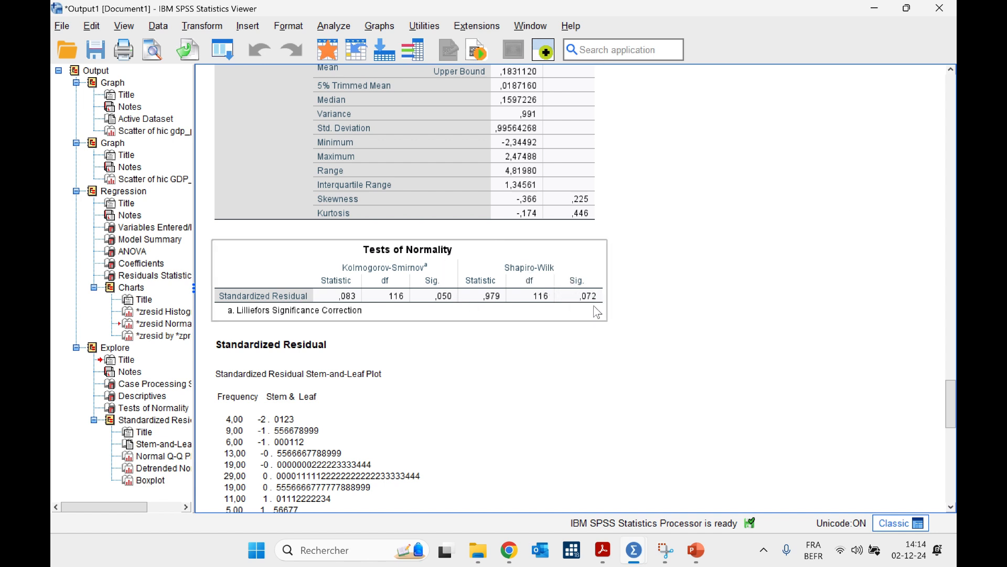
{"action": "left_click_drag", "start_coordinate": [587, 271], "coordinate": [634, 271]}
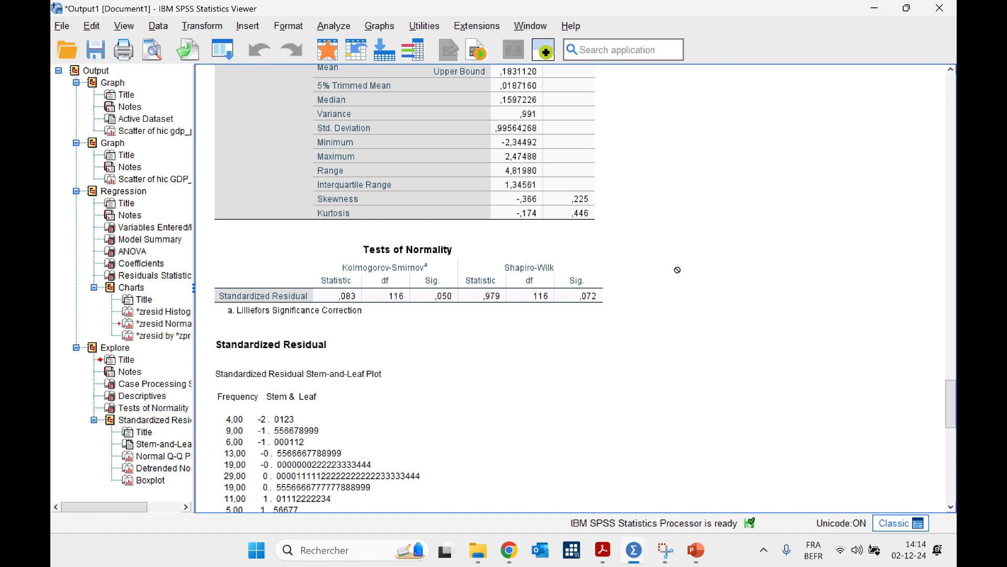
{"action": "left_click", "coordinate": [584, 274]}
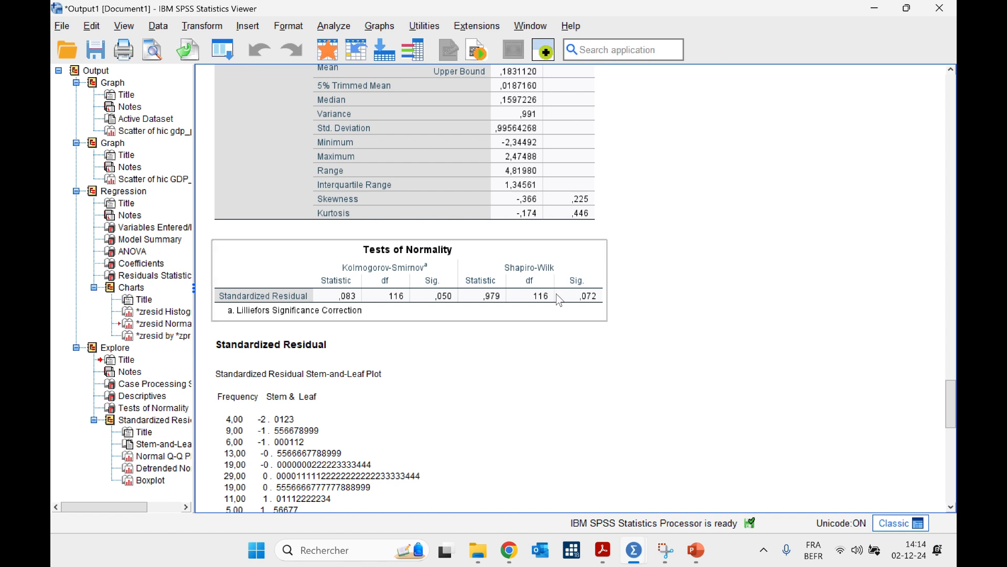
{"action": "left_click_drag", "start_coordinate": [559, 300], "coordinate": [701, 249]}
Step: Review the homoscedasticity condition in the PowerPoint slides and compare its example plots with the standardized residual scatterplot in the SPSS output
{"action": "mouse_move", "coordinate": [640, 557]}
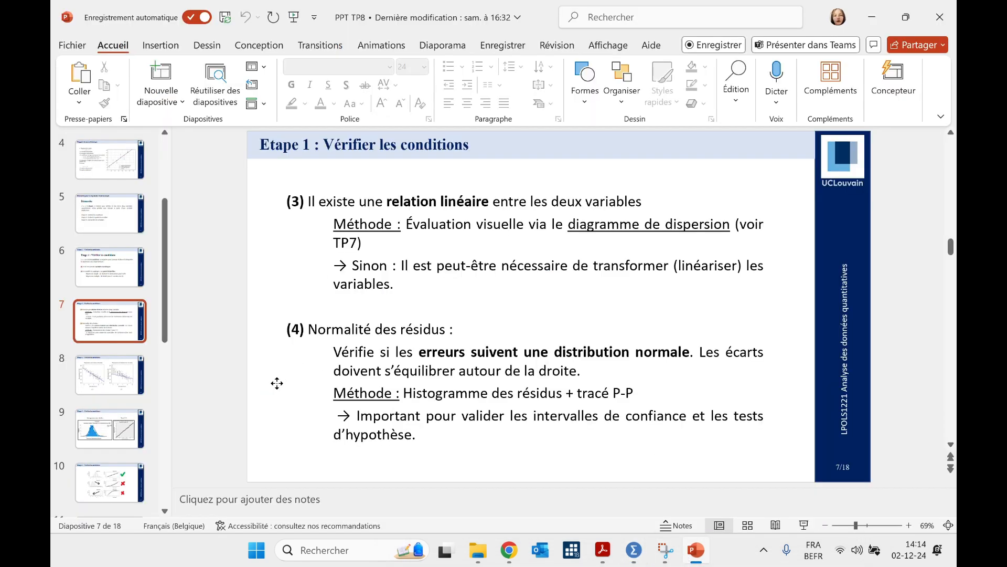
{"action": "left_click", "coordinate": [276, 381]}
{"action": "scroll", "coordinate": [243, 368], "scroll_direction": "down", "scroll_amount": 1}
{"action": "scroll", "coordinate": [243, 369], "scroll_direction": "down", "scroll_amount": 3}
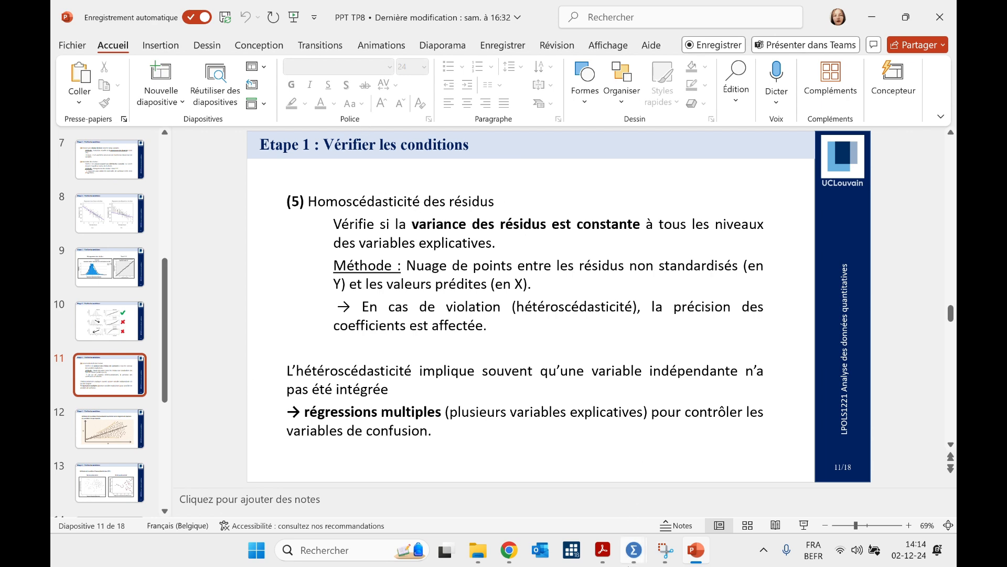
{"action": "mouse_move", "coordinate": [634, 550]}
{"action": "left_click", "coordinate": [792, 461]}
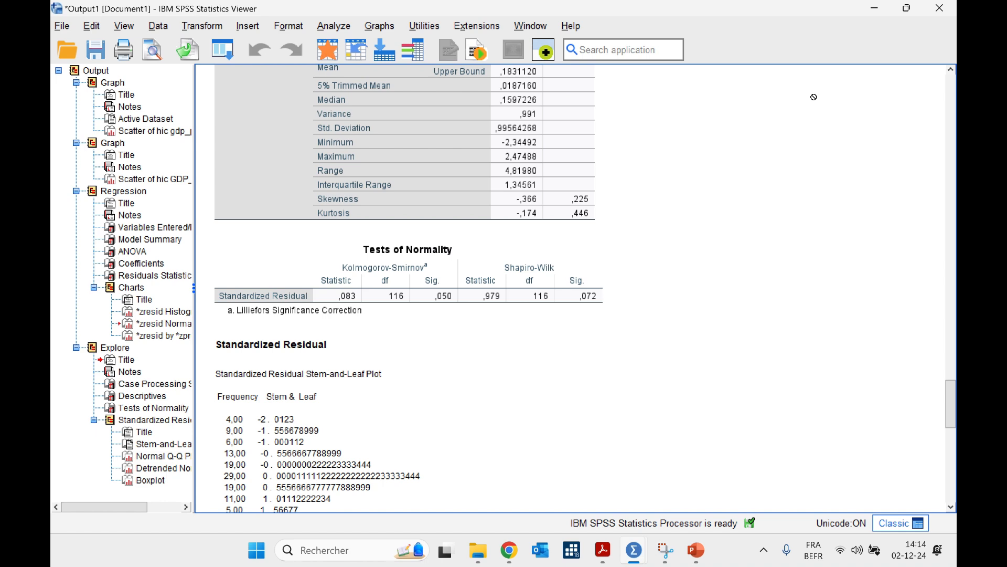
{"action": "scroll", "coordinate": [814, 99], "scroll_direction": "up", "scroll_amount": 10}
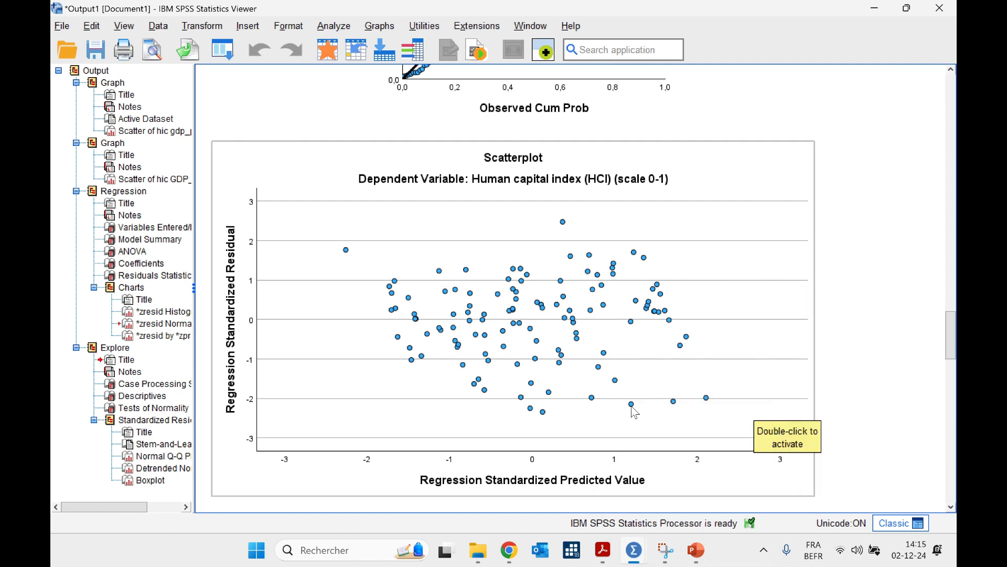
{"action": "left_click", "coordinate": [703, 561]}
{"action": "scroll", "coordinate": [802, 413], "scroll_direction": "down", "scroll_amount": 2}
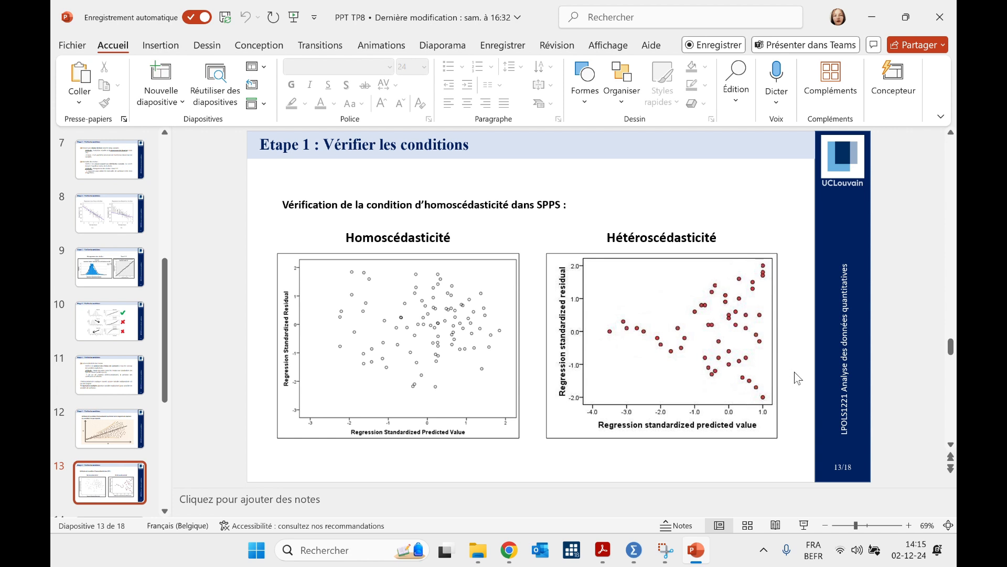
{"action": "left_click", "coordinate": [701, 560]}
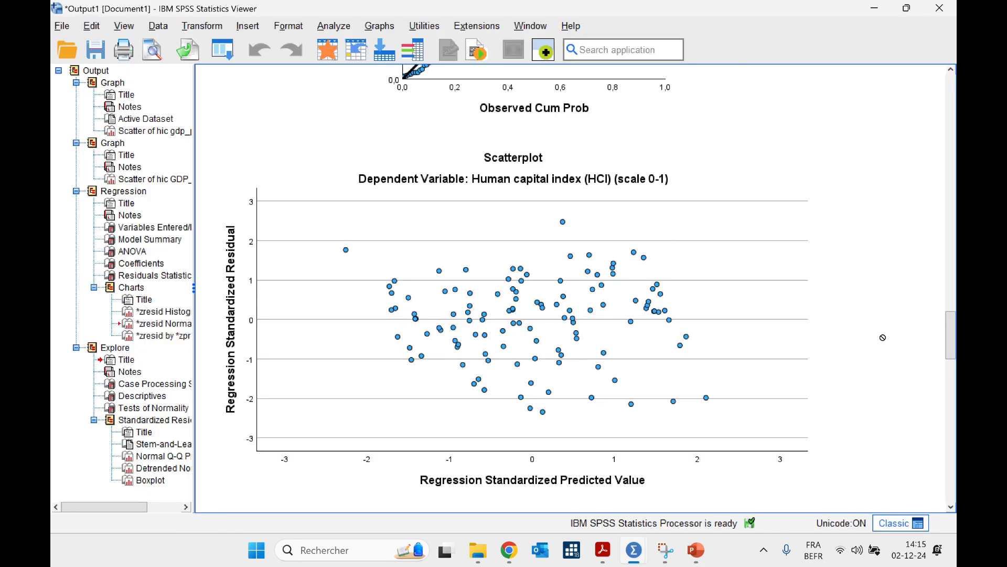
Step: Read the residual independence condition in the PowerPoint slides and check the Durbin-Watson statistic in the SPSS Model Summary table
{"action": "left_click", "coordinate": [696, 550]}
{"action": "key", "text": "Page_Down"}
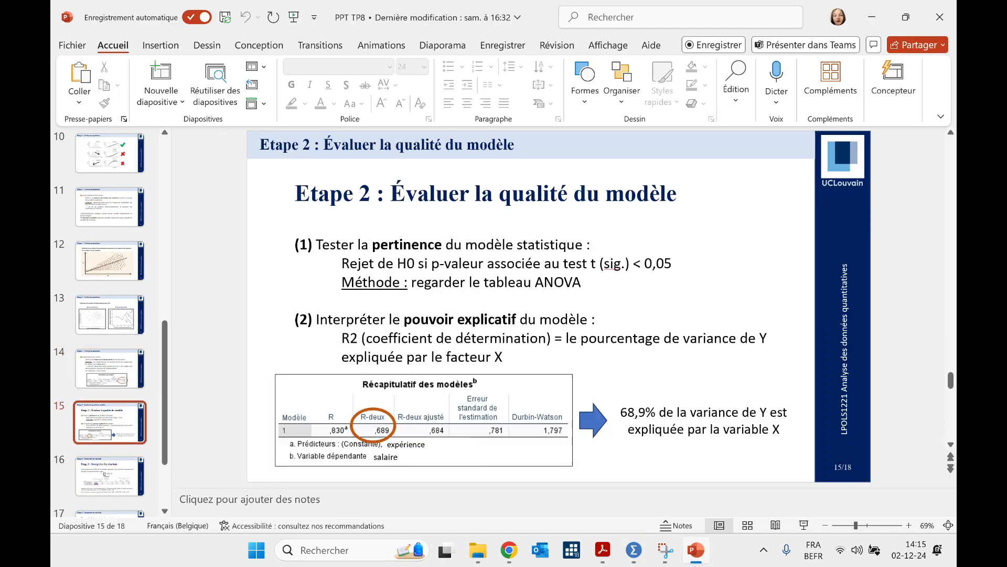
{"action": "key", "text": "Page_Up"}
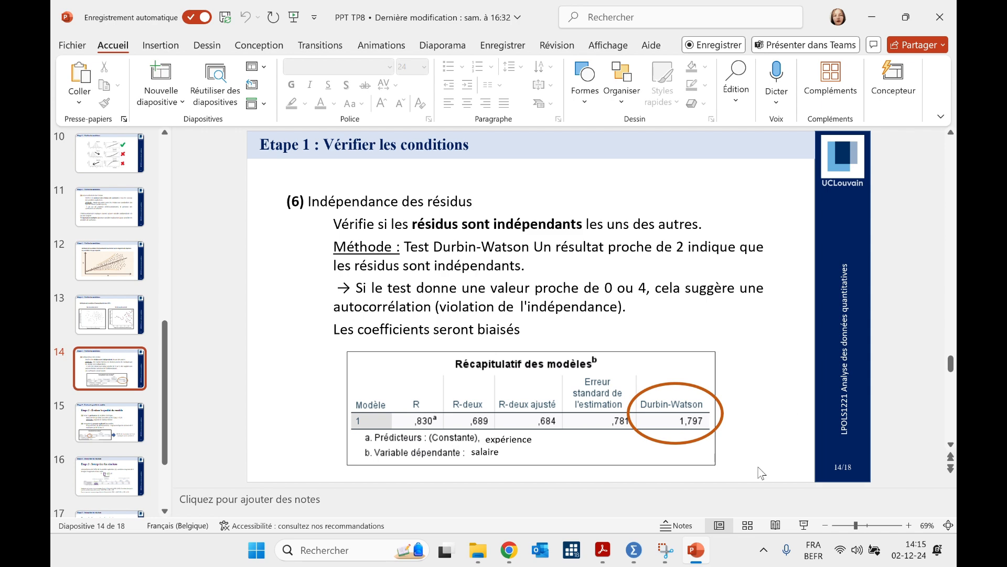
{"action": "left_click", "coordinate": [692, 561]}
{"action": "scroll", "coordinate": [781, 210], "scroll_direction": "up", "scroll_amount": 15}
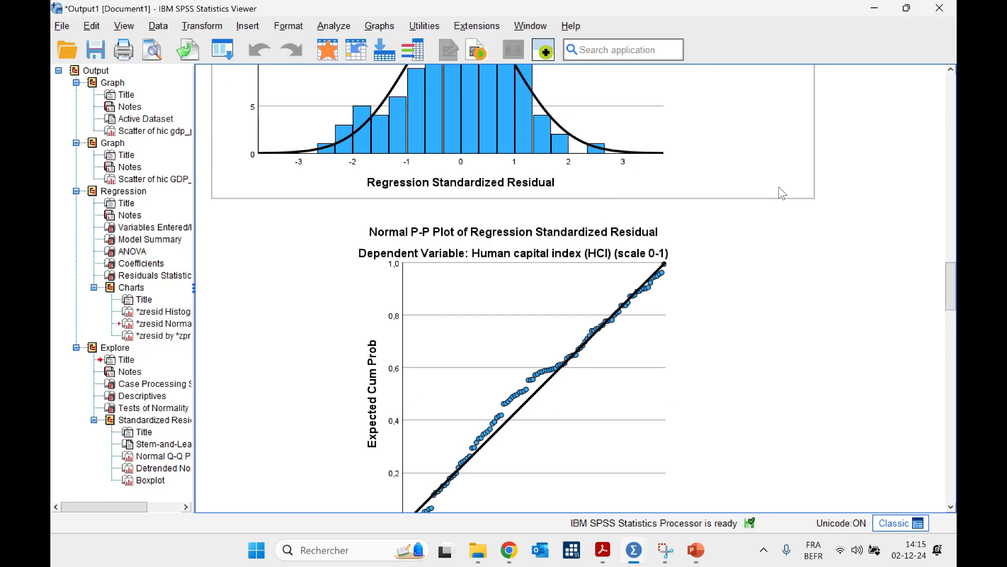
{"action": "scroll", "coordinate": [780, 222], "scroll_direction": "up", "scroll_amount": 12}
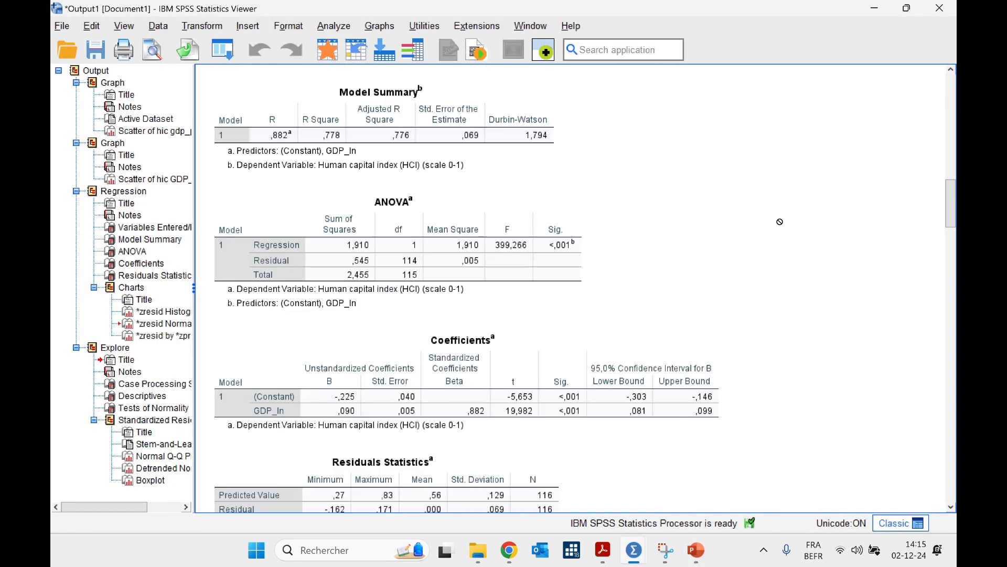
{"action": "scroll", "coordinate": [779, 221], "scroll_direction": "up", "scroll_amount": 2}
{"action": "left_click", "coordinate": [488, 357]}
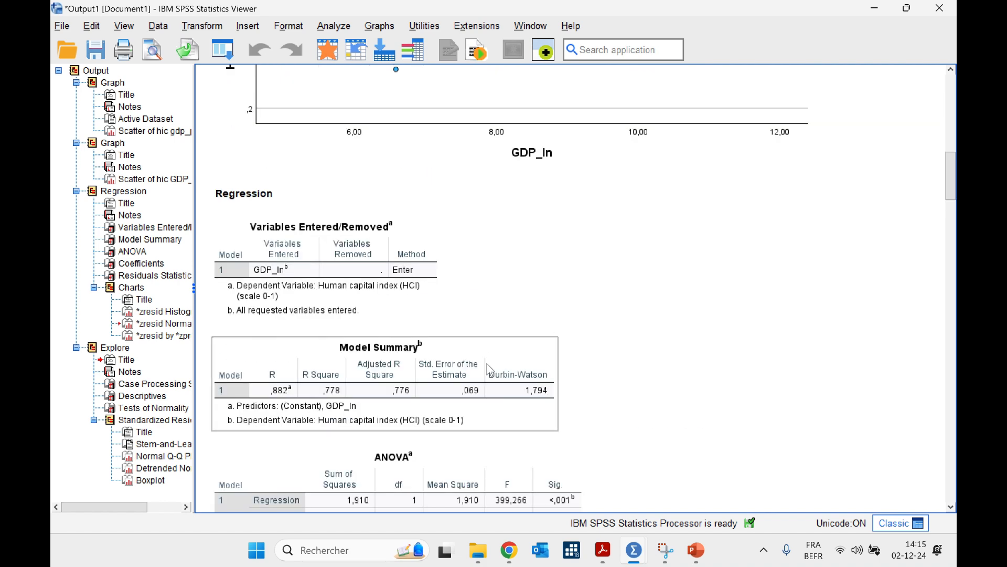
{"action": "left_click_drag", "start_coordinate": [493, 415], "coordinate": [592, 419]}
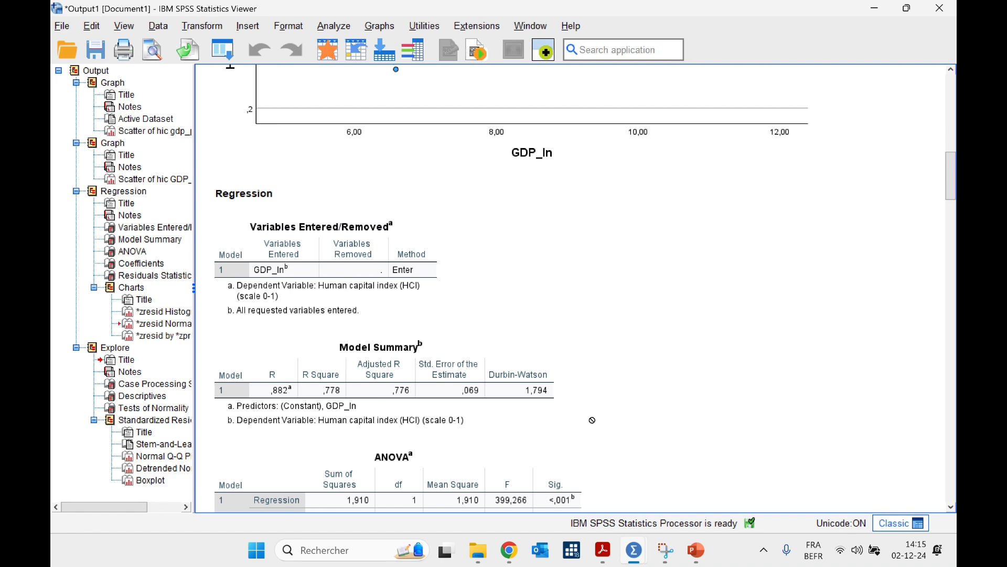
{"action": "scroll", "coordinate": [641, 304], "scroll_direction": "up", "scroll_amount": 3}
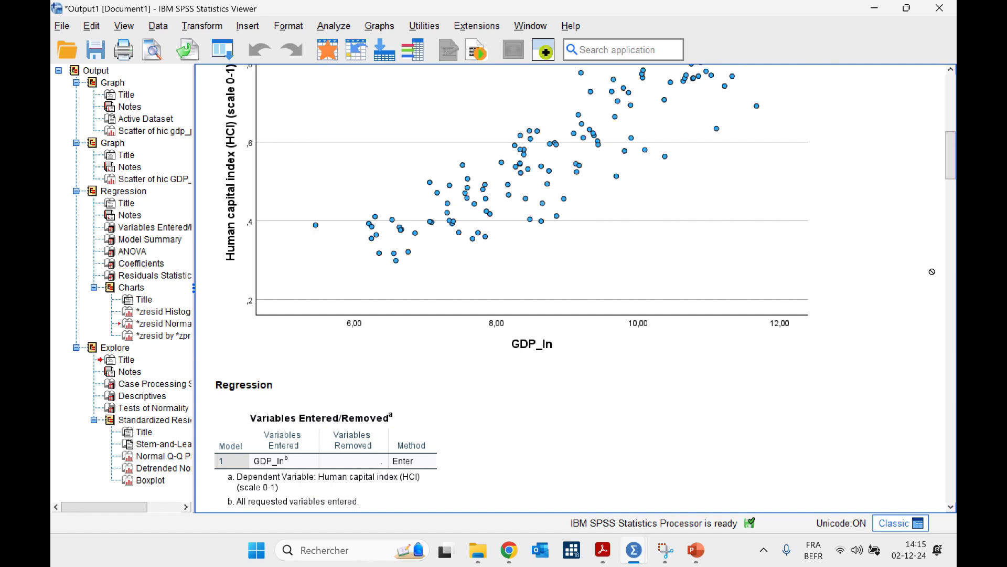
{"action": "scroll", "coordinate": [931, 271], "scroll_direction": "down", "scroll_amount": 3}
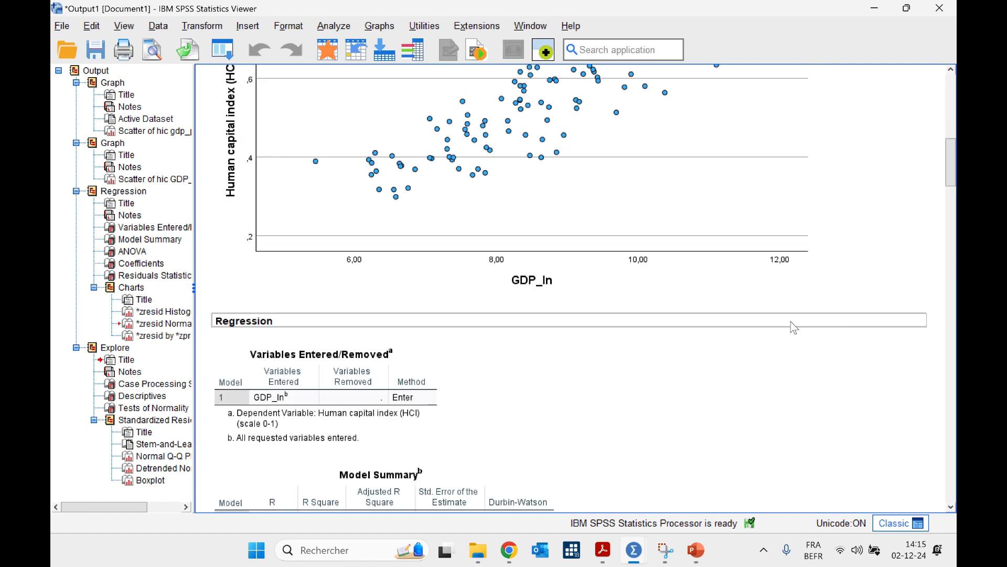
Step: Review the scatterplot of hic against GDP_ln and the regression tables in the SPSS output to recap the linearity condition
{"action": "scroll", "coordinate": [715, 387], "scroll_direction": "down", "scroll_amount": 3}
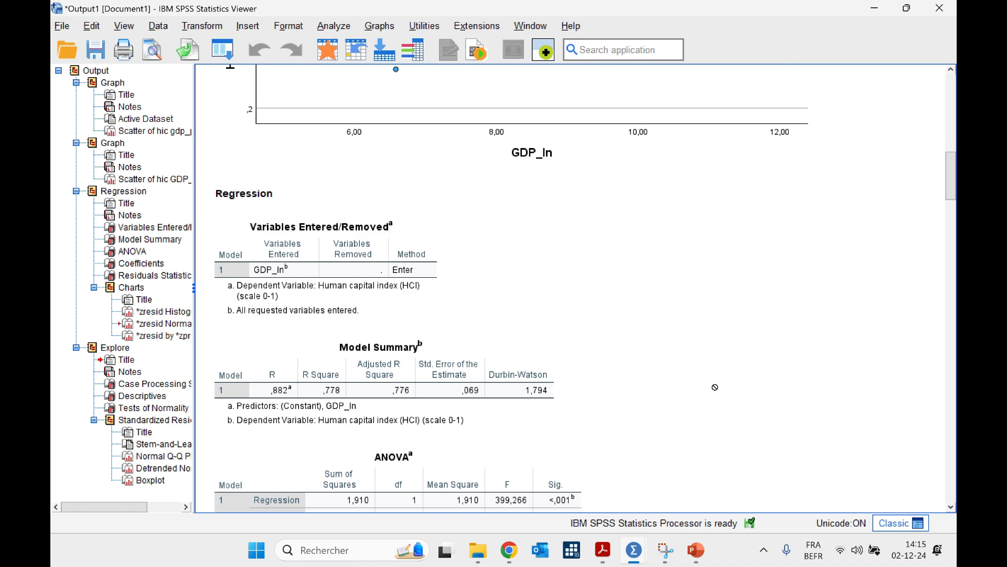
{"action": "scroll", "coordinate": [714, 388], "scroll_direction": "up", "scroll_amount": 6}
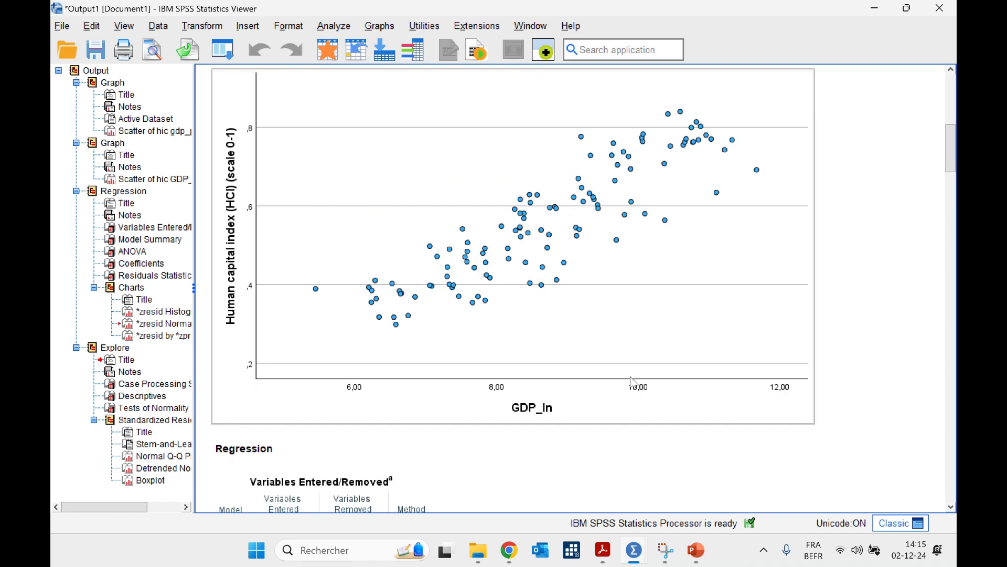
{"action": "scroll", "coordinate": [632, 381], "scroll_direction": "down", "scroll_amount": 12}
{"action": "scroll", "coordinate": [632, 381], "scroll_direction": "up", "scroll_amount": 11}
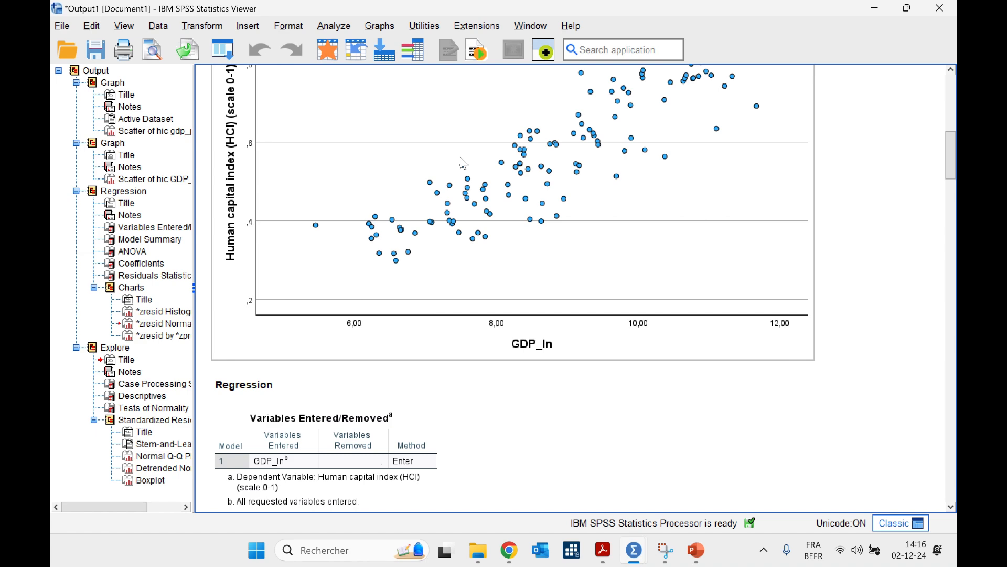
{"action": "scroll", "coordinate": [839, 257], "scroll_direction": "down", "scroll_amount": 10}
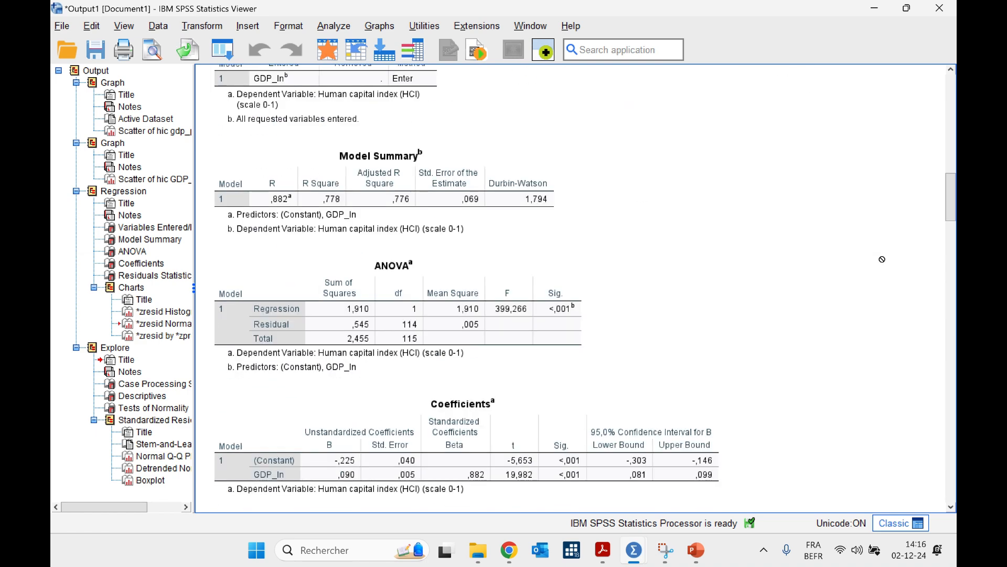
Step: Review the standardized residual histogram, normal P-P plot, residual scatterplot and Tests of Normality table to recap the residual conditions
{"action": "scroll", "coordinate": [882, 259], "scroll_direction": "down", "scroll_amount": 15}
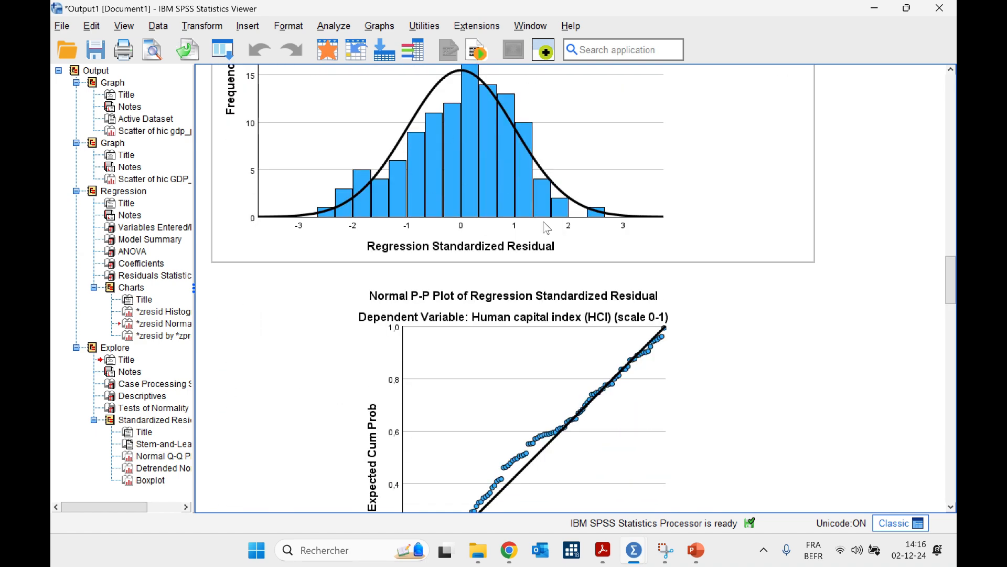
{"action": "scroll", "coordinate": [546, 227], "scroll_direction": "up", "scroll_amount": 3}
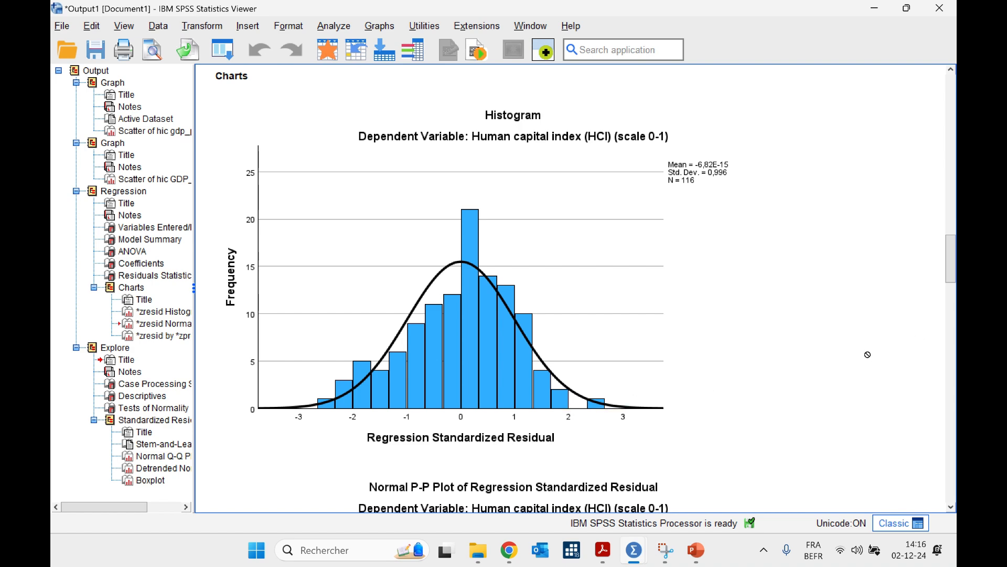
{"action": "scroll", "coordinate": [867, 354], "scroll_direction": "down", "scroll_amount": 5}
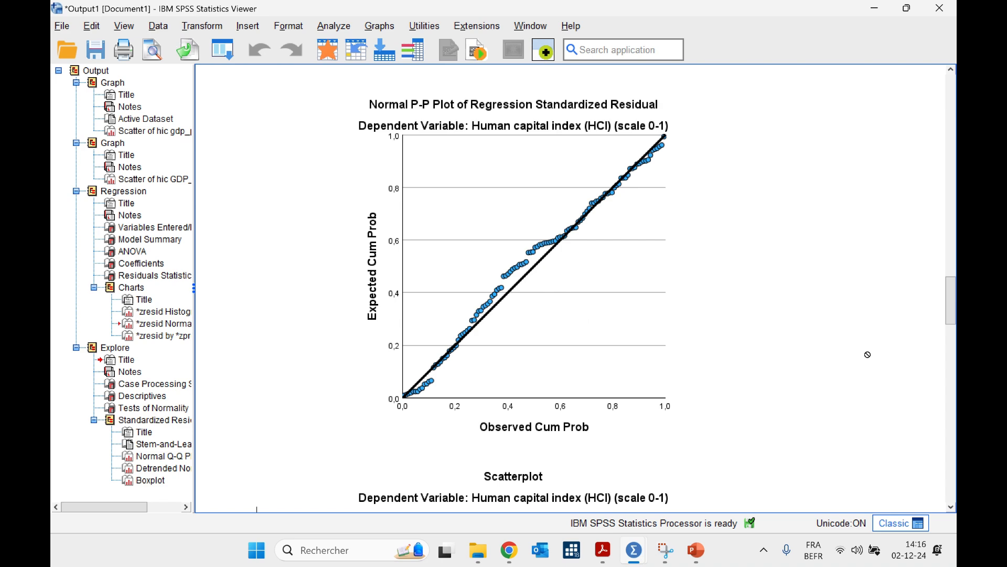
{"action": "scroll", "coordinate": [867, 354], "scroll_direction": "down", "scroll_amount": 1}
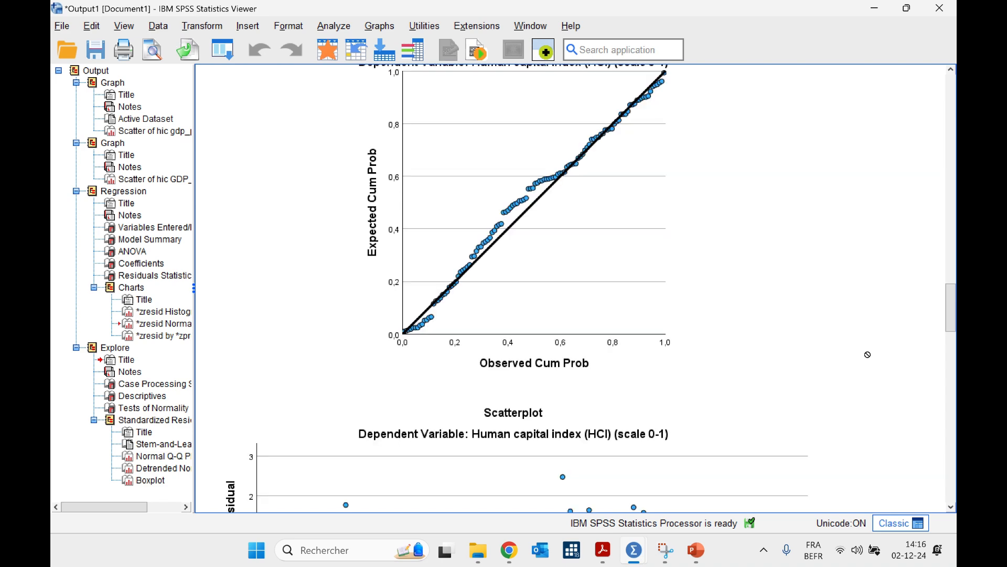
{"action": "scroll", "coordinate": [867, 355], "scroll_direction": "down", "scroll_amount": 4}
{"action": "scroll", "coordinate": [867, 354], "scroll_direction": "down", "scroll_amount": 12}
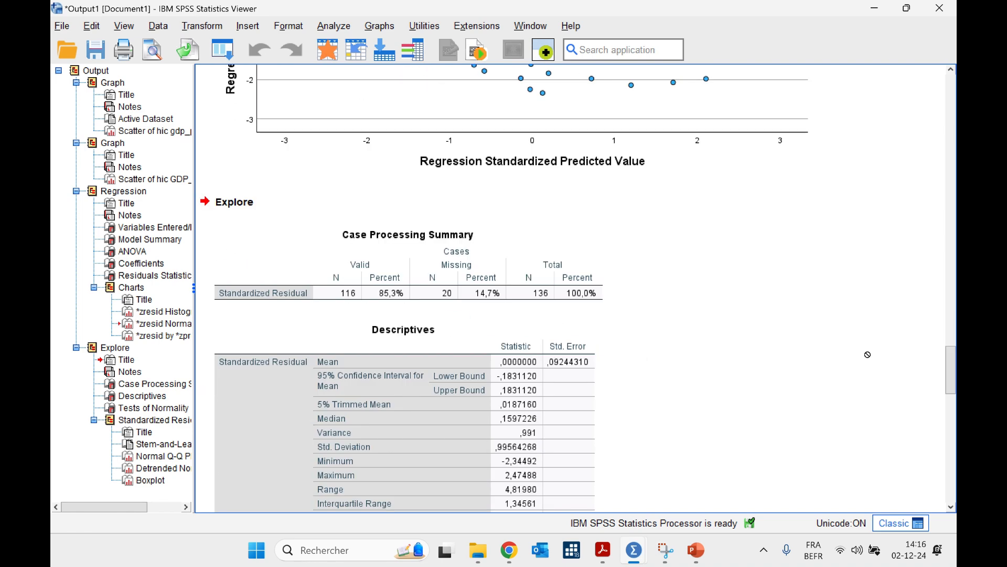
{"action": "scroll", "coordinate": [872, 164], "scroll_direction": "up", "scroll_amount": 4}
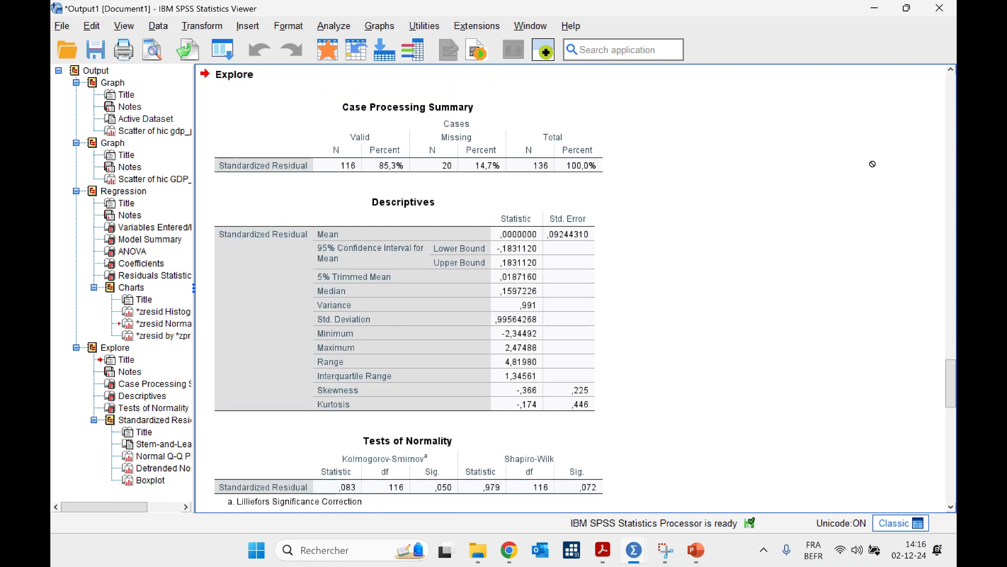
{"action": "scroll", "coordinate": [872, 164], "scroll_direction": "up", "scroll_amount": 1}
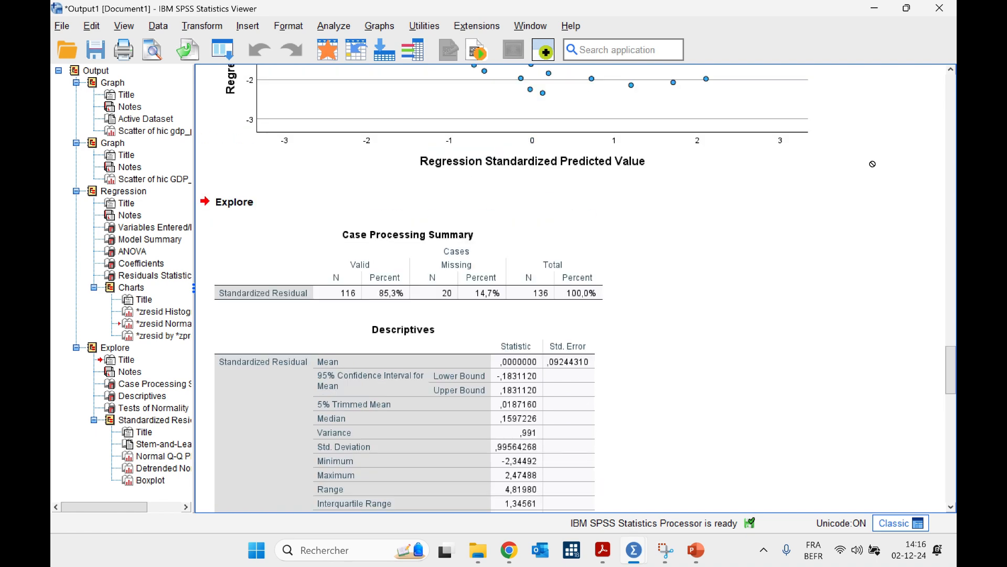
{"action": "scroll", "coordinate": [784, 275], "scroll_direction": "down", "scroll_amount": 1}
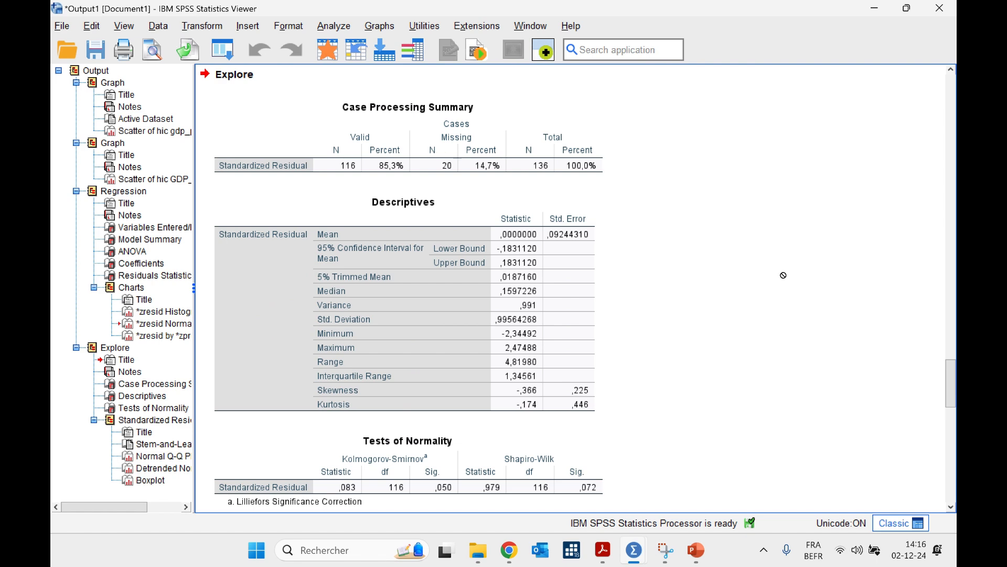
{"action": "scroll", "coordinate": [783, 275], "scroll_direction": "down", "scroll_amount": 3}
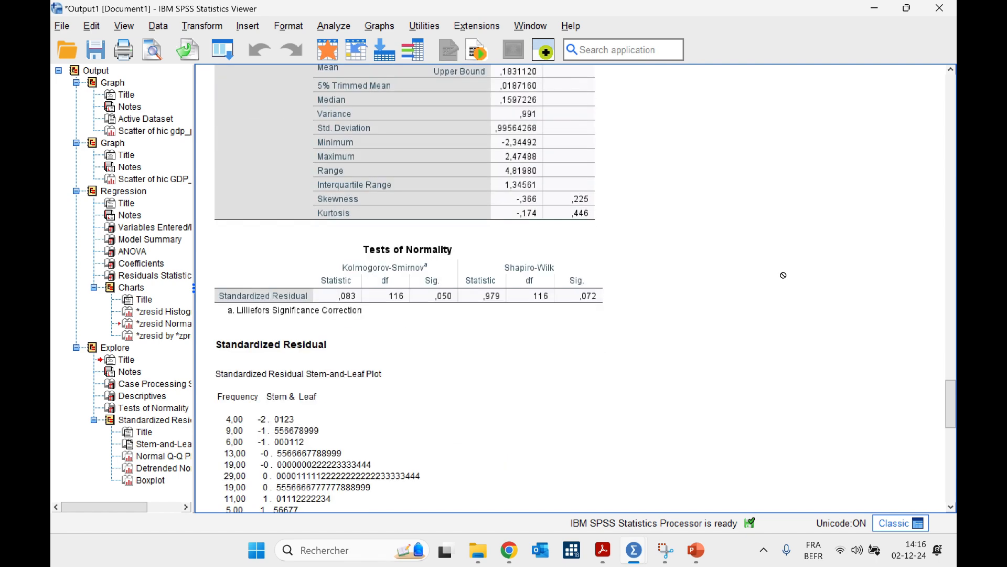
Step: Examine the significance in the ANOVA table and the R Square in the Model Summary to evaluate the model's quality
{"action": "scroll", "coordinate": [784, 275], "scroll_direction": "up", "scroll_amount": 20}
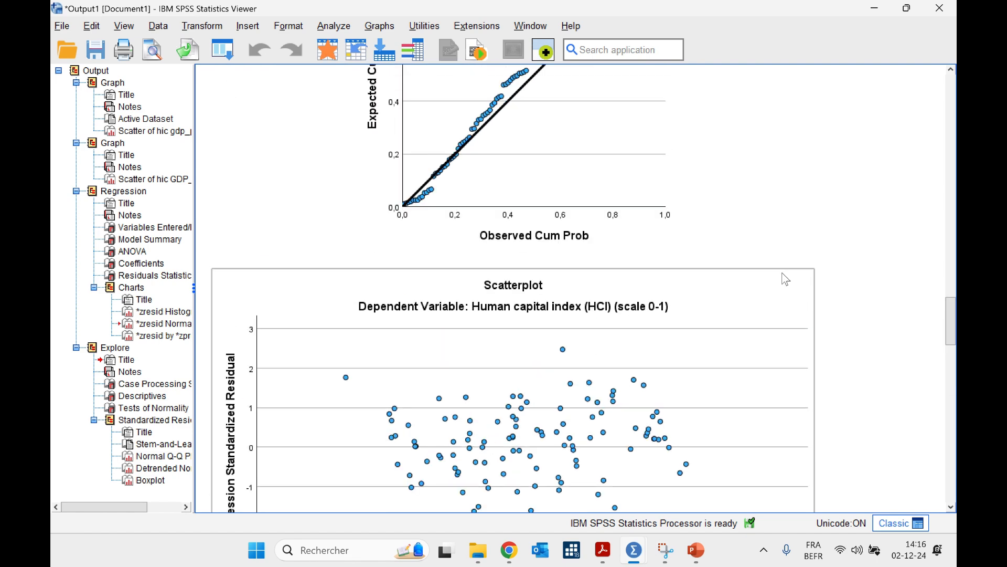
{"action": "scroll", "coordinate": [785, 279], "scroll_direction": "up", "scroll_amount": 5}
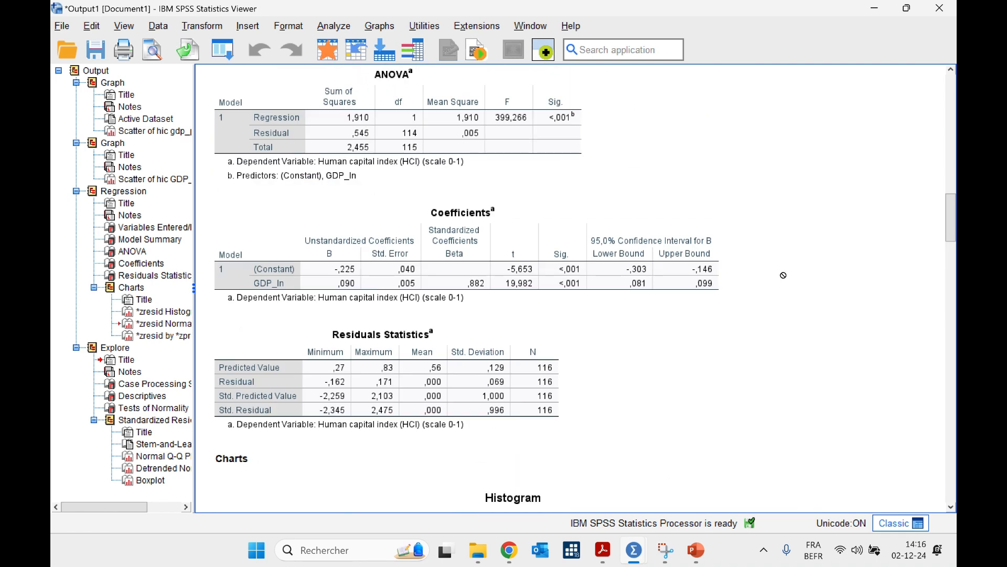
{"action": "scroll", "coordinate": [658, 173], "scroll_direction": "up", "scroll_amount": 2}
{"action": "left_click", "coordinate": [556, 272]}
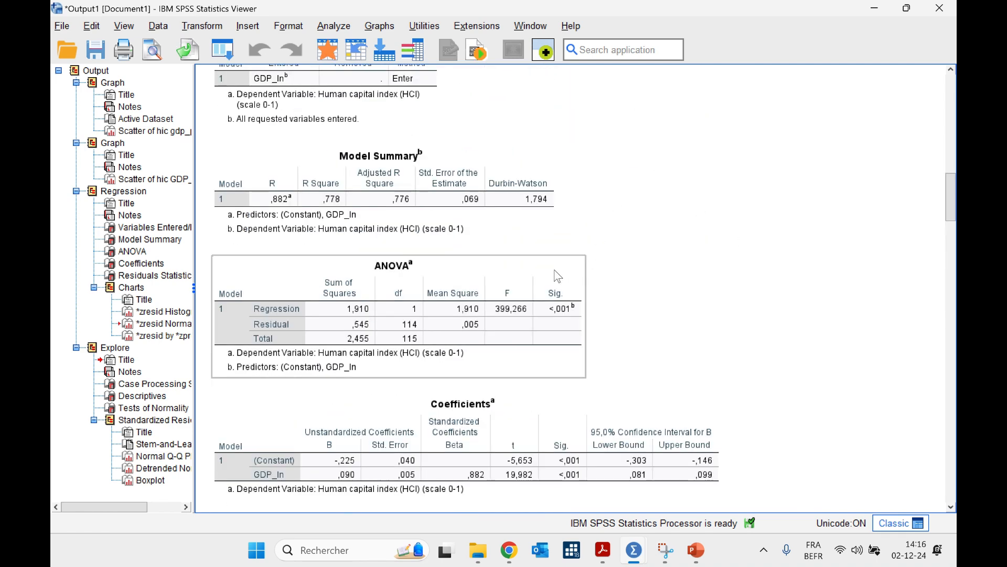
{"action": "left_click_drag", "start_coordinate": [544, 314], "coordinate": [600, 329]}
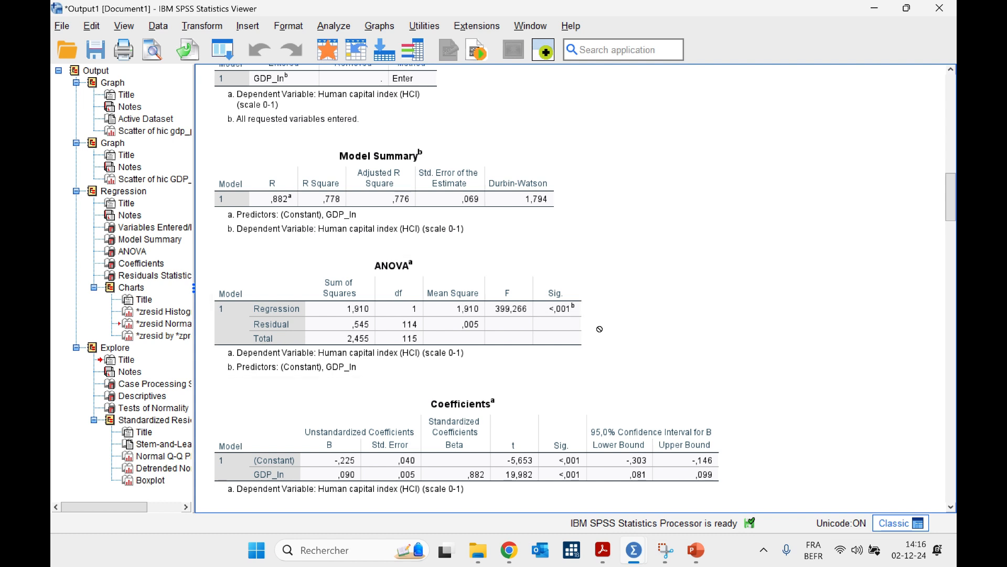
{"action": "left_click_drag", "start_coordinate": [599, 329], "coordinate": [631, 317]}
{"action": "scroll", "coordinate": [631, 317], "scroll_direction": "up", "scroll_amount": 1}
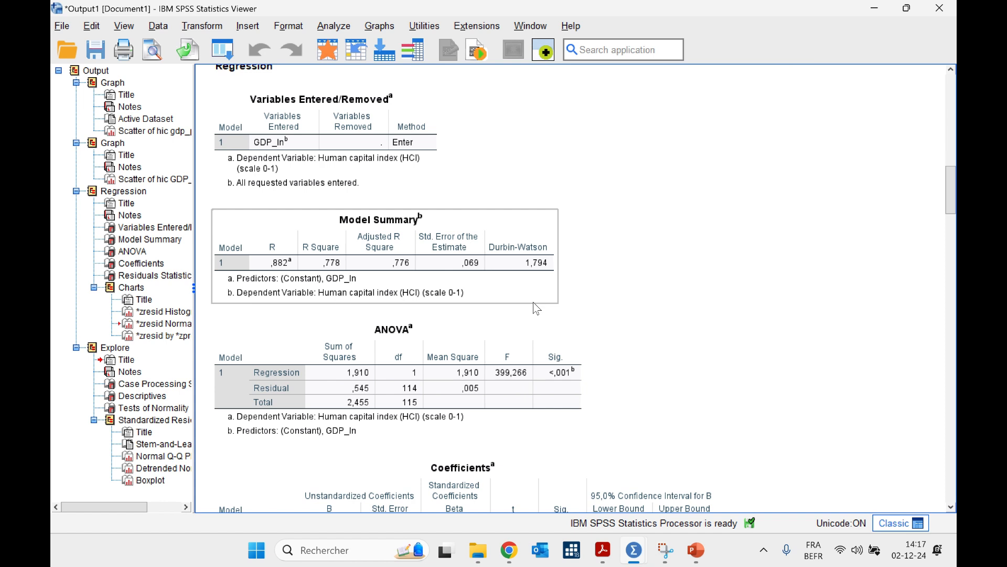
{"action": "left_click", "coordinate": [735, 309]}
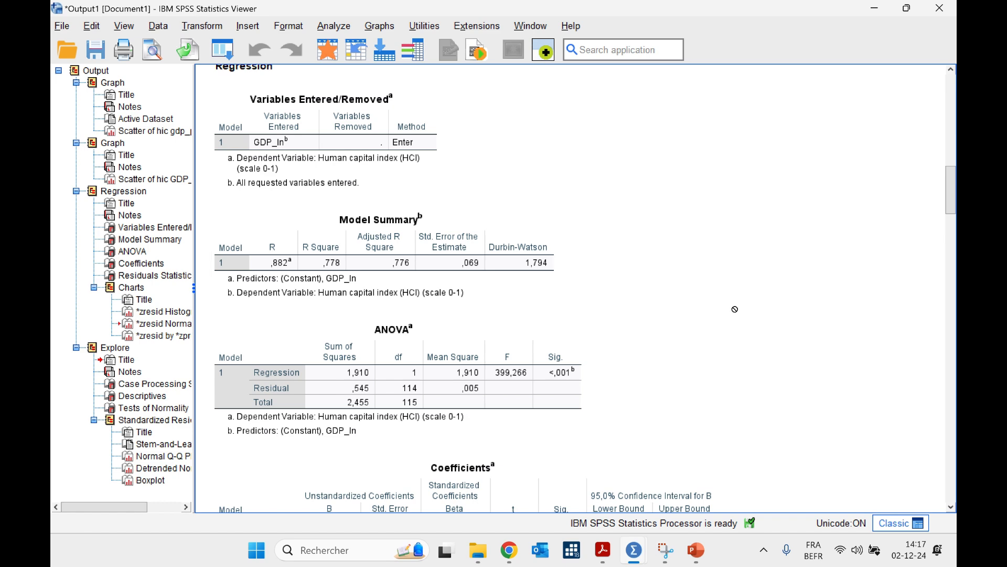
Step: Examine the constant and the GDP_ln coefficient, with their significance, in the regression's Coefficients table
{"action": "scroll", "coordinate": [736, 303], "scroll_direction": "down", "scroll_amount": 3}
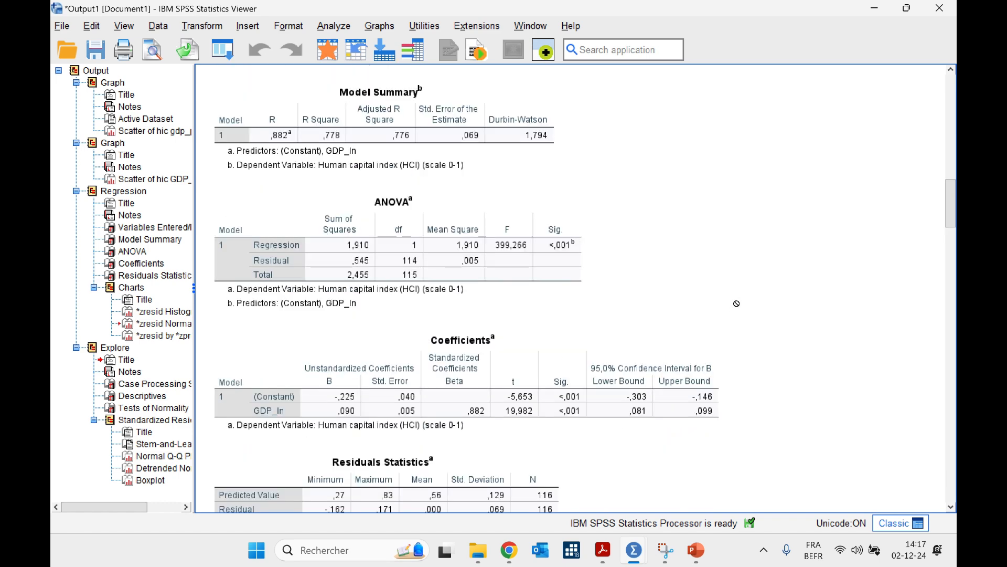
{"action": "scroll", "coordinate": [708, 294], "scroll_direction": "down", "scroll_amount": 3}
{"action": "left_click", "coordinate": [677, 282]}
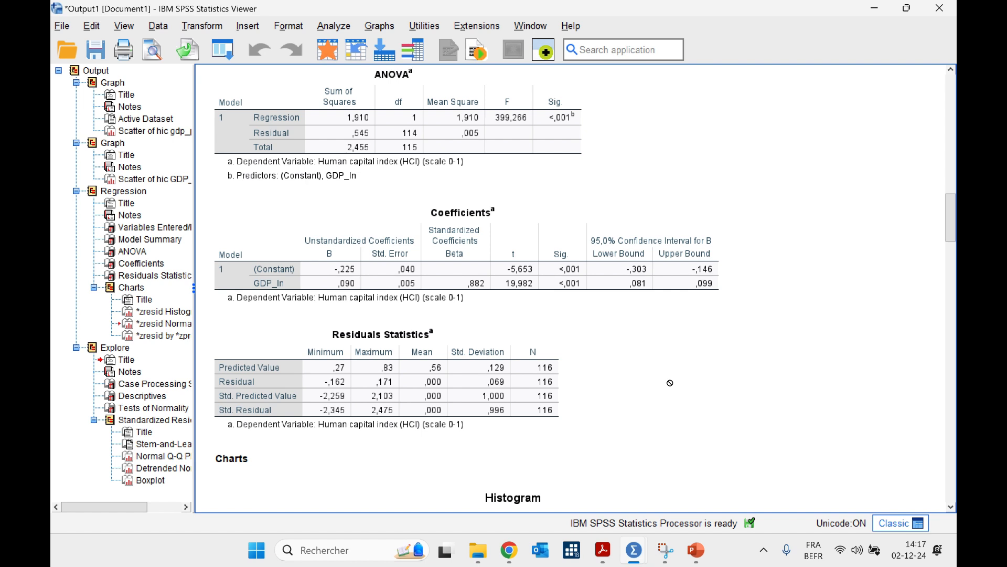
{"action": "left_click", "coordinate": [389, 257]}
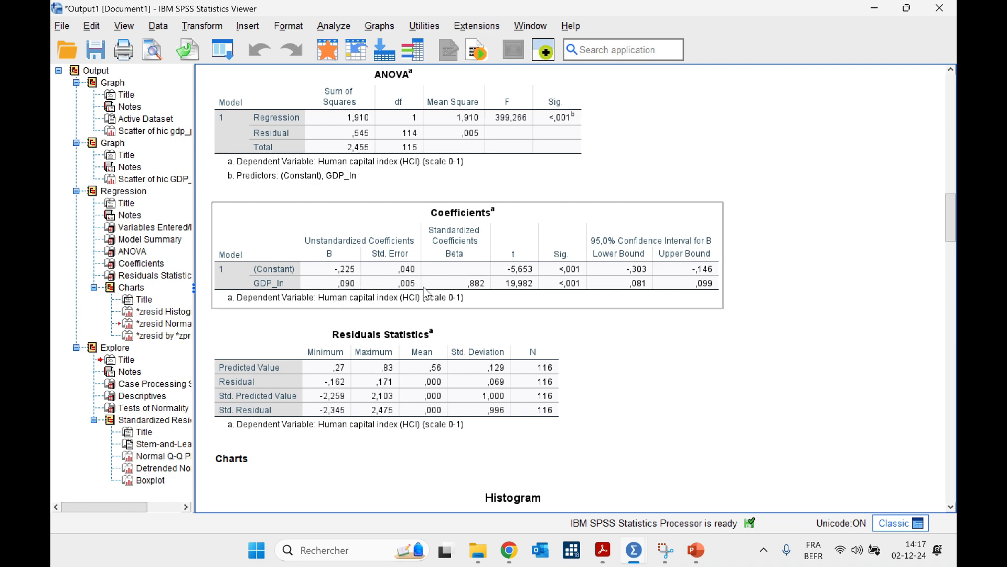
Step: Read the "Etape 3 : Interpréter les résultats" slide in PowerPoint and relate its Y = aX + b + E equation to the SPSS Coefficients table
{"action": "left_click", "coordinate": [696, 550]}
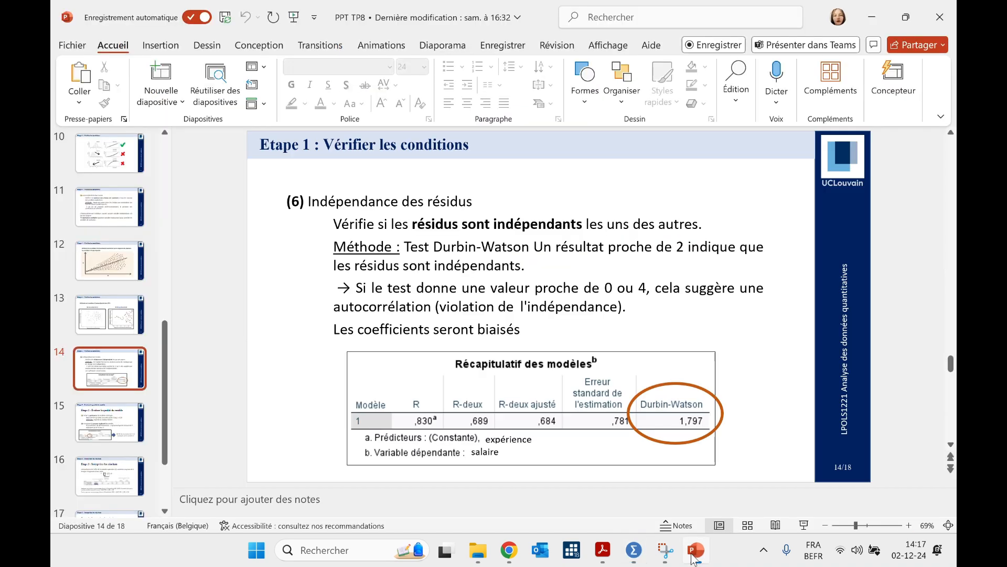
{"action": "scroll", "coordinate": [796, 392], "scroll_direction": "down", "scroll_amount": 2}
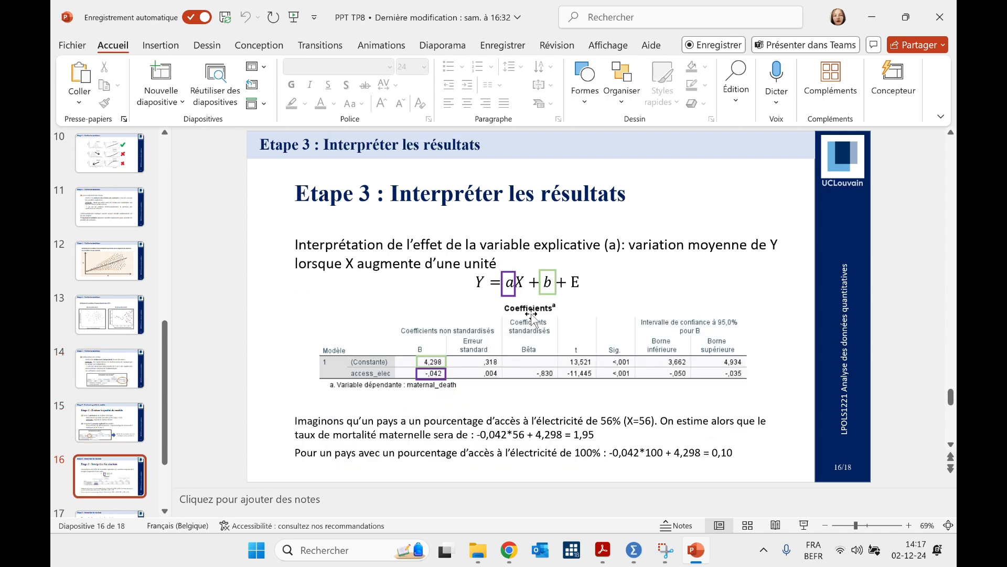
{"action": "left_click_drag", "start_coordinate": [477, 280], "coordinate": [576, 282]}
{"action": "left_click", "coordinate": [576, 281]}
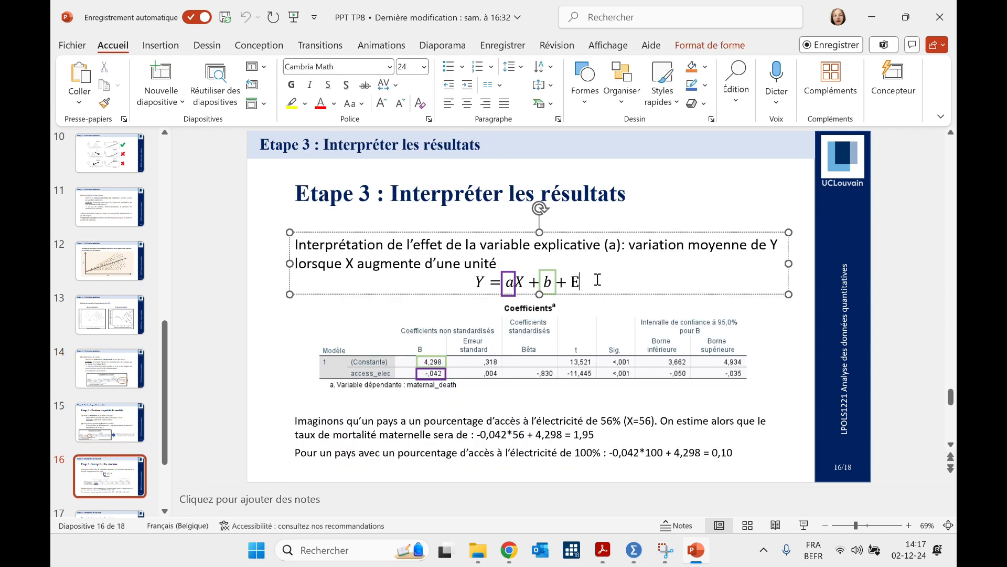
{"action": "left_click", "coordinate": [801, 405]}
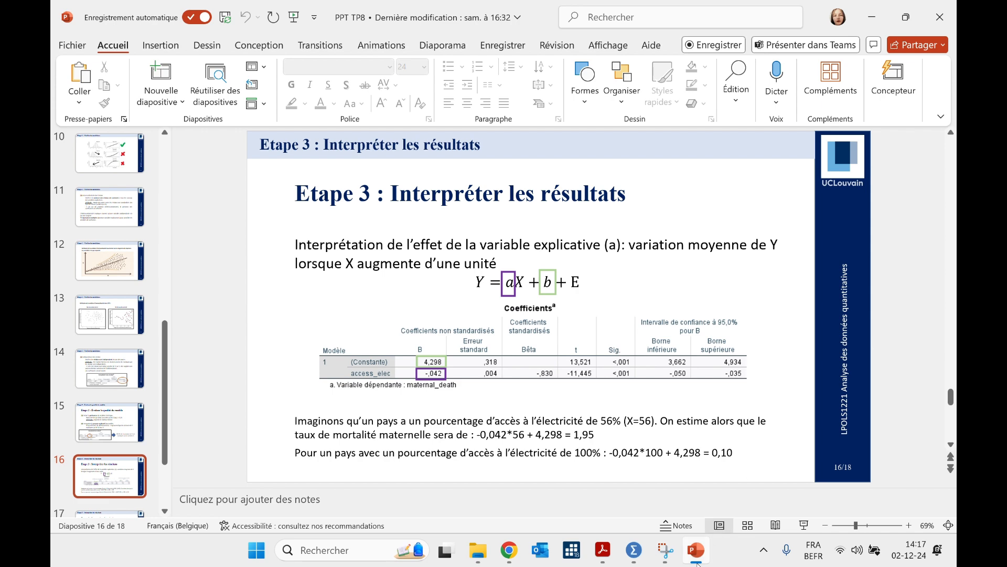
{"action": "key", "text": "alt+Tab"}
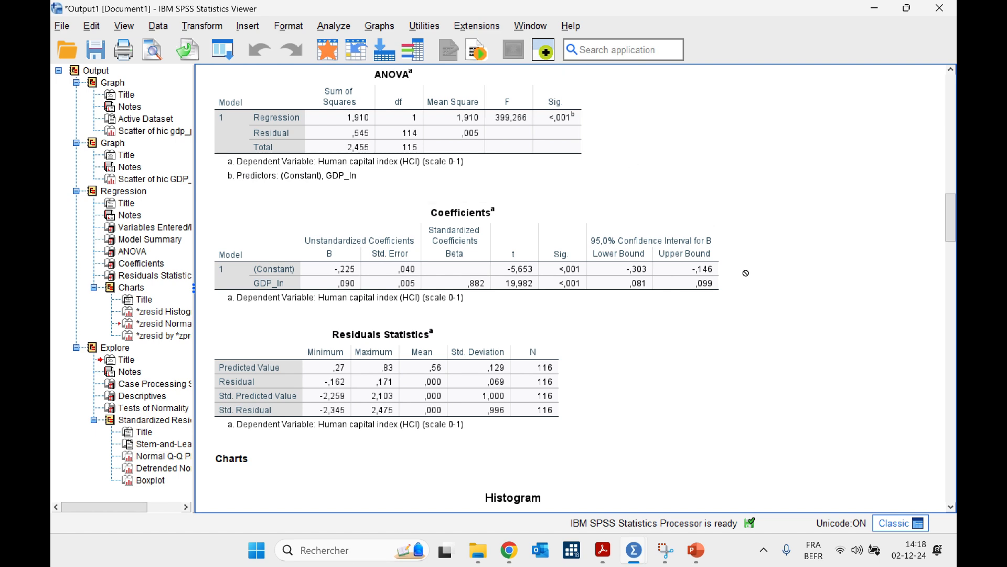
{"action": "scroll", "coordinate": [746, 273], "scroll_direction": "up", "scroll_amount": 15}
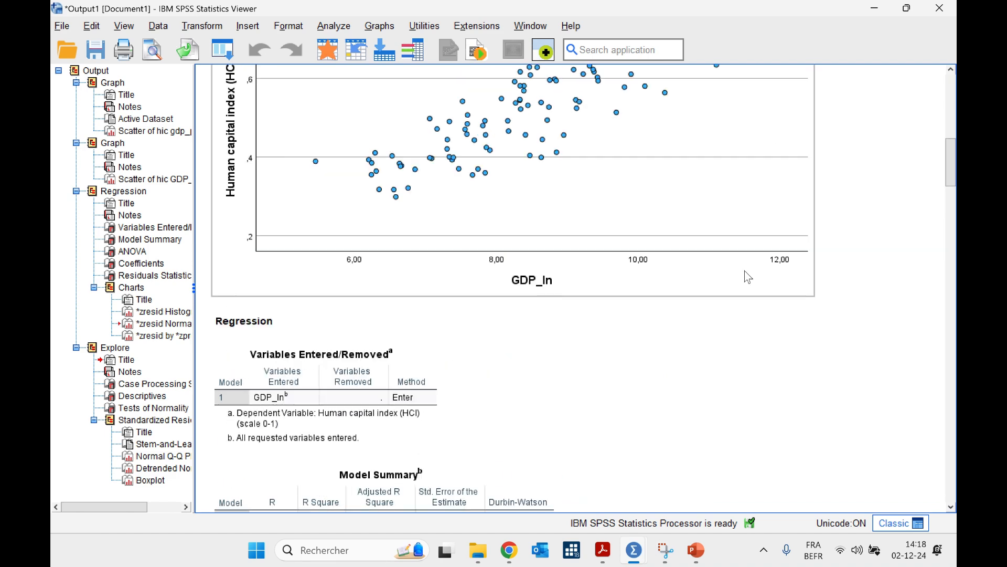